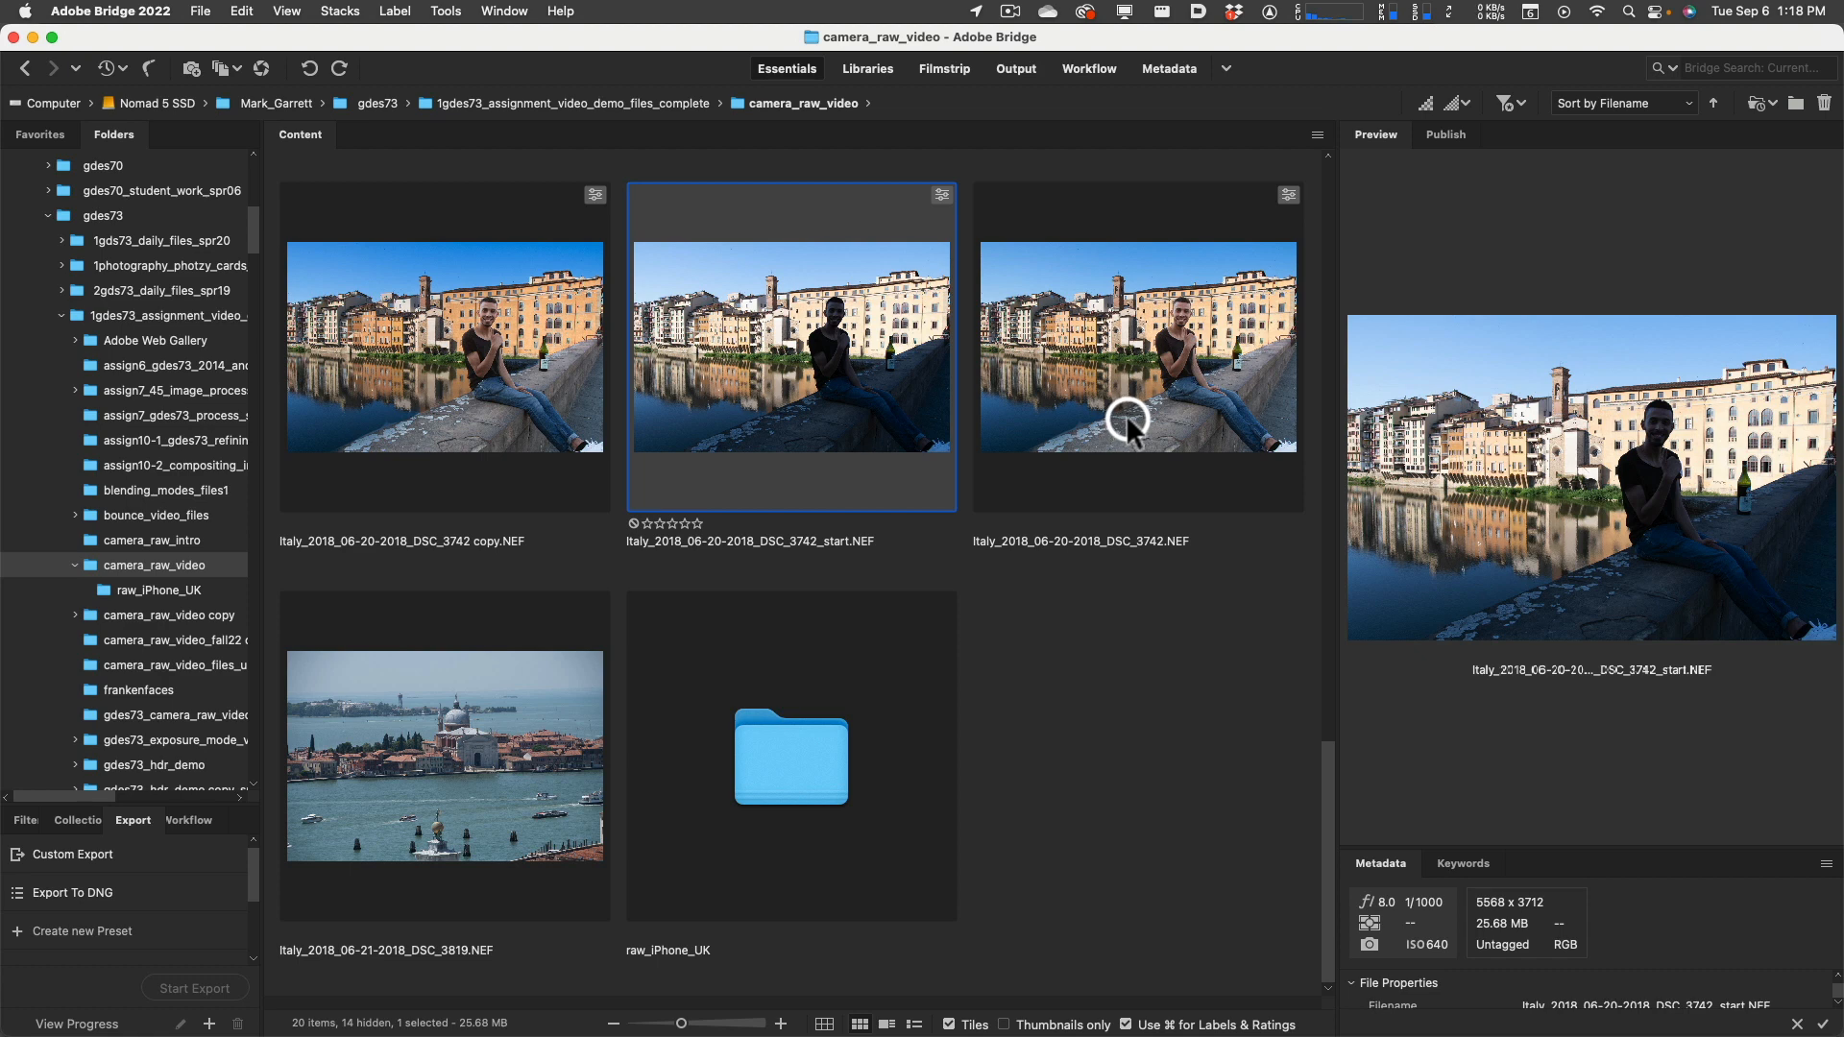
# Step: Open Italy_2018_06-20-2018_DSC_3742_start.NEF from the camera_raw_video folder in Camera Raw
pyautogui.click(836, 379)
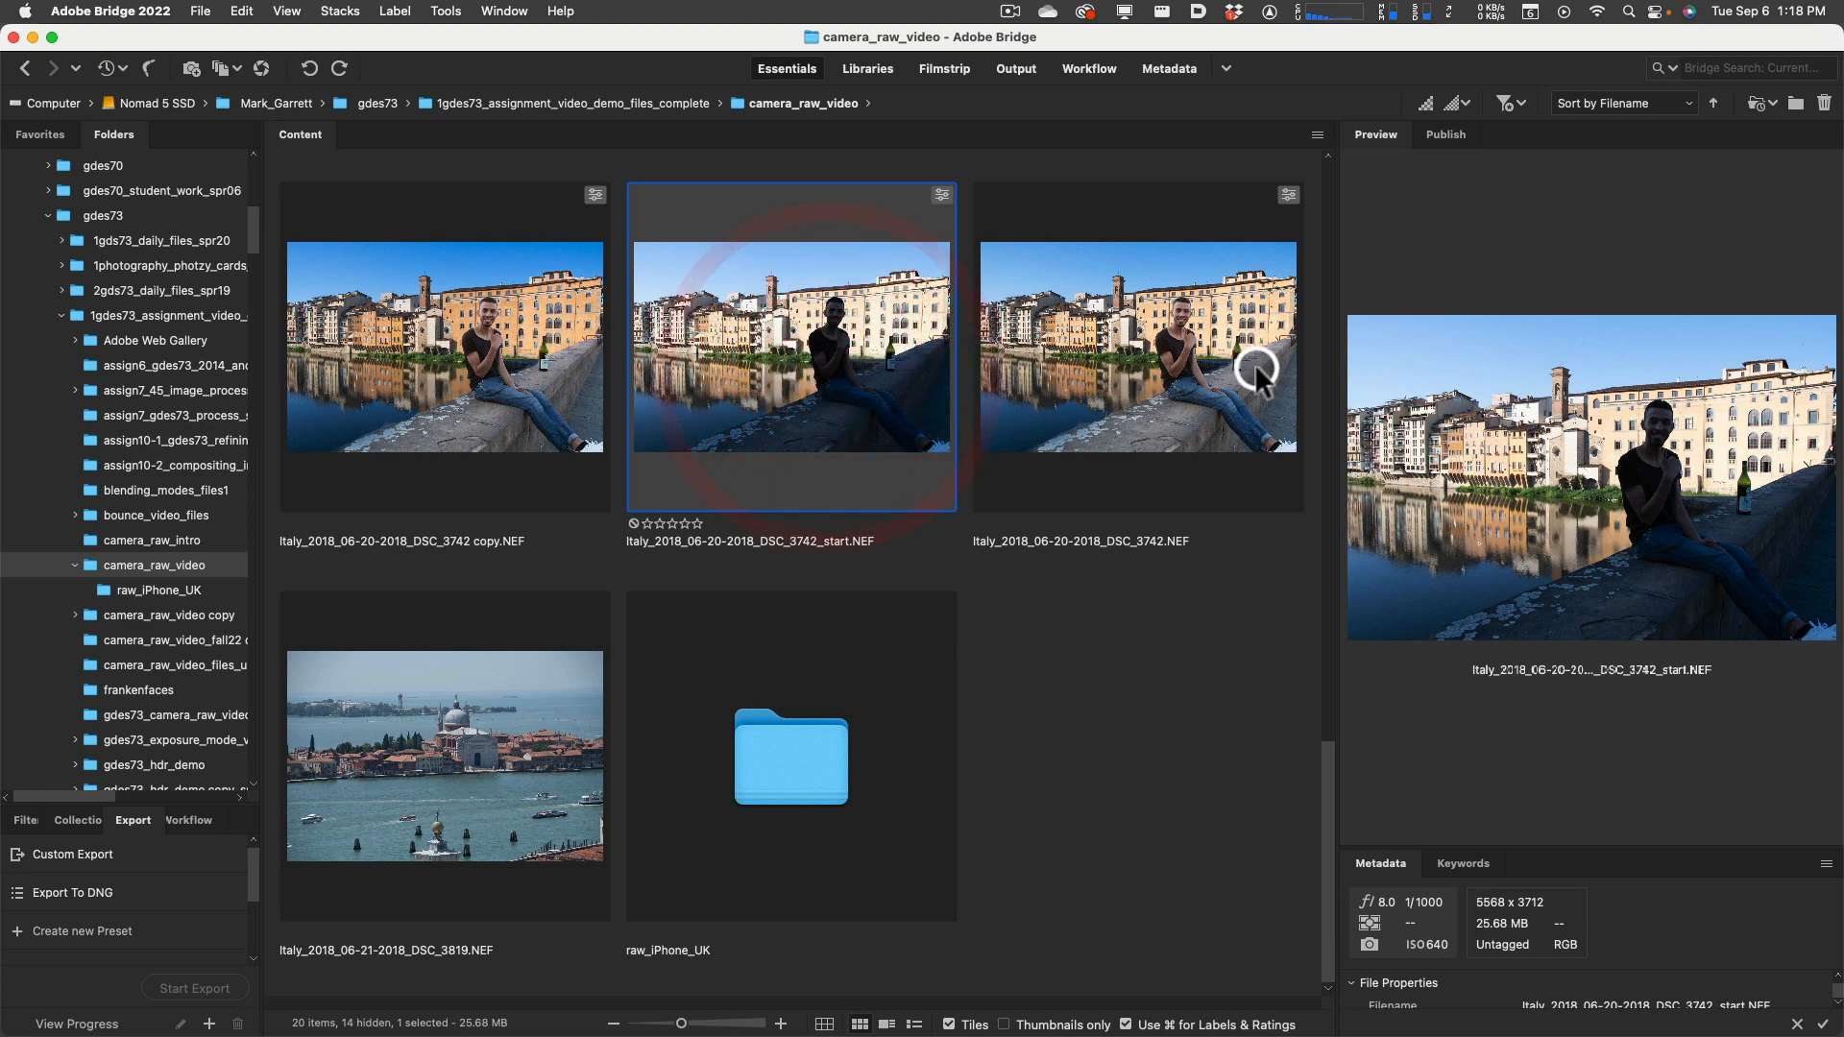
pyautogui.doubleClick(742, 341)
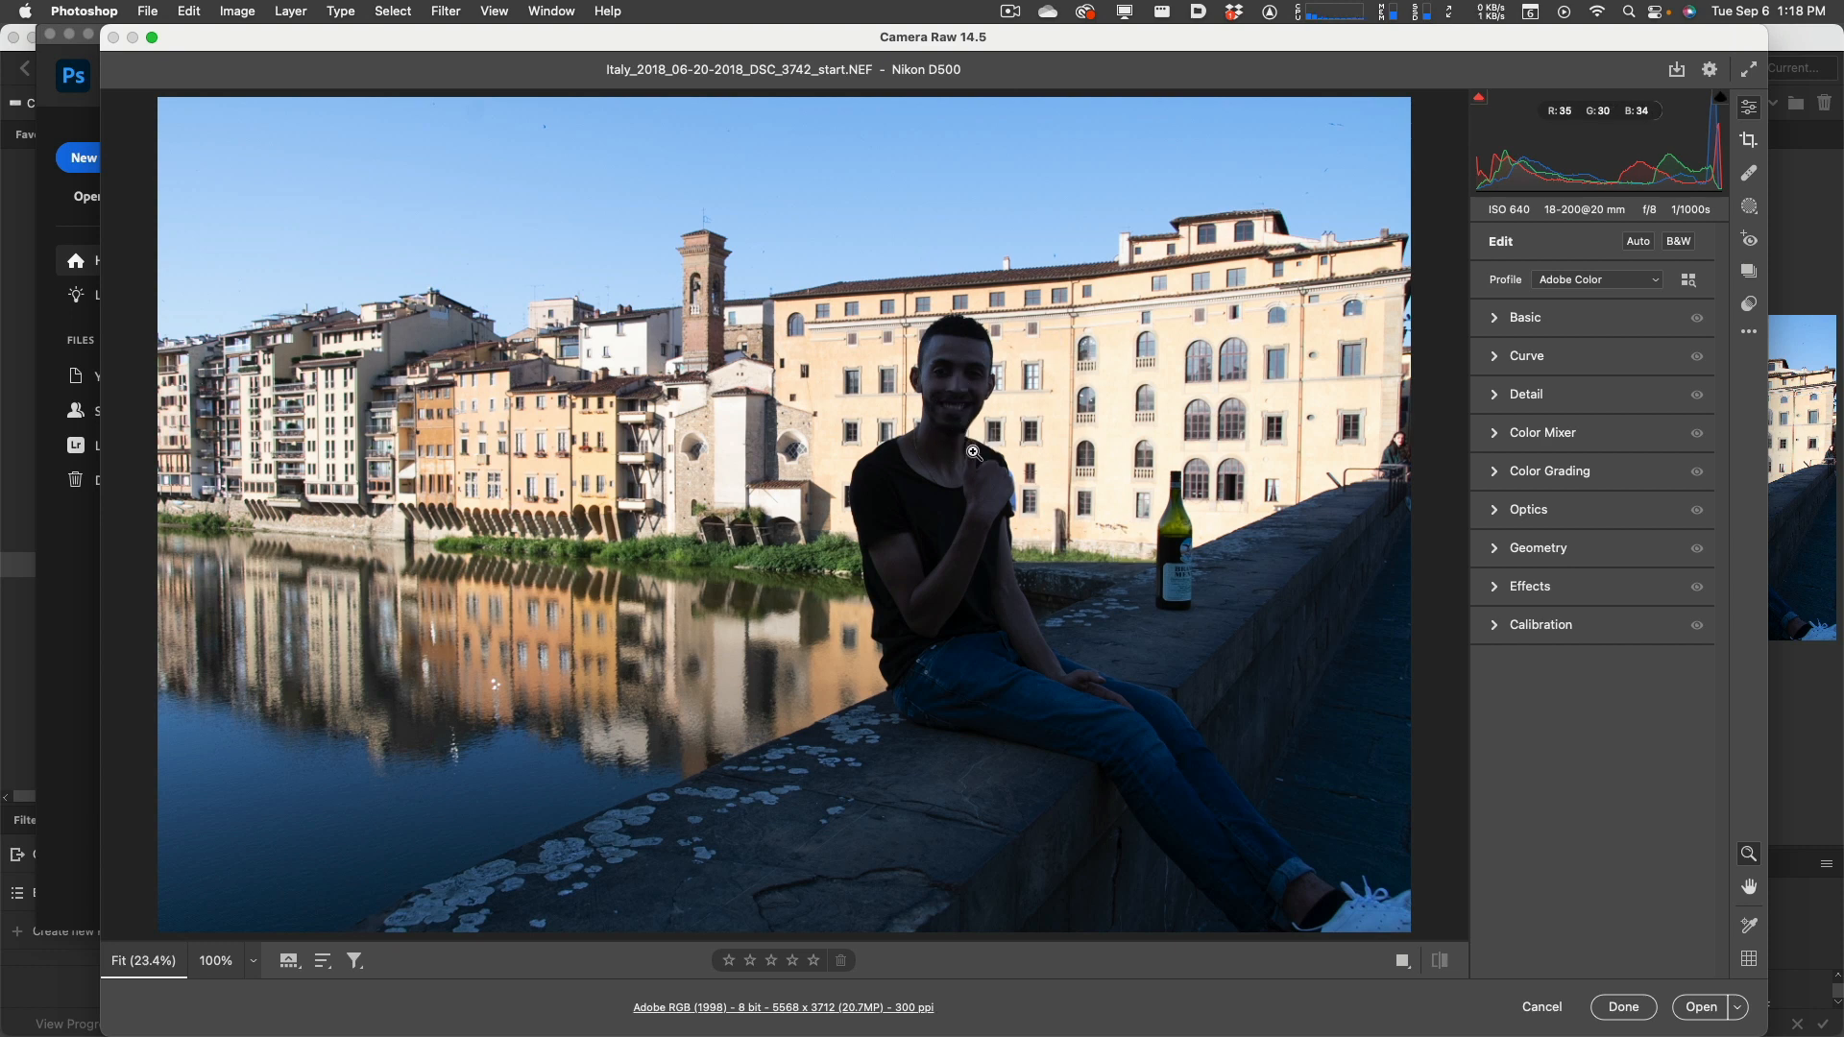
pyautogui.click(968, 320)
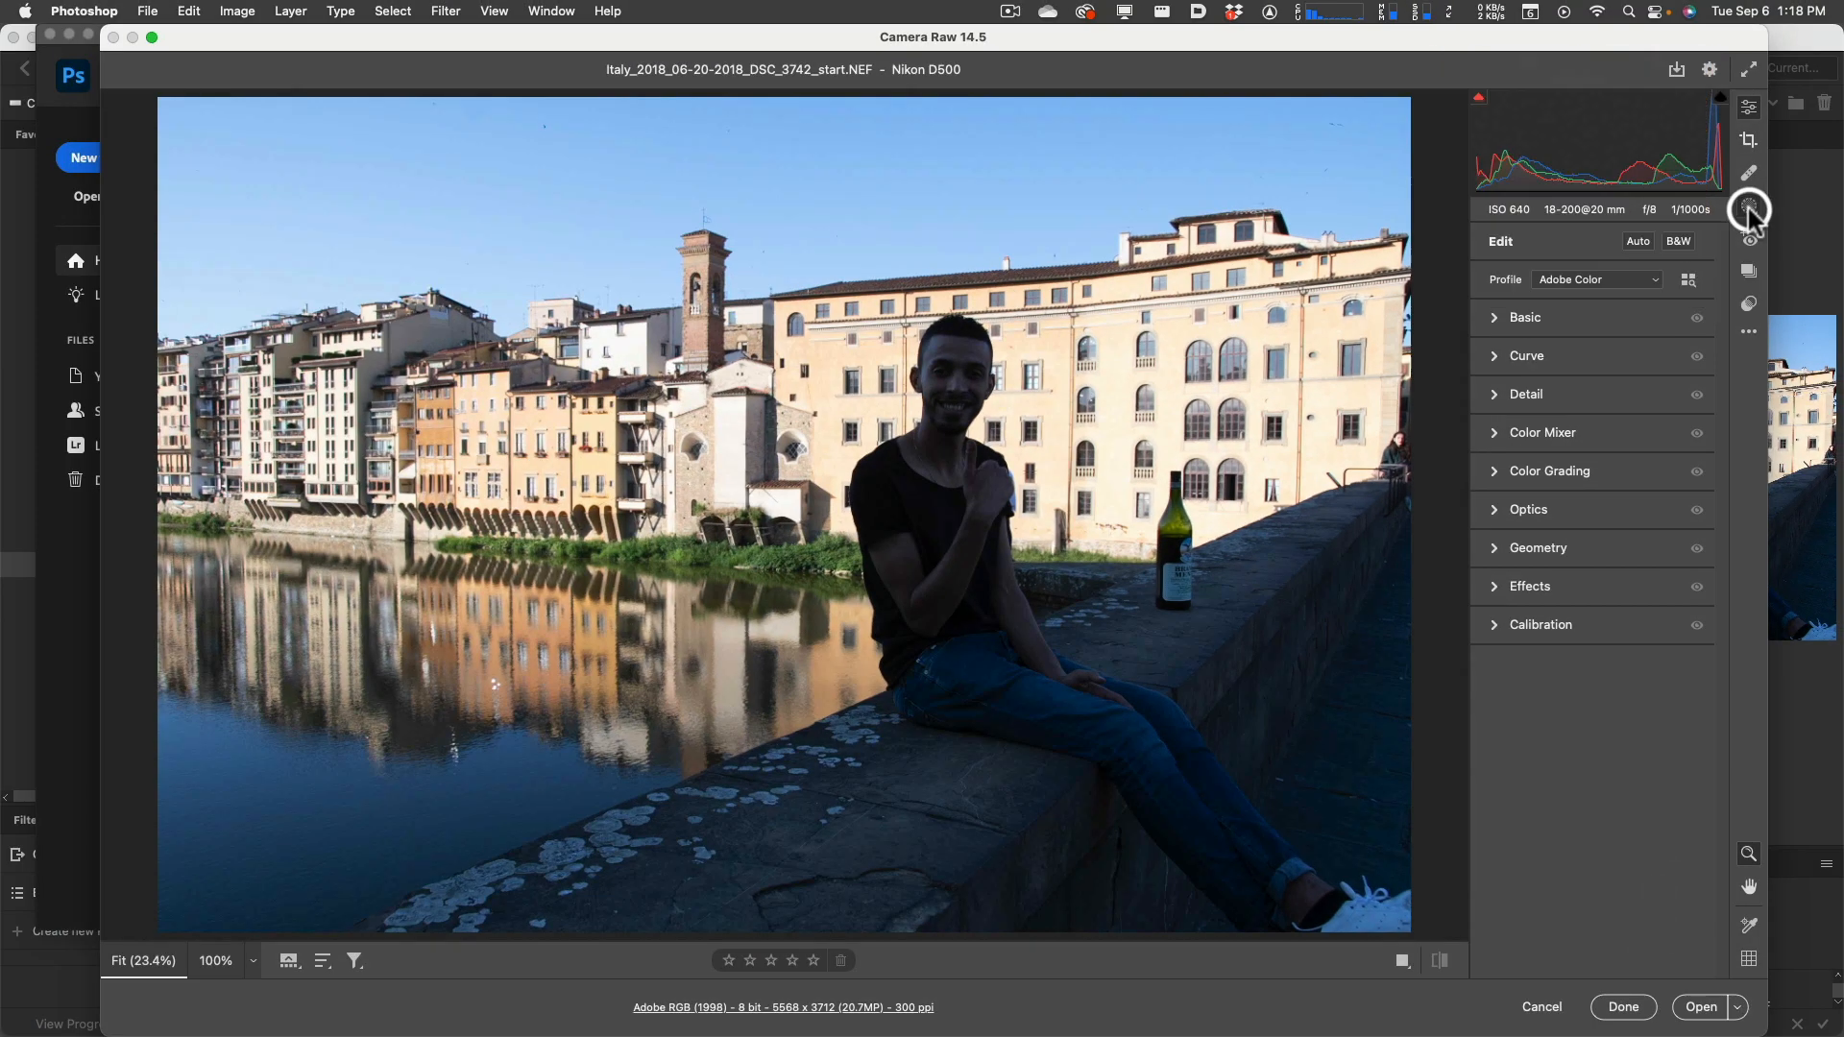
# Step: Create a new mask of the seated man with Select Subject
pyautogui.click(1748, 207)
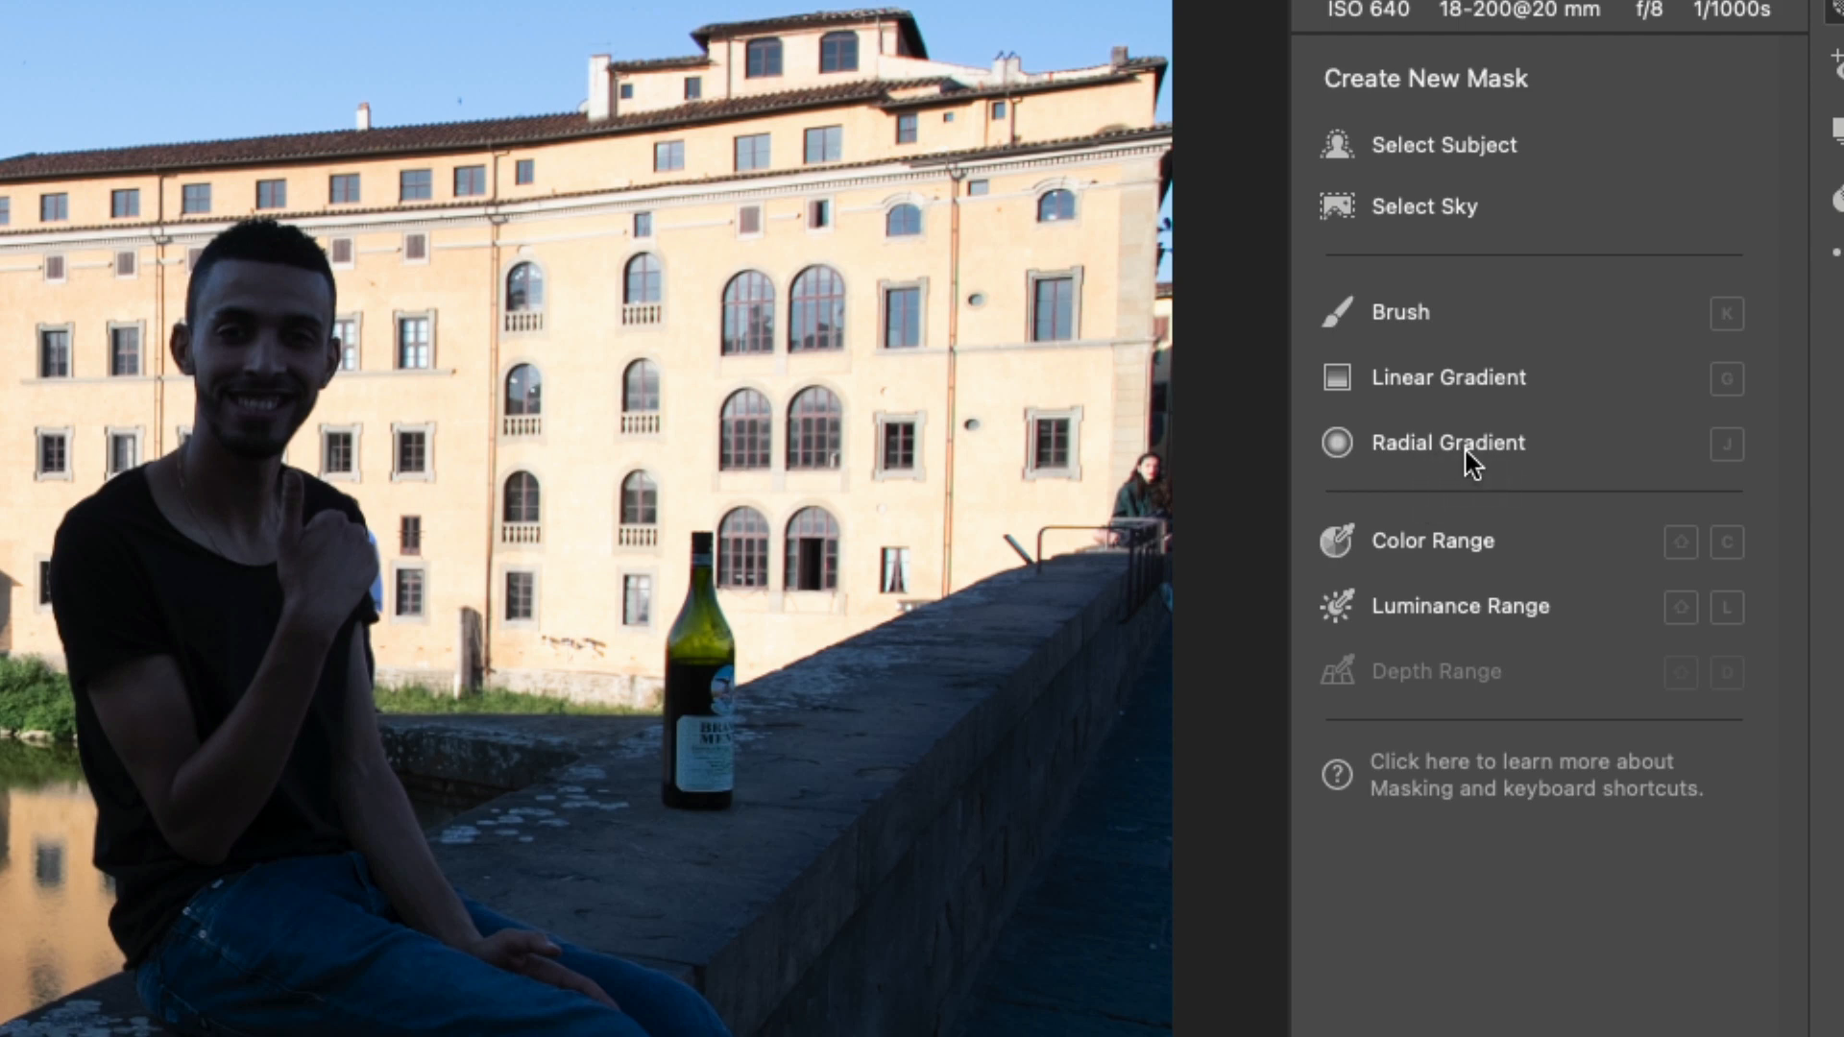
pyautogui.moveTo(1471, 464)
pyautogui.moveTo(1431, 619)
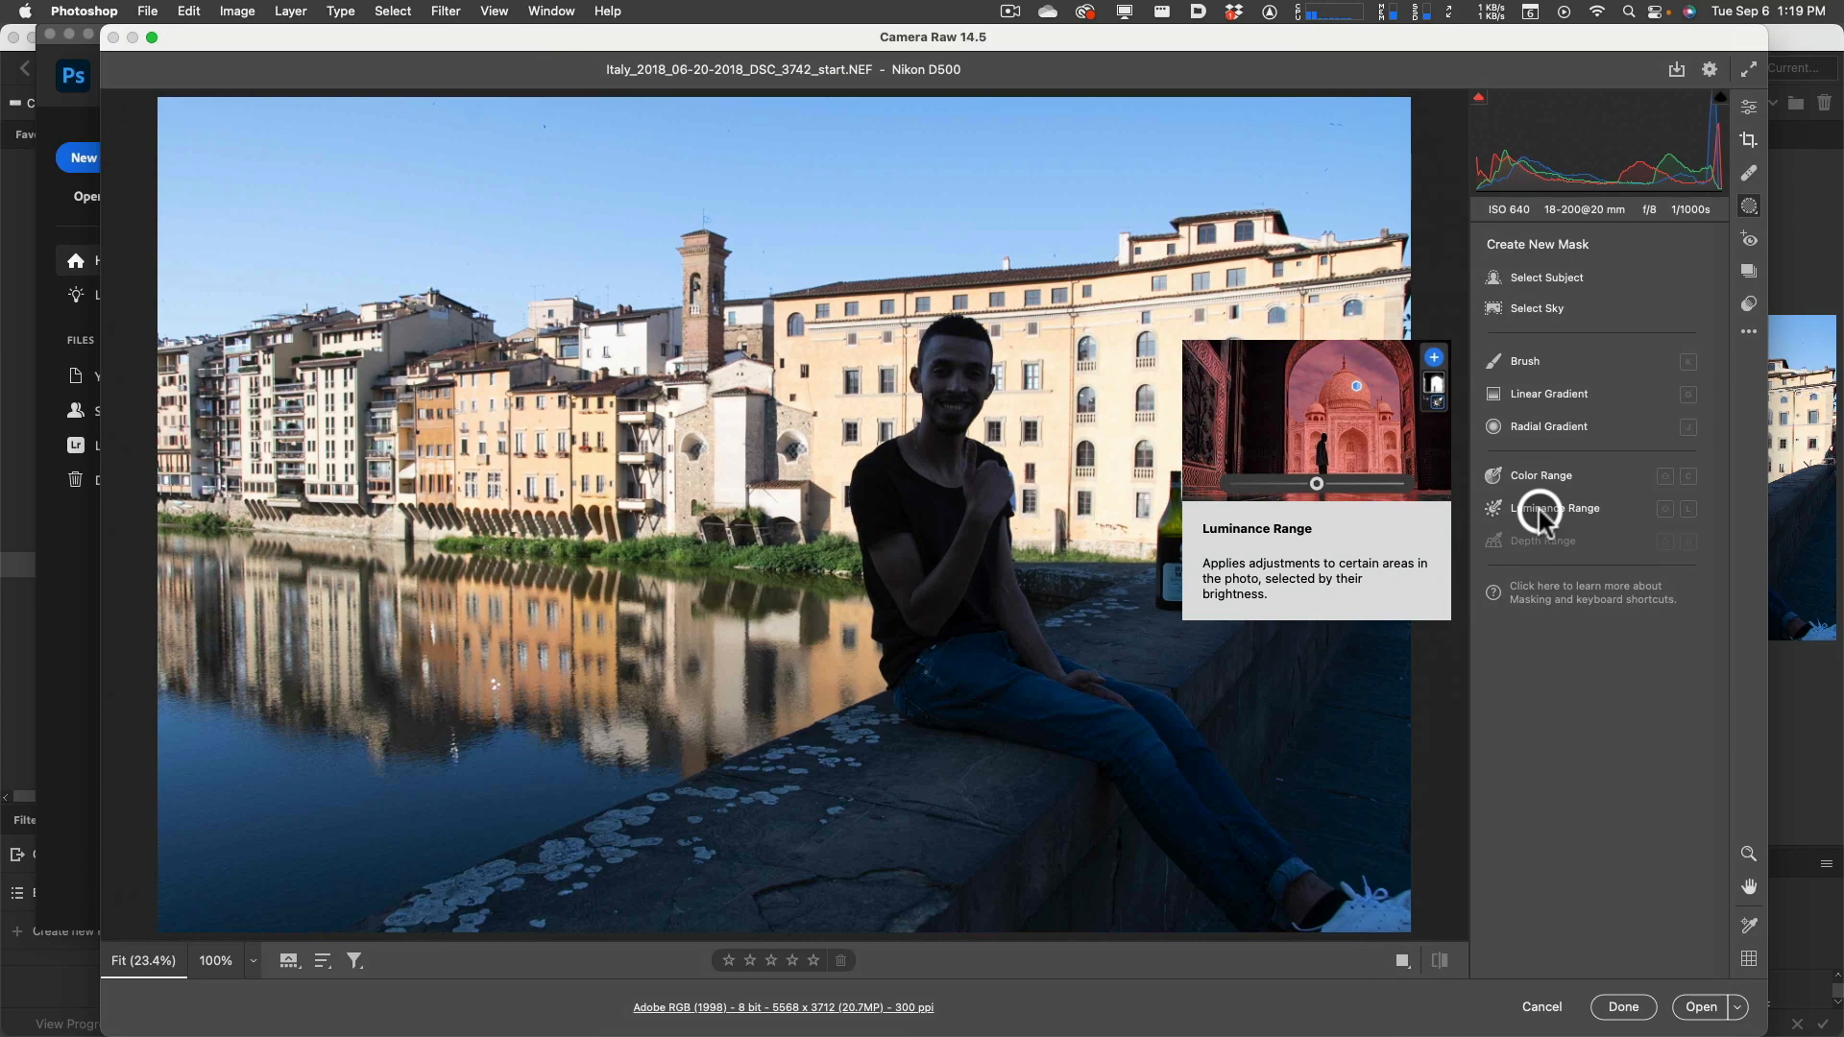
pyautogui.click(1558, 280)
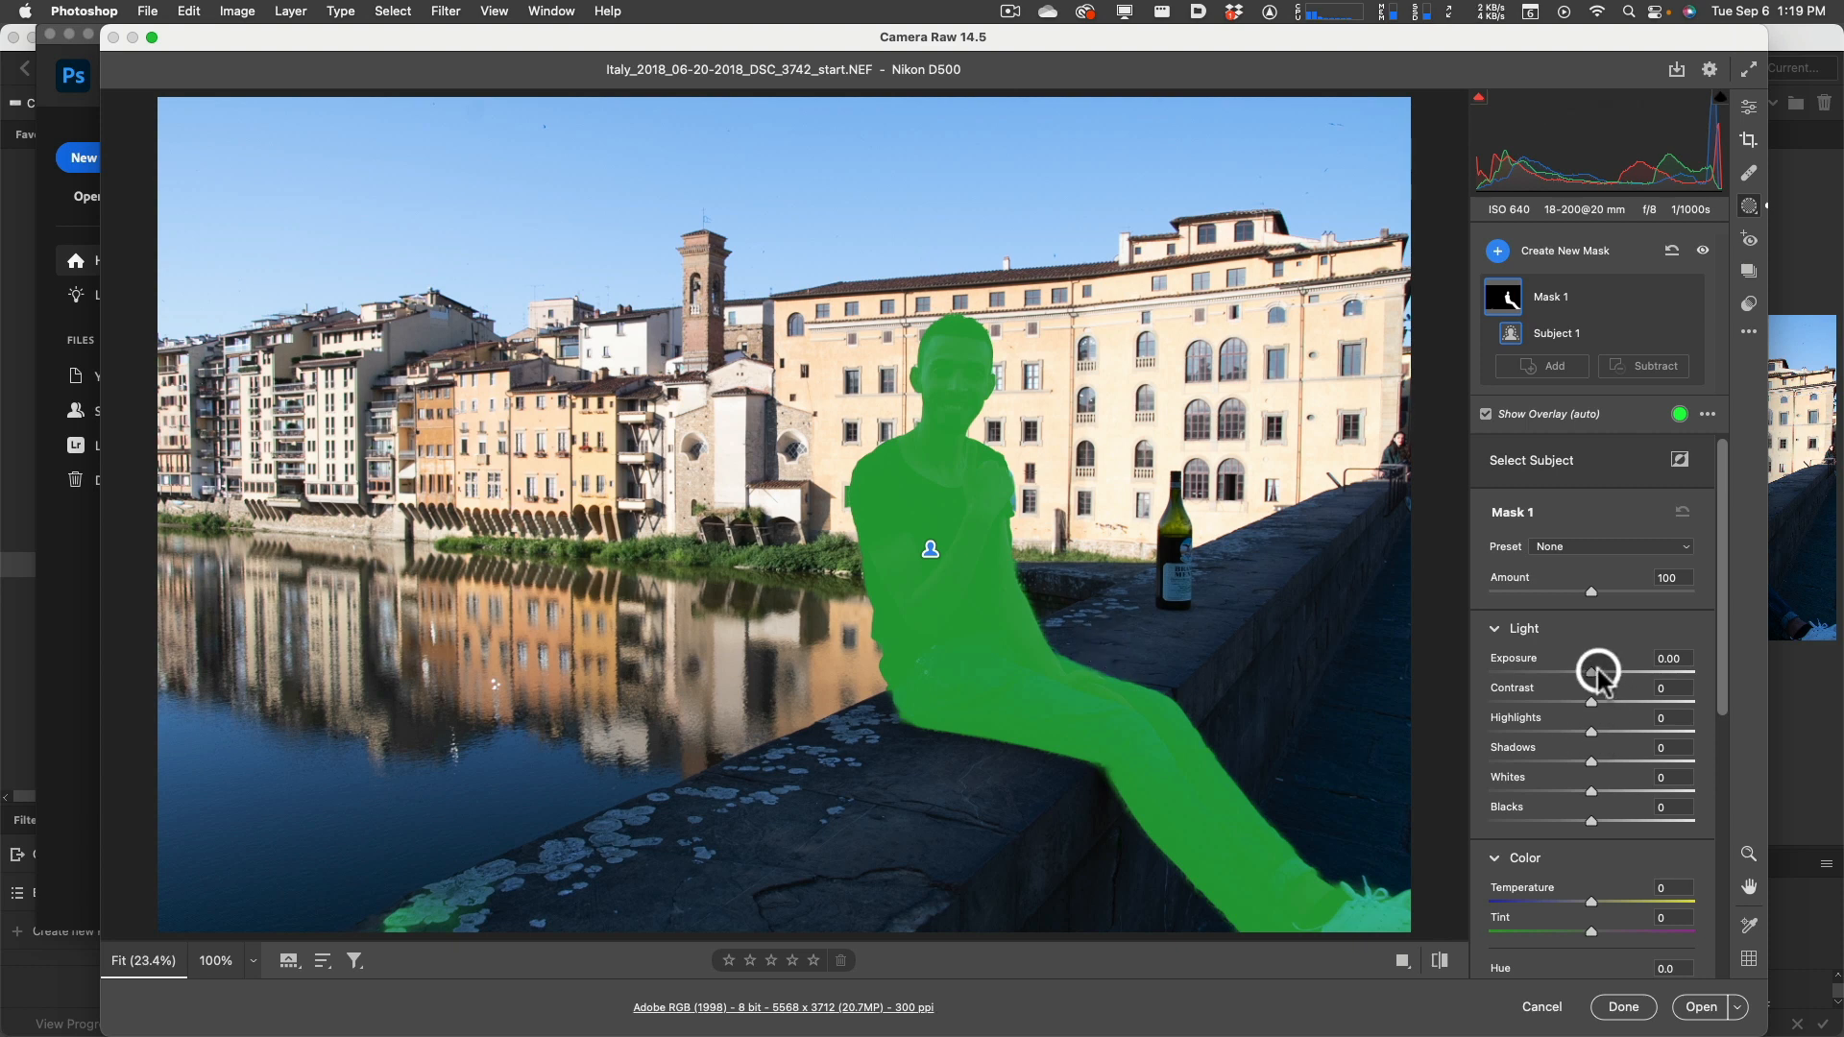
# Step: Try an exposure of +3.00 on the subject mask and undo it
pyautogui.moveTo(1592, 672); pyautogui.dragTo(1668, 663)
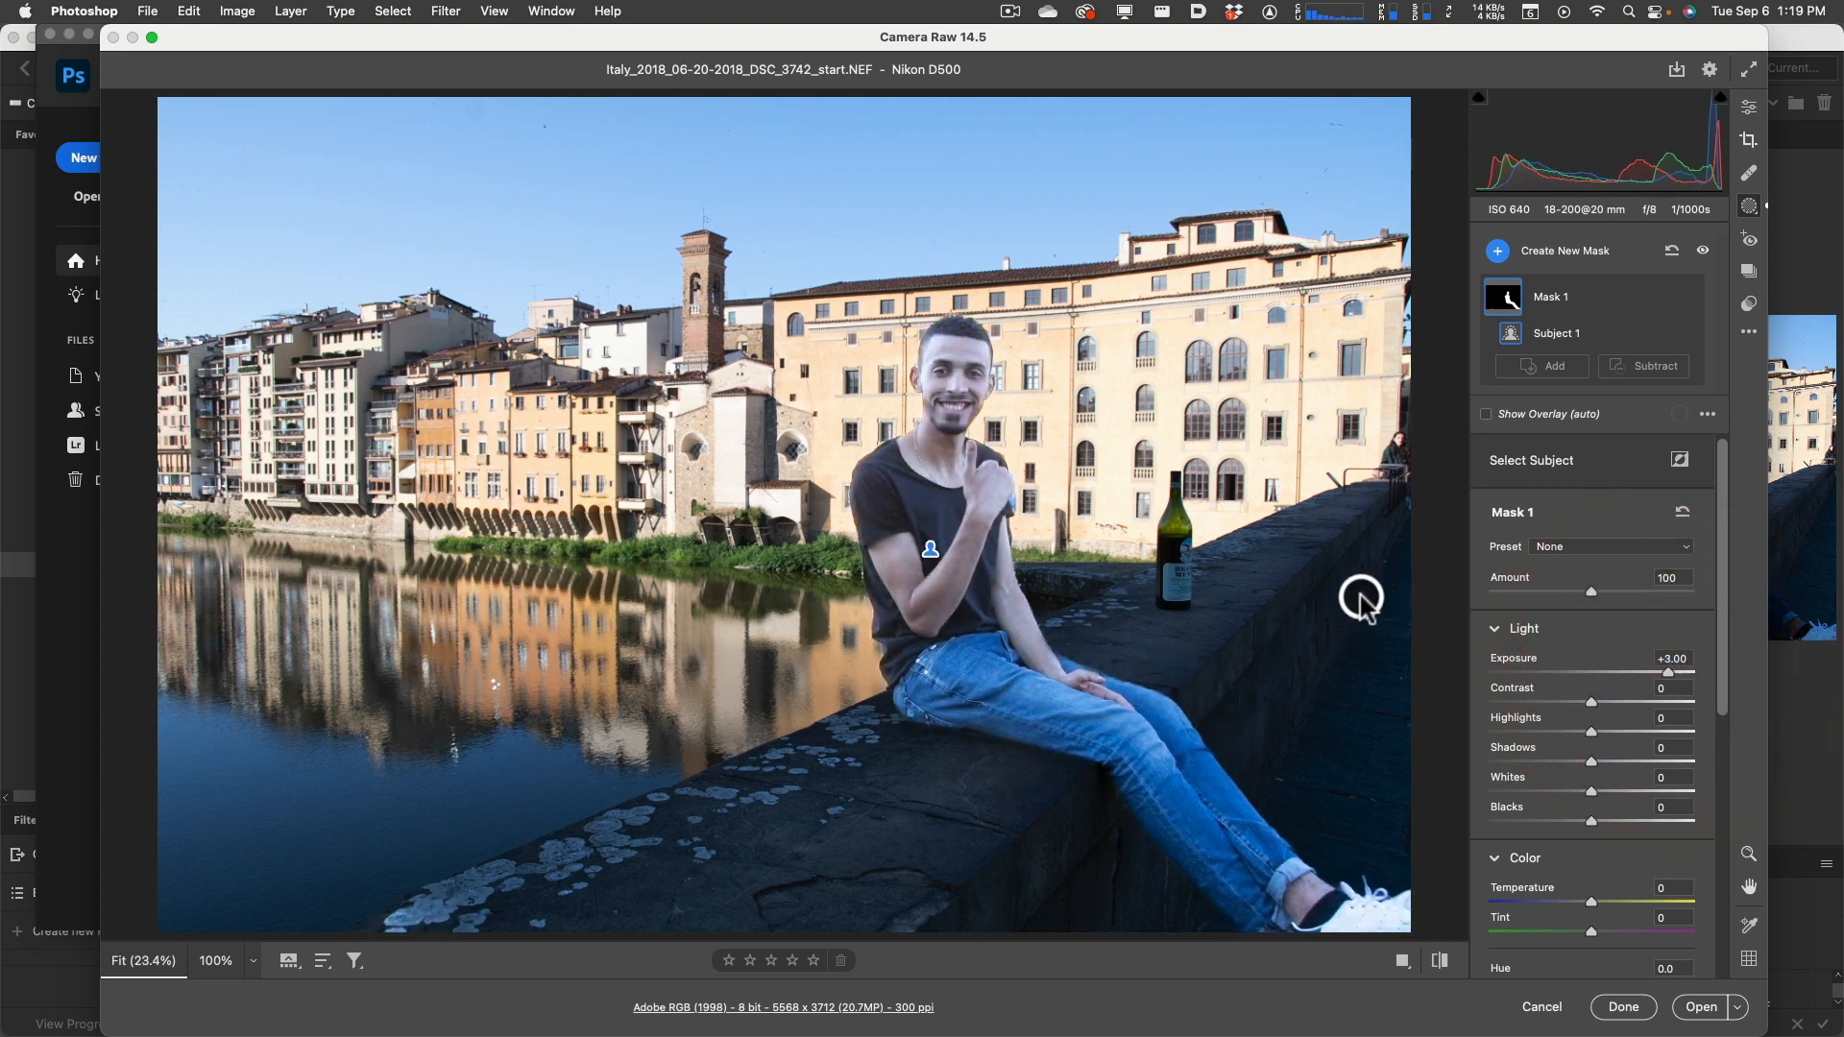
pyautogui.press('super+z')
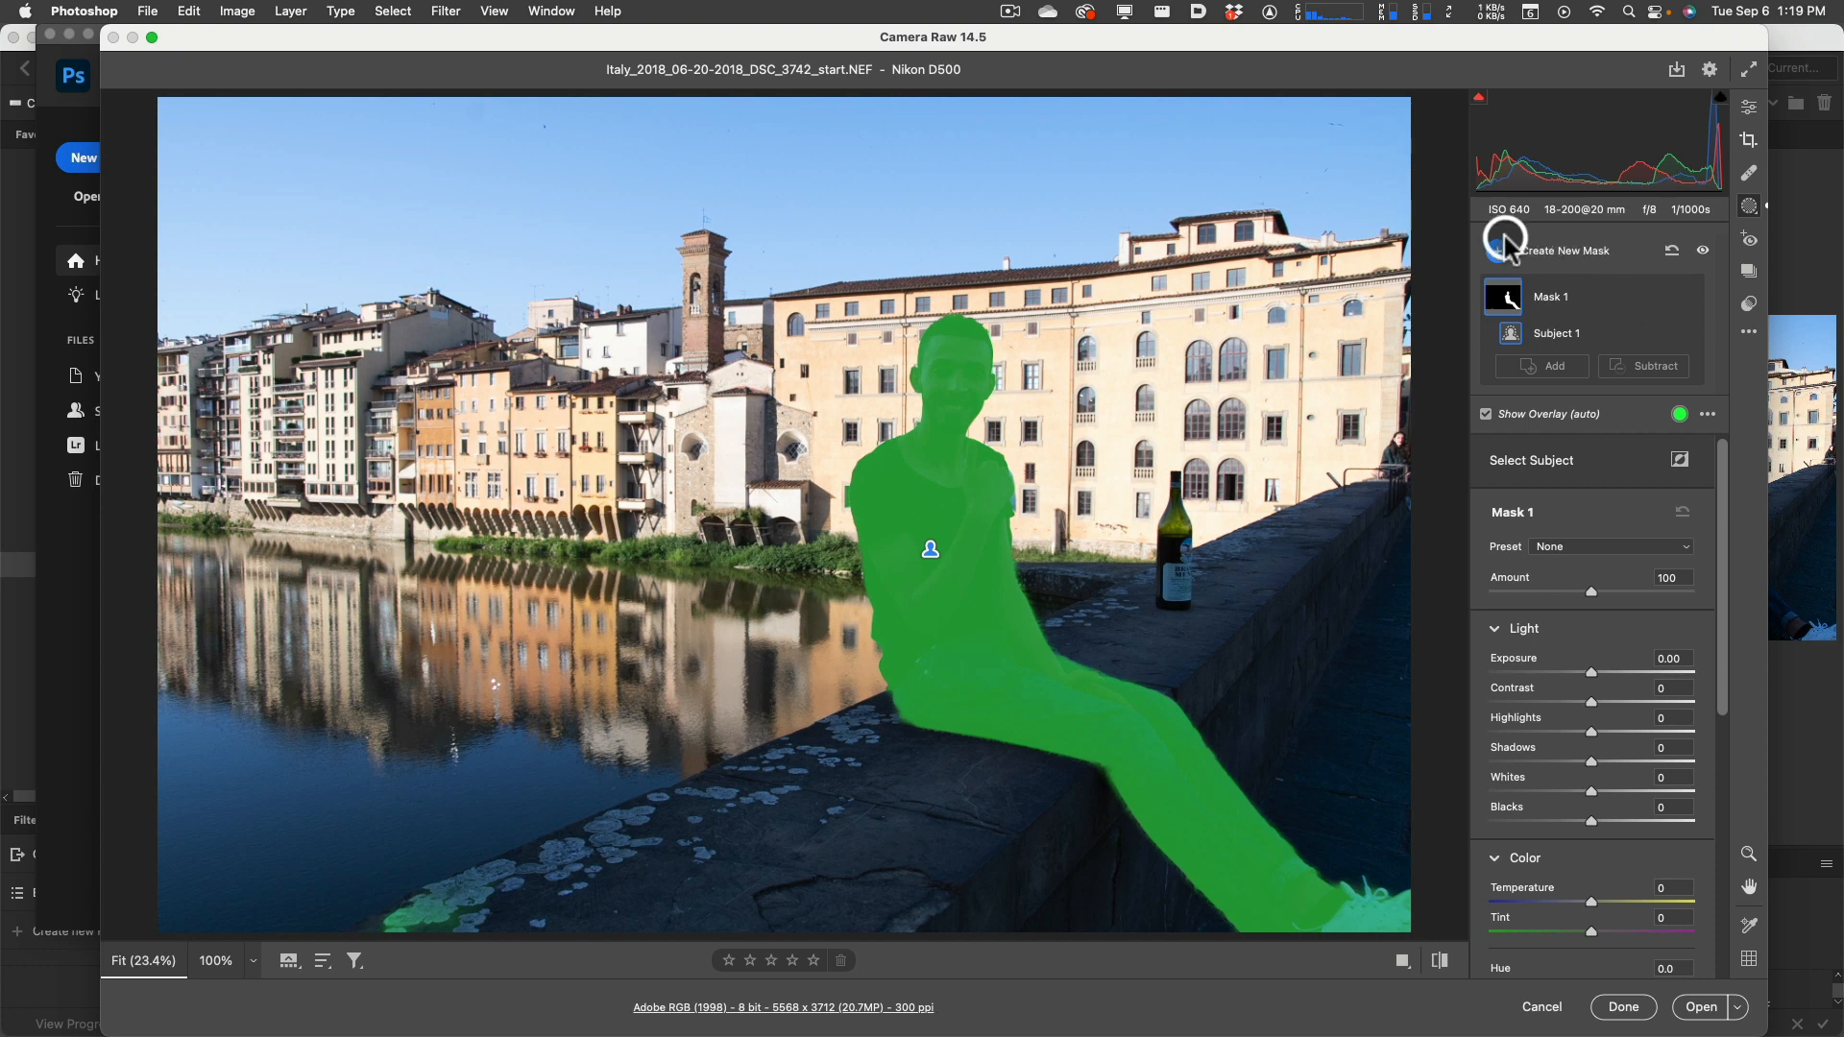
# Step: Switch the visibility of the mask adjustments off and back on
pyautogui.moveTo(1633, 229)
pyautogui.mouseDown()
pyautogui.moveTo(1130, 190)
pyautogui.moveTo(1623, 233)
pyautogui.mouseUp()
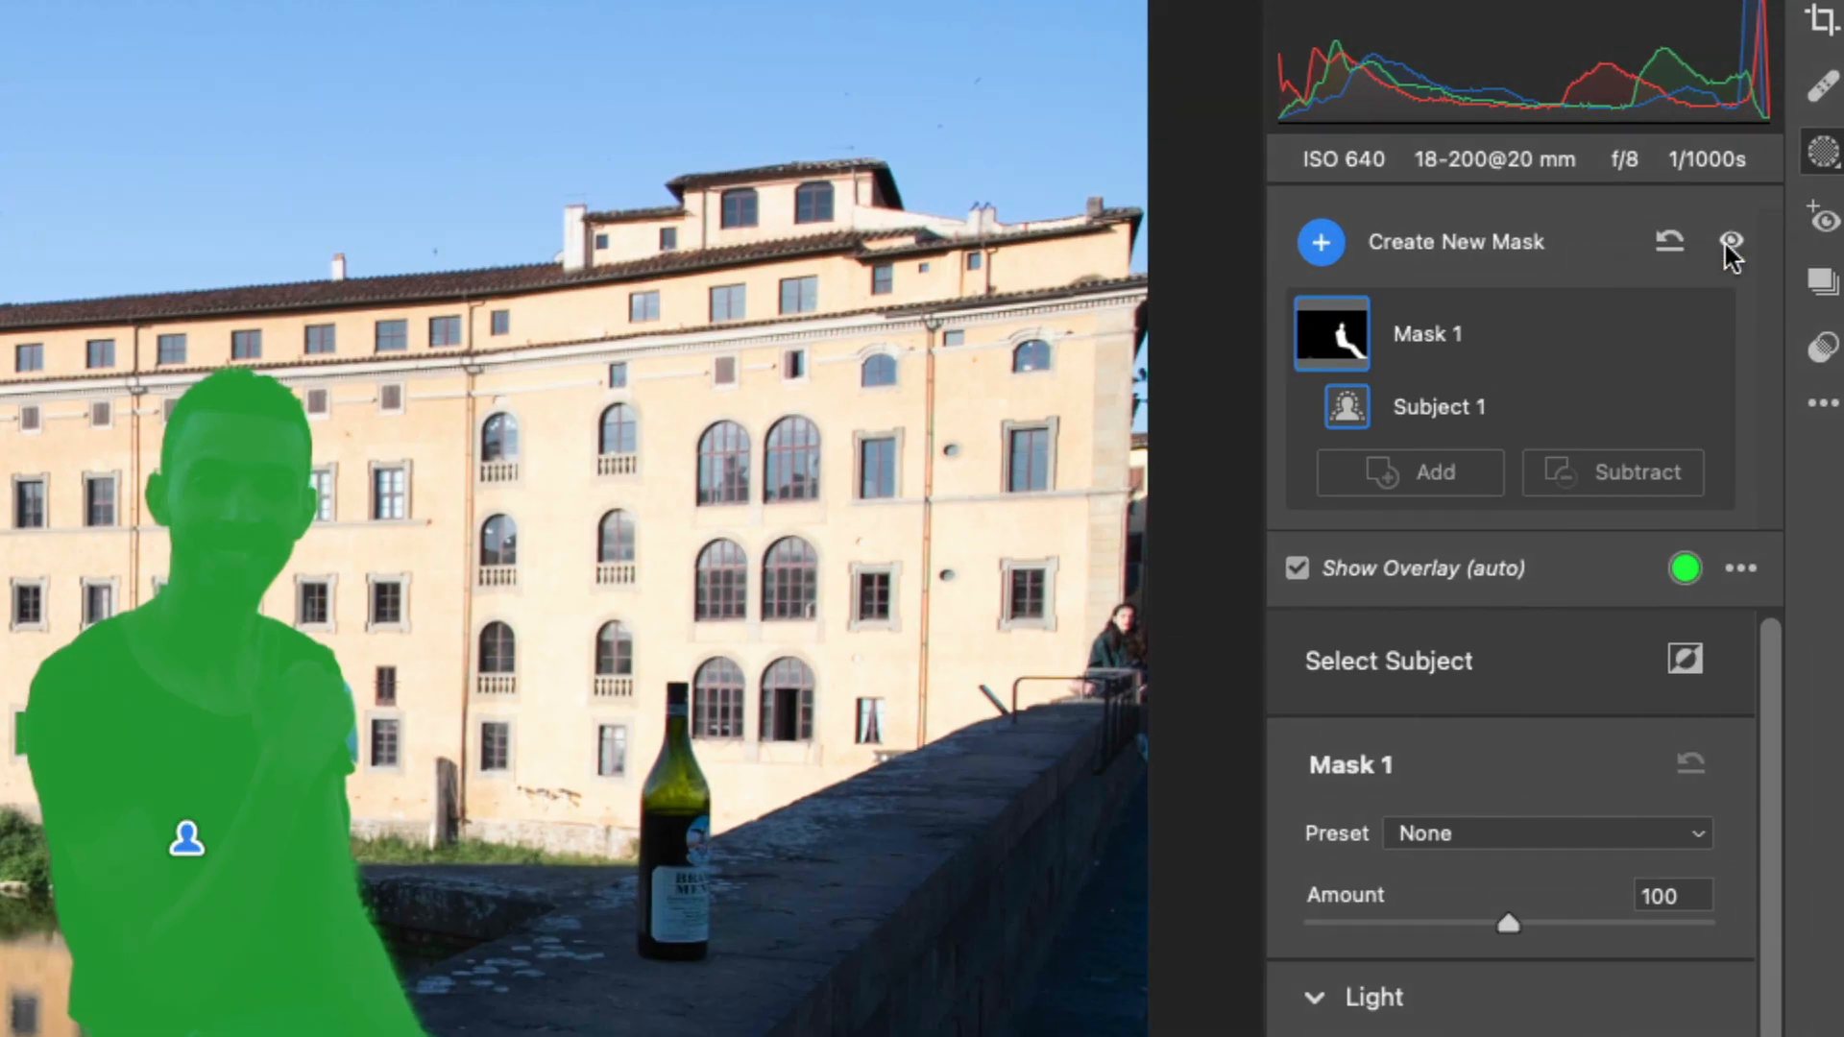
pyautogui.click(1729, 248)
pyautogui.click(1730, 247)
# Step: Set the mask overlay color to red
pyautogui.click(1685, 569)
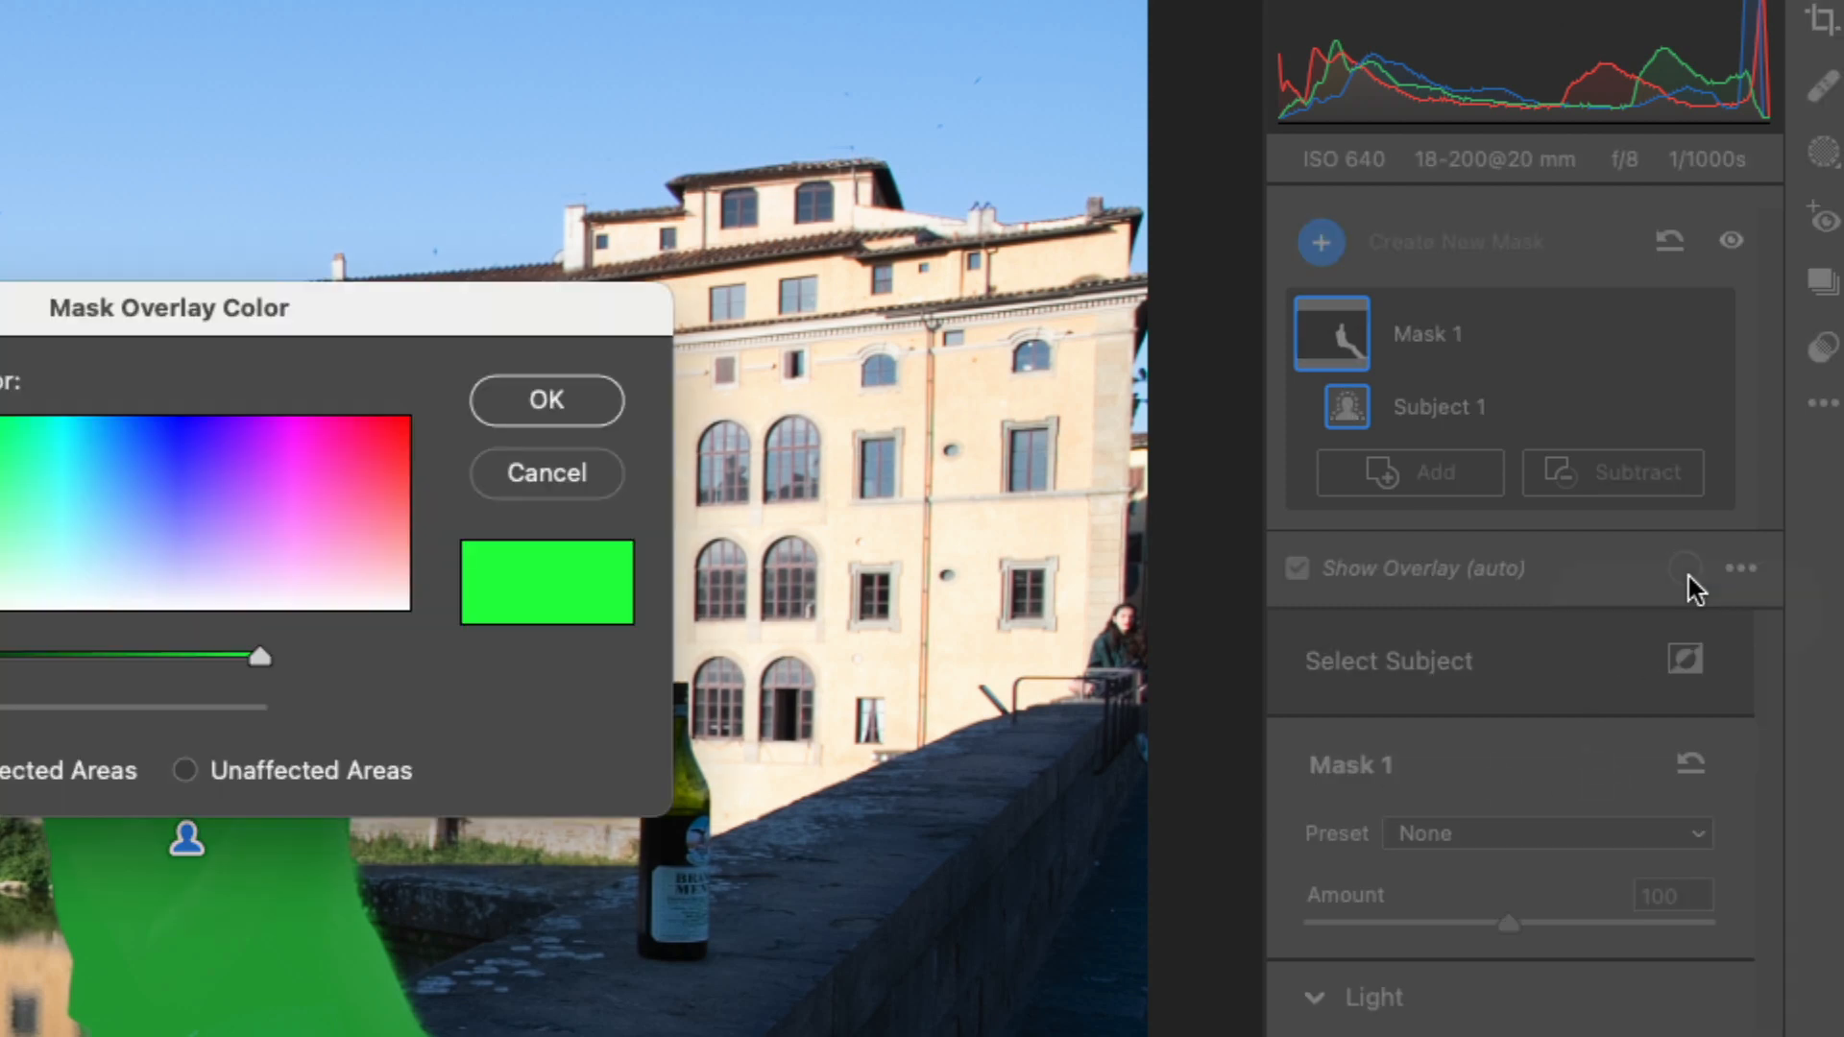
pyautogui.click(386, 427)
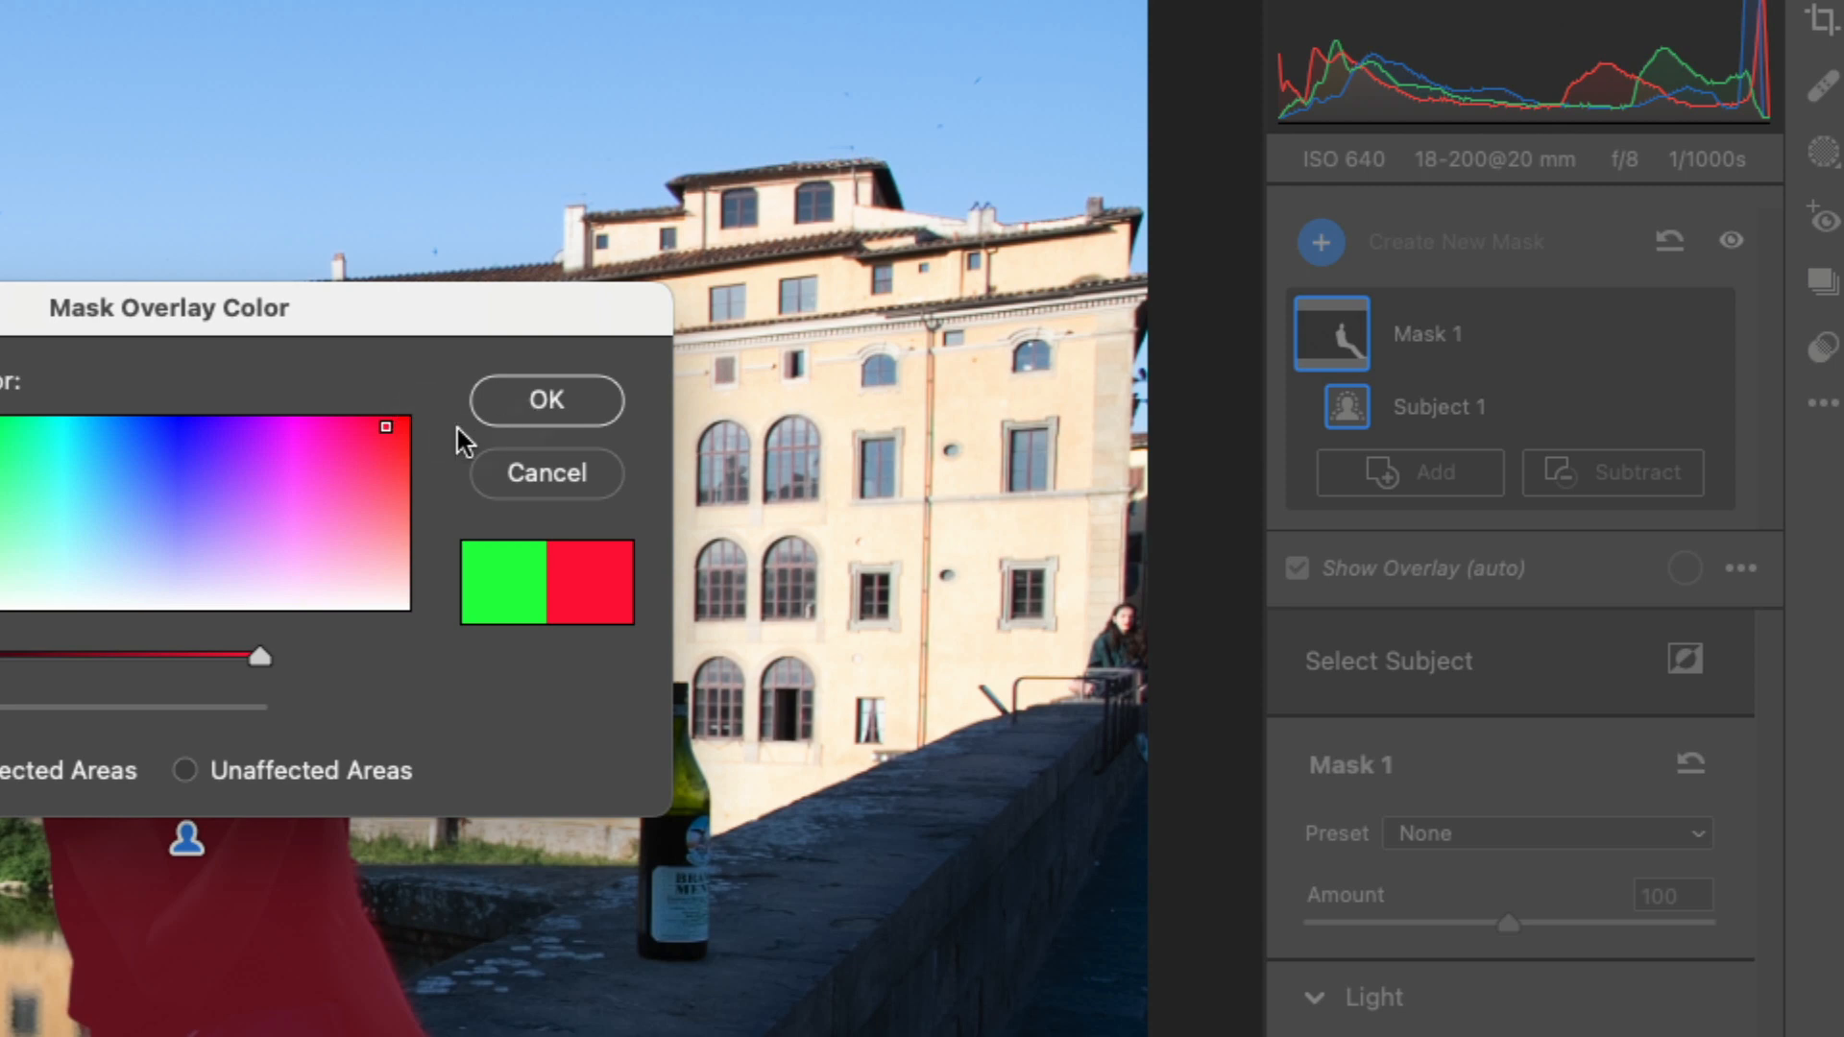
pyautogui.click(526, 415)
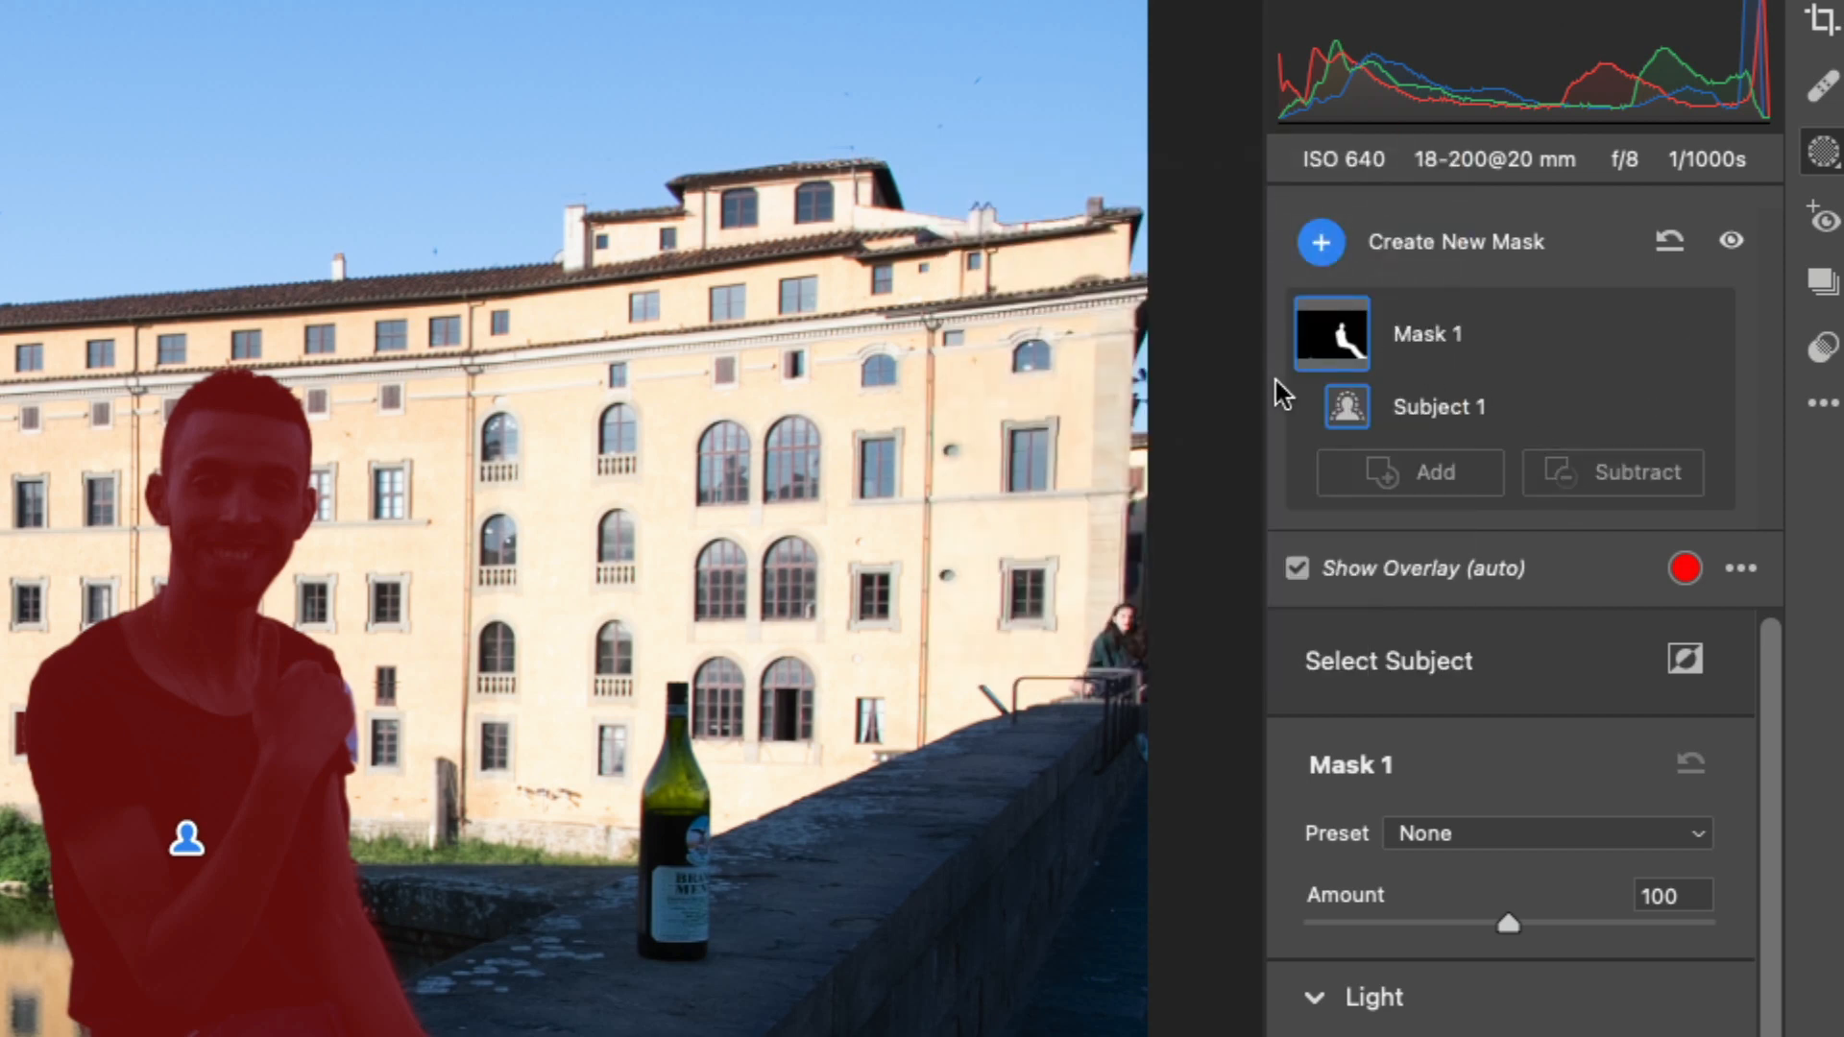
pyautogui.moveTo(1287, 394)
pyautogui.click(1651, 407)
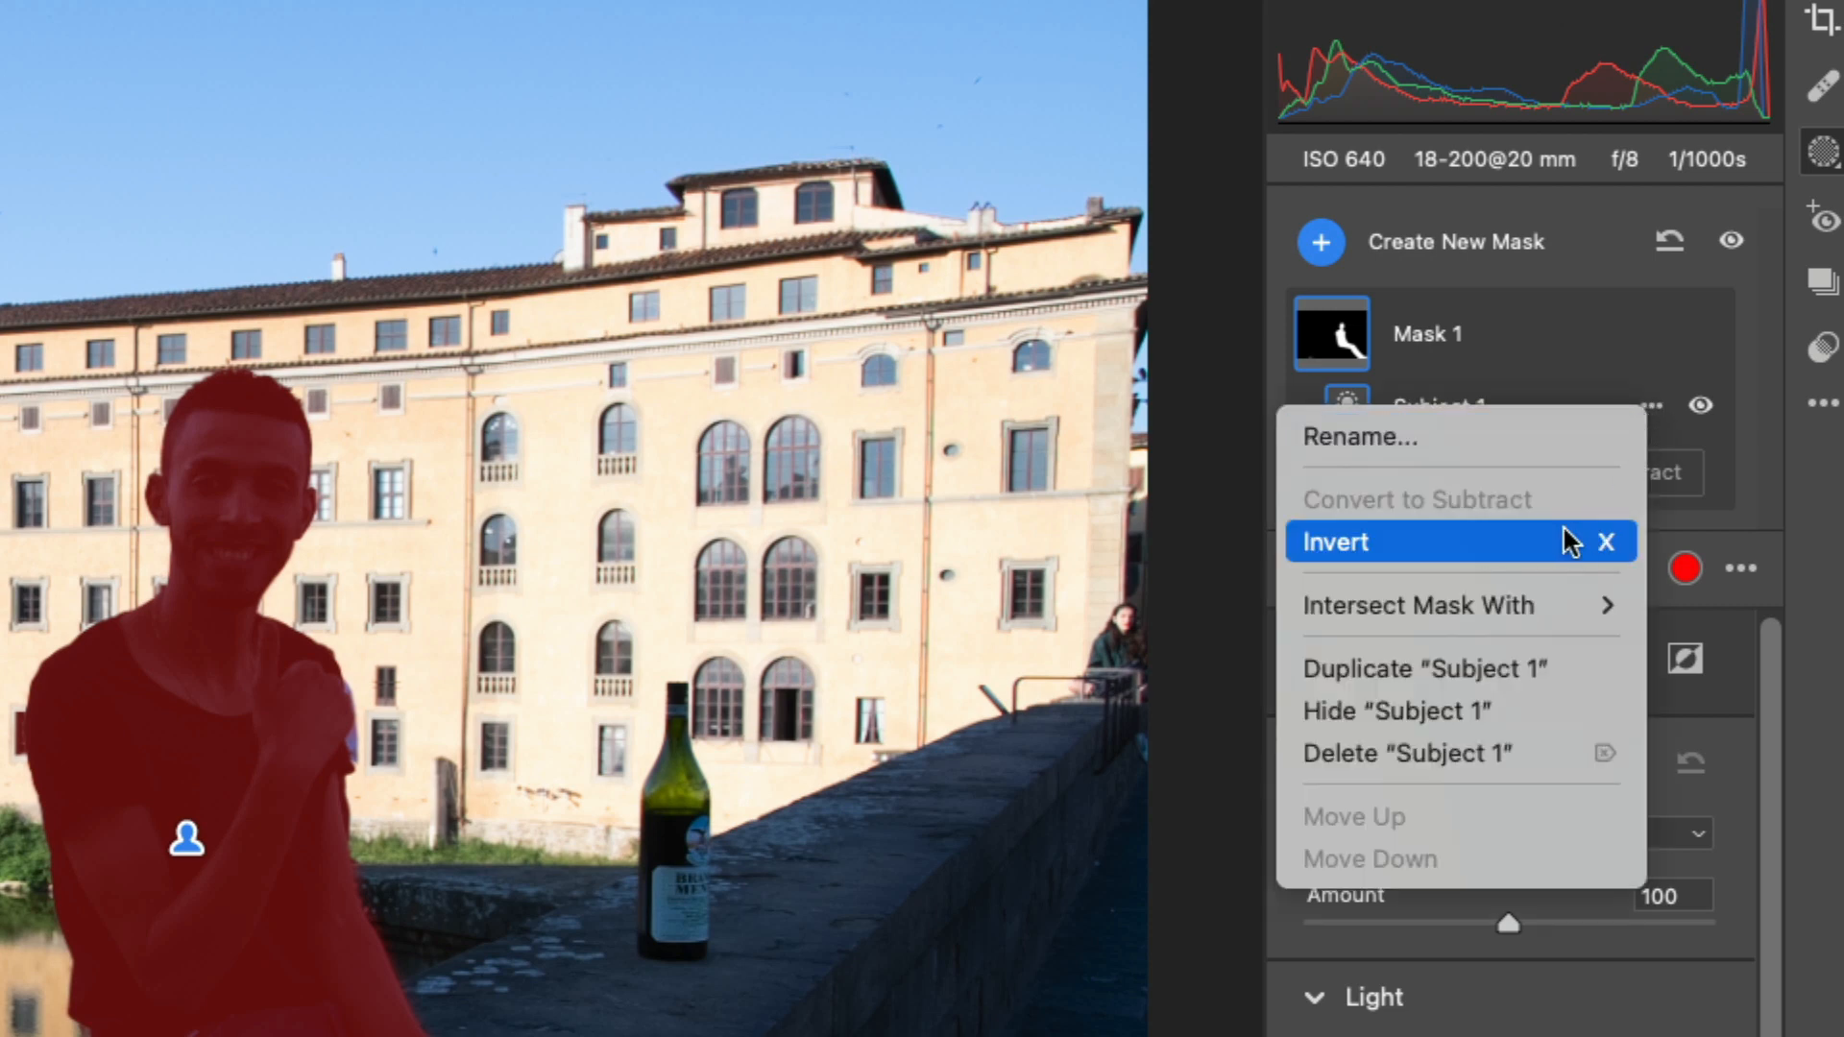
pyautogui.click(1626, 371)
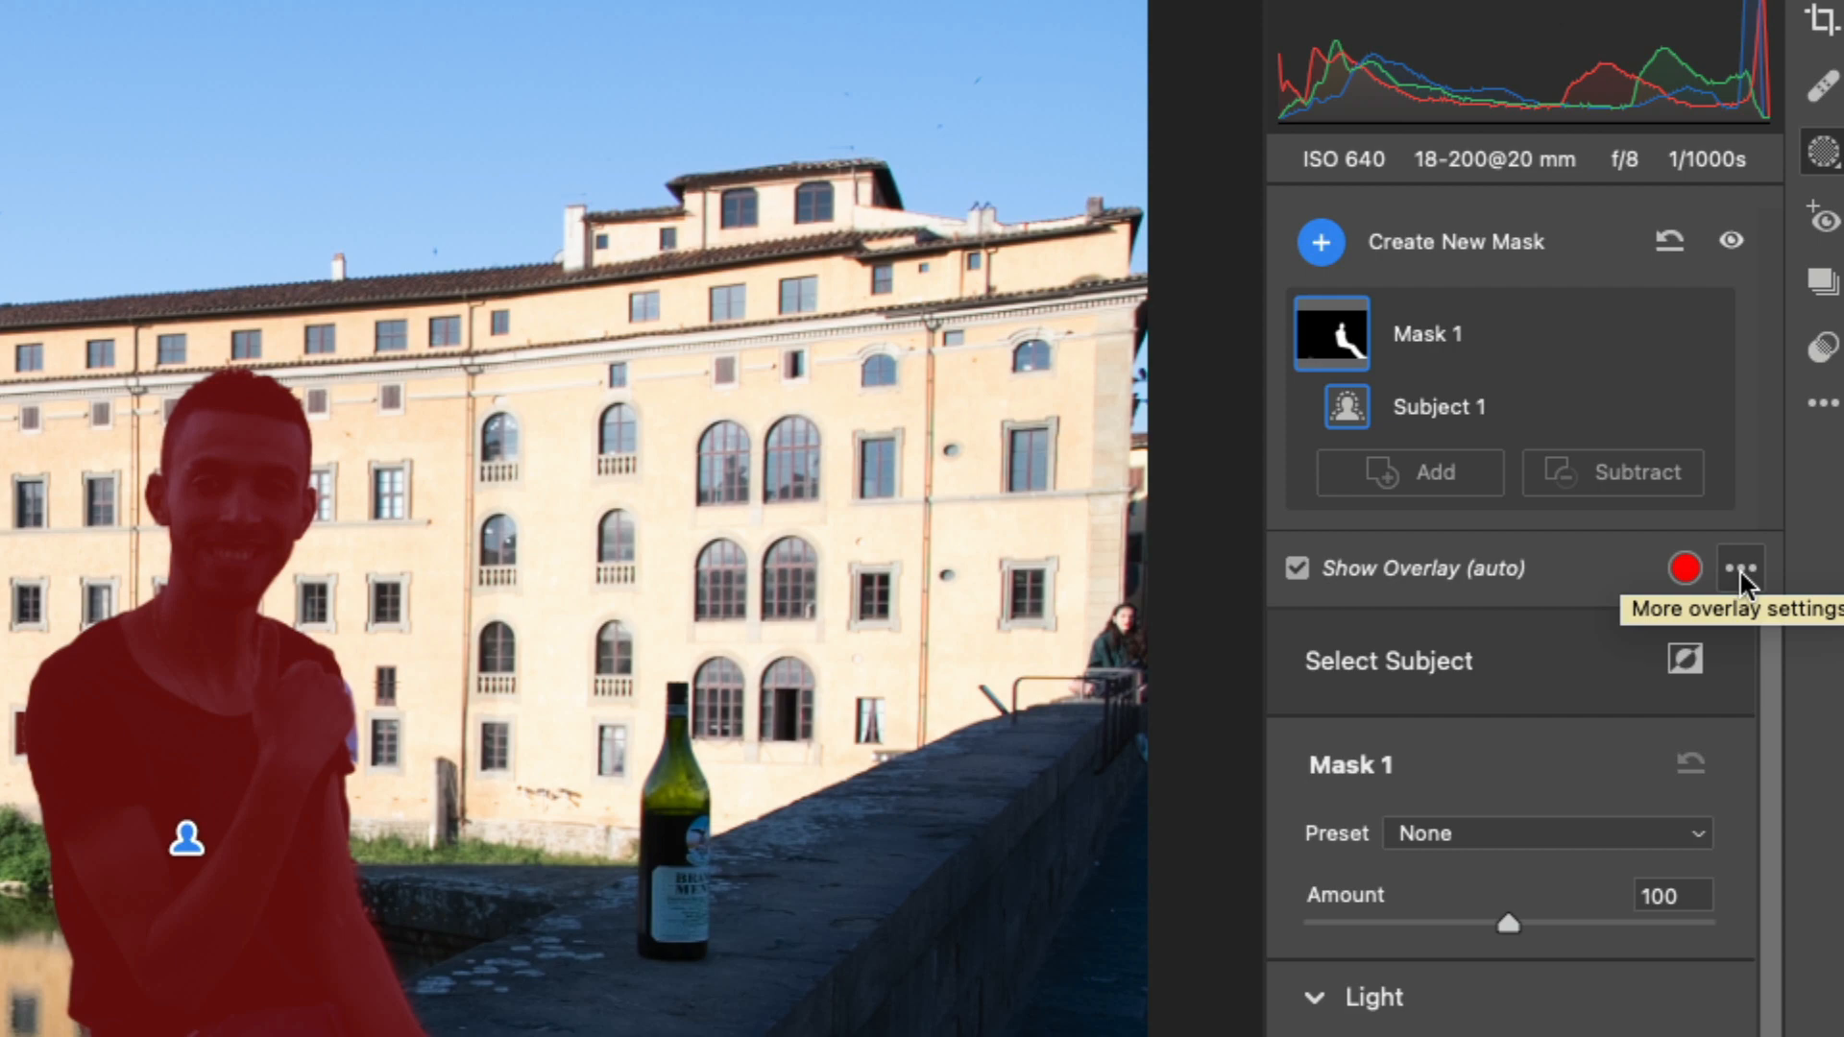
# Step: Preview the mask as Image on B&W, Image on Black, Image on White and White on Black, and return to Color Overlay
pyautogui.click(1740, 573)
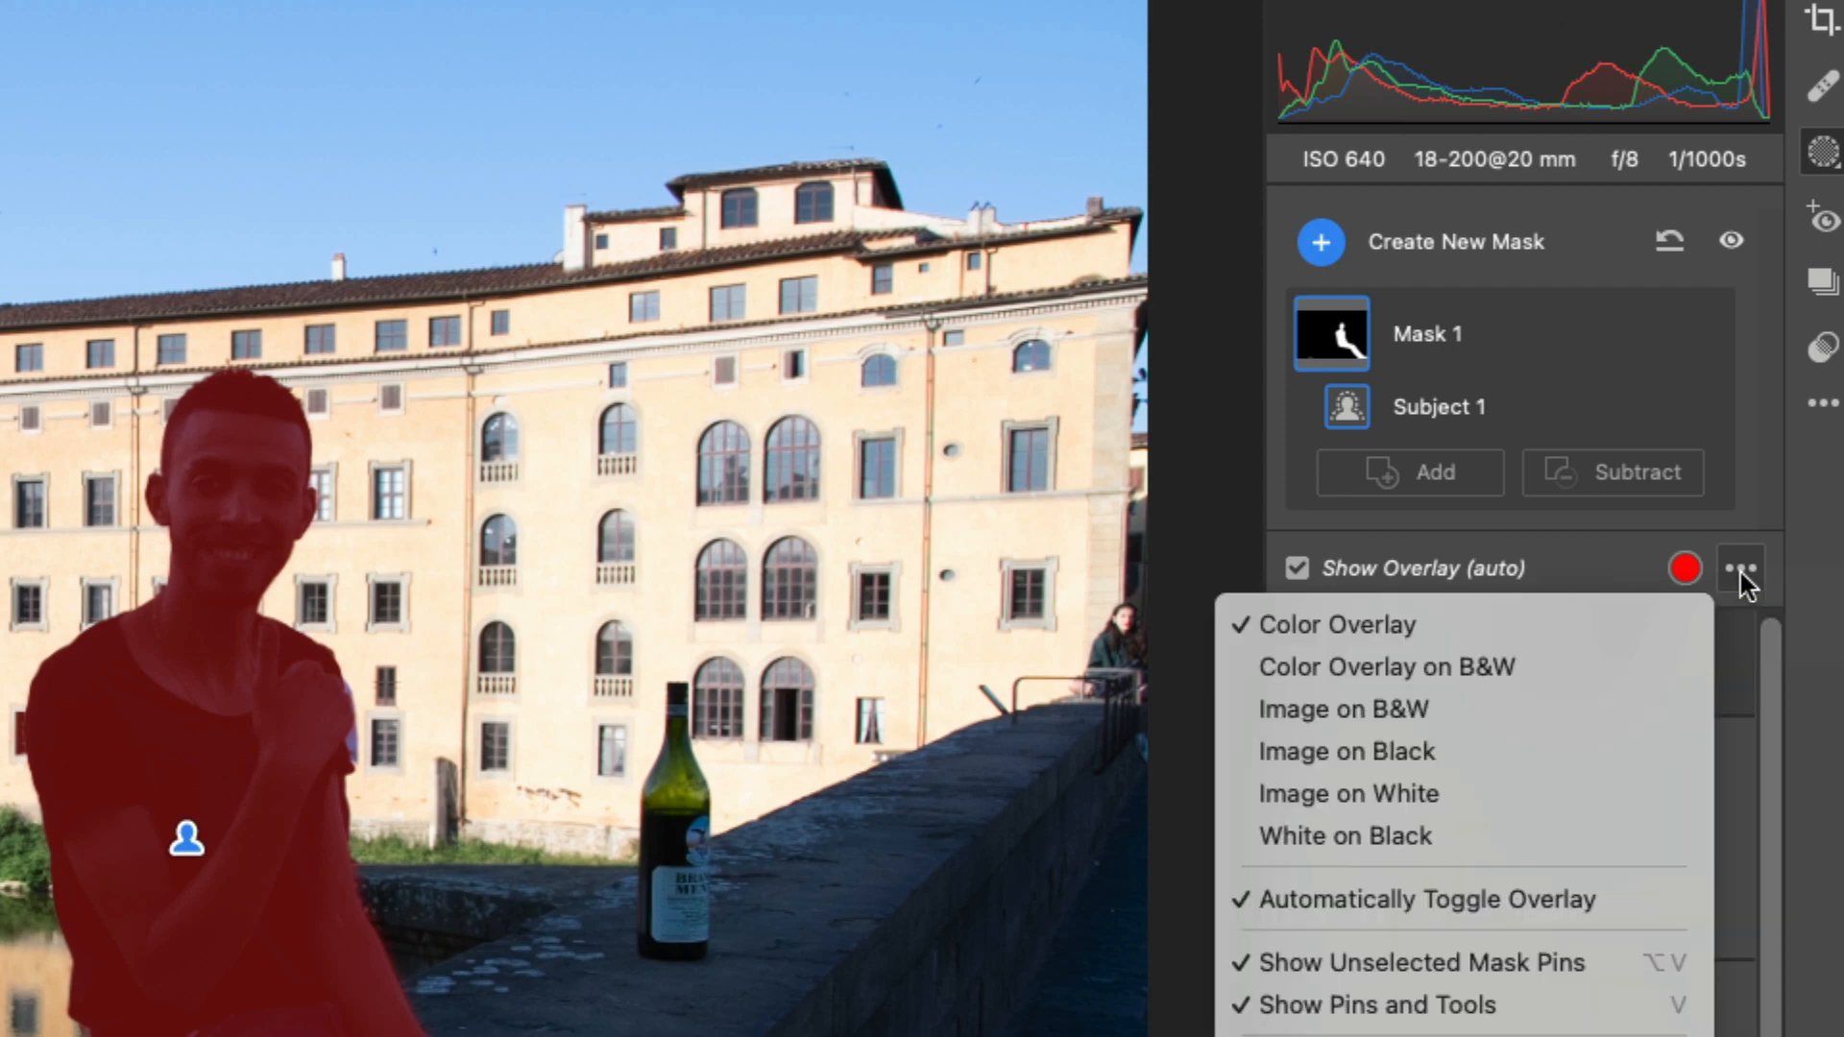
pyautogui.click(1525, 709)
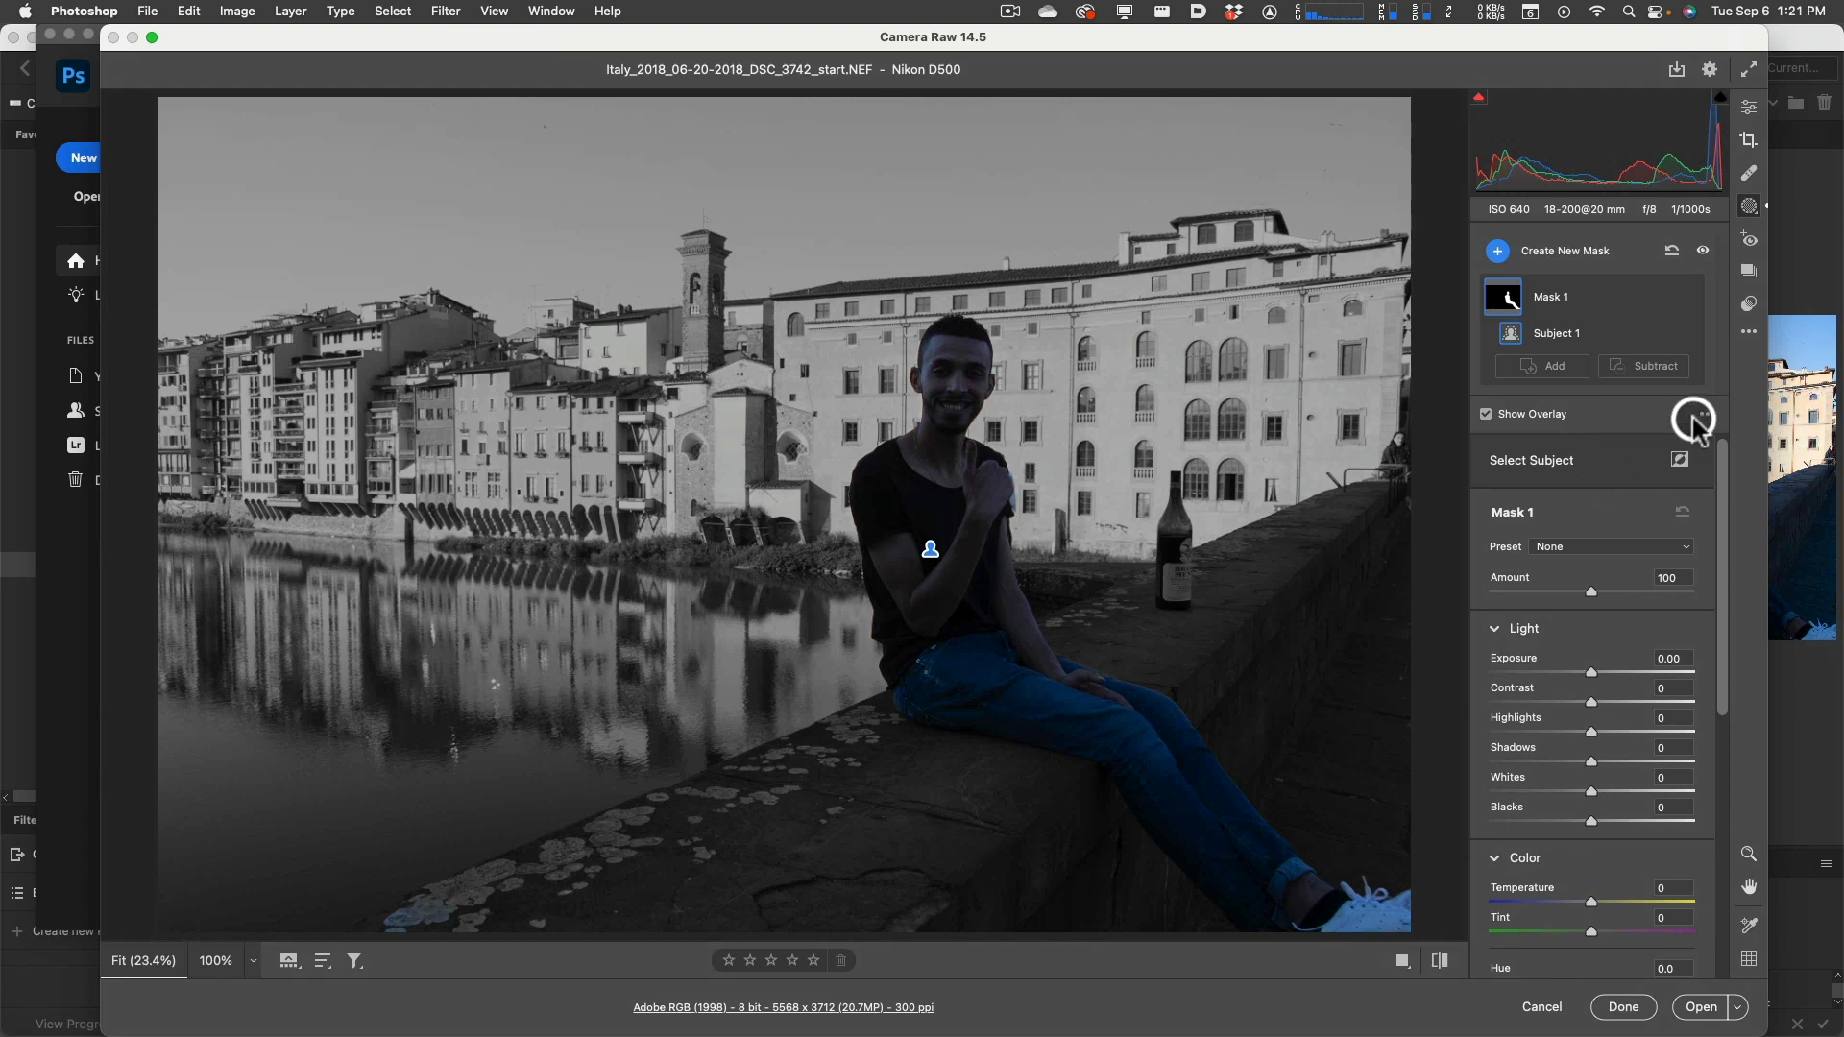
pyautogui.click(1740, 569)
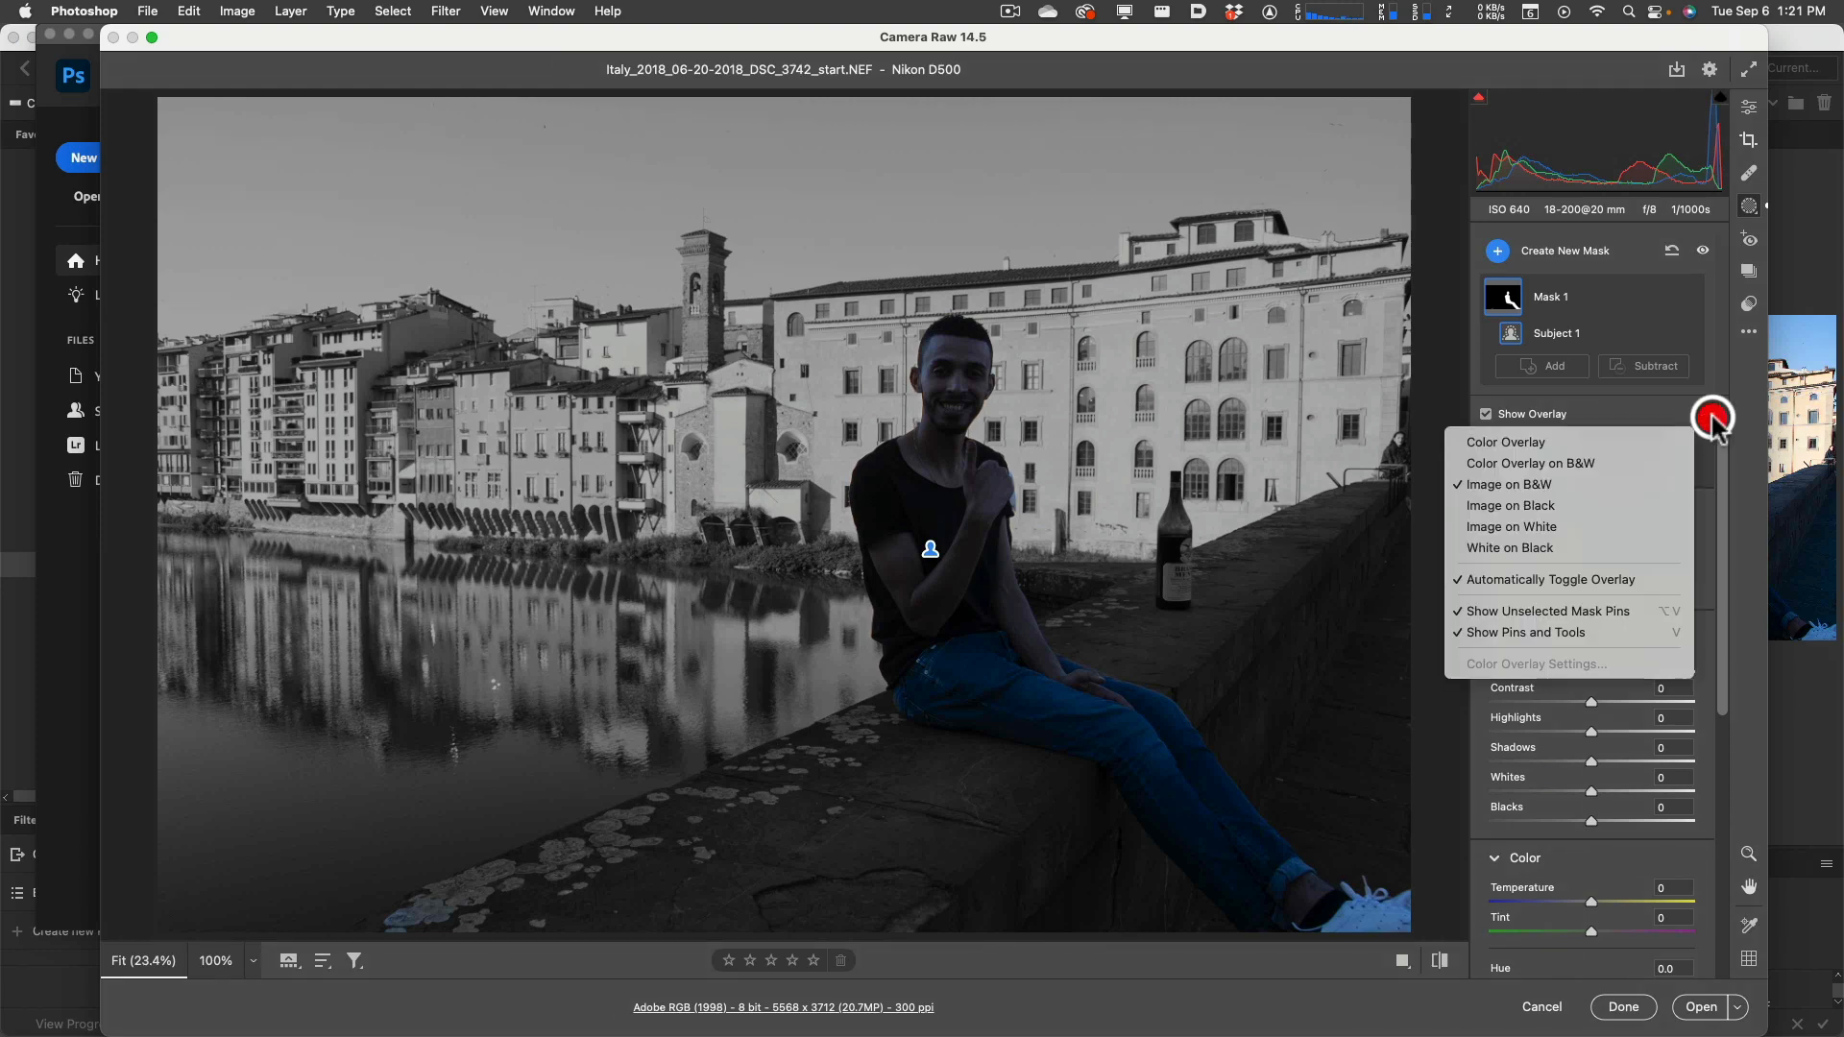
pyautogui.click(1580, 506)
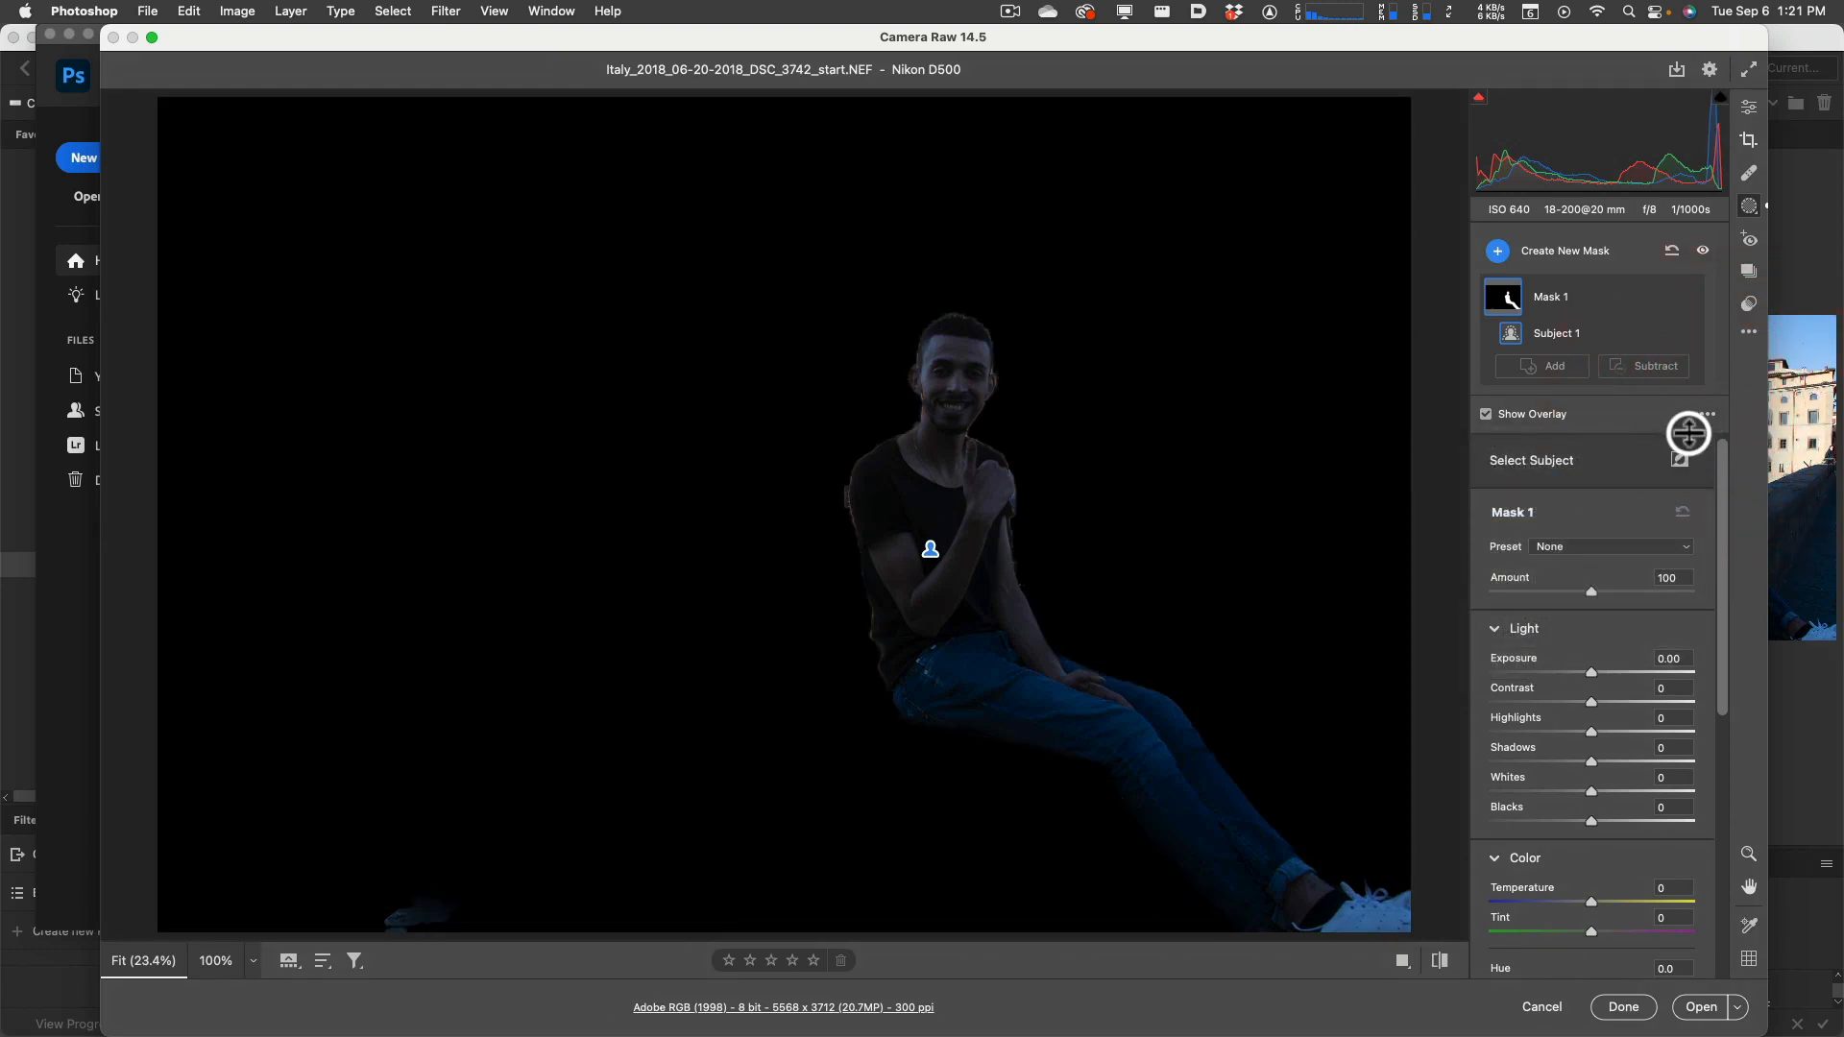
pyautogui.click(1707, 414)
pyautogui.click(1603, 525)
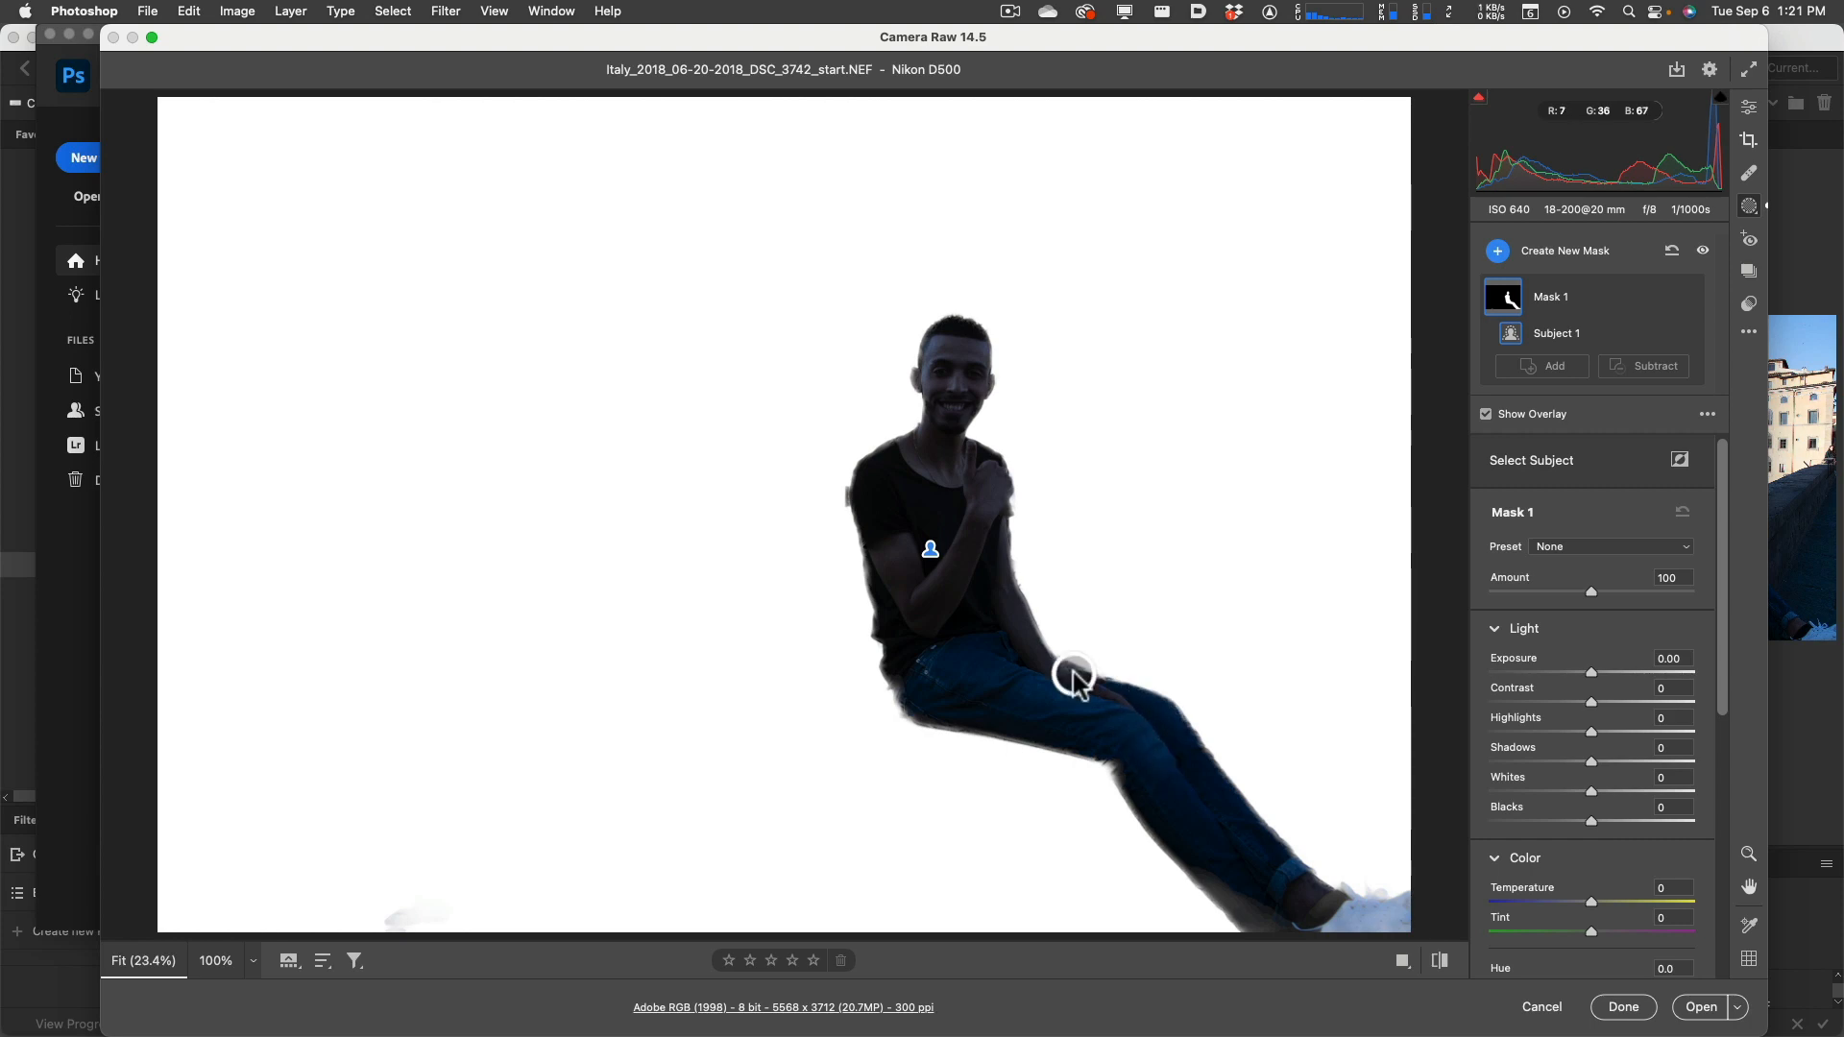
pyautogui.click(1706, 413)
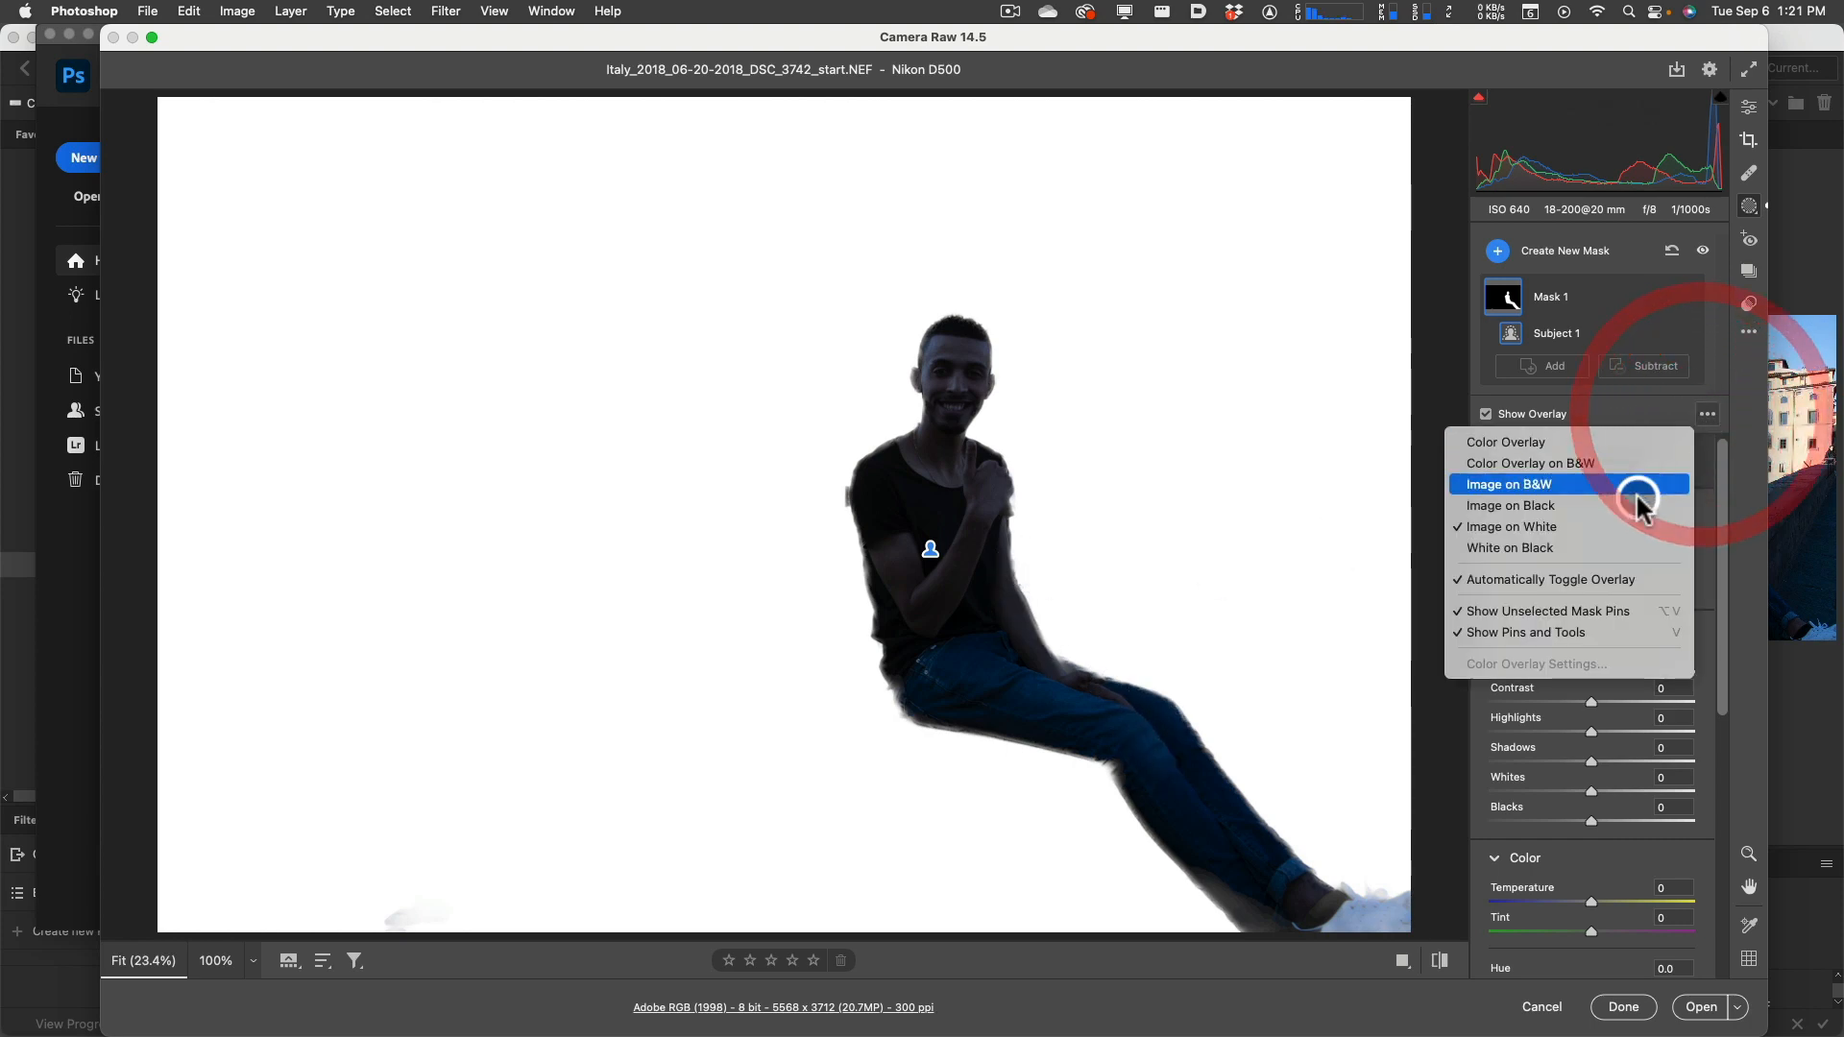
pyautogui.click(1580, 548)
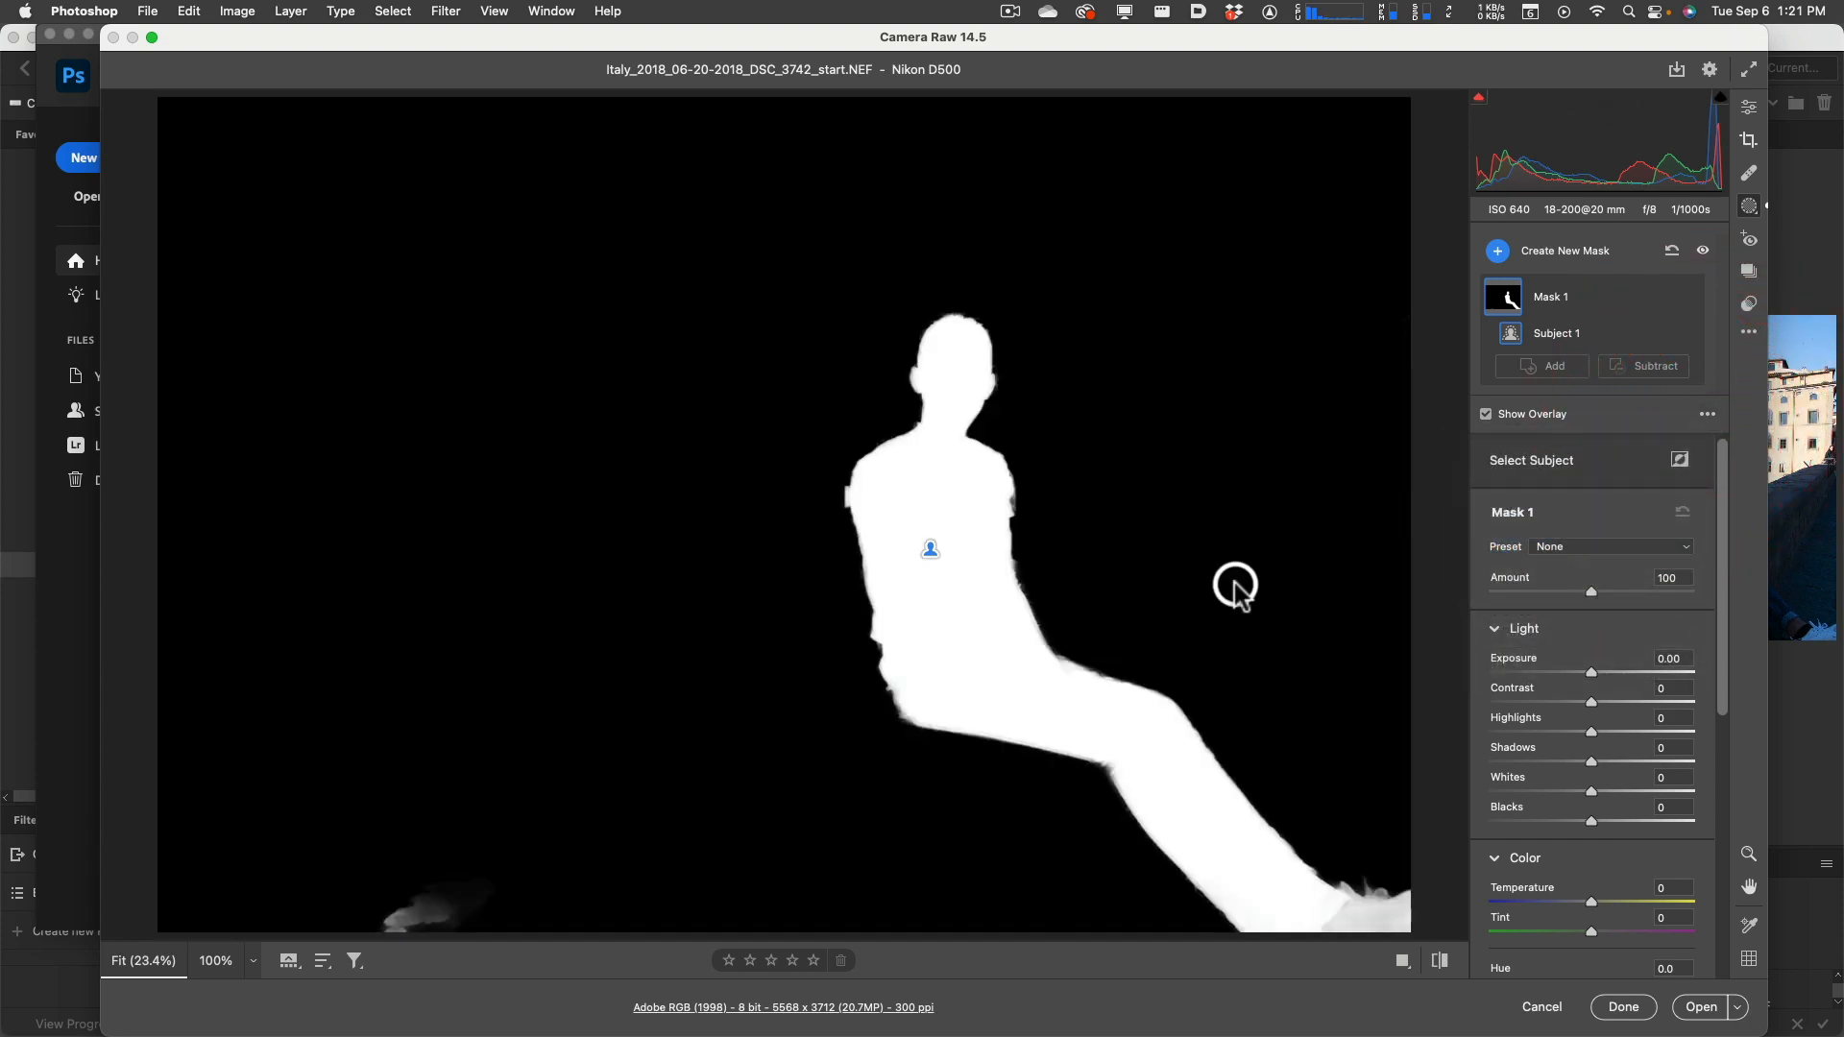
pyautogui.click(1707, 414)
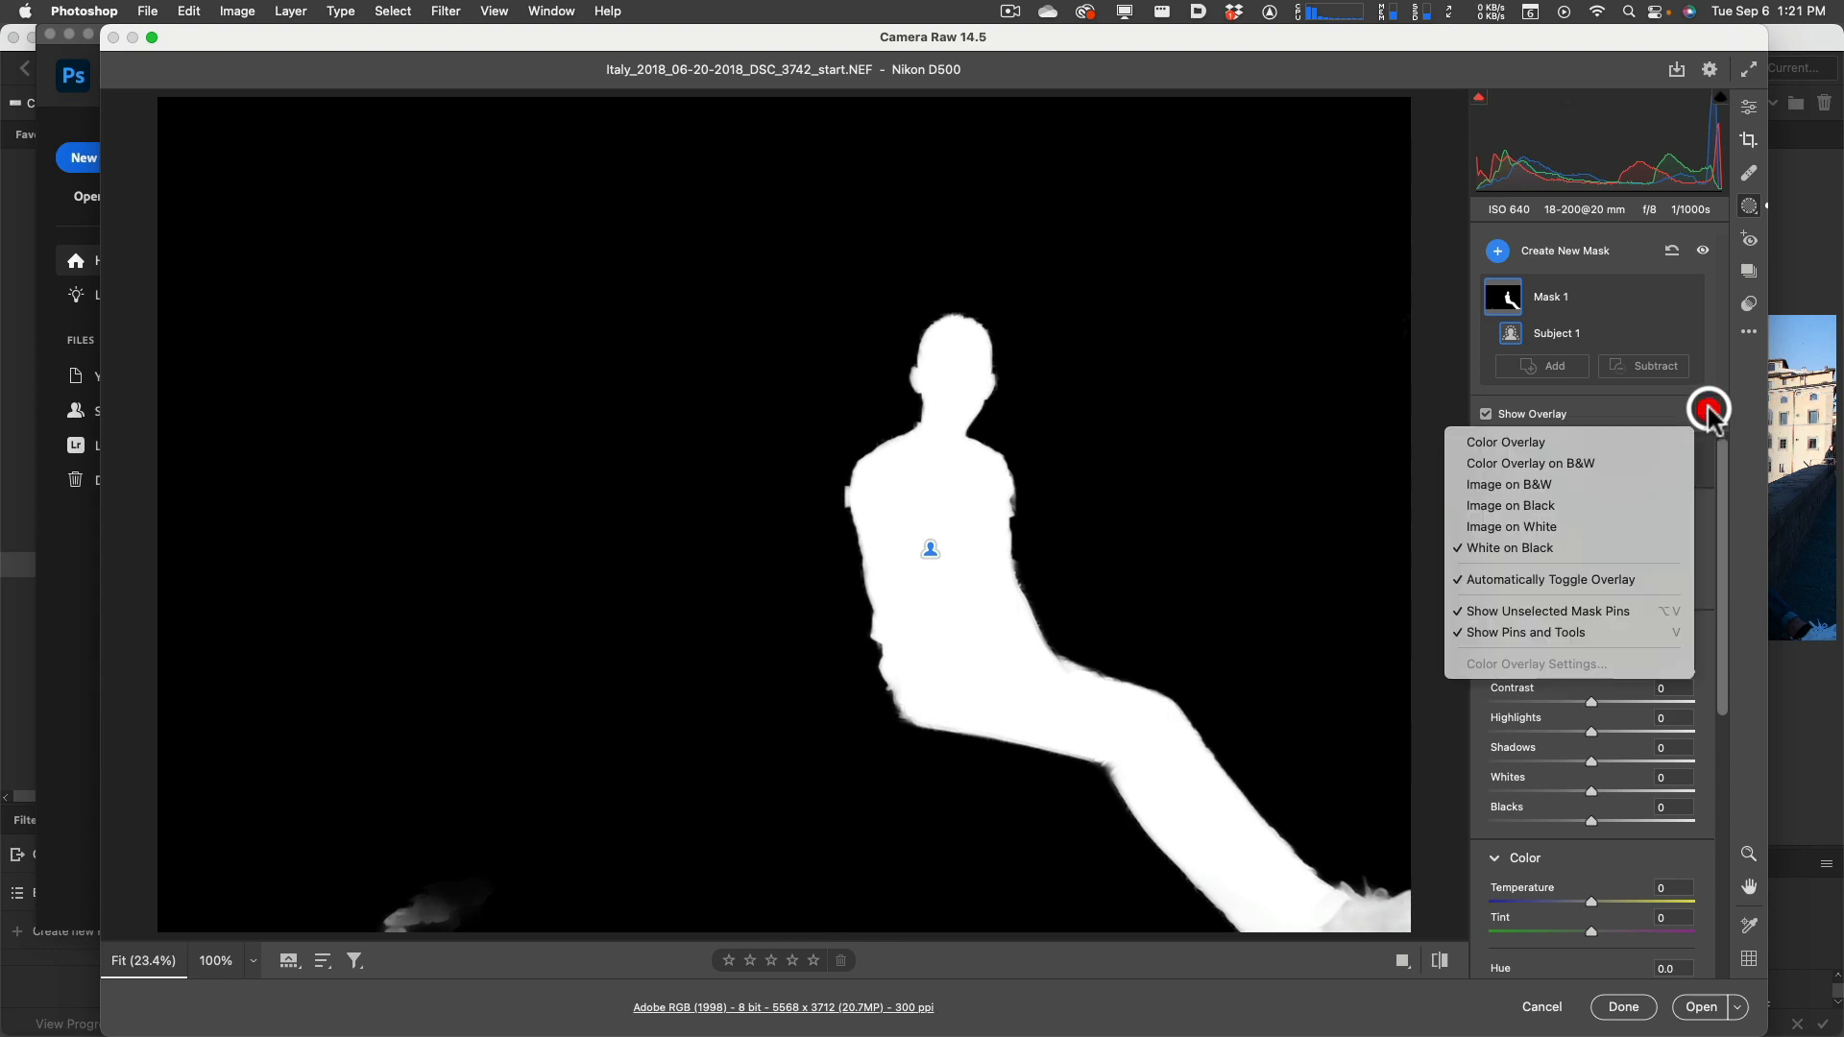
pyautogui.click(1515, 444)
# Step: Set the mask overlay color to green
pyautogui.click(1671, 427)
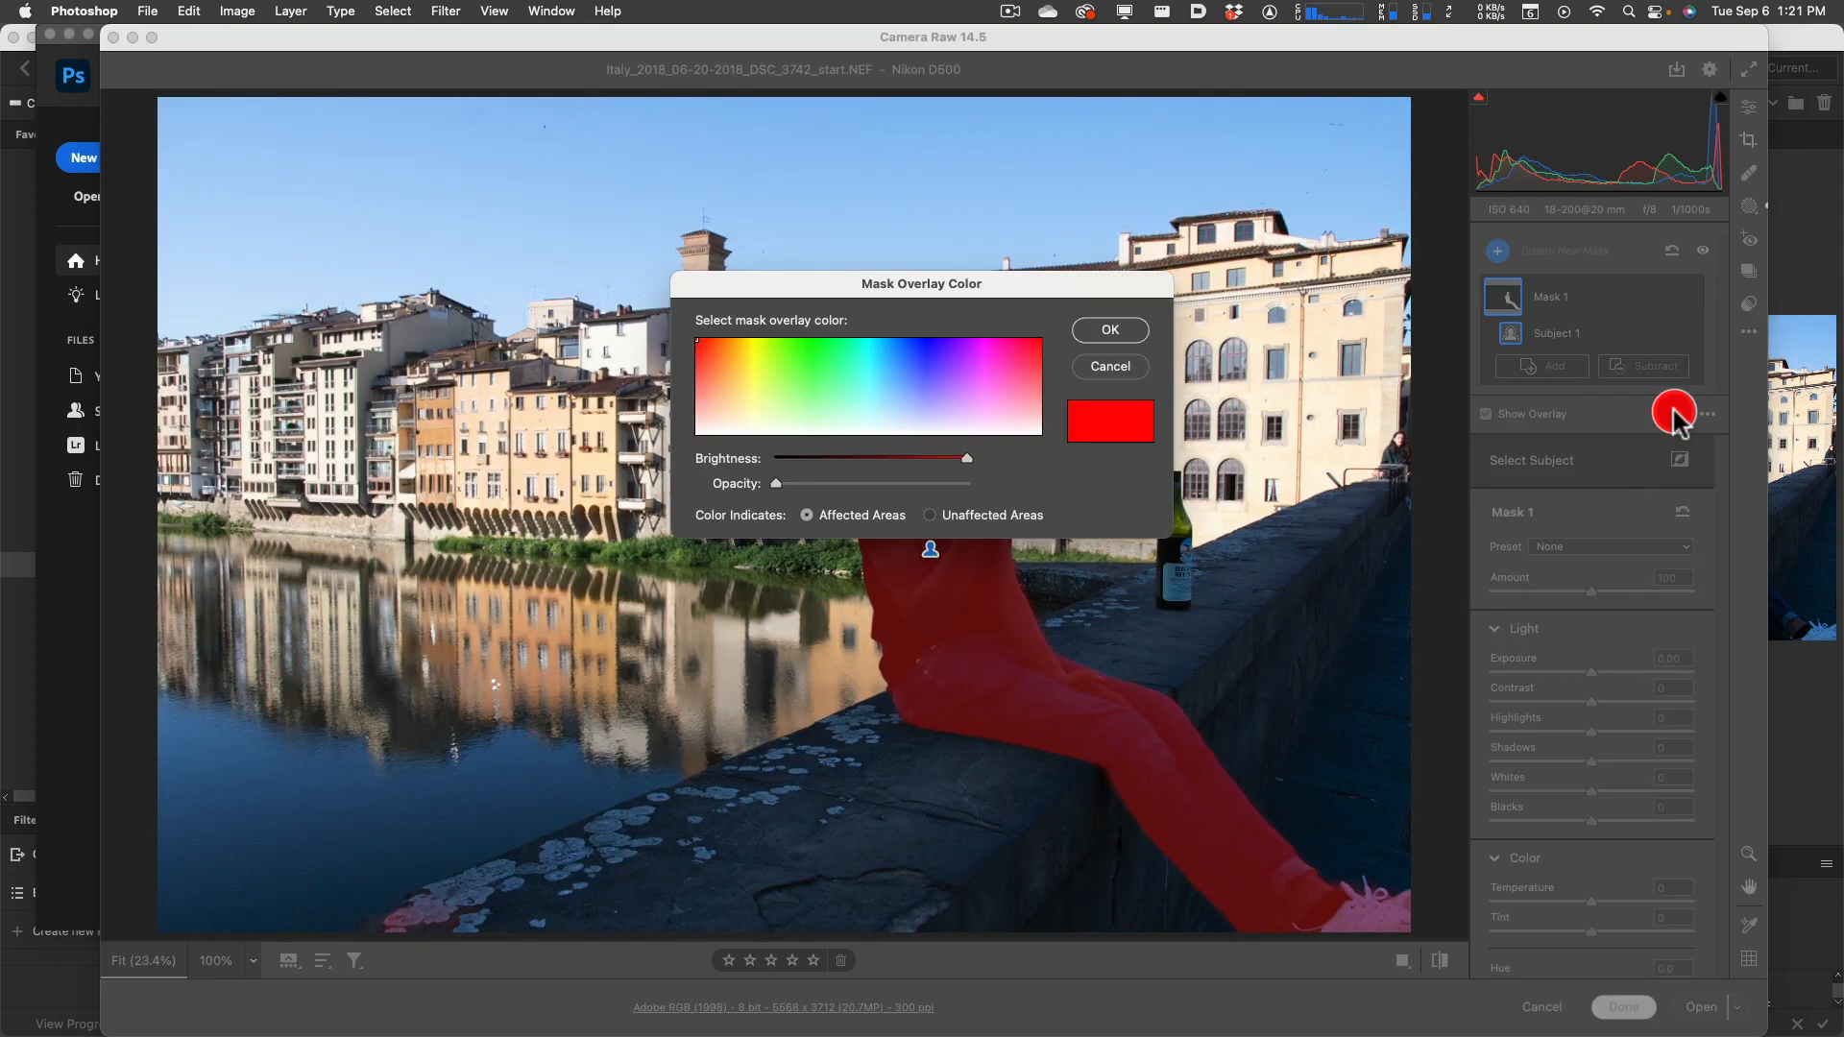
pyautogui.click(822, 346)
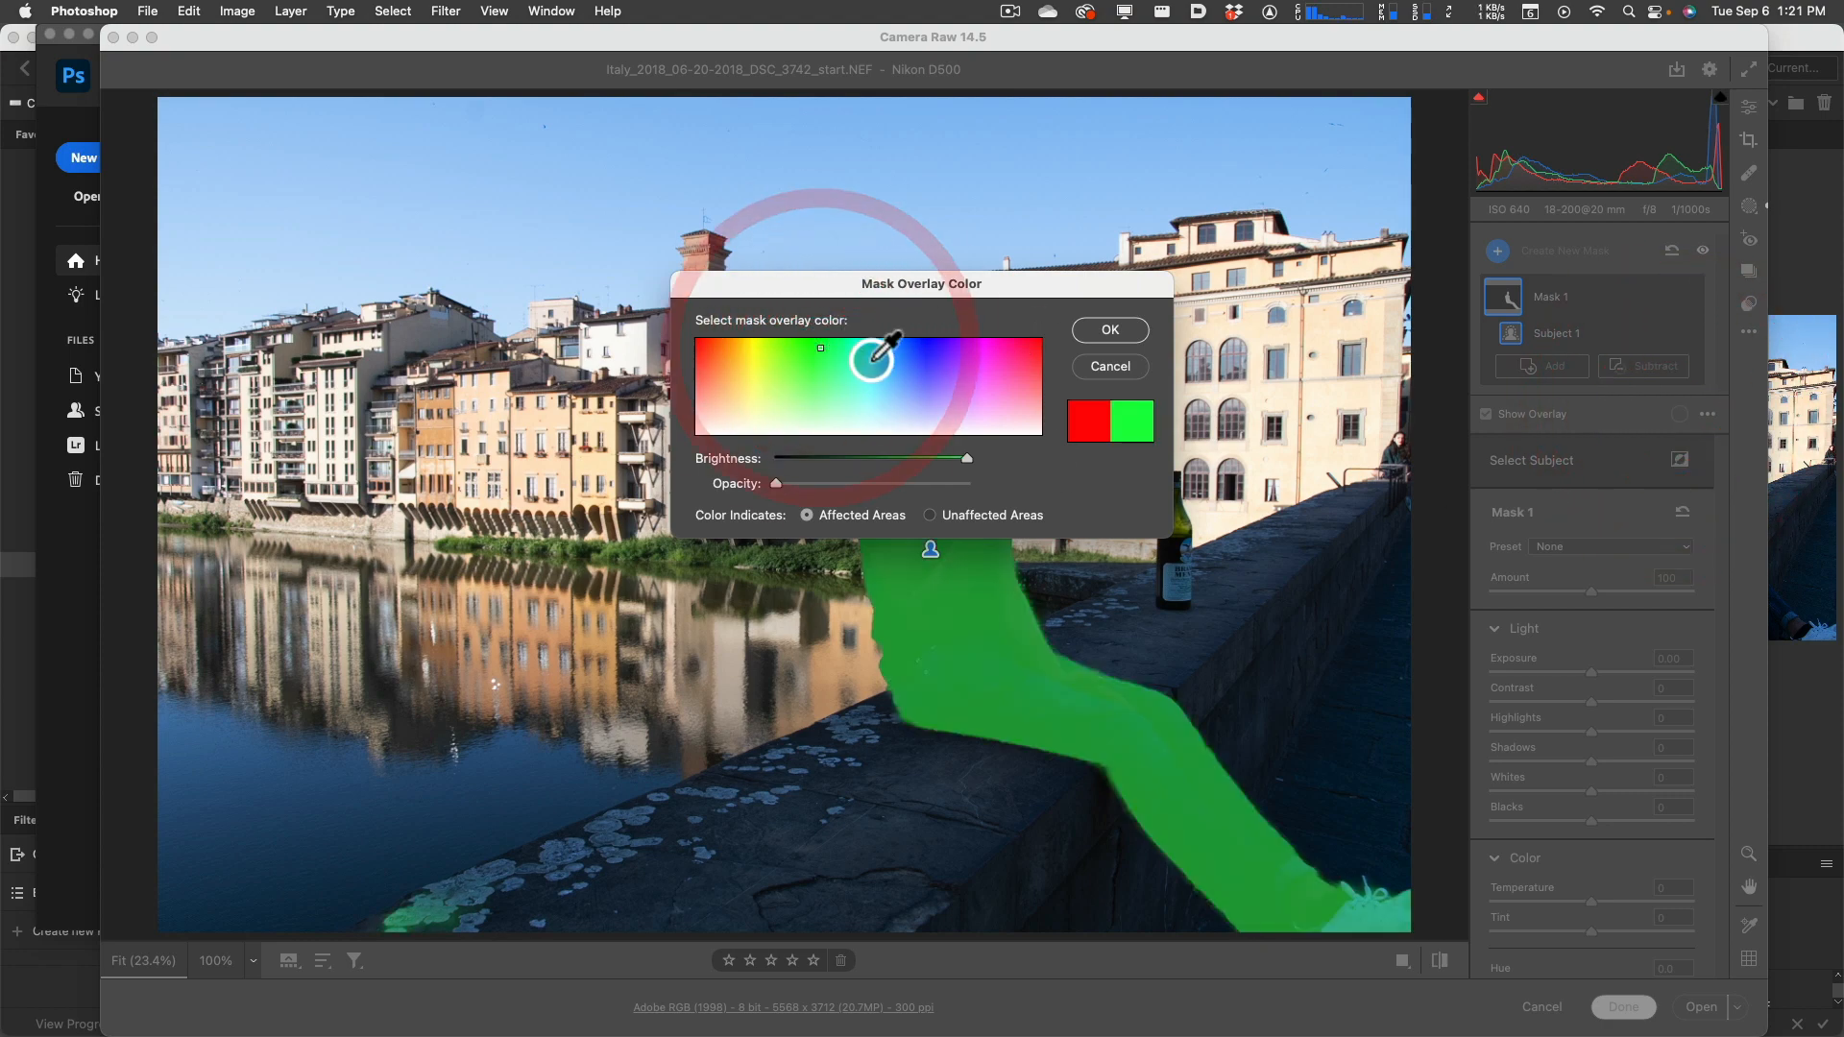
pyautogui.click(1110, 329)
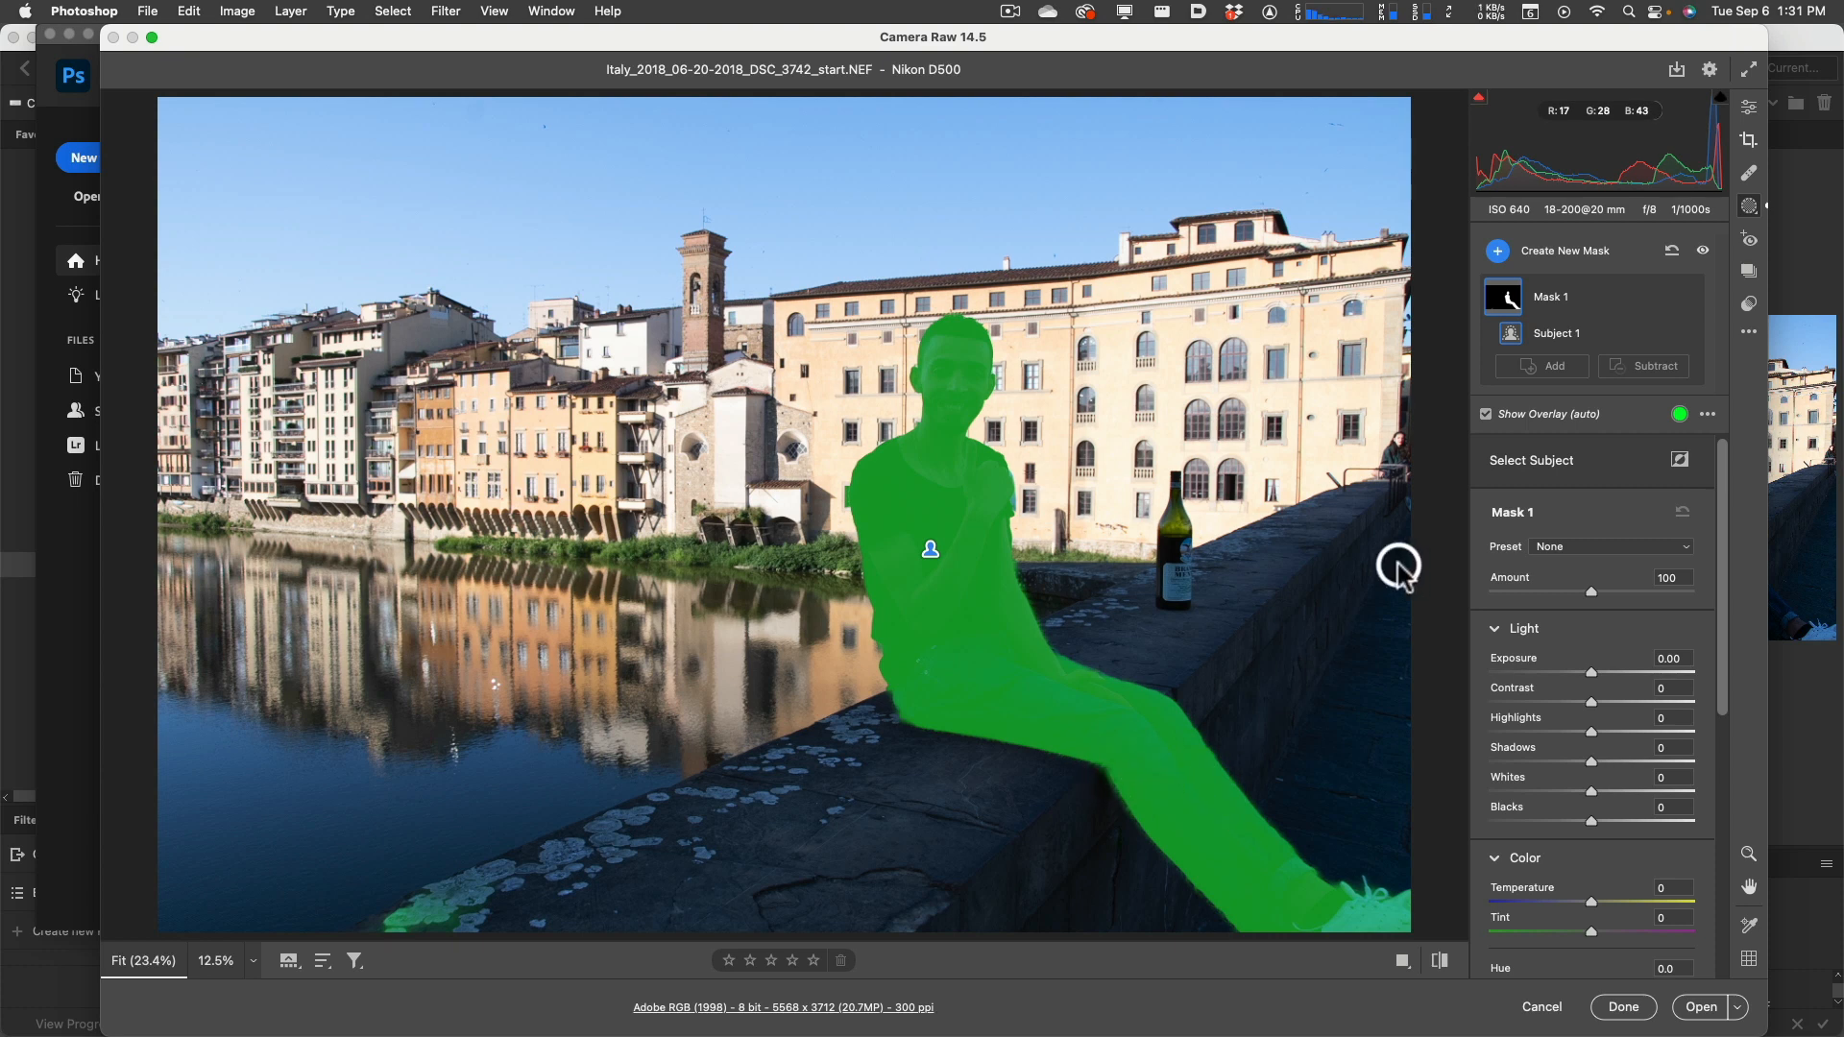
# Step: Add a size 12 brush to Mask 1 and paint over the stone wall and the area beside it, enabling Auto Mask for the edges
pyautogui.click(1555, 369)
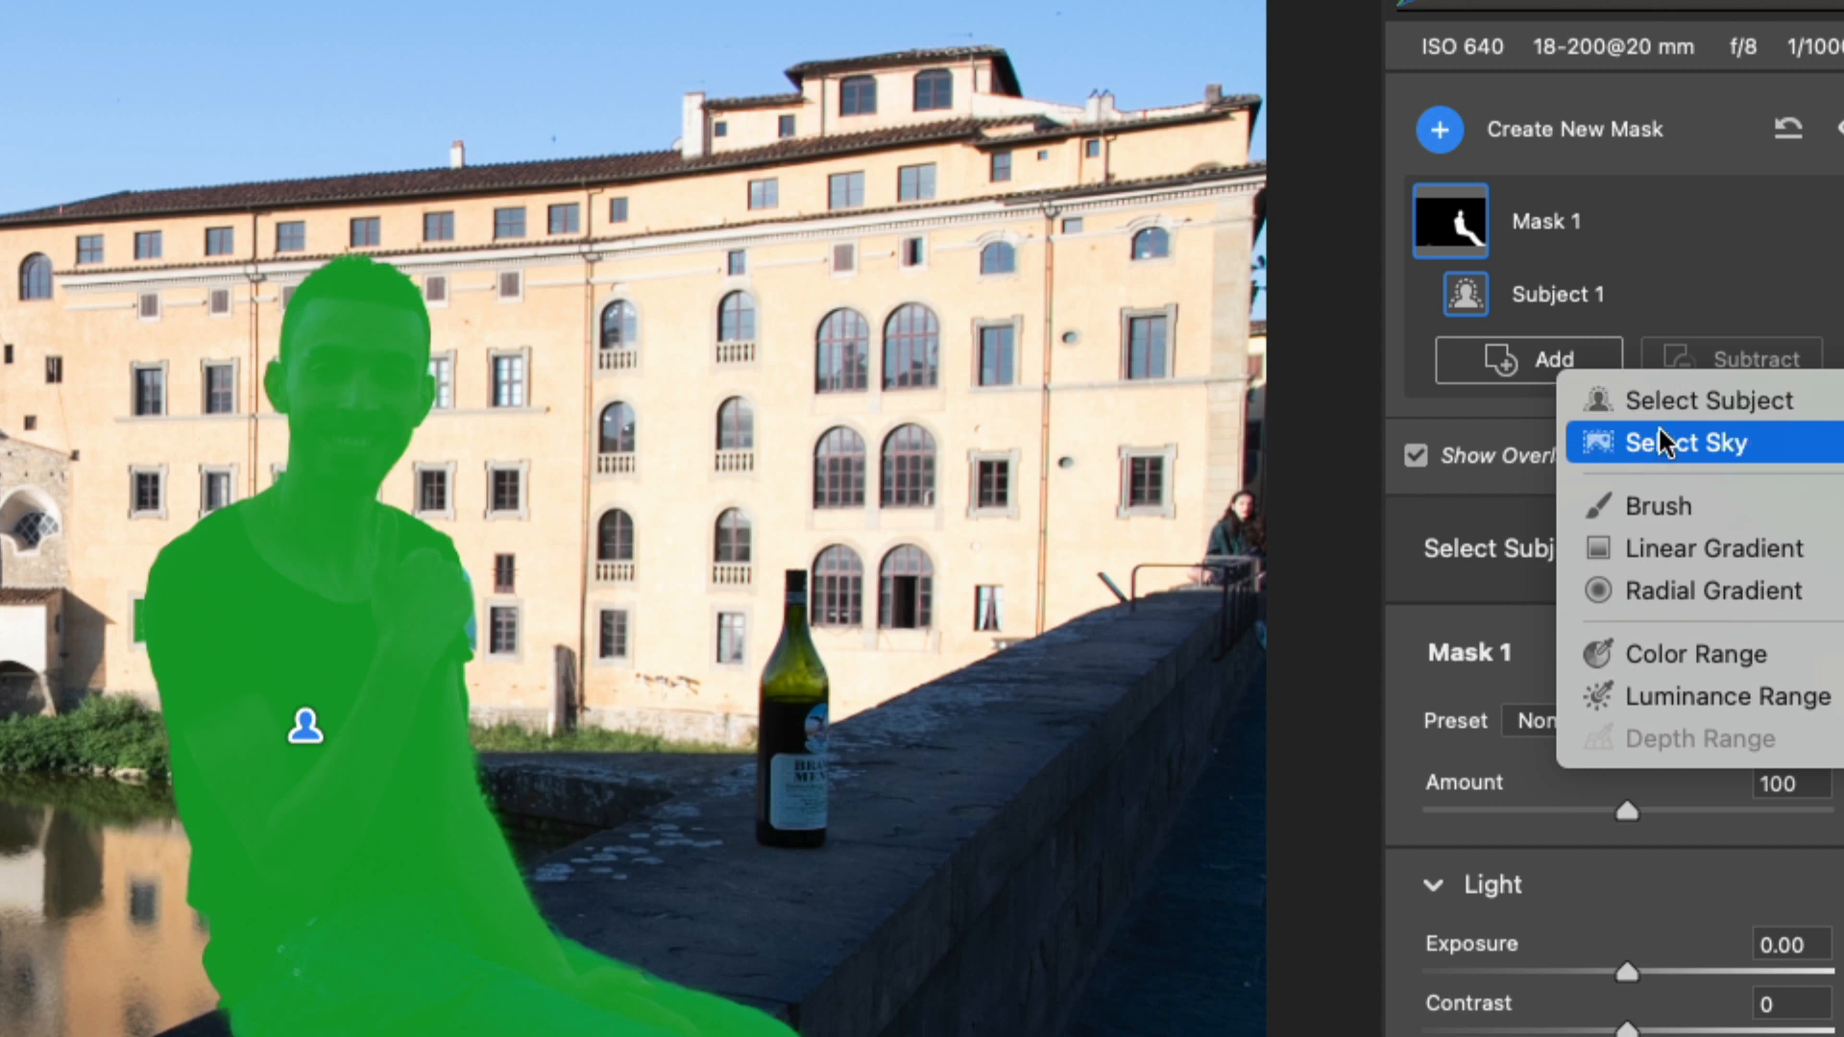
pyautogui.click(1658, 516)
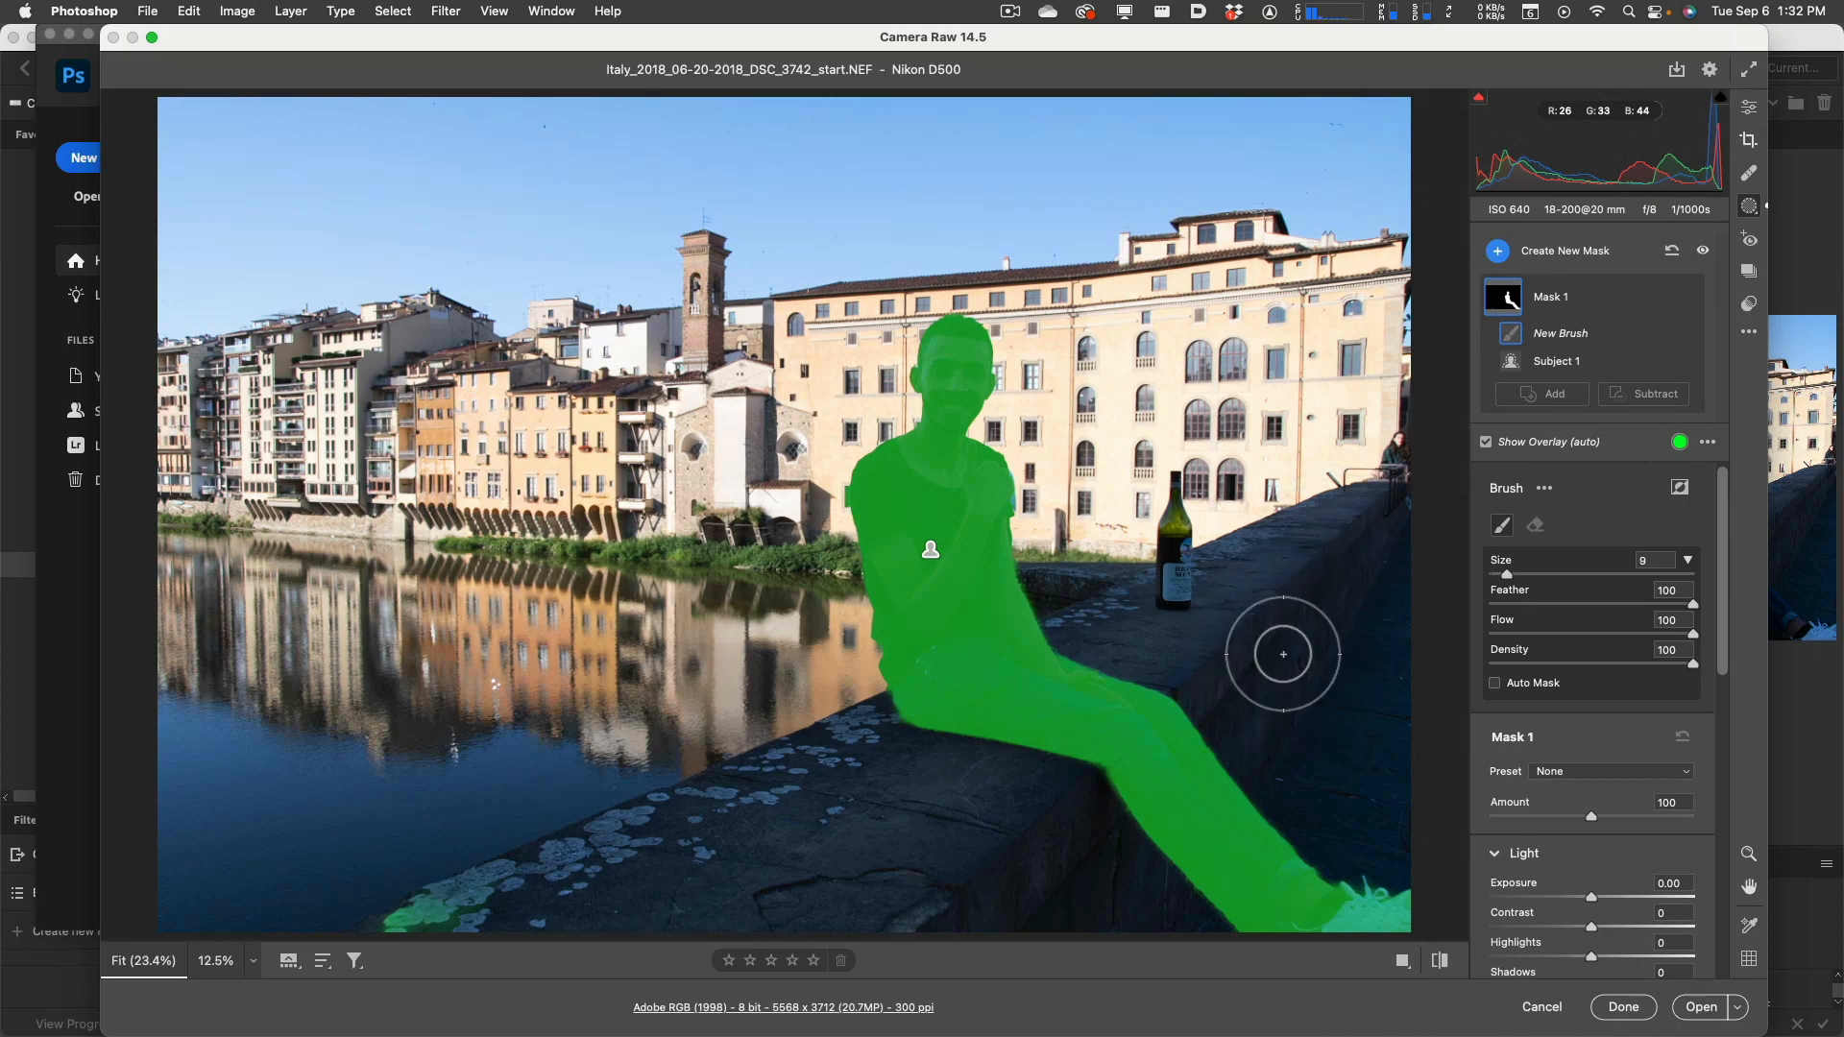
pyautogui.click(1513, 575)
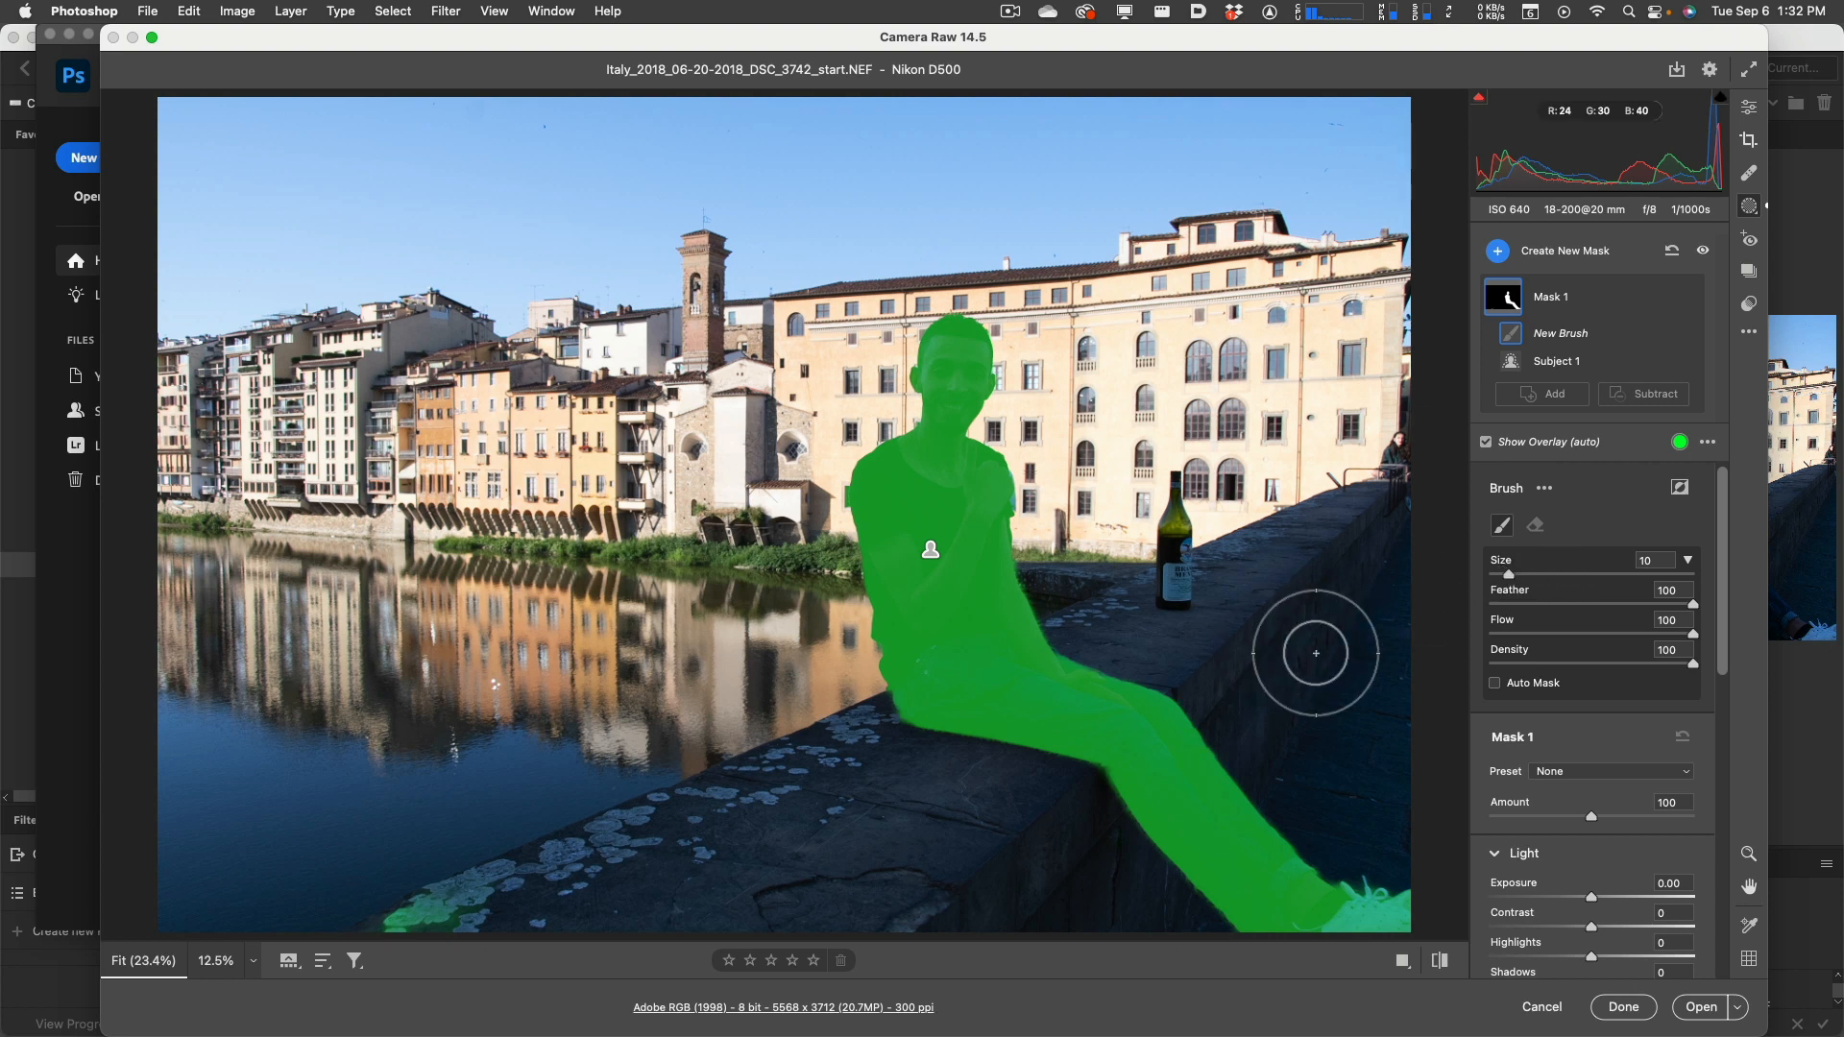
pyautogui.press(']')
pyautogui.press(']')
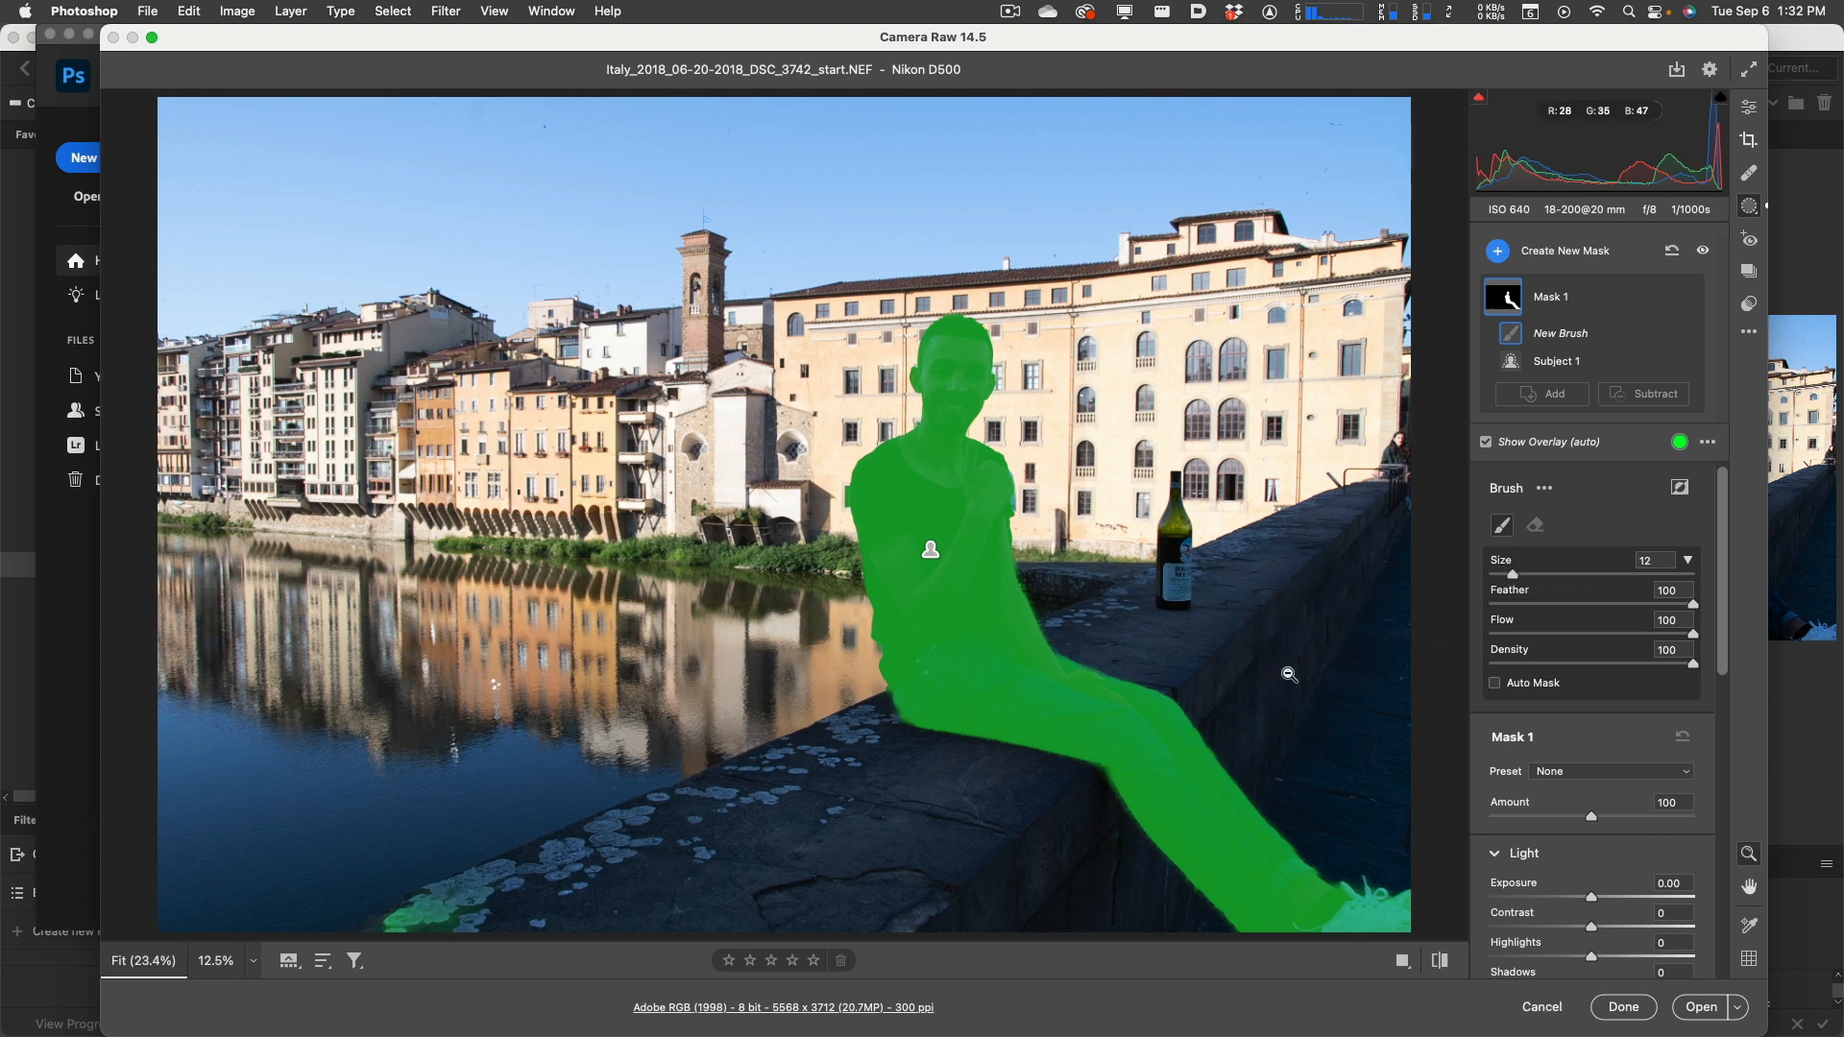
pyautogui.moveTo(1291, 672)
pyautogui.mouseDown()
pyautogui.moveTo(1284, 724)
pyautogui.moveTo(1098, 851)
pyautogui.moveTo(1337, 877)
pyautogui.moveTo(1338, 852)
pyautogui.mouseUp()
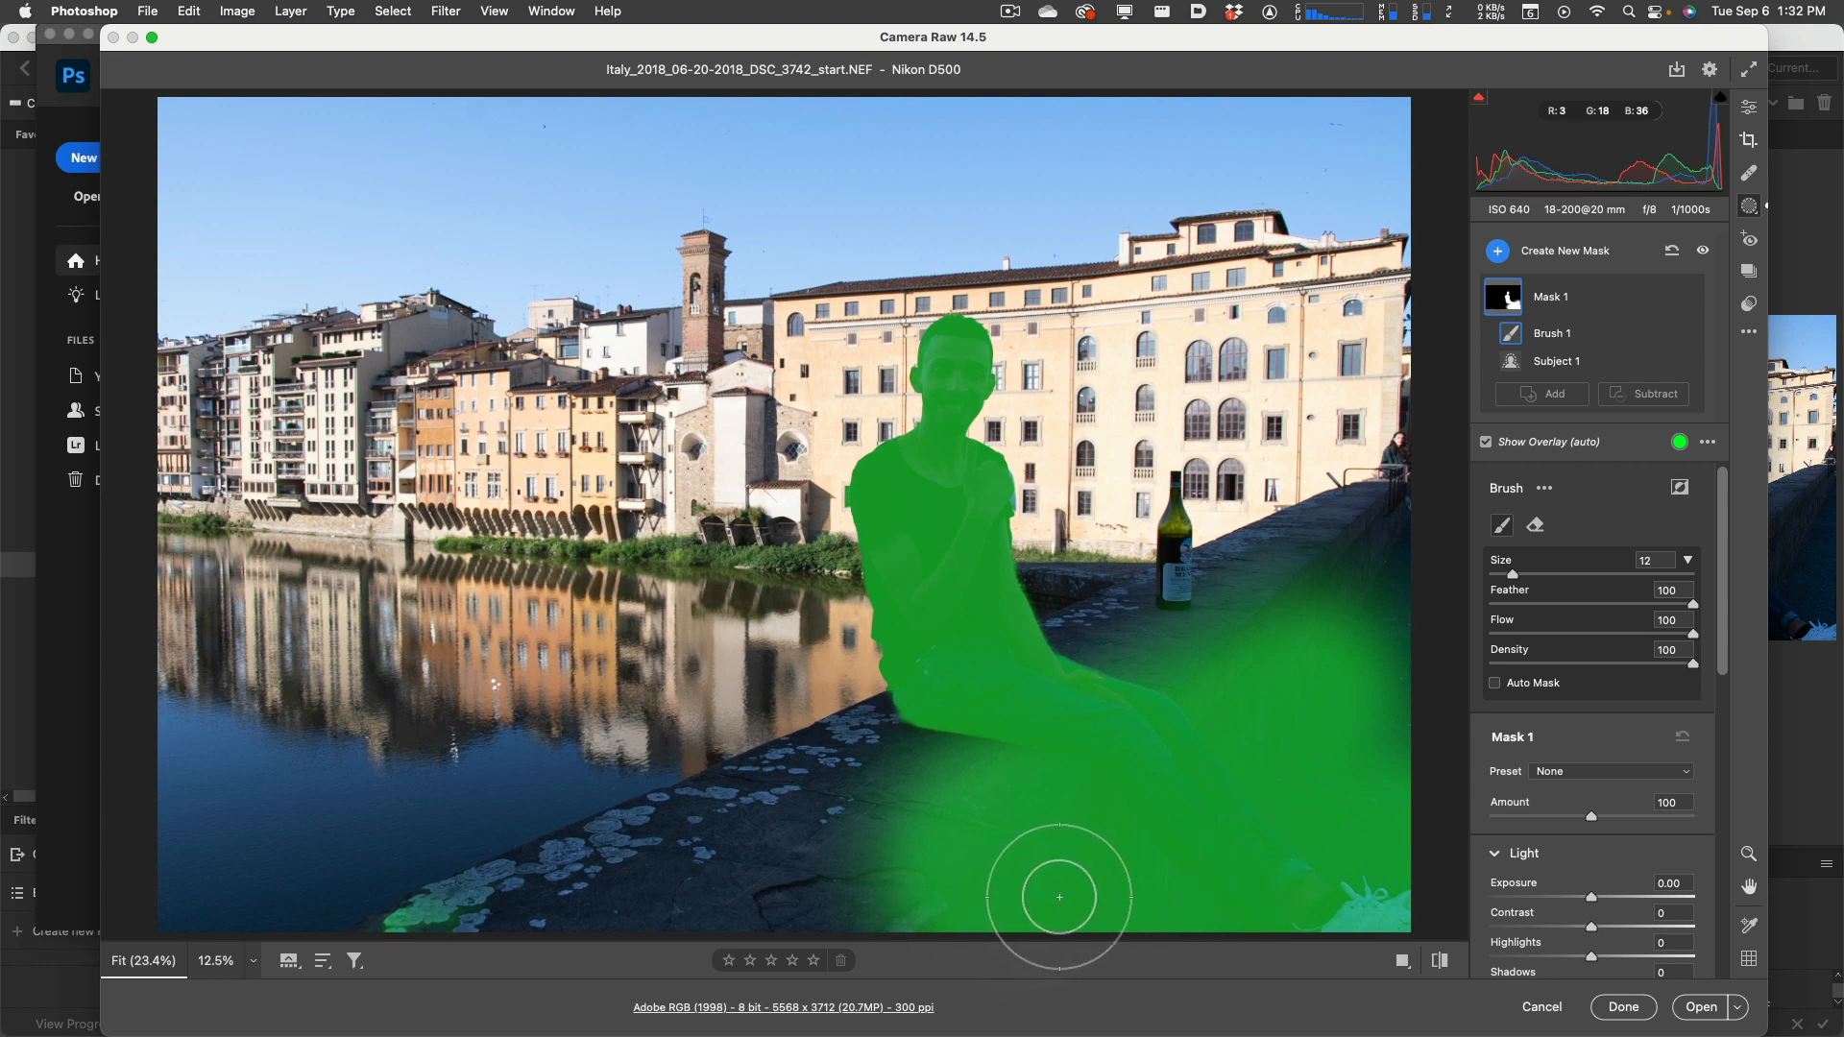
pyautogui.moveTo(1060, 897)
pyautogui.mouseDown()
pyautogui.moveTo(675, 989)
pyautogui.moveTo(1162, 762)
pyautogui.moveTo(1363, 623)
pyautogui.mouseUp()
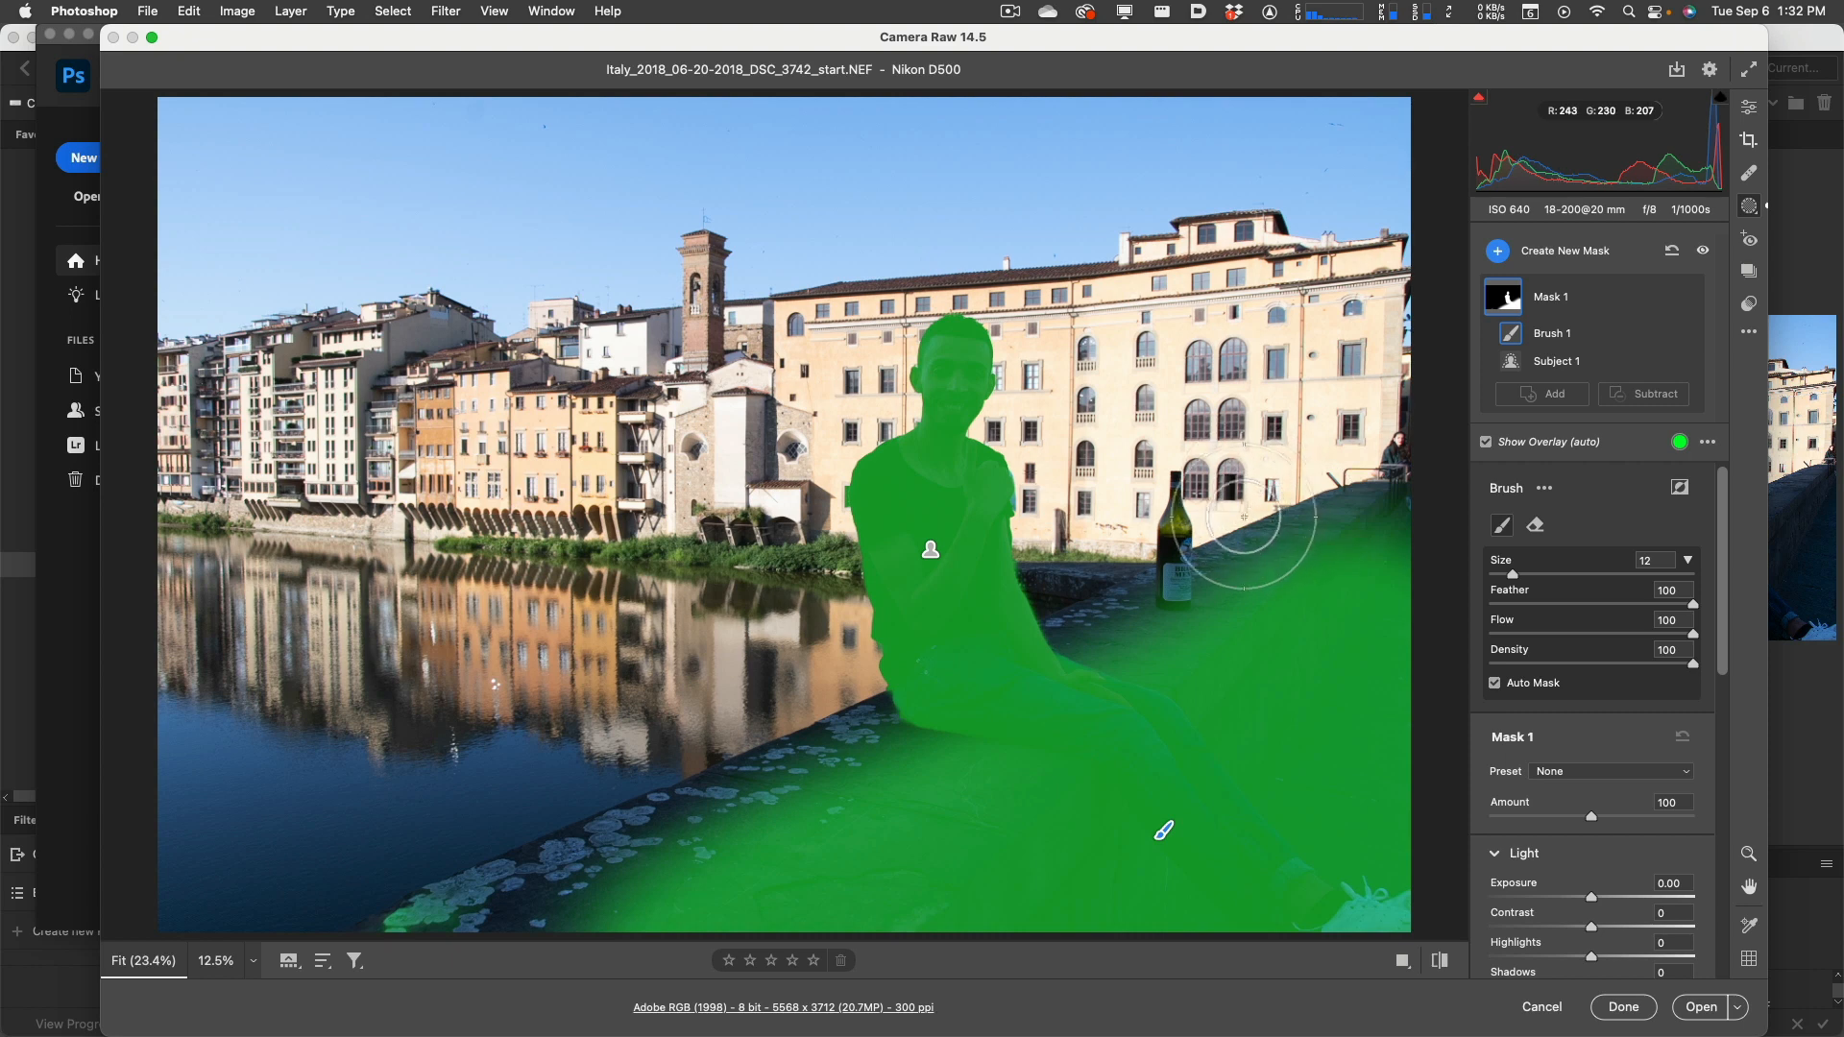
pyautogui.moveTo(1318, 524)
pyautogui.mouseDown()
pyautogui.moveTo(1238, 577)
pyautogui.moveTo(1314, 513)
pyautogui.moveTo(1219, 619)
pyautogui.moveTo(1162, 631)
pyautogui.moveTo(1158, 594)
pyautogui.moveTo(1101, 638)
pyautogui.moveTo(1068, 612)
pyautogui.moveTo(1090, 698)
pyautogui.moveTo(970, 737)
pyautogui.moveTo(964, 719)
pyautogui.moveTo(683, 857)
pyautogui.moveTo(407, 930)
pyautogui.moveTo(707, 843)
pyautogui.mouseUp()
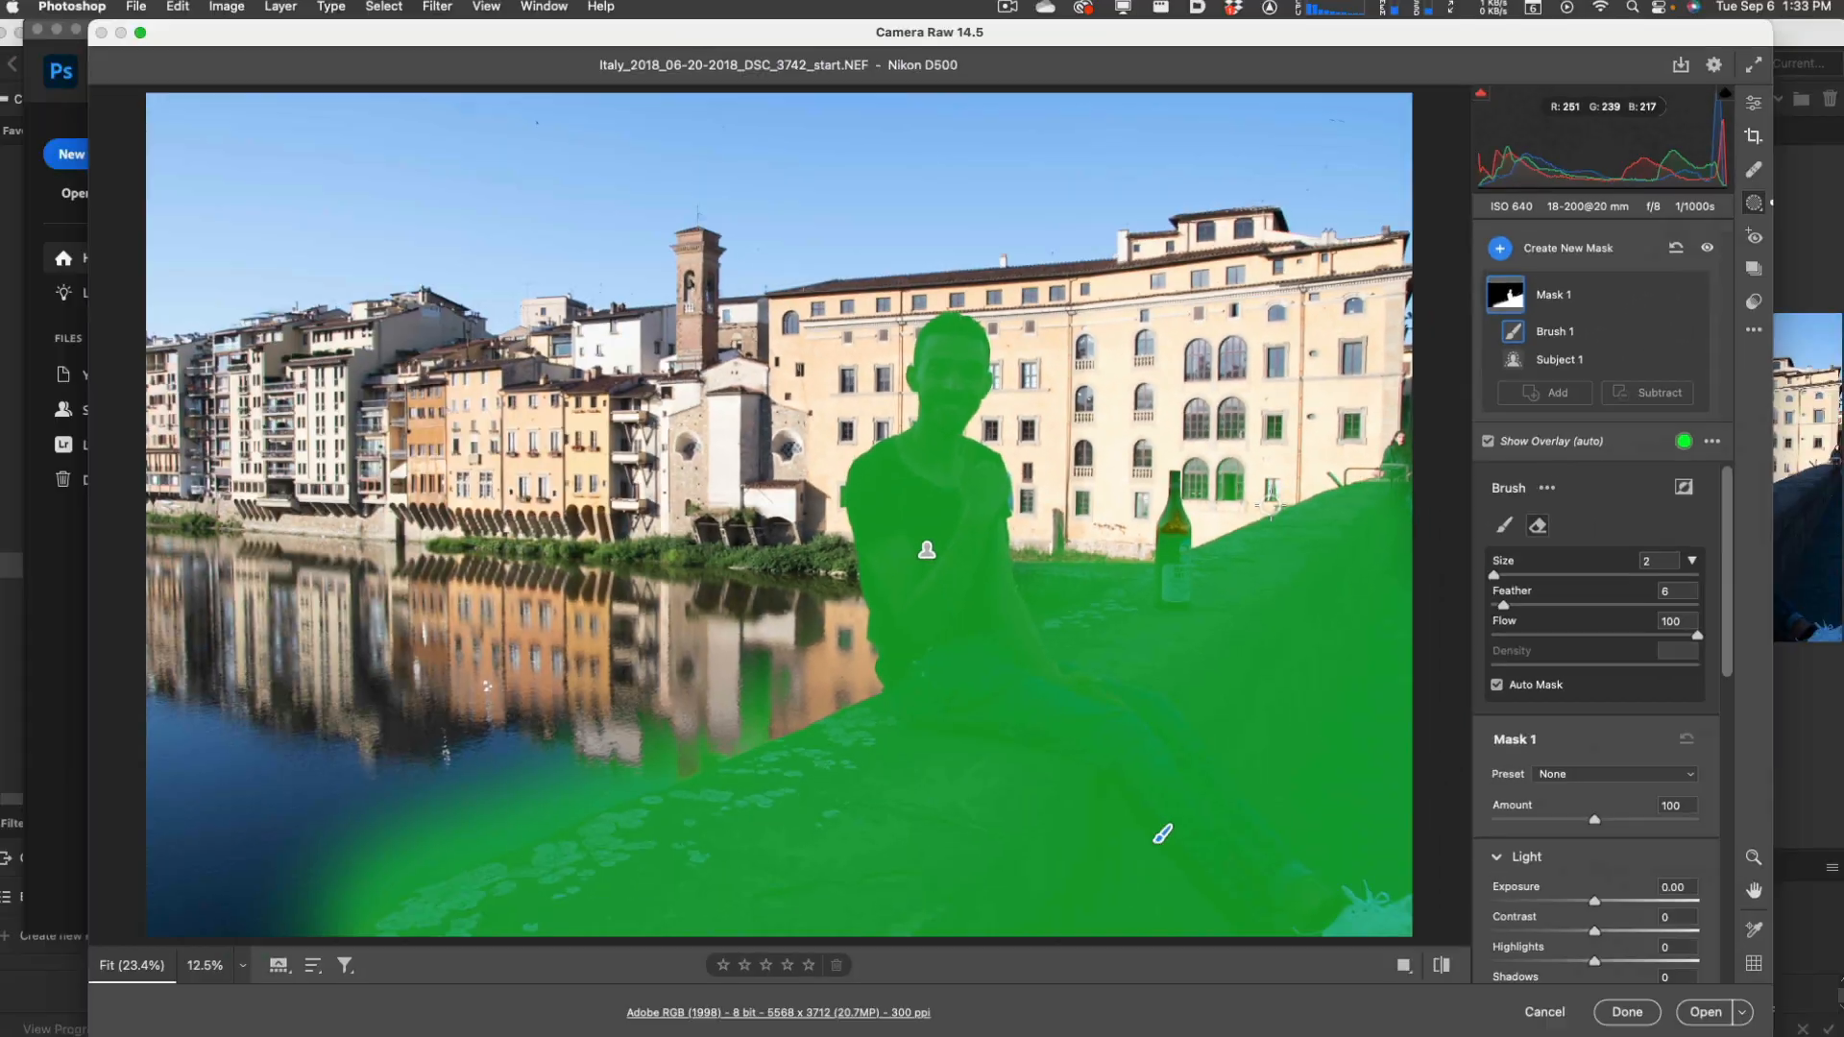
# Step: Erase the mask spill over the water along the stone wall's edge using a size 4 eraser with feather 5
pyautogui.press('alt')
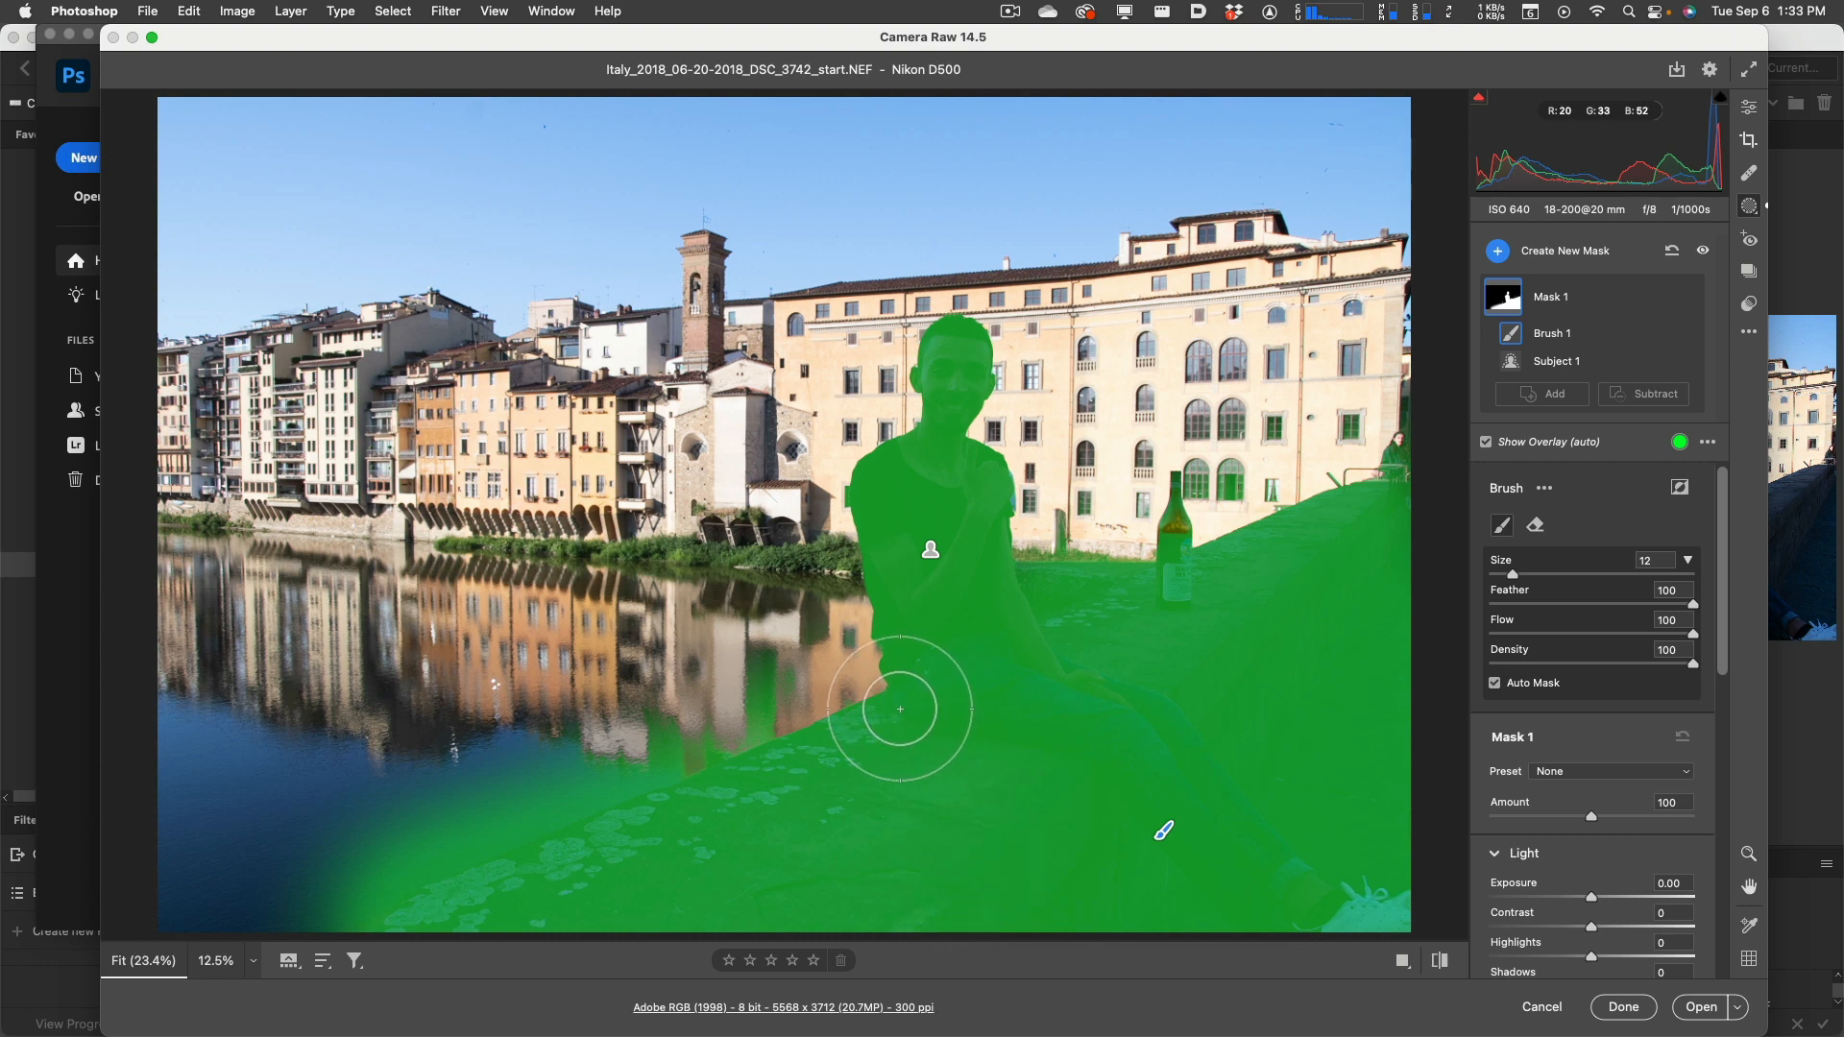
pyautogui.click(1536, 527)
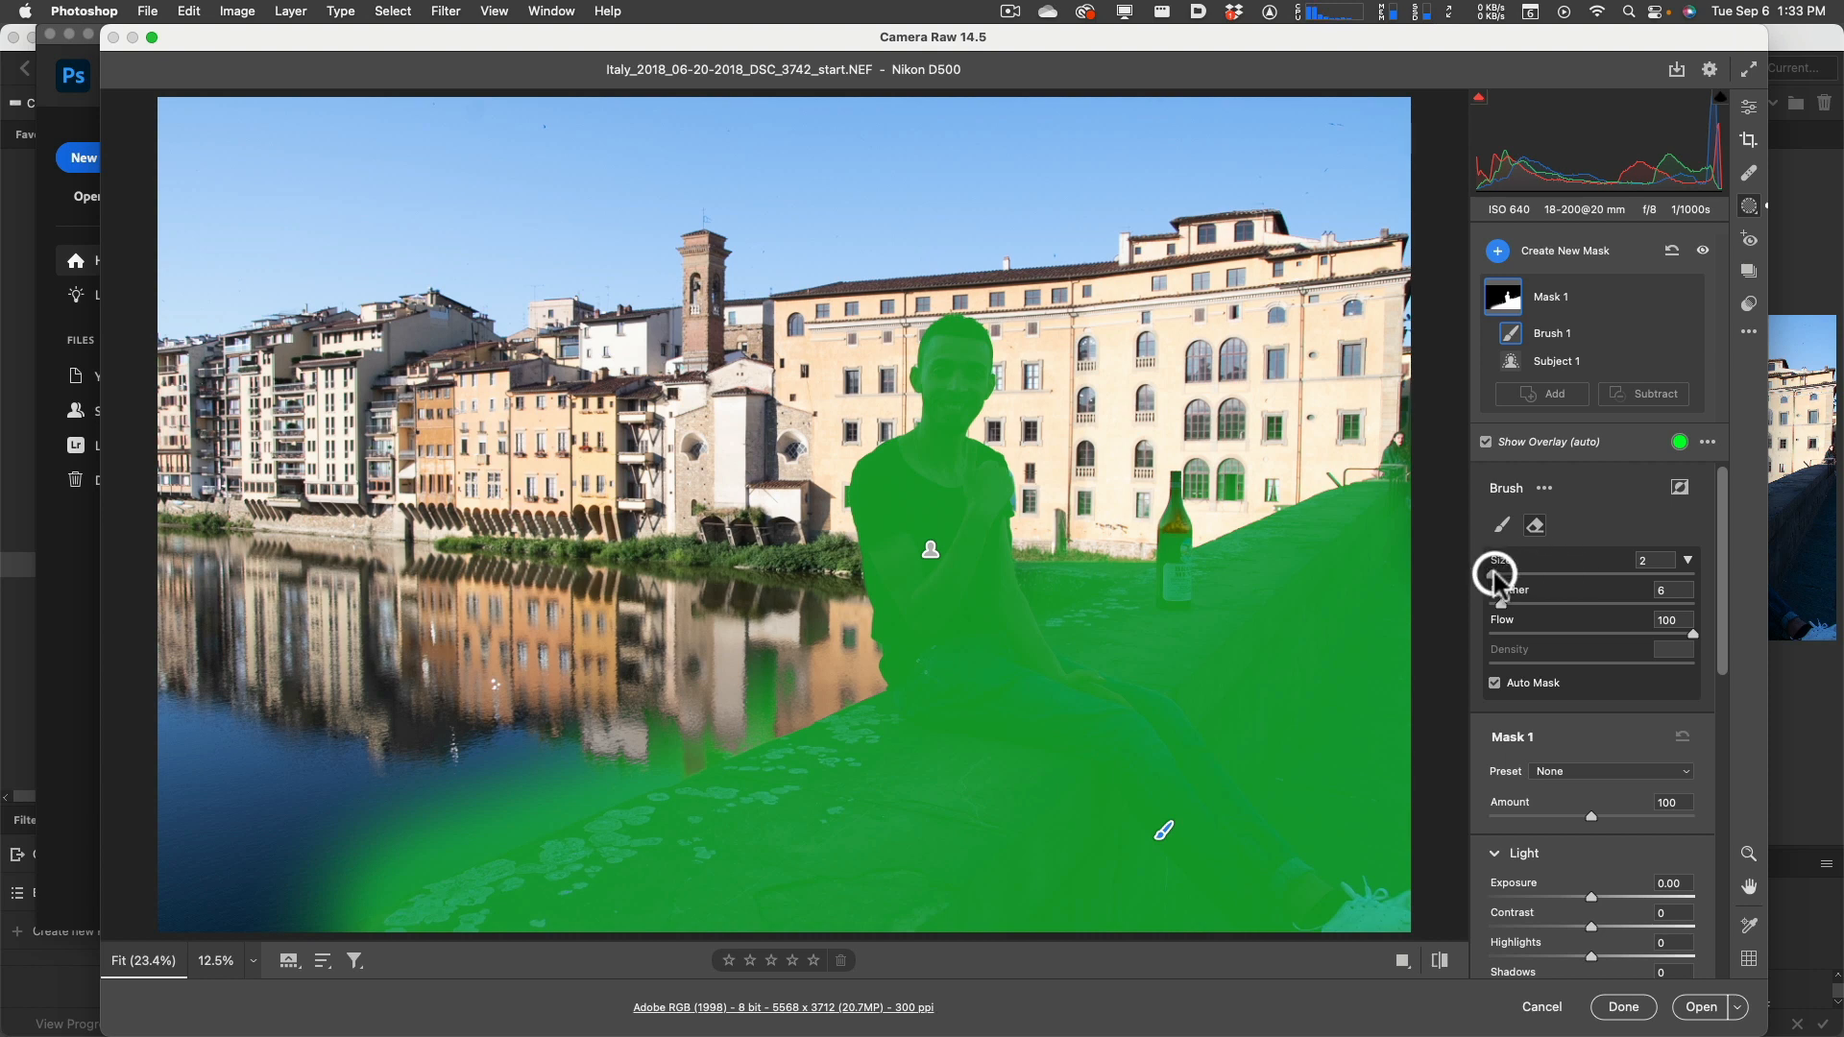
pyautogui.moveTo(1499, 601); pyautogui.dragTo(1518, 603)
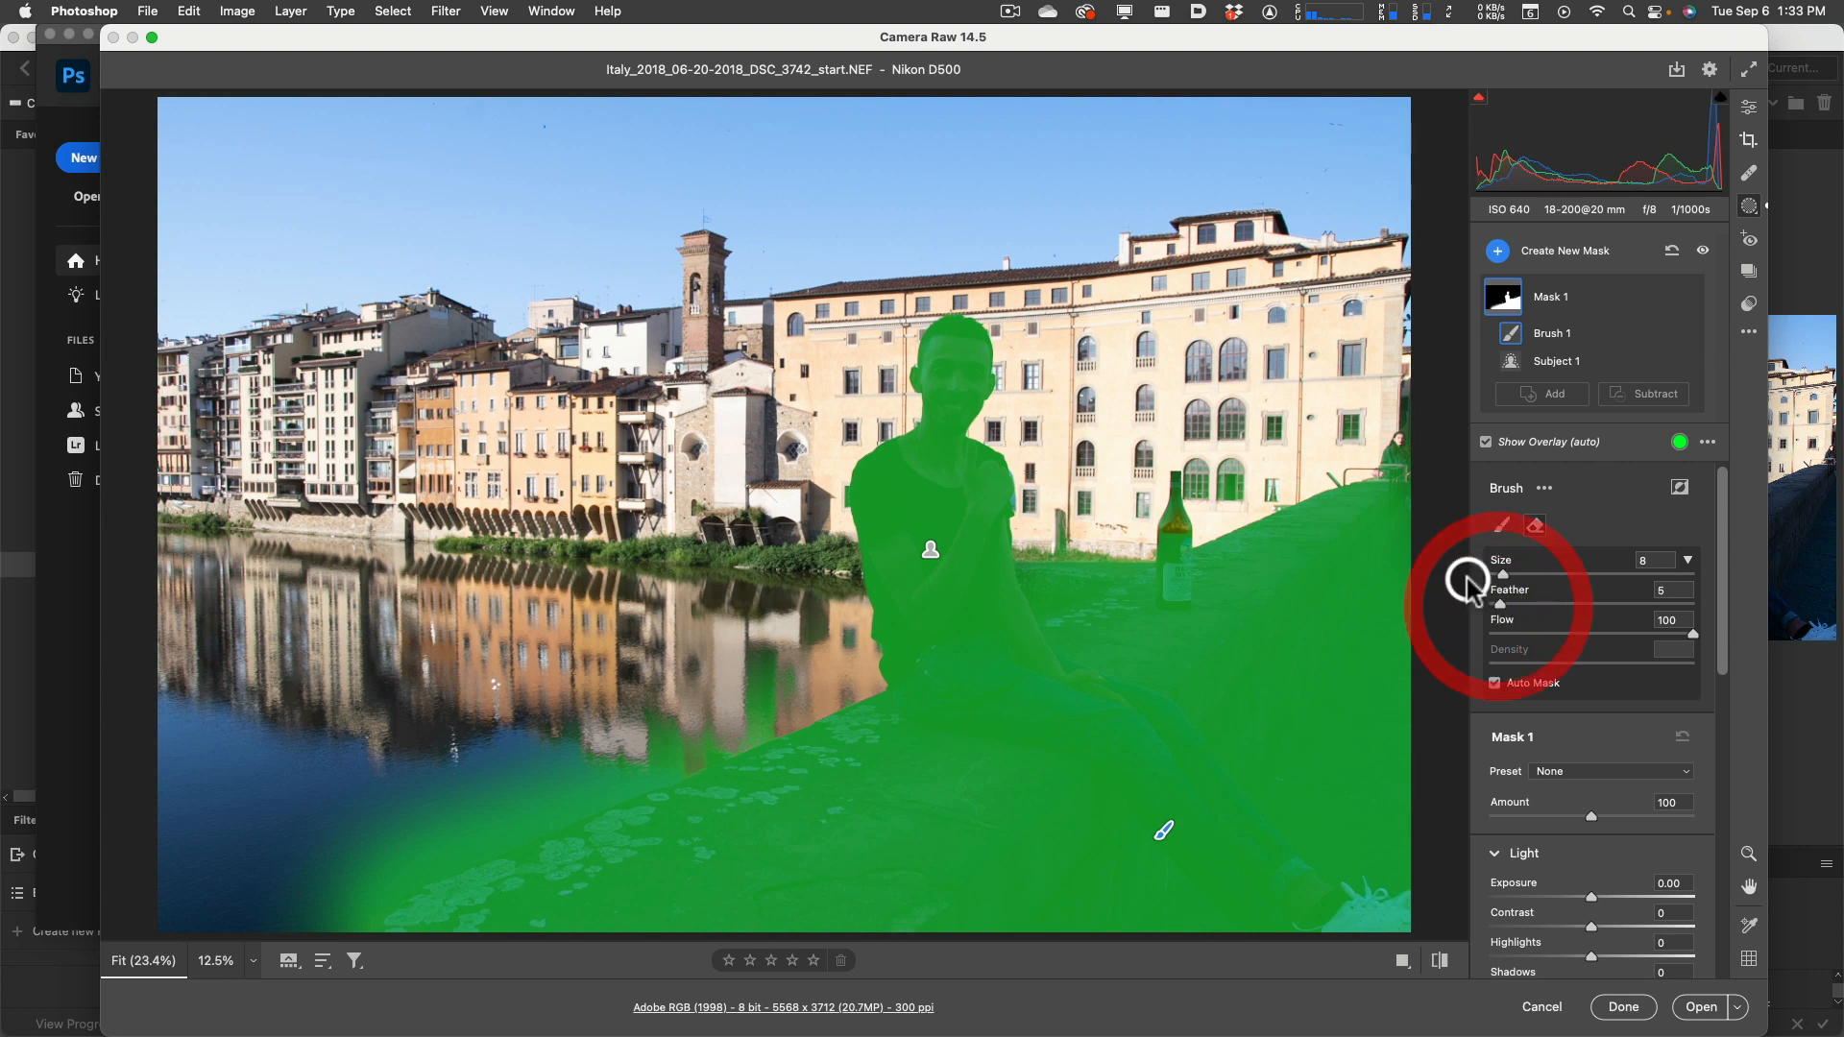
pyautogui.moveTo(1234, 542); pyautogui.dragTo(1090, 530)
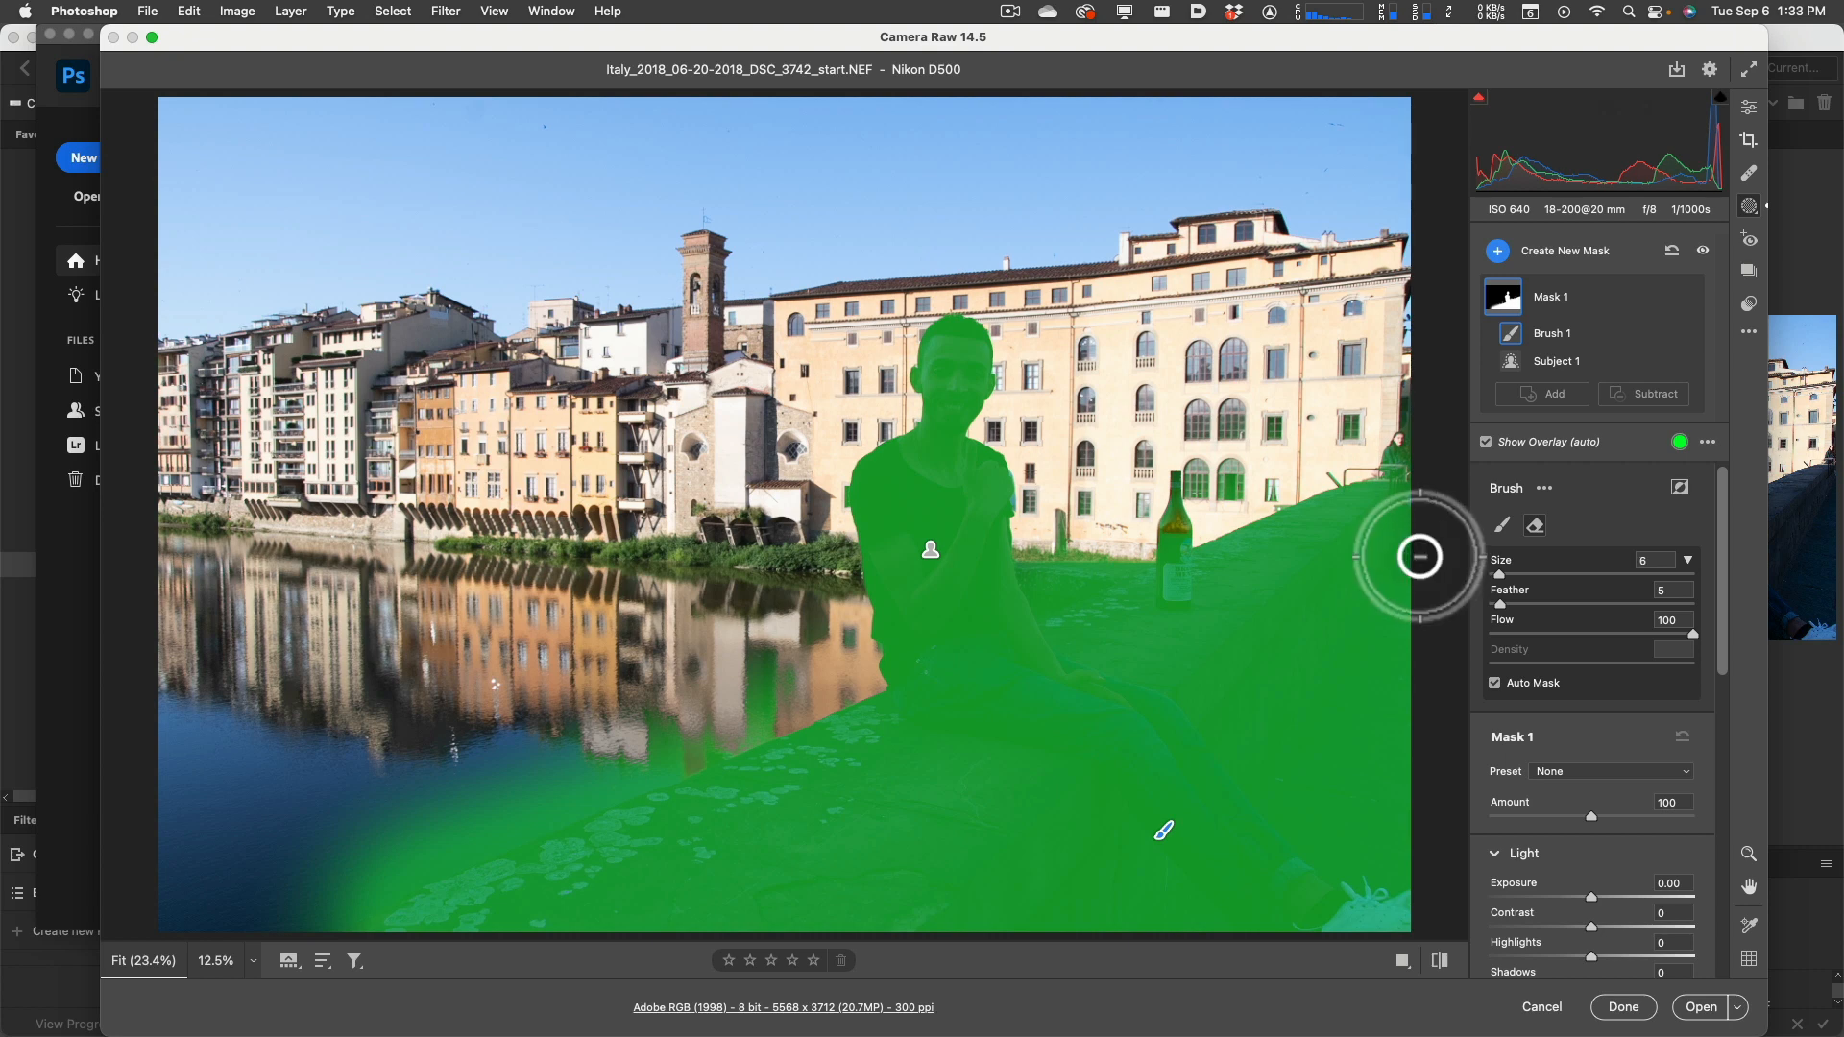
pyautogui.press('[')
pyautogui.press('[')
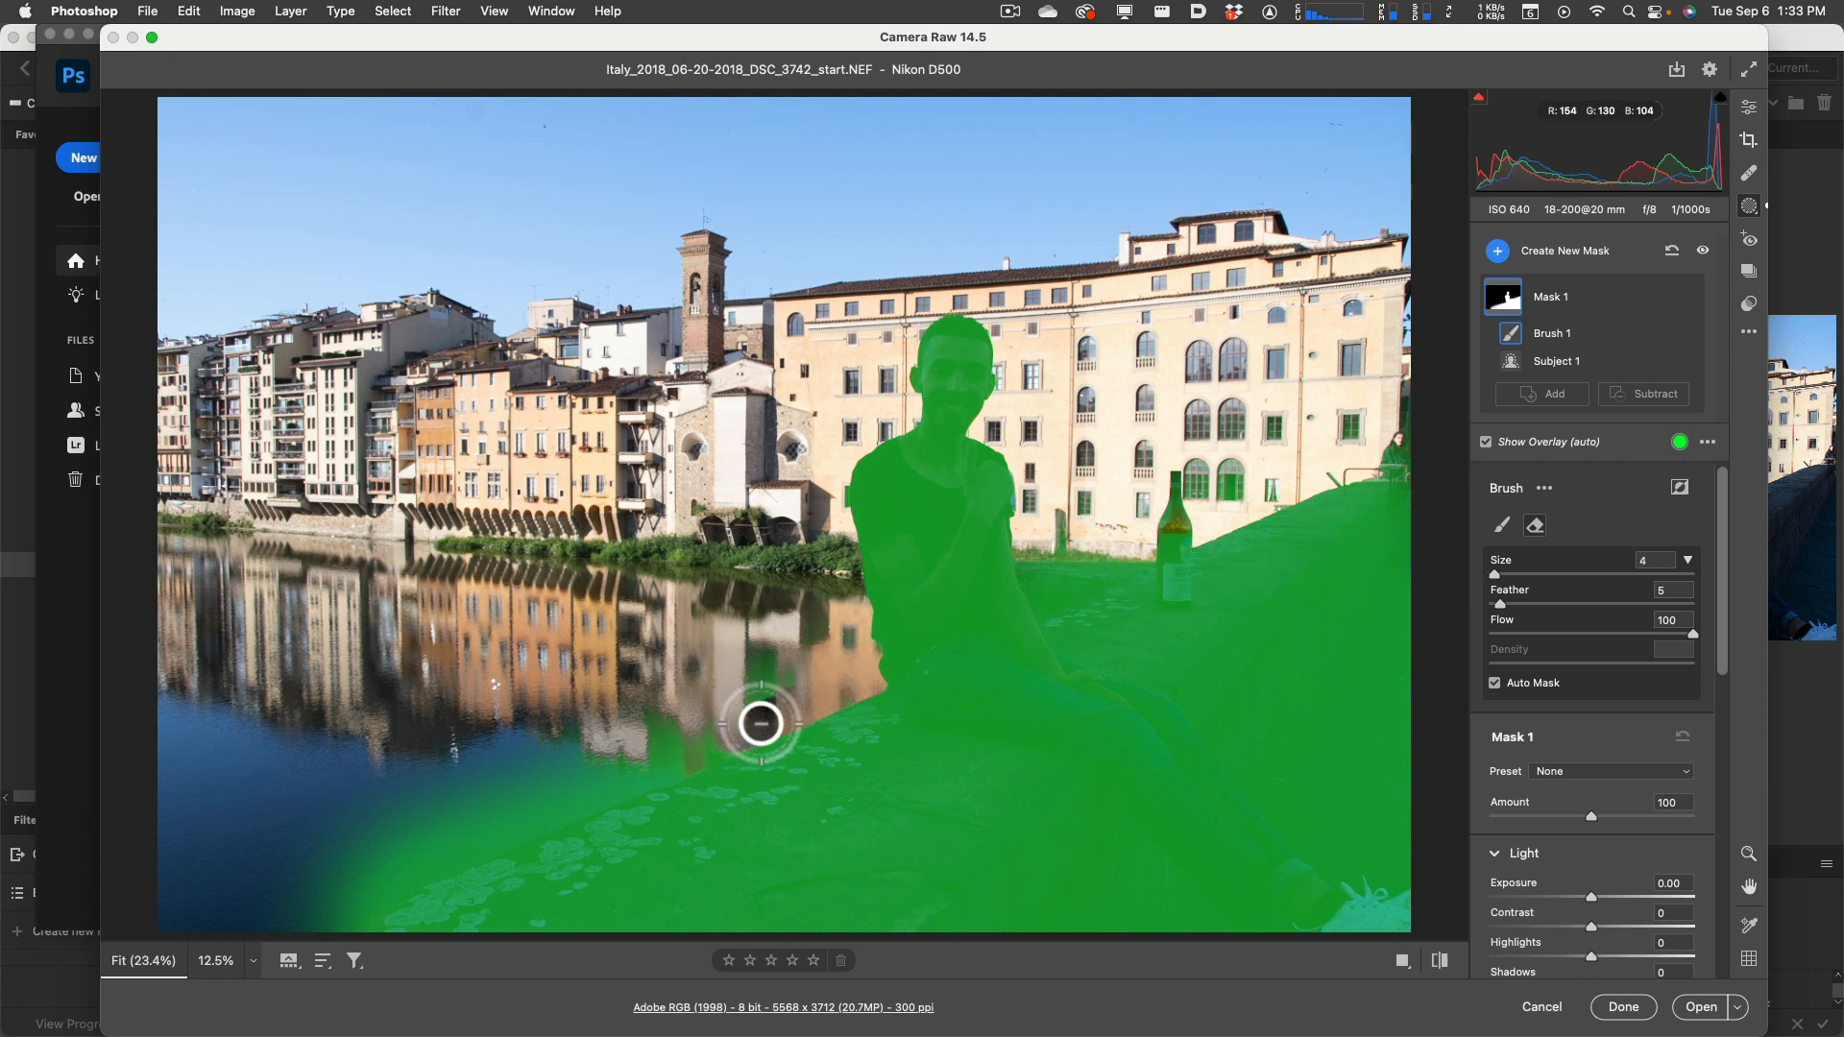
pyautogui.moveTo(747, 732)
pyautogui.mouseDown()
pyautogui.moveTo(325, 909)
pyautogui.moveTo(545, 779)
pyautogui.moveTo(203, 888)
pyautogui.moveTo(303, 860)
pyautogui.moveTo(279, 920)
pyautogui.moveTo(305, 911)
pyautogui.moveTo(422, 854)
pyautogui.moveTo(370, 863)
pyautogui.moveTo(460, 790)
pyautogui.moveTo(397, 781)
pyautogui.moveTo(567, 795)
pyautogui.moveTo(682, 701)
pyautogui.moveTo(808, 673)
pyautogui.moveTo(599, 710)
pyautogui.moveTo(497, 765)
pyautogui.moveTo(606, 741)
pyautogui.moveTo(694, 700)
pyautogui.mouseUp()
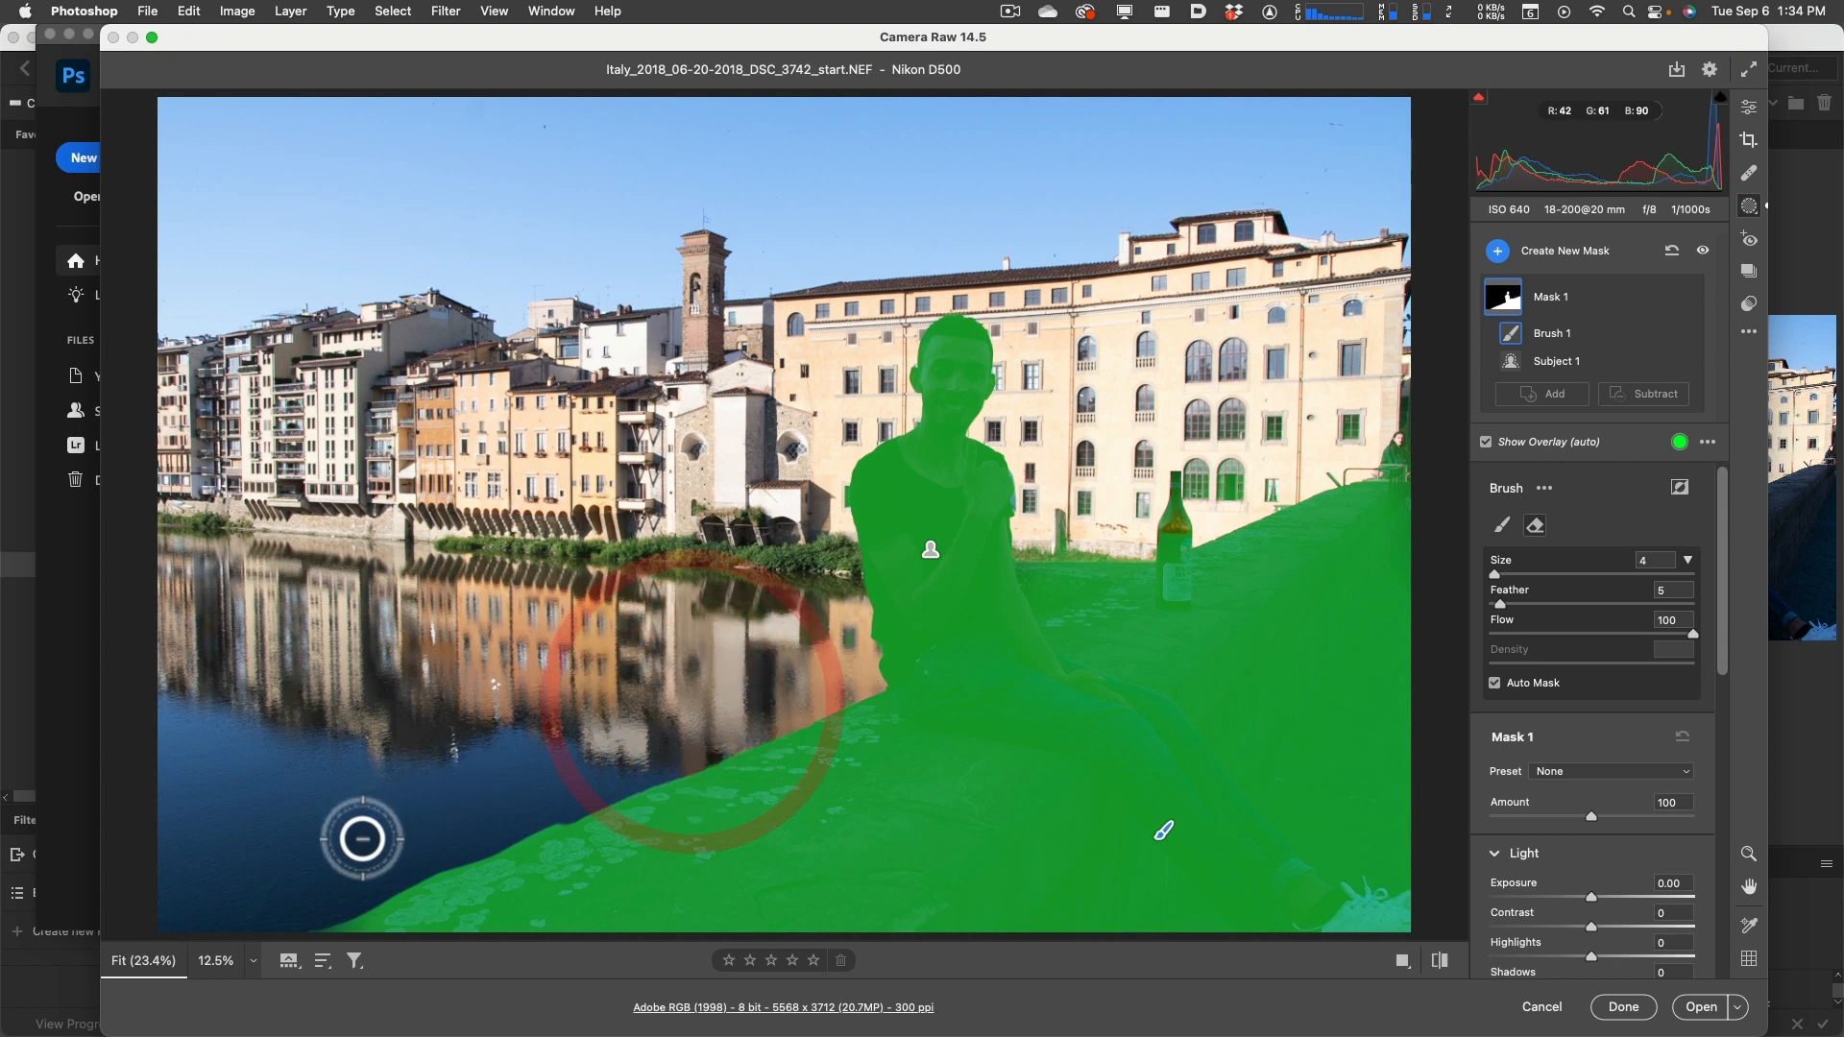
pyautogui.moveTo(337, 855)
pyautogui.mouseDown()
pyautogui.moveTo(249, 900)
pyautogui.moveTo(323, 907)
pyautogui.mouseUp()
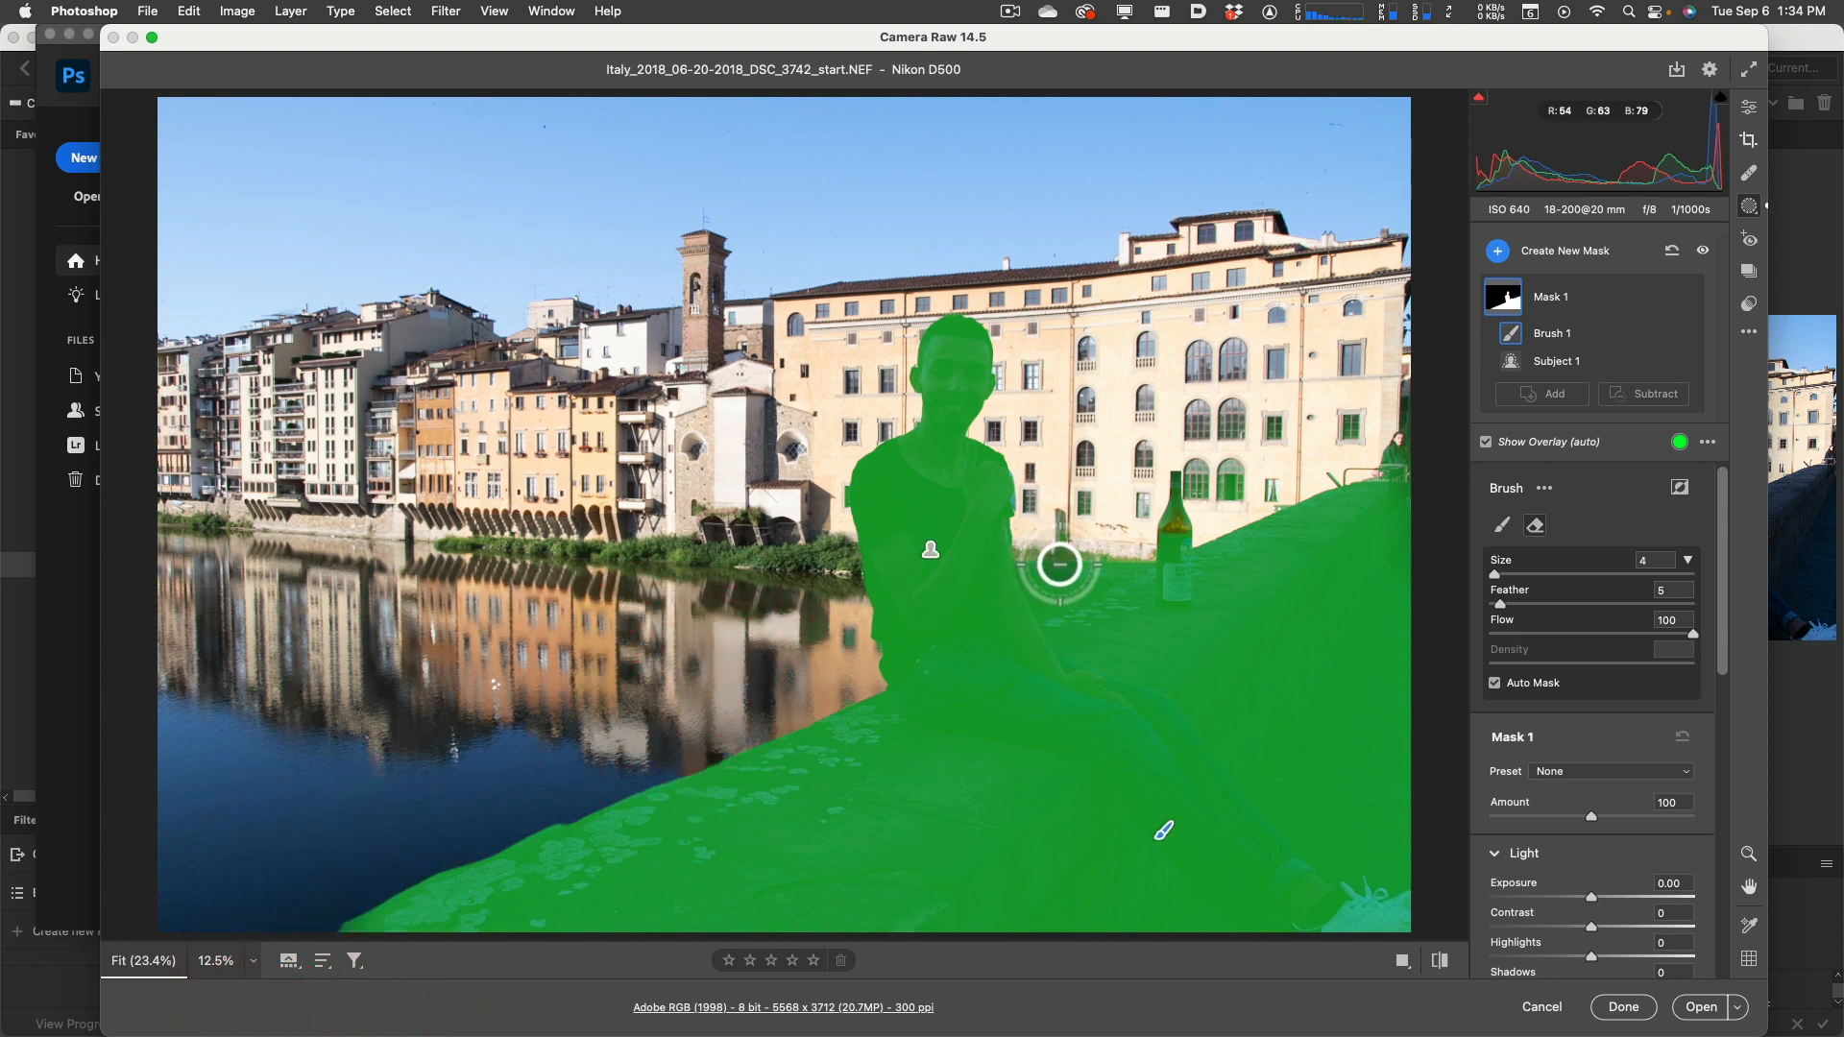
# Step: Erase the mask from the dark wall behind the man's arm and the building windows, adjusting the eraser size between 1 and 4
pyautogui.moveTo(1062, 561)
pyautogui.mouseDown()
pyautogui.moveTo(1057, 542)
pyautogui.moveTo(1041, 596)
pyautogui.moveTo(1121, 566)
pyautogui.moveTo(1148, 518)
pyautogui.moveTo(1123, 557)
pyautogui.mouseUp()
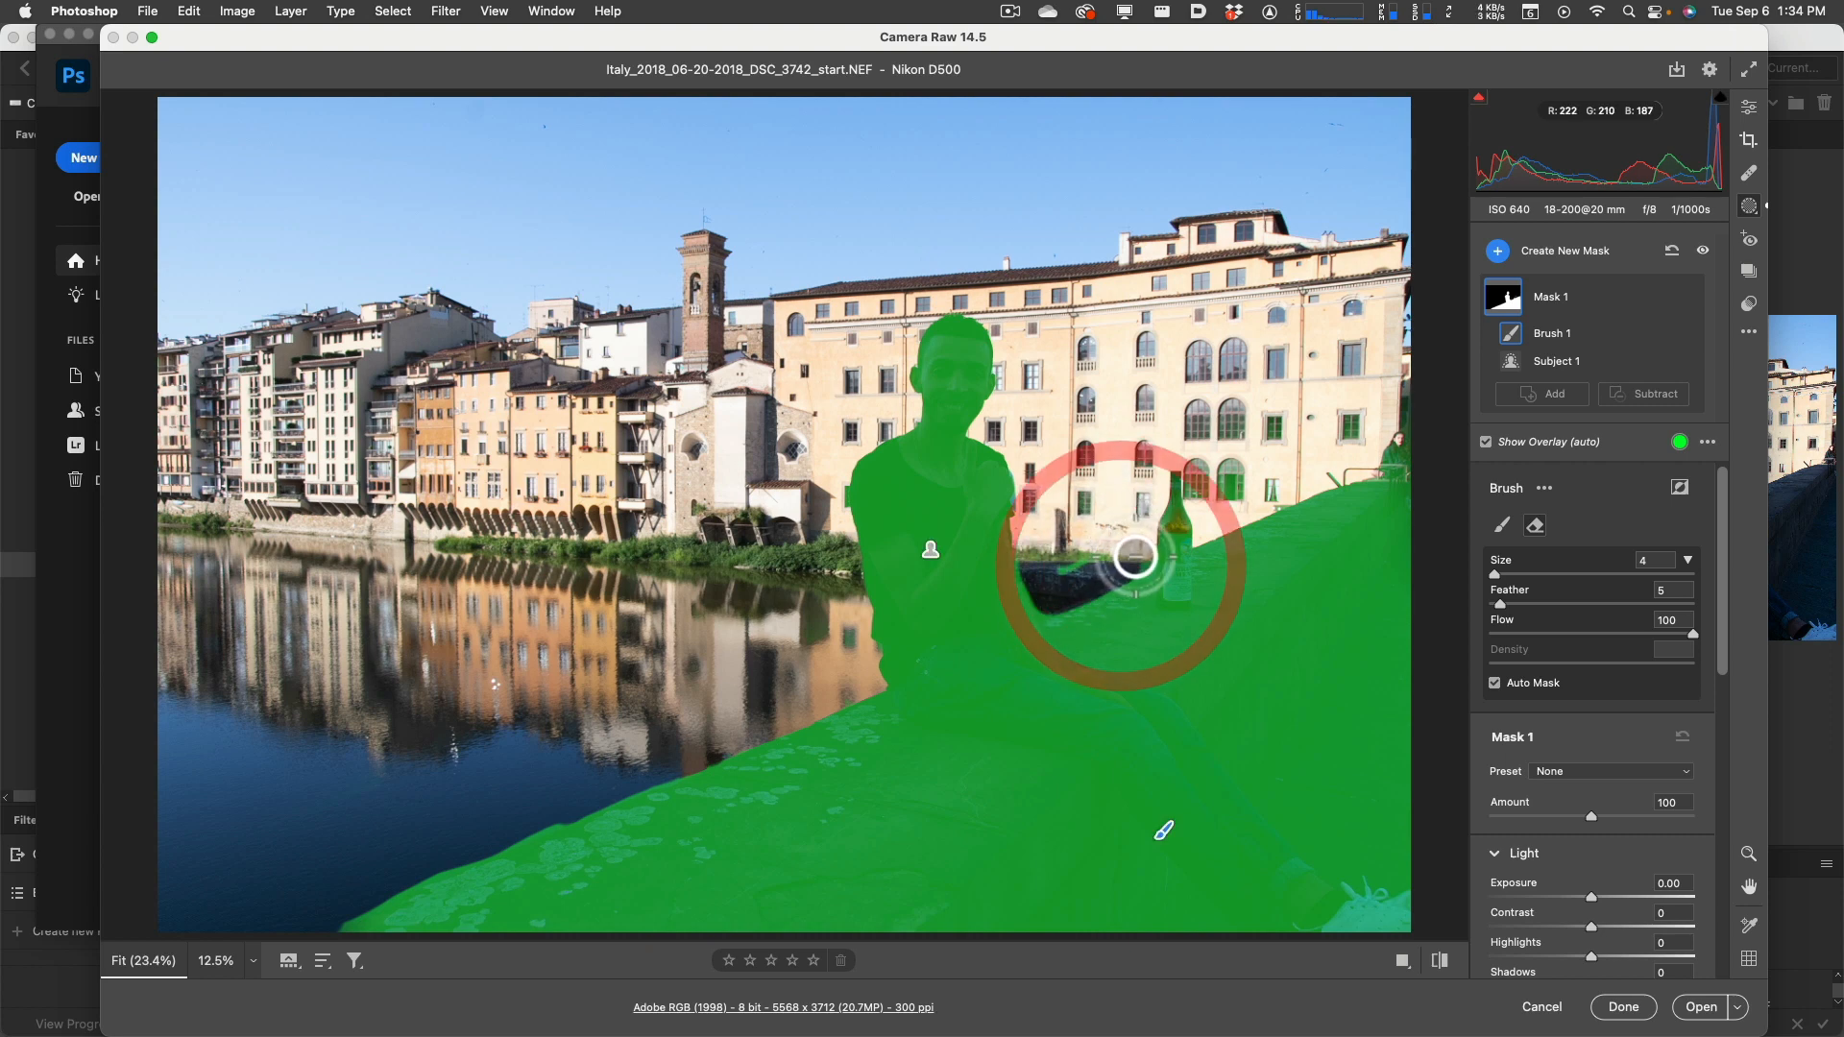
pyautogui.press('[')
pyautogui.press('[')
pyautogui.press('[')
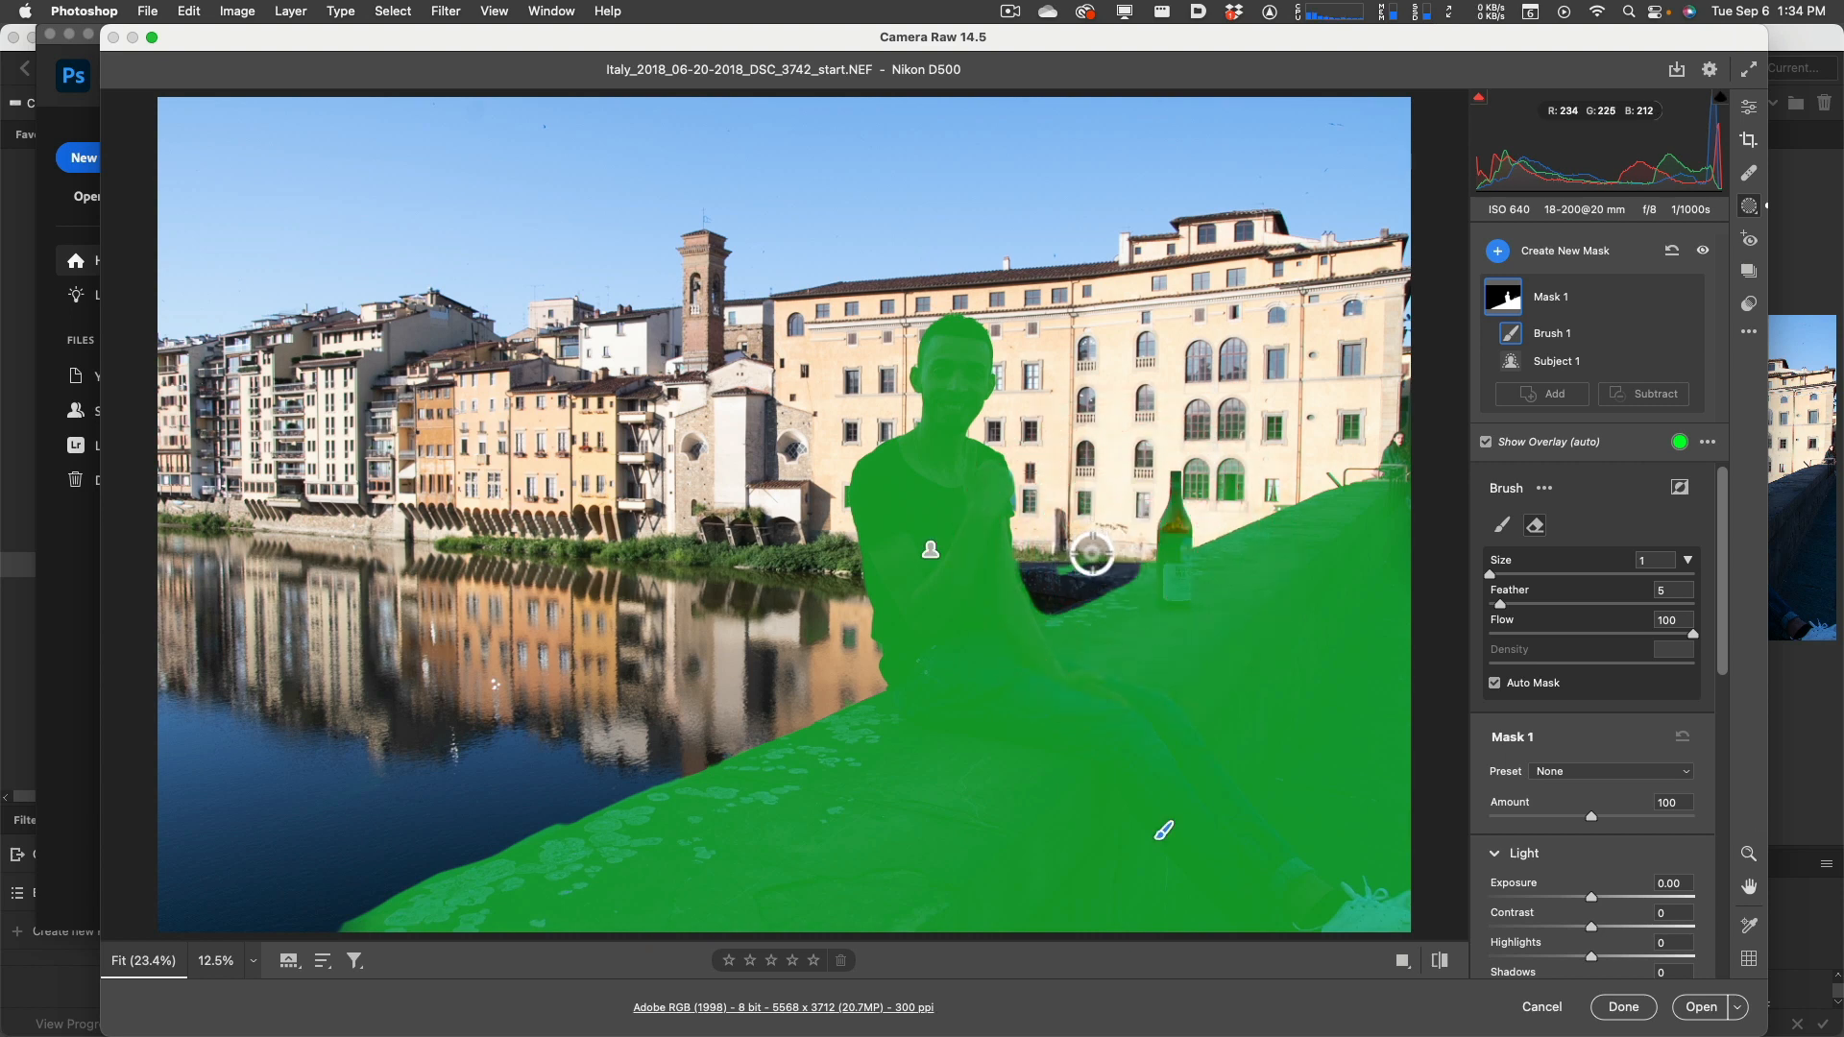
pyautogui.press(']')
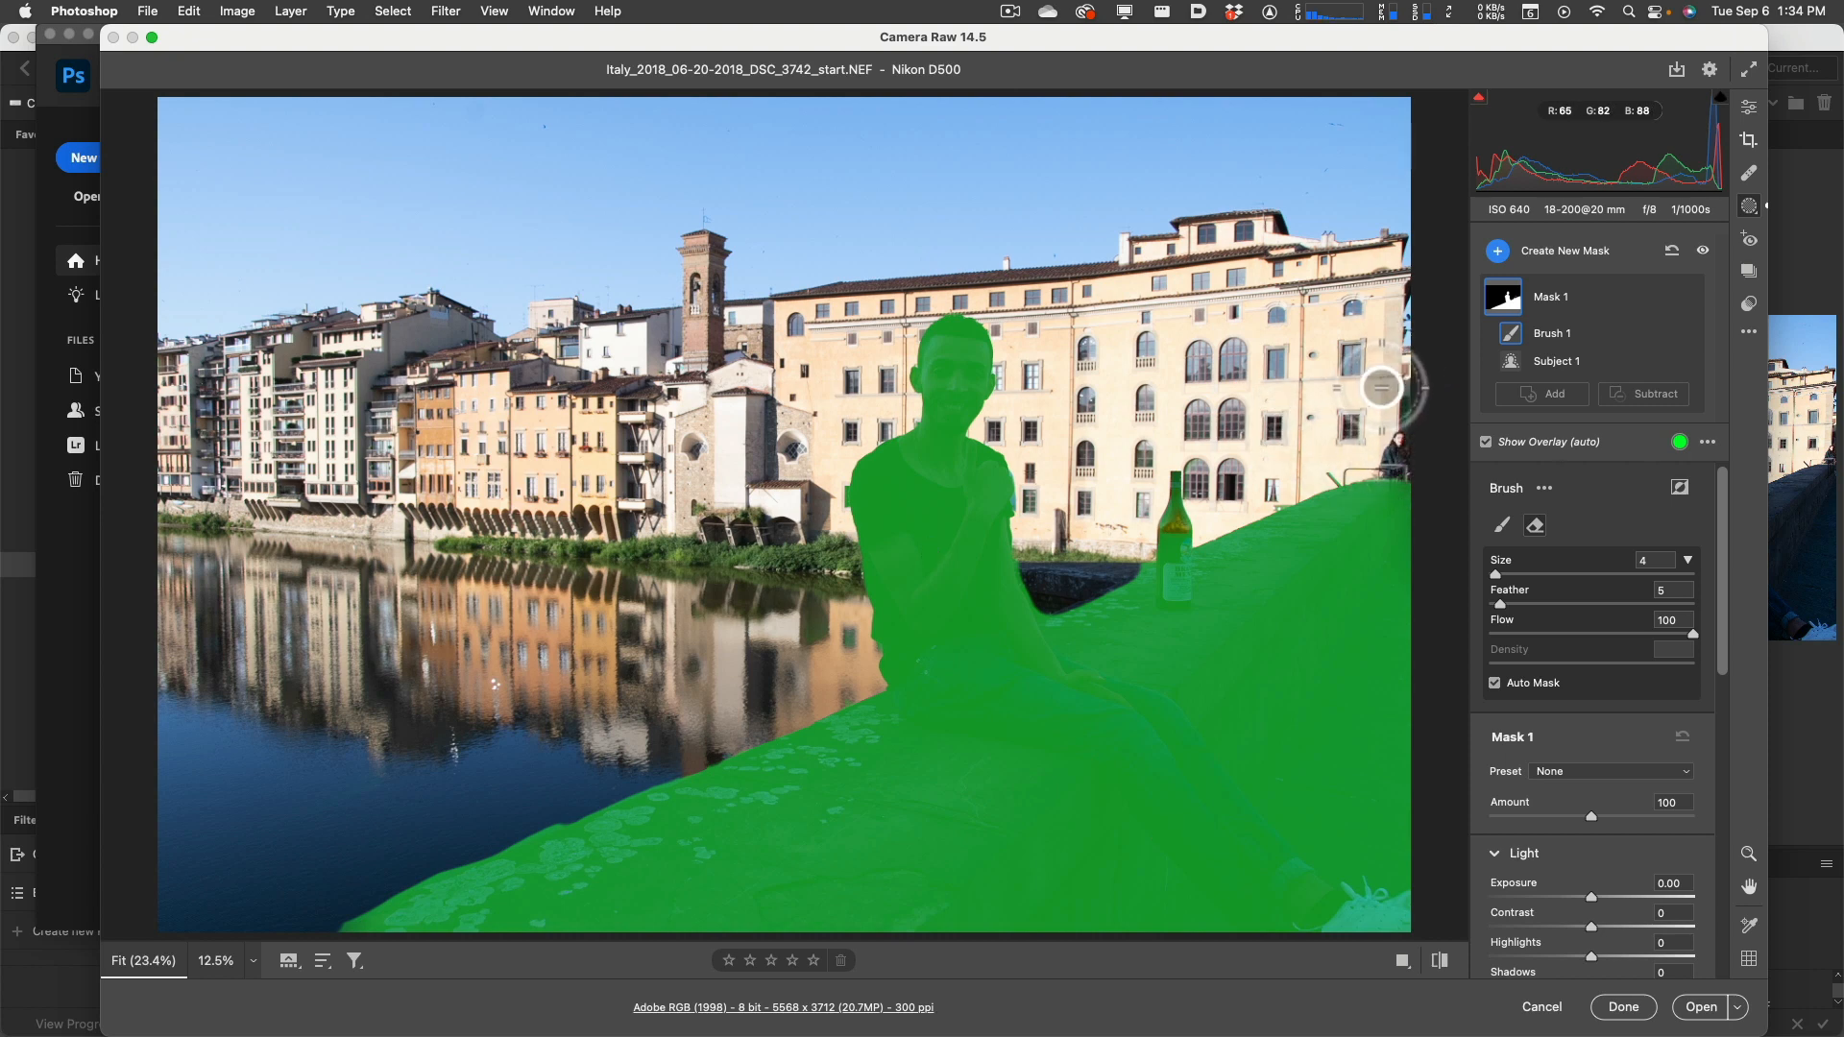
pyautogui.click(1269, 474)
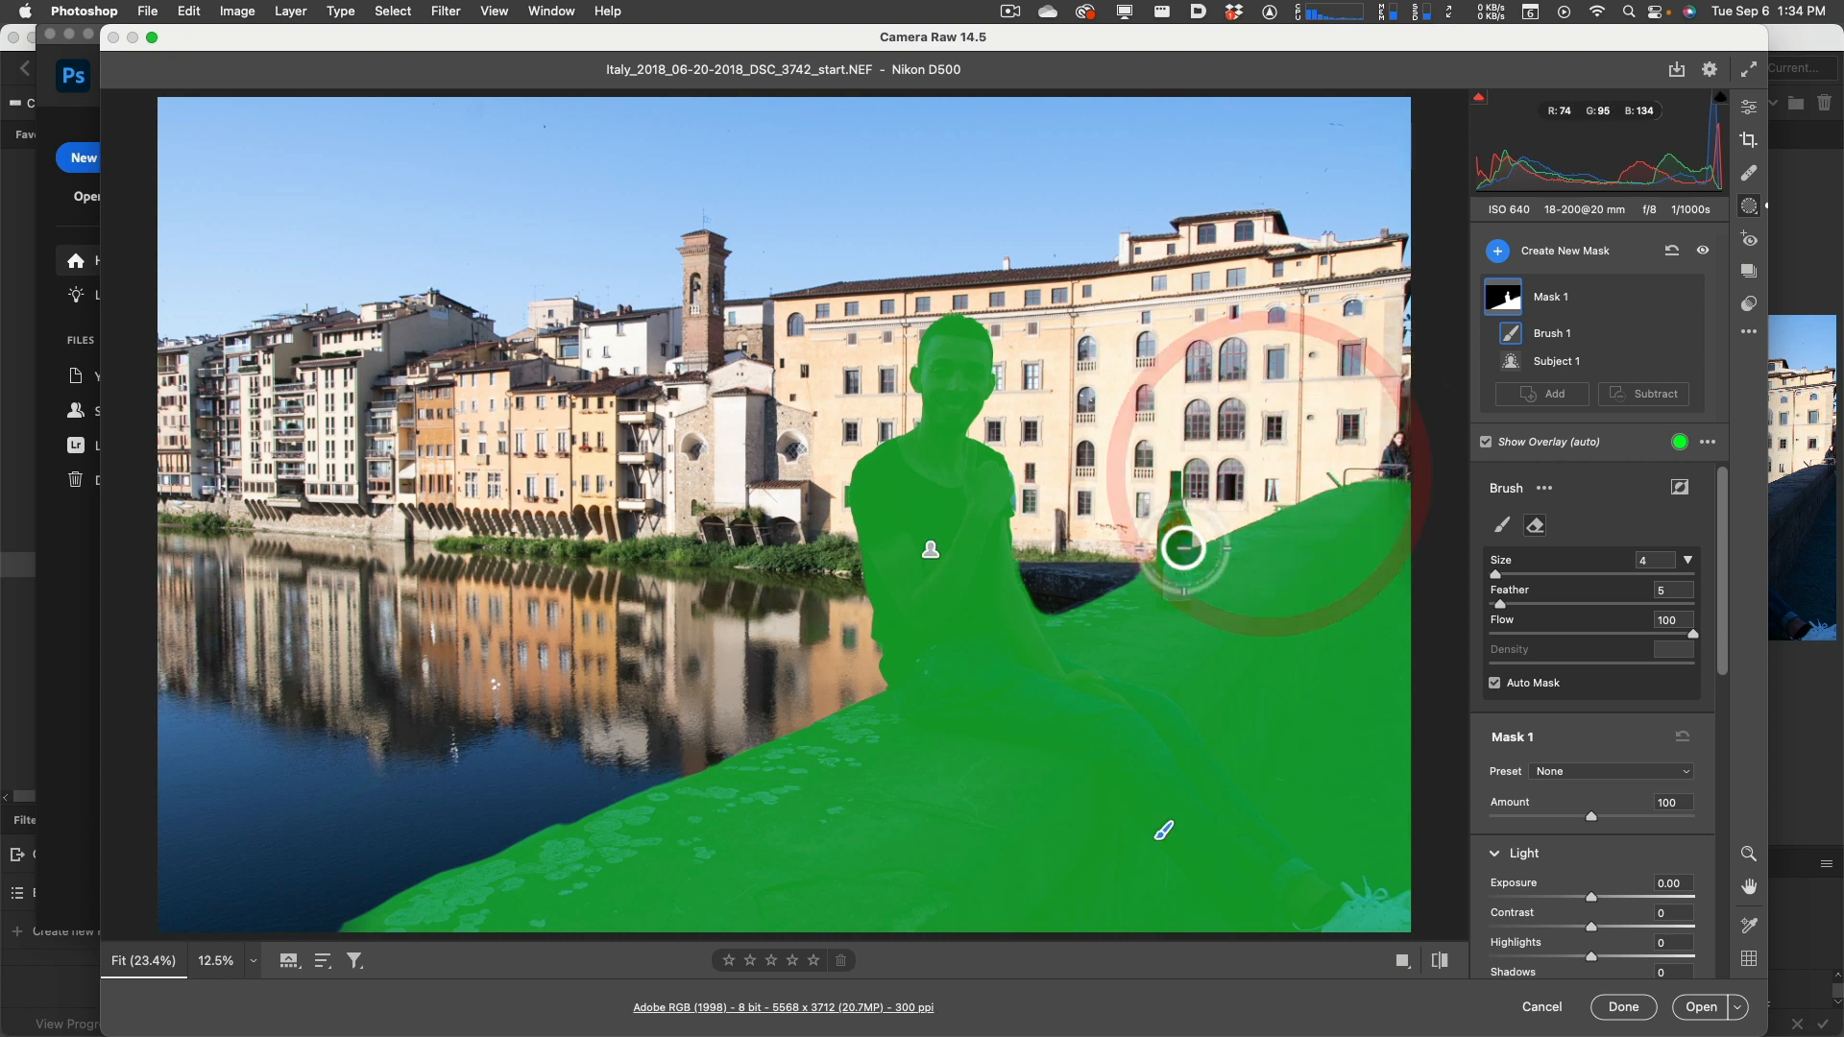
# Step: Paint the unmasked glass and label of the bottle into Mask 1, reducing the Auto Mask brush size to 4
pyautogui.press('[')
pyautogui.press('[')
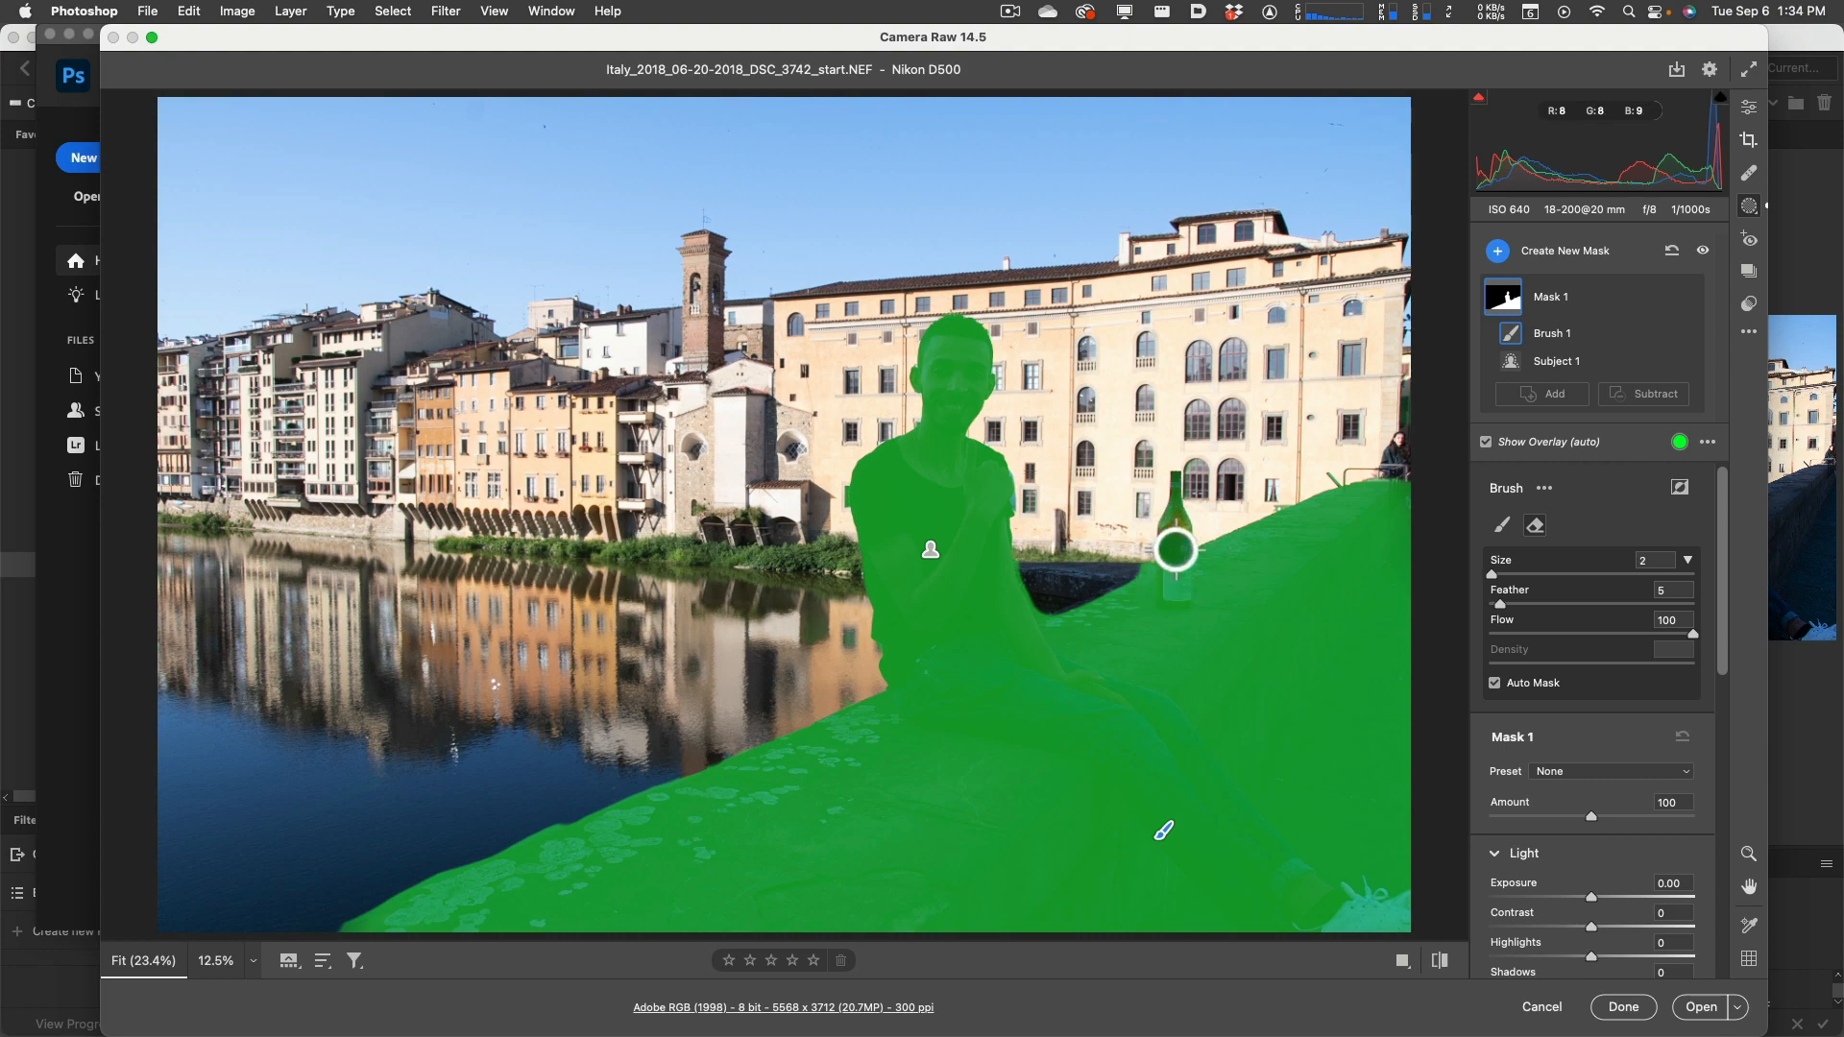
pyautogui.press('super+equal')
pyautogui.press('super+equal')
pyautogui.moveTo(1312, 590); pyautogui.dragTo(1129, 658)
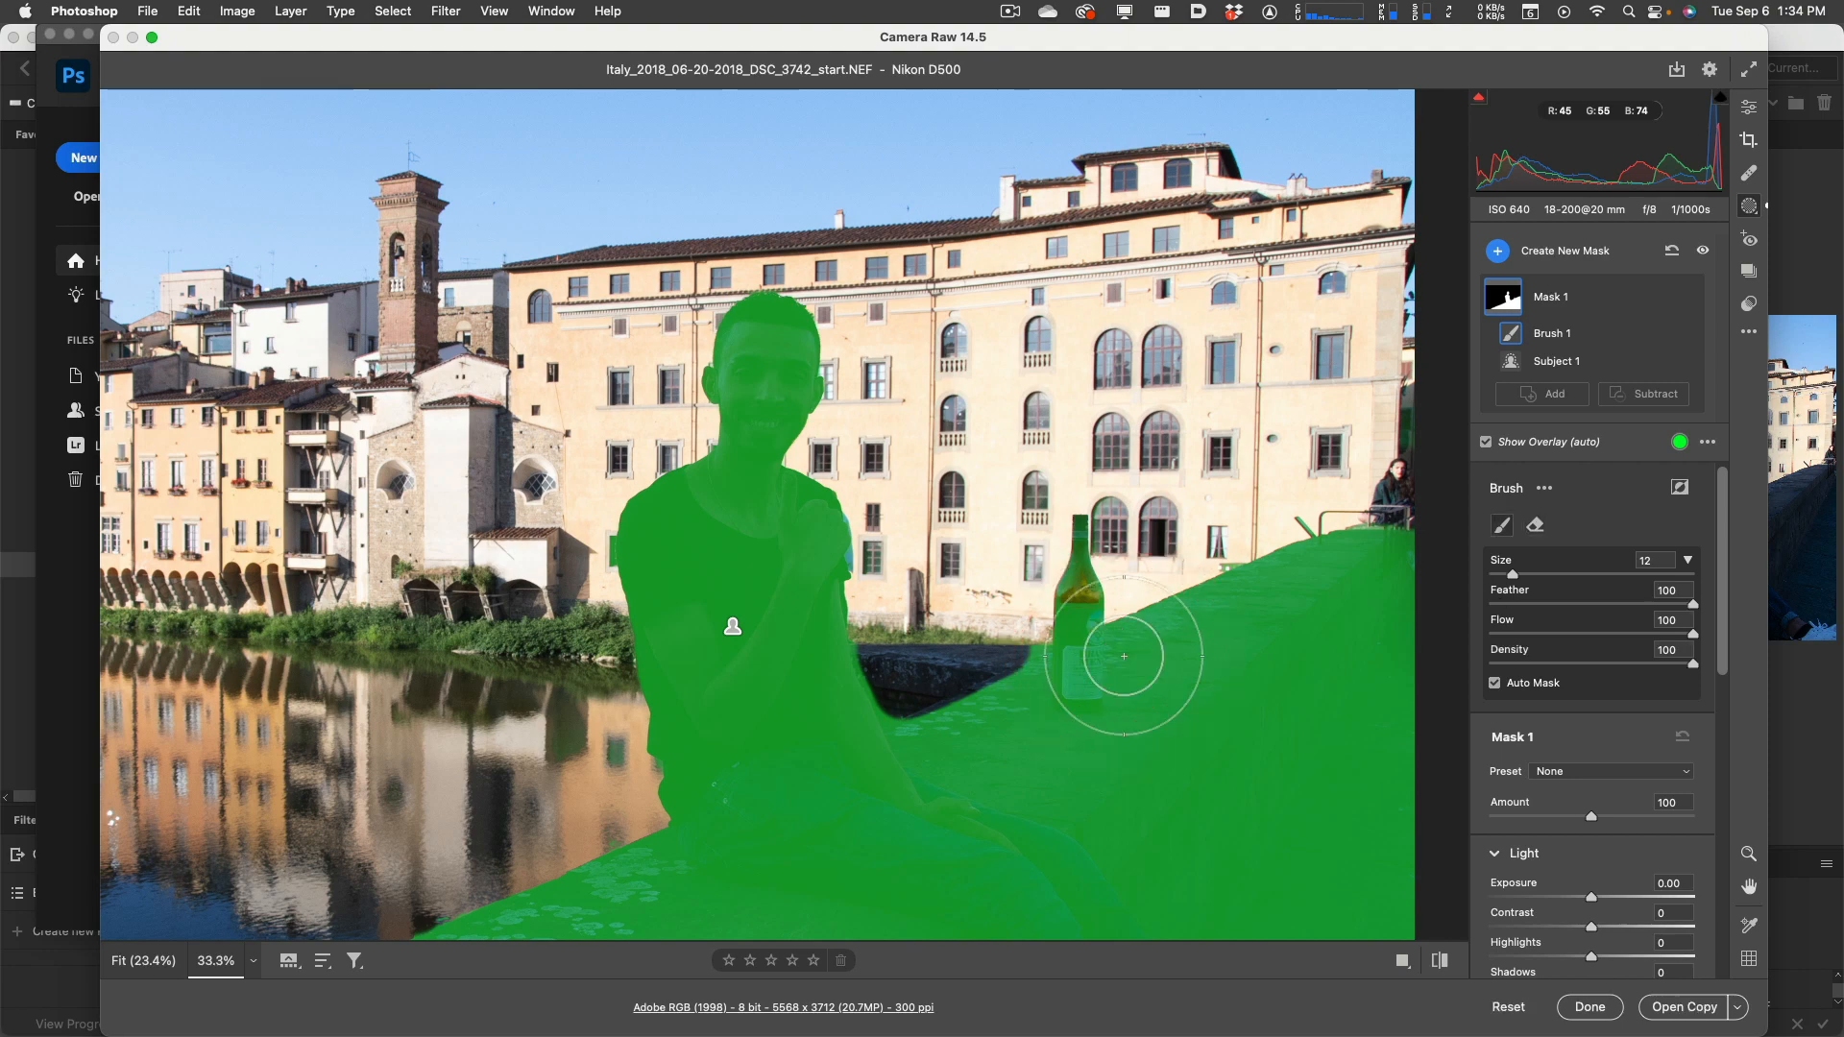
pyautogui.press('super+equal')
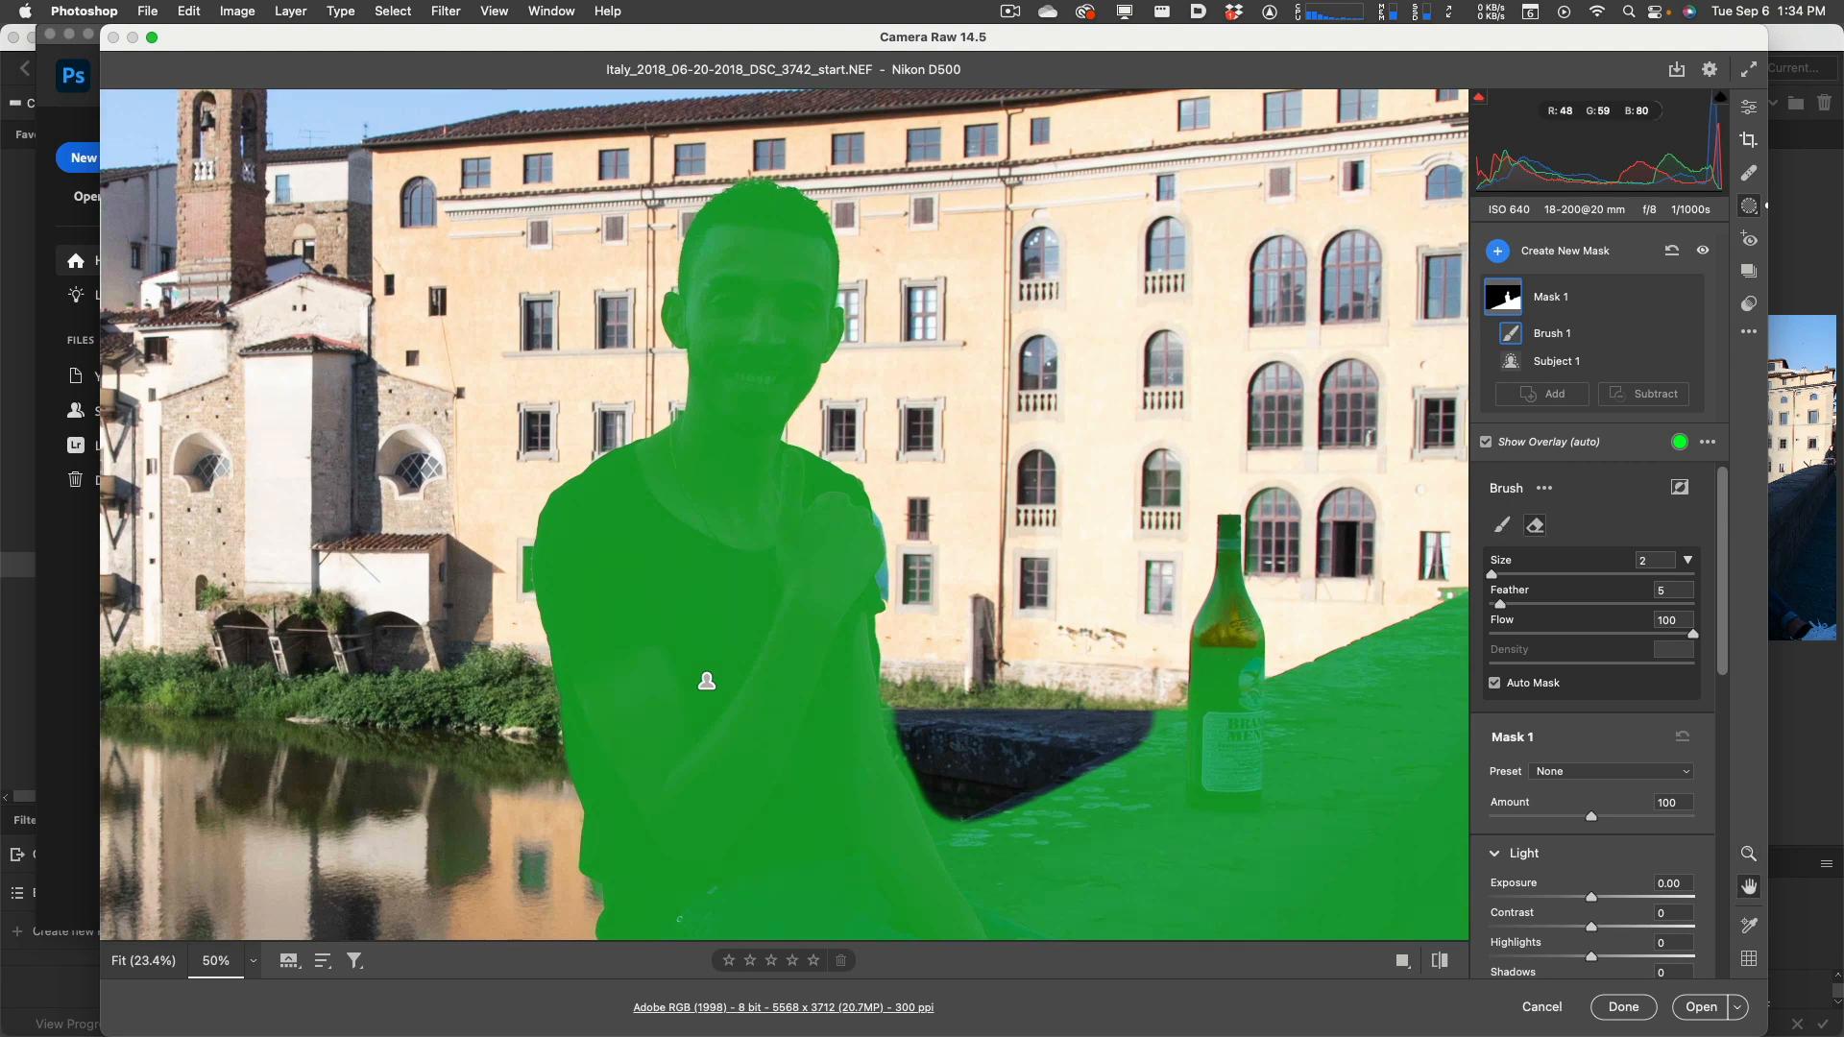
pyautogui.moveTo(1314, 696); pyautogui.dragTo(1116, 617)
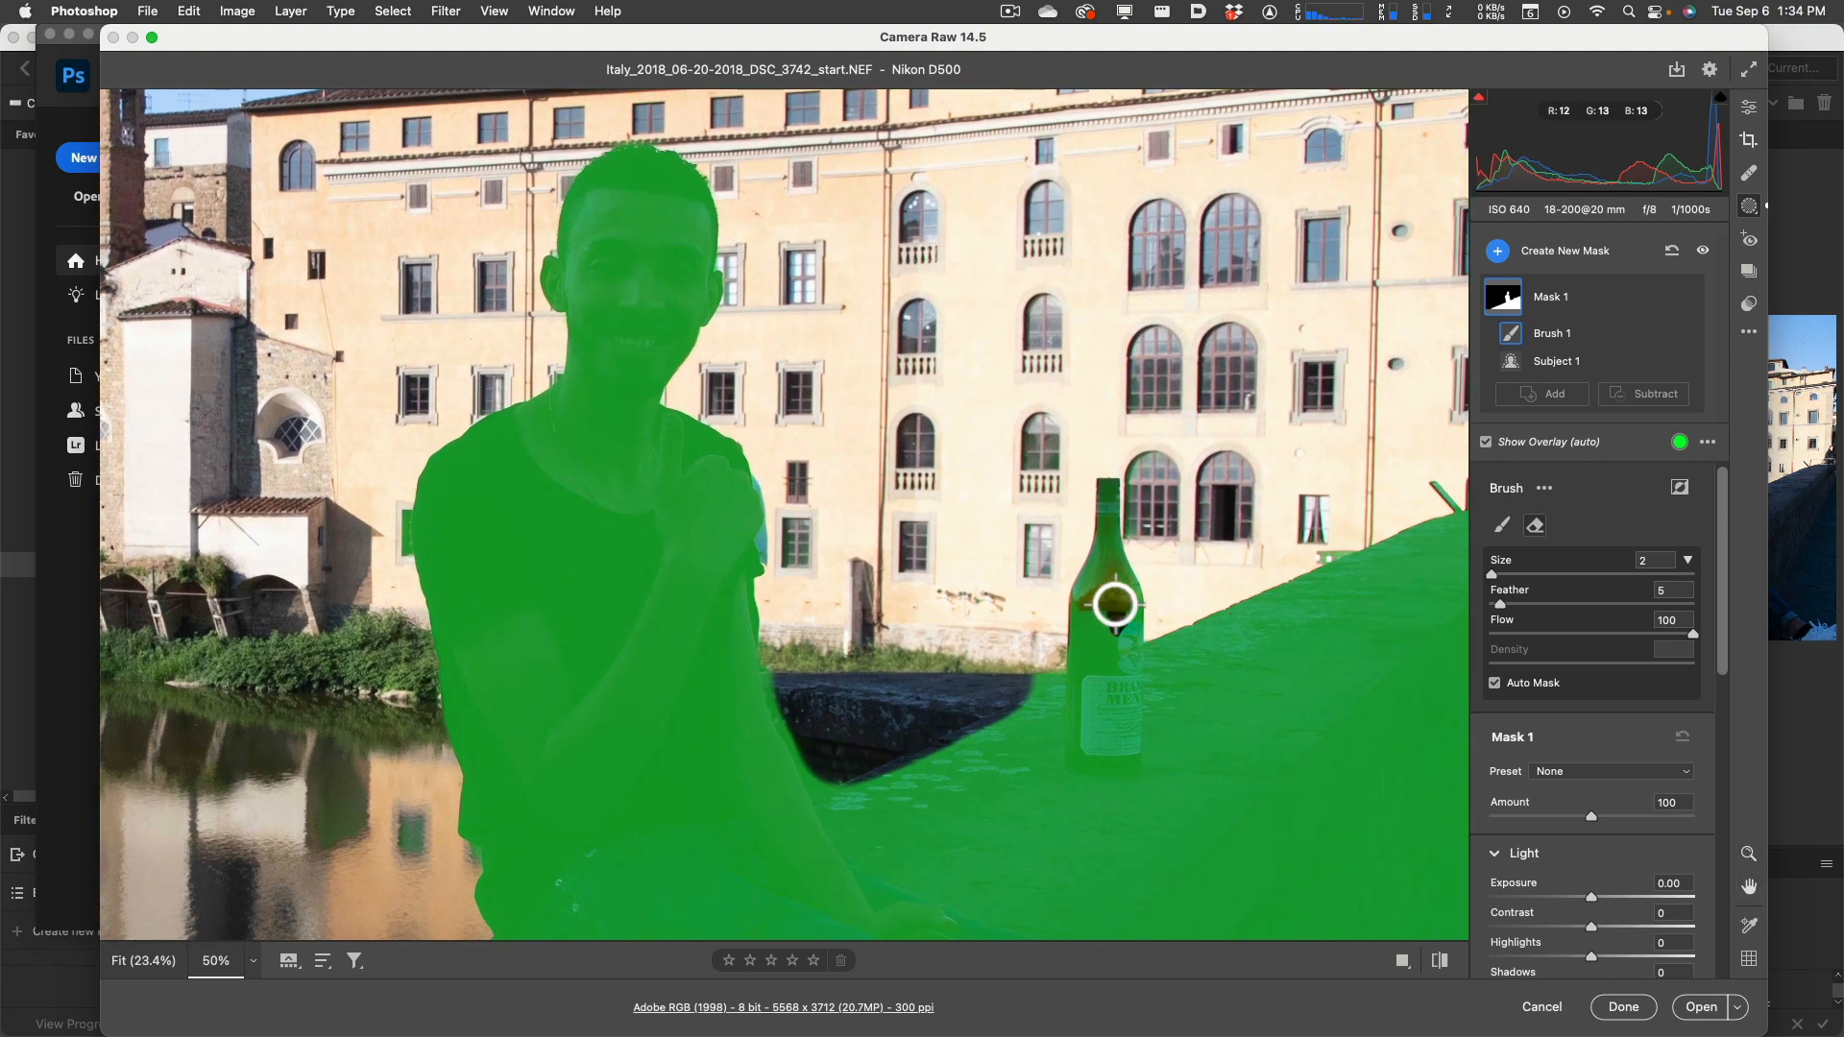
pyautogui.click(1115, 604)
pyautogui.click(1504, 524)
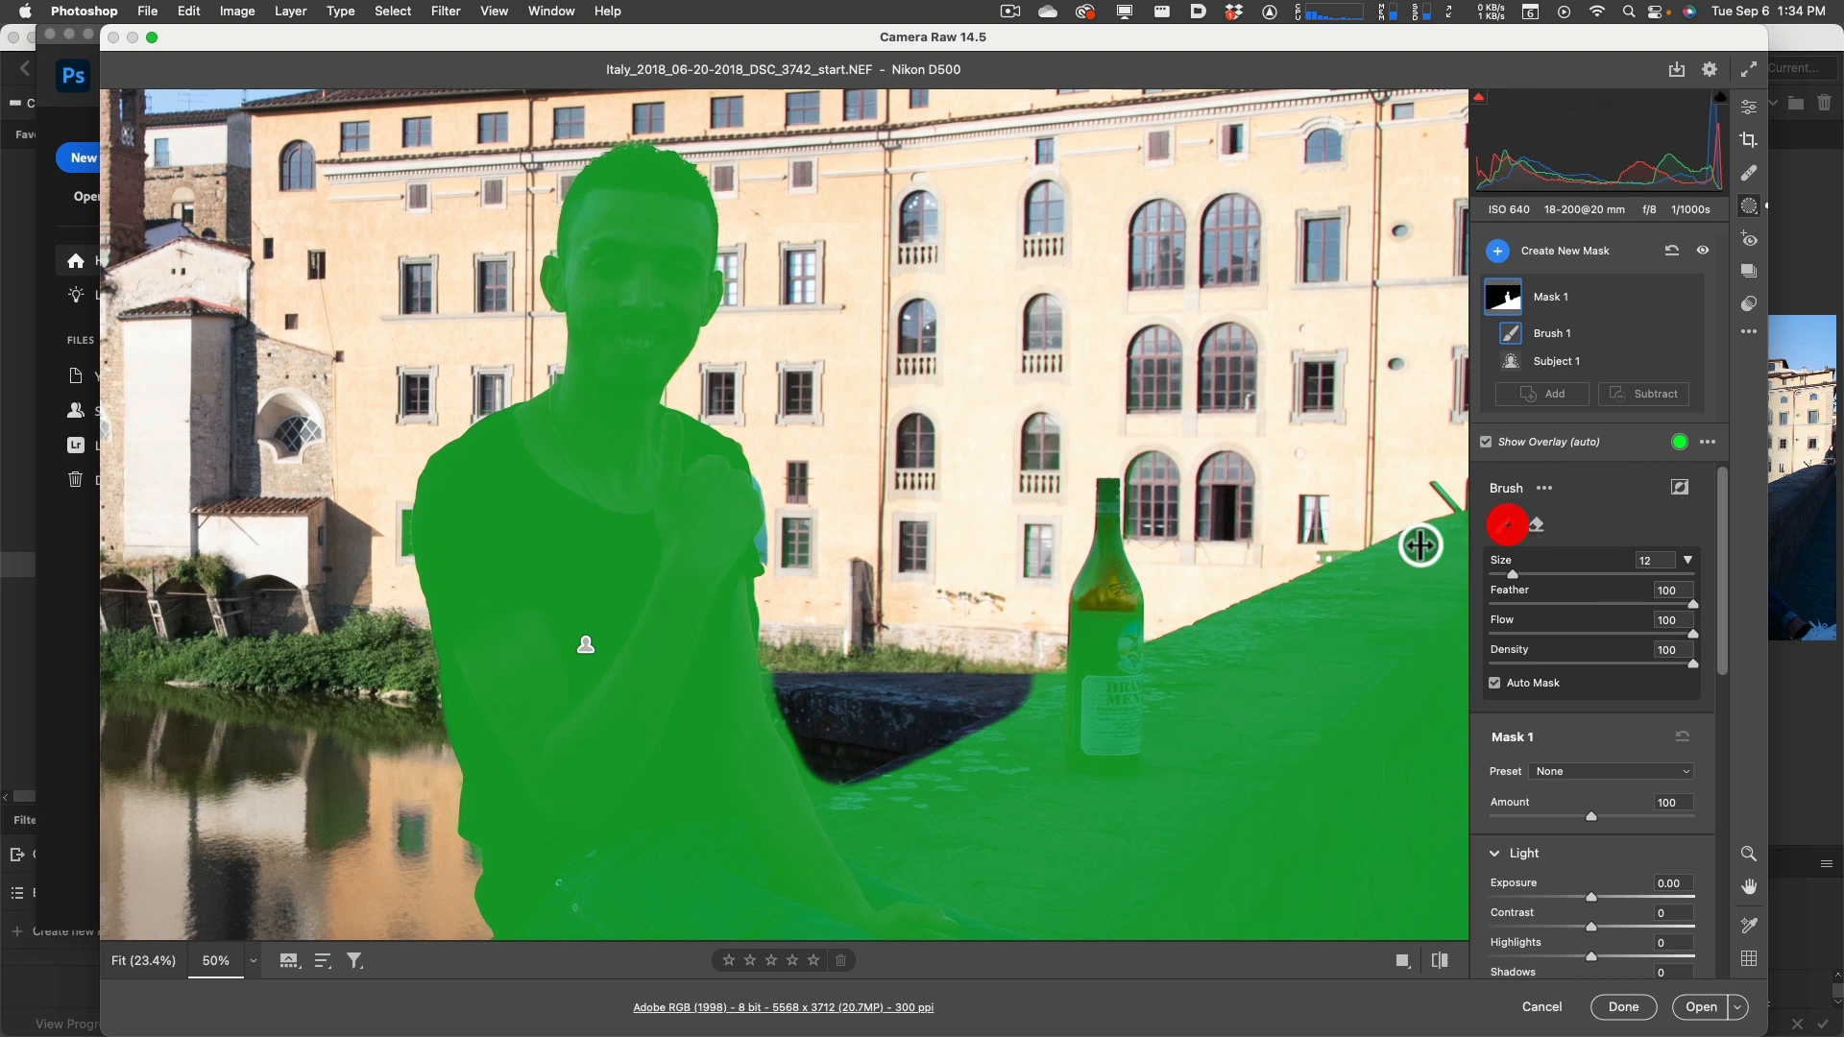
pyautogui.press('[')
pyautogui.press('[')
pyautogui.press('[')
pyautogui.press('[')
pyautogui.press('[')
pyautogui.press('[')
pyautogui.press('[')
pyautogui.press('[')
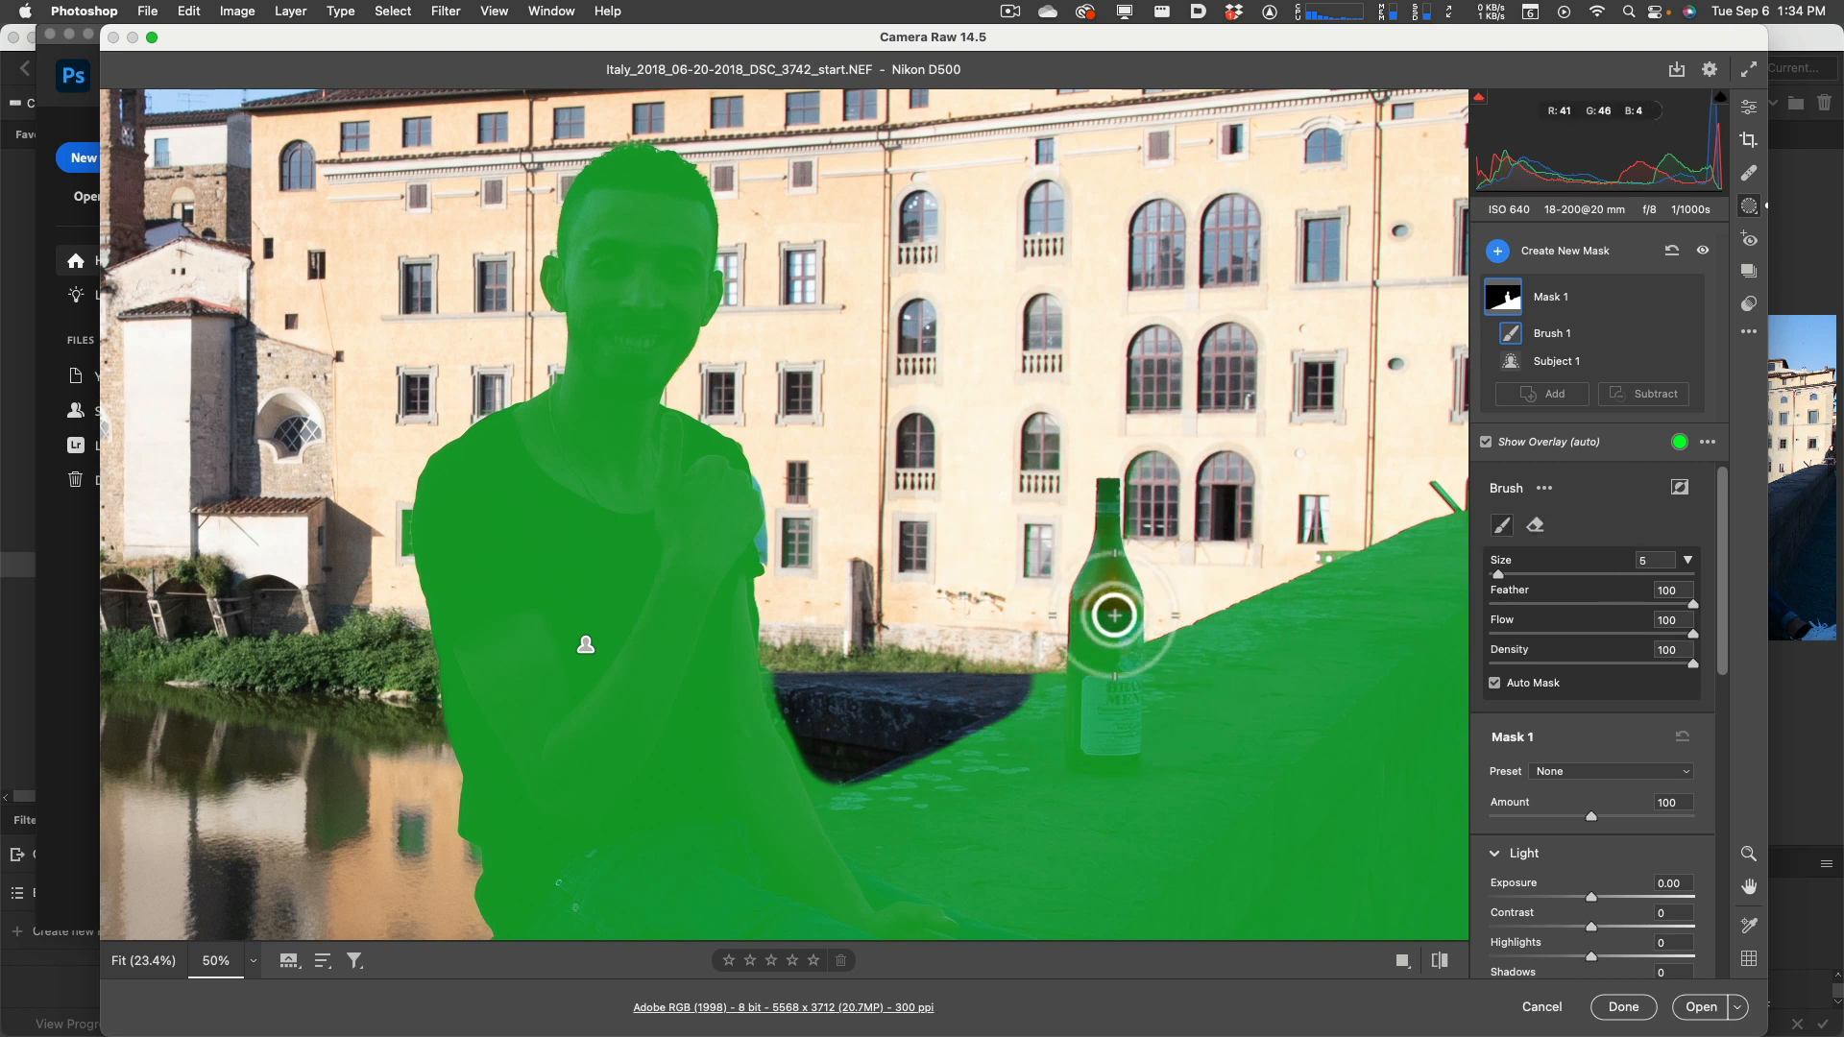
pyautogui.moveTo(1111, 615)
pyautogui.mouseDown()
pyautogui.moveTo(1109, 593)
pyautogui.moveTo(1111, 699)
pyautogui.moveTo(1140, 699)
pyautogui.mouseUp()
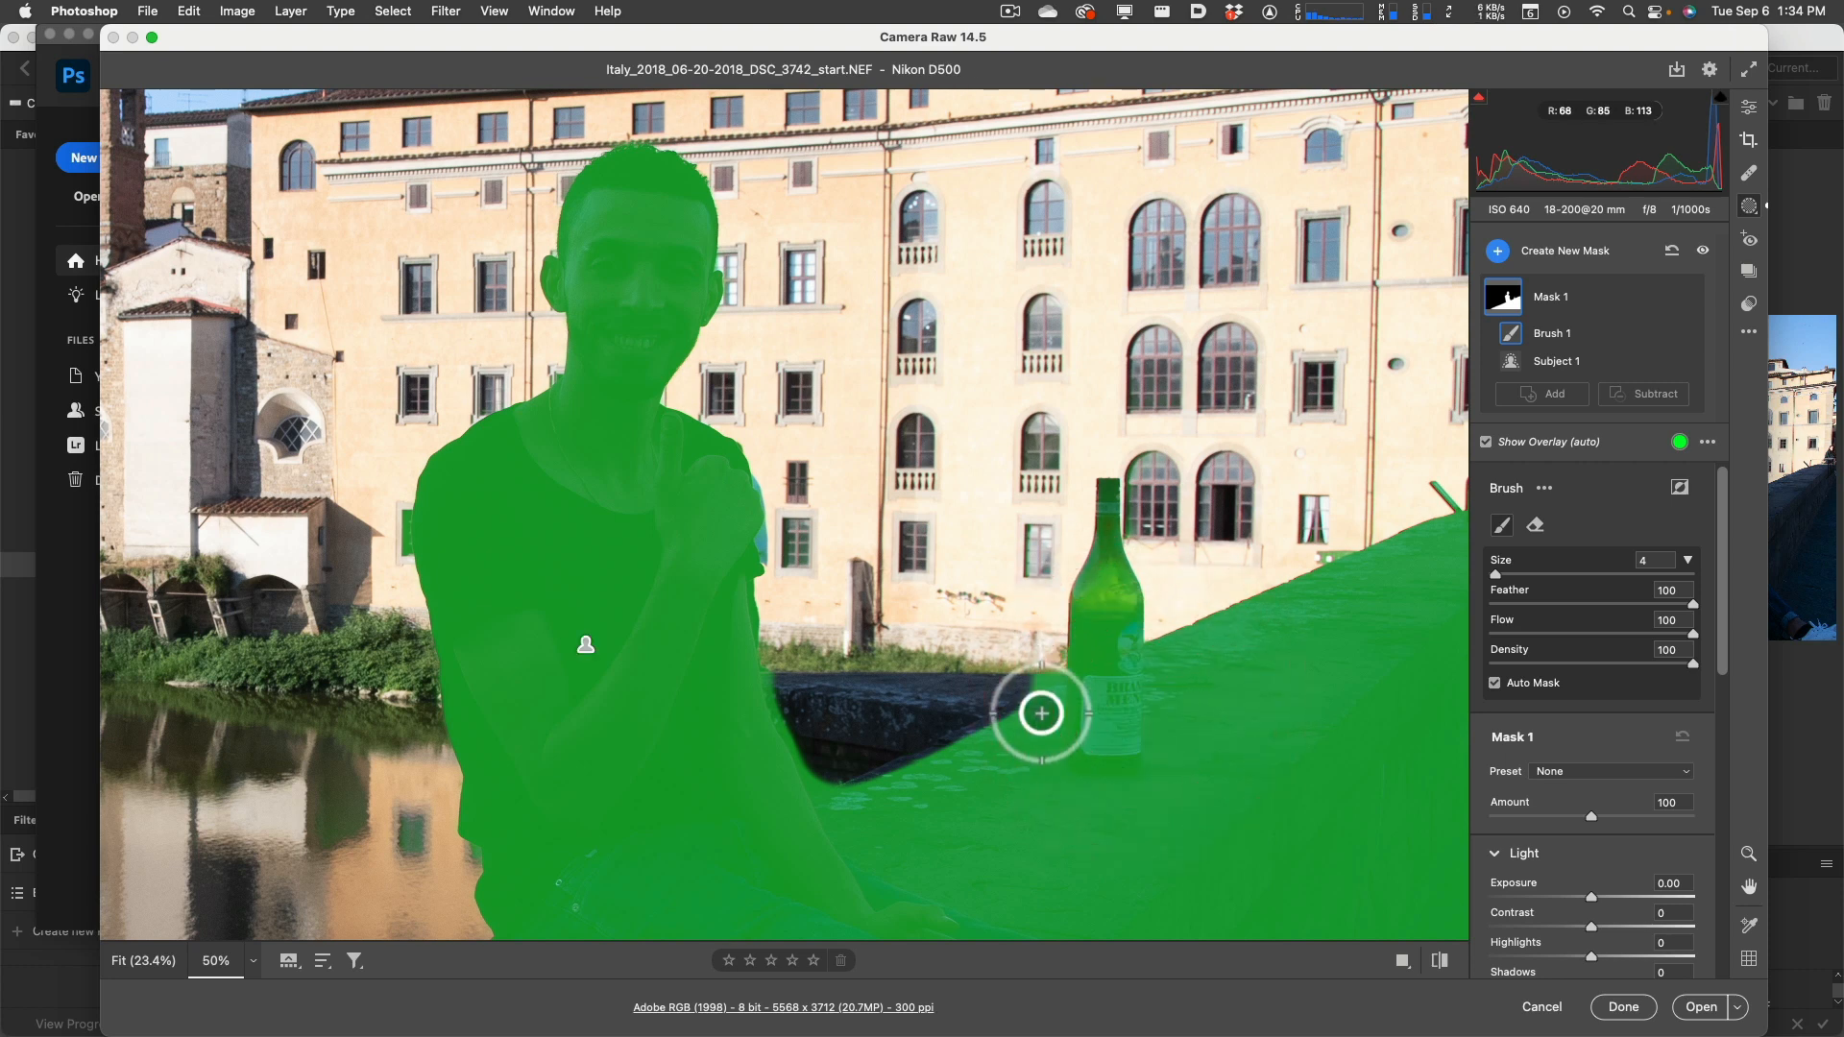
# Step: Erase the mask spill on the dark wall beside the bottle using a size 2 eraser with feather 5
pyautogui.press('alt')
pyautogui.press('alt')
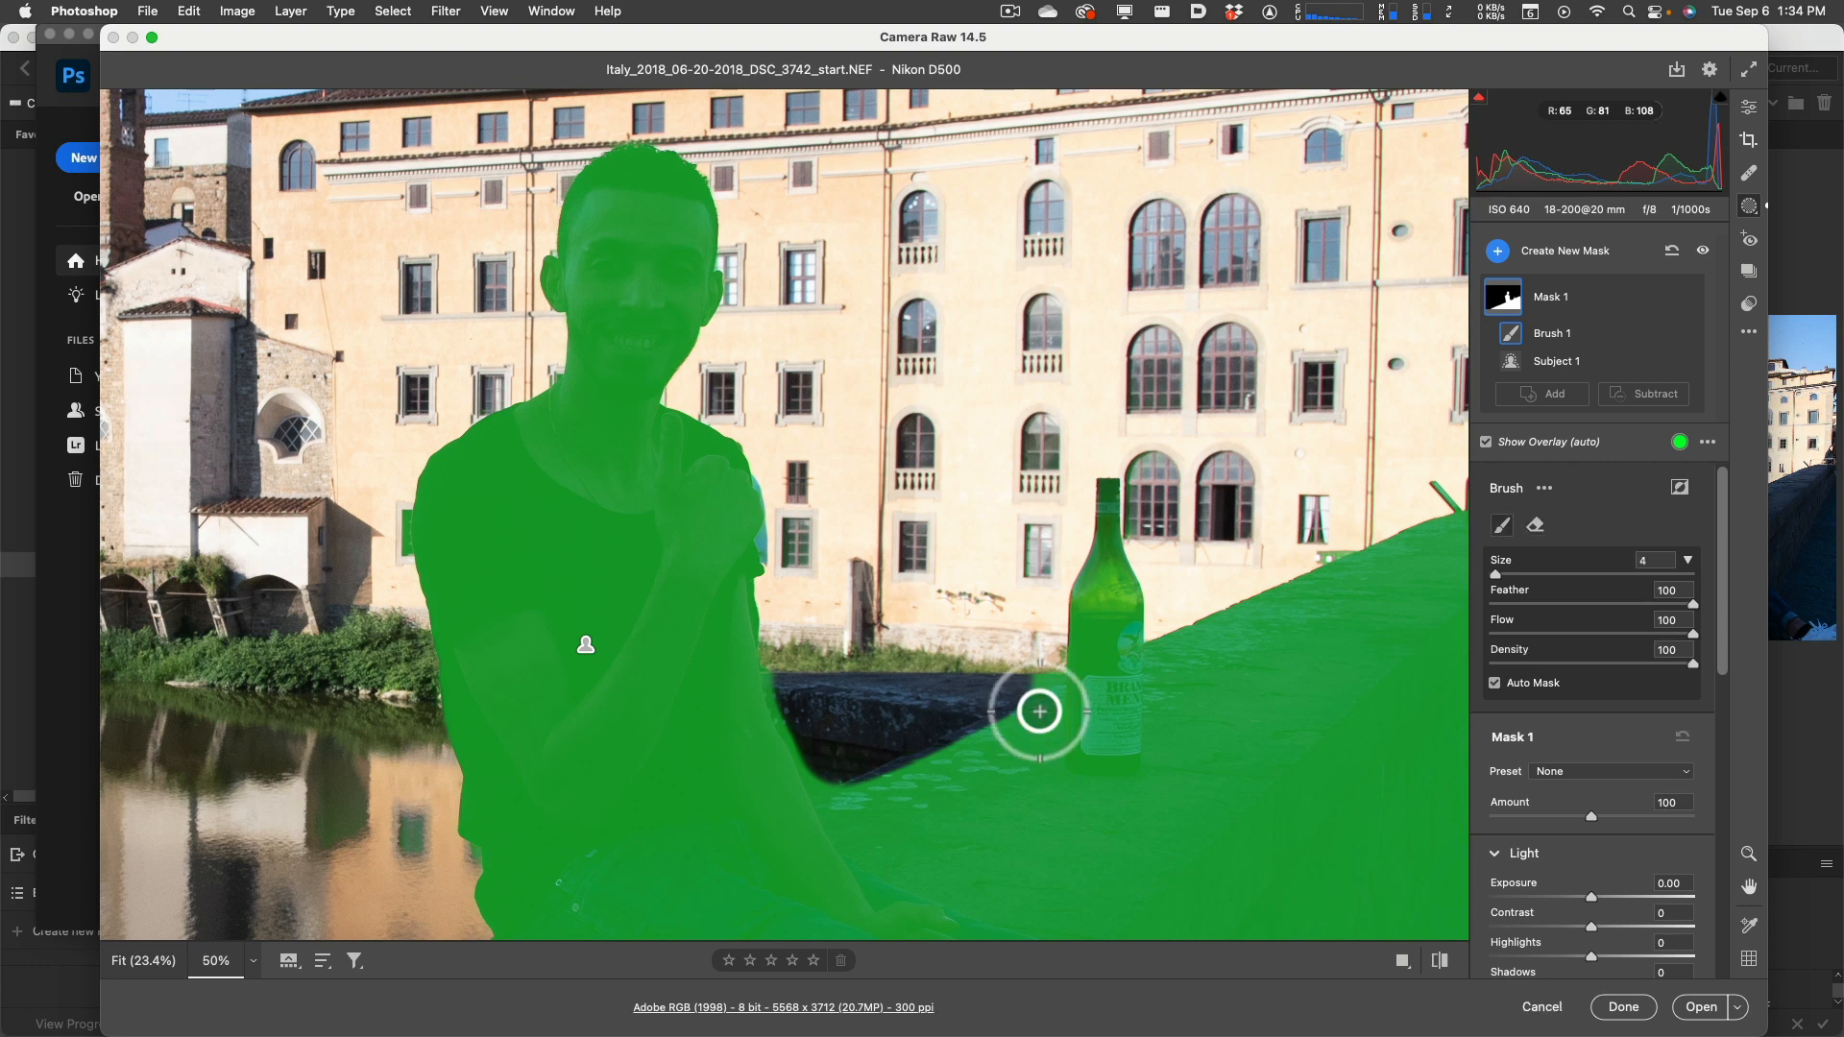
pyautogui.press('alt')
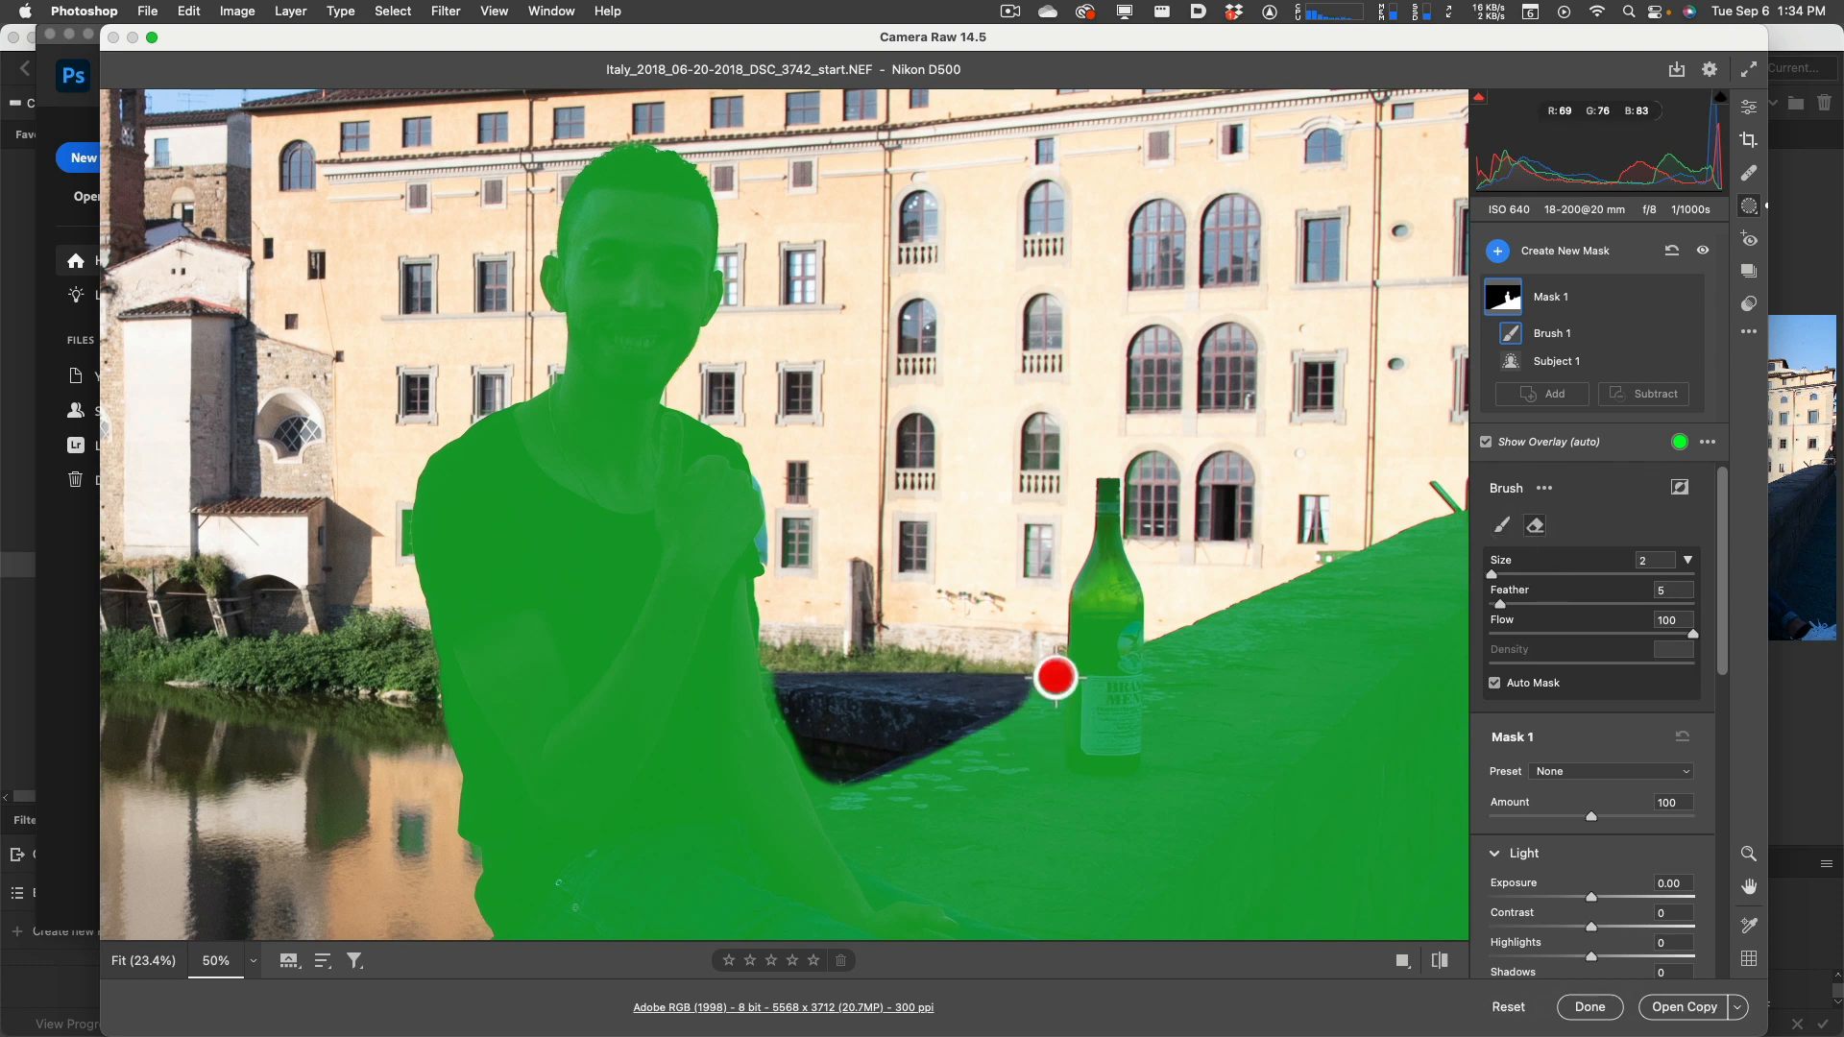
pyautogui.click(1055, 677)
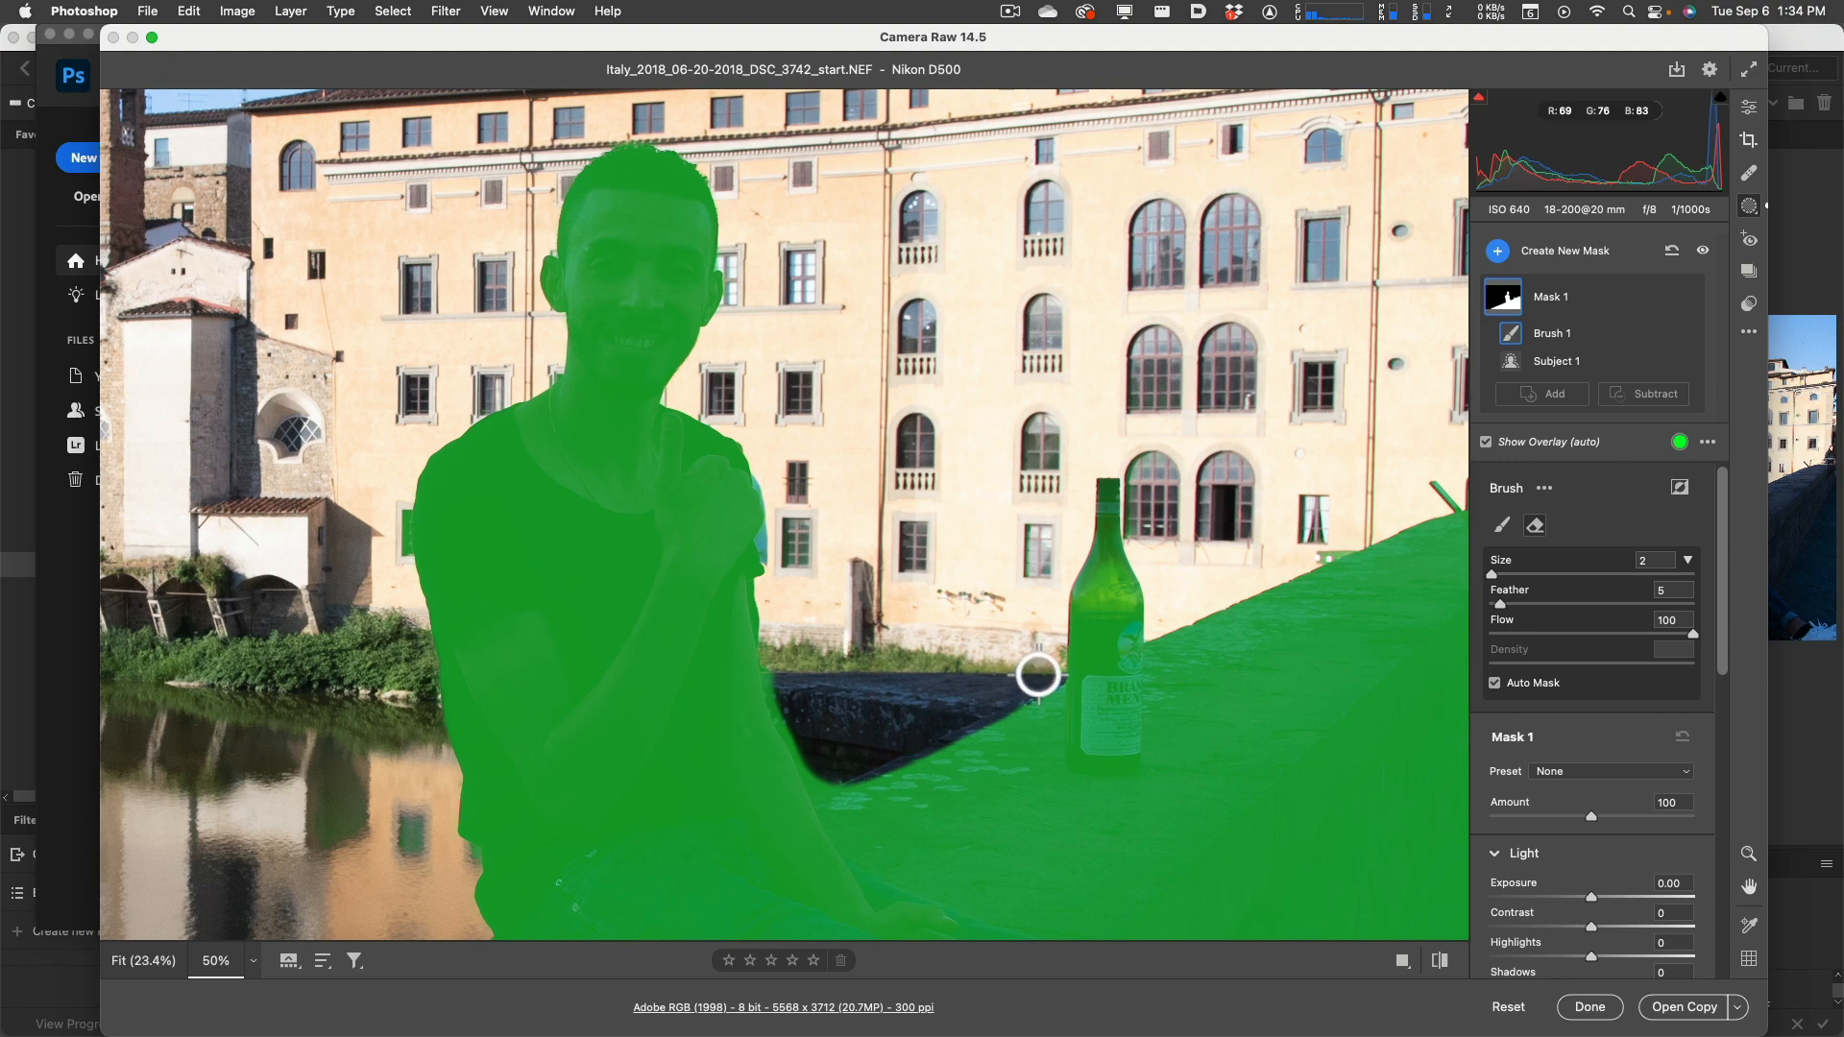
pyautogui.click(1050, 672)
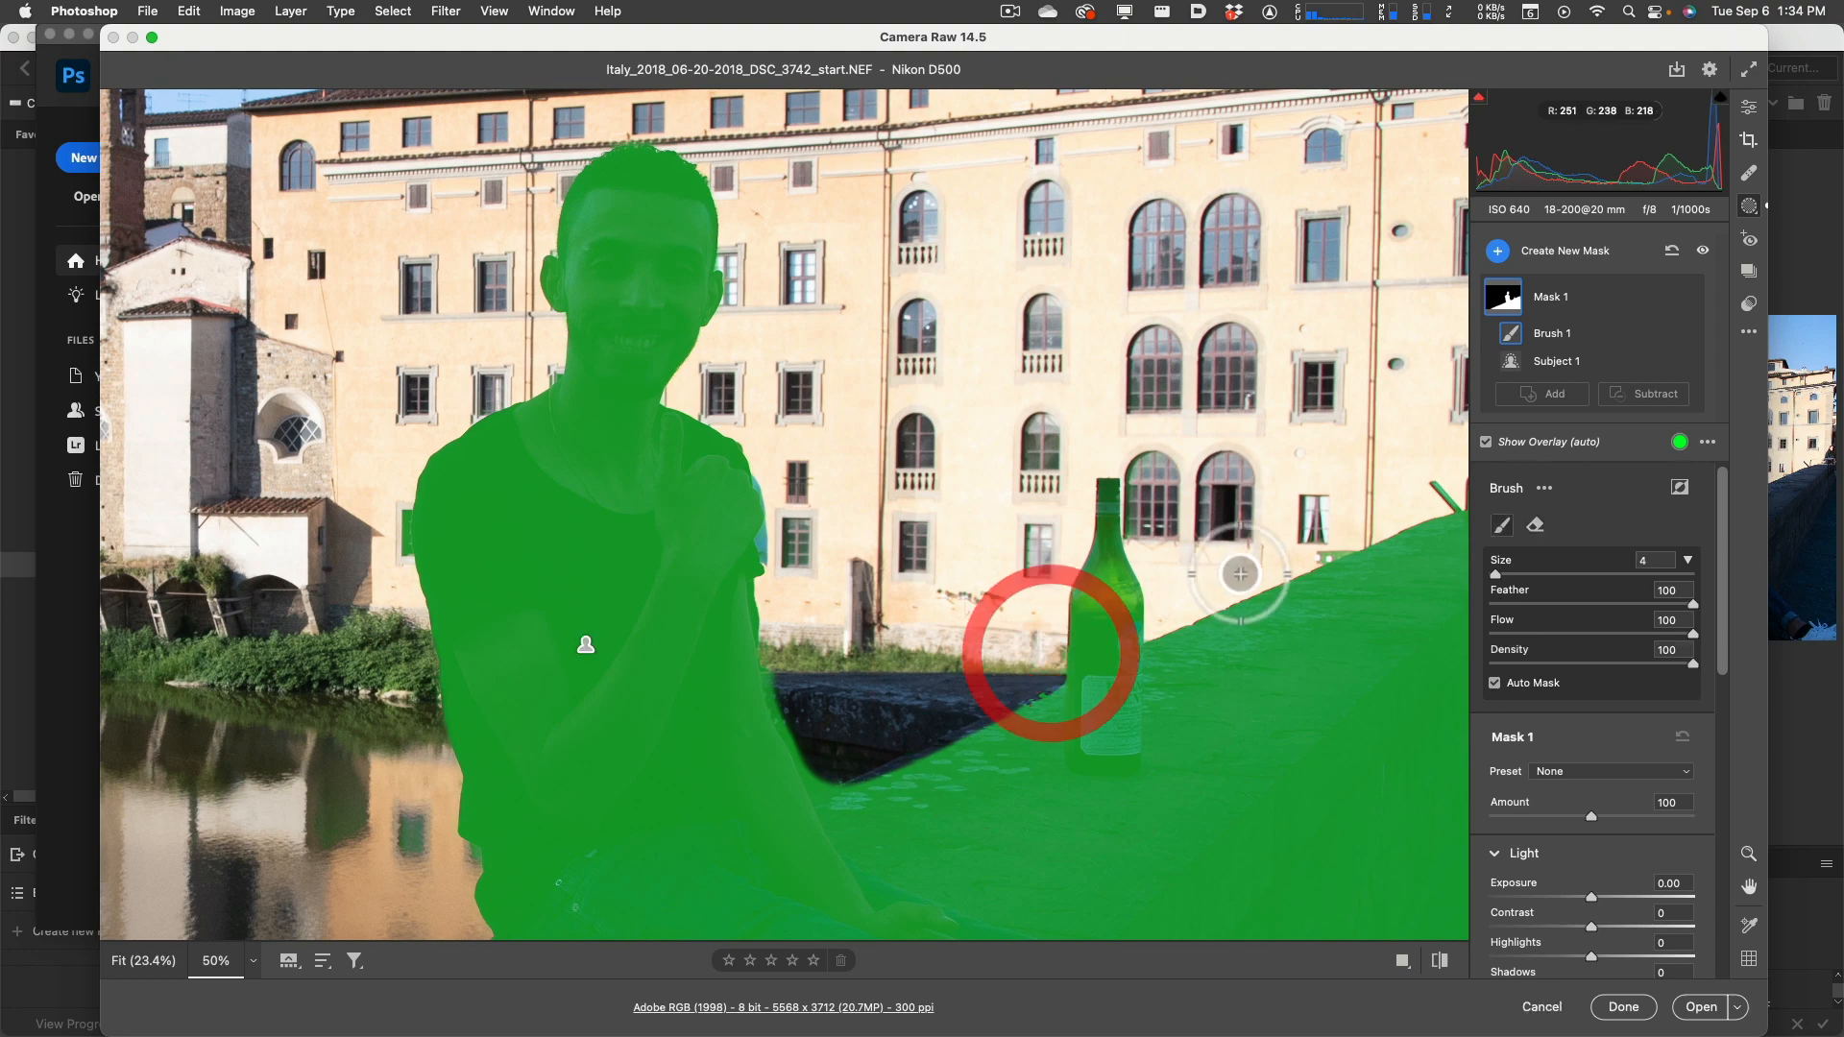
pyautogui.moveTo(1329, 527)
pyautogui.mouseDown()
pyautogui.moveTo(1035, 596)
pyautogui.moveTo(1210, 450)
pyautogui.mouseUp()
pyautogui.moveTo(745, 716); pyautogui.dragTo(906, 667)
pyautogui.press('super+0')
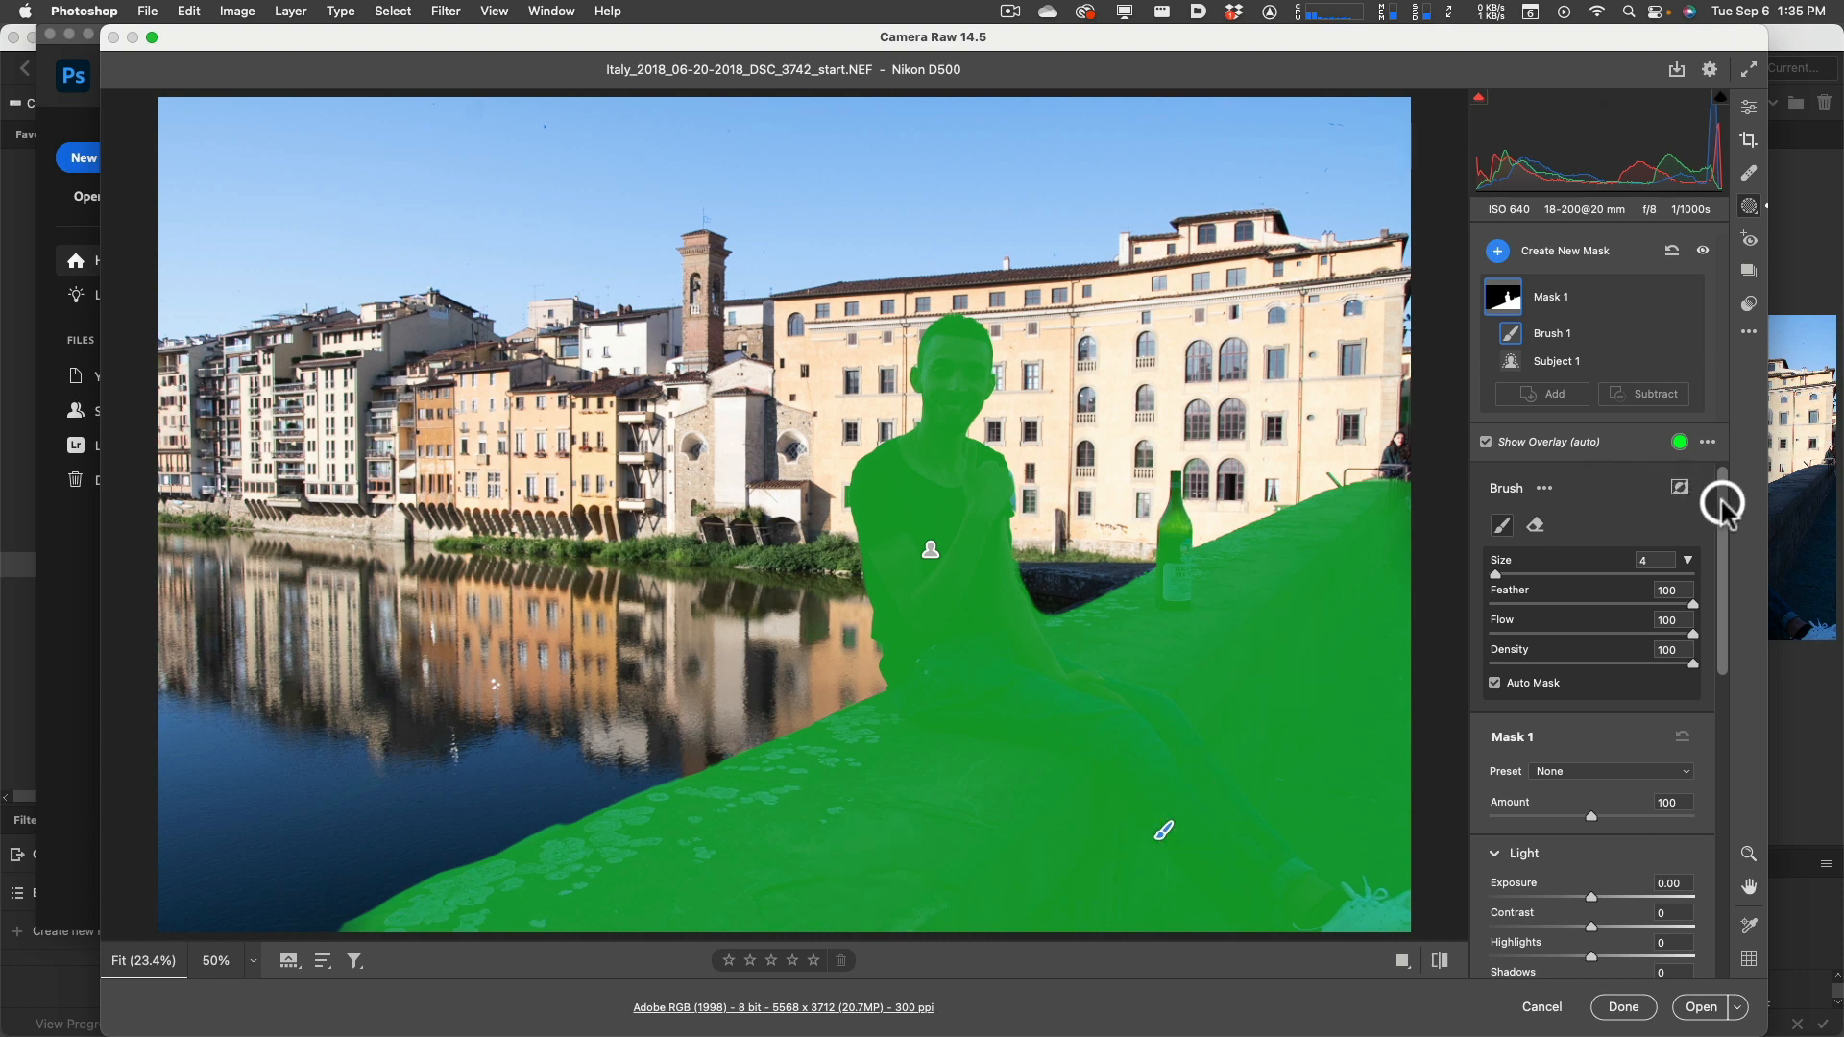
# Step: Review the tools for adding to and subtracting from Mask 1, and the Brush 1 options such as Intersect Mask With and Convert to Subtract
pyautogui.click(1557, 402)
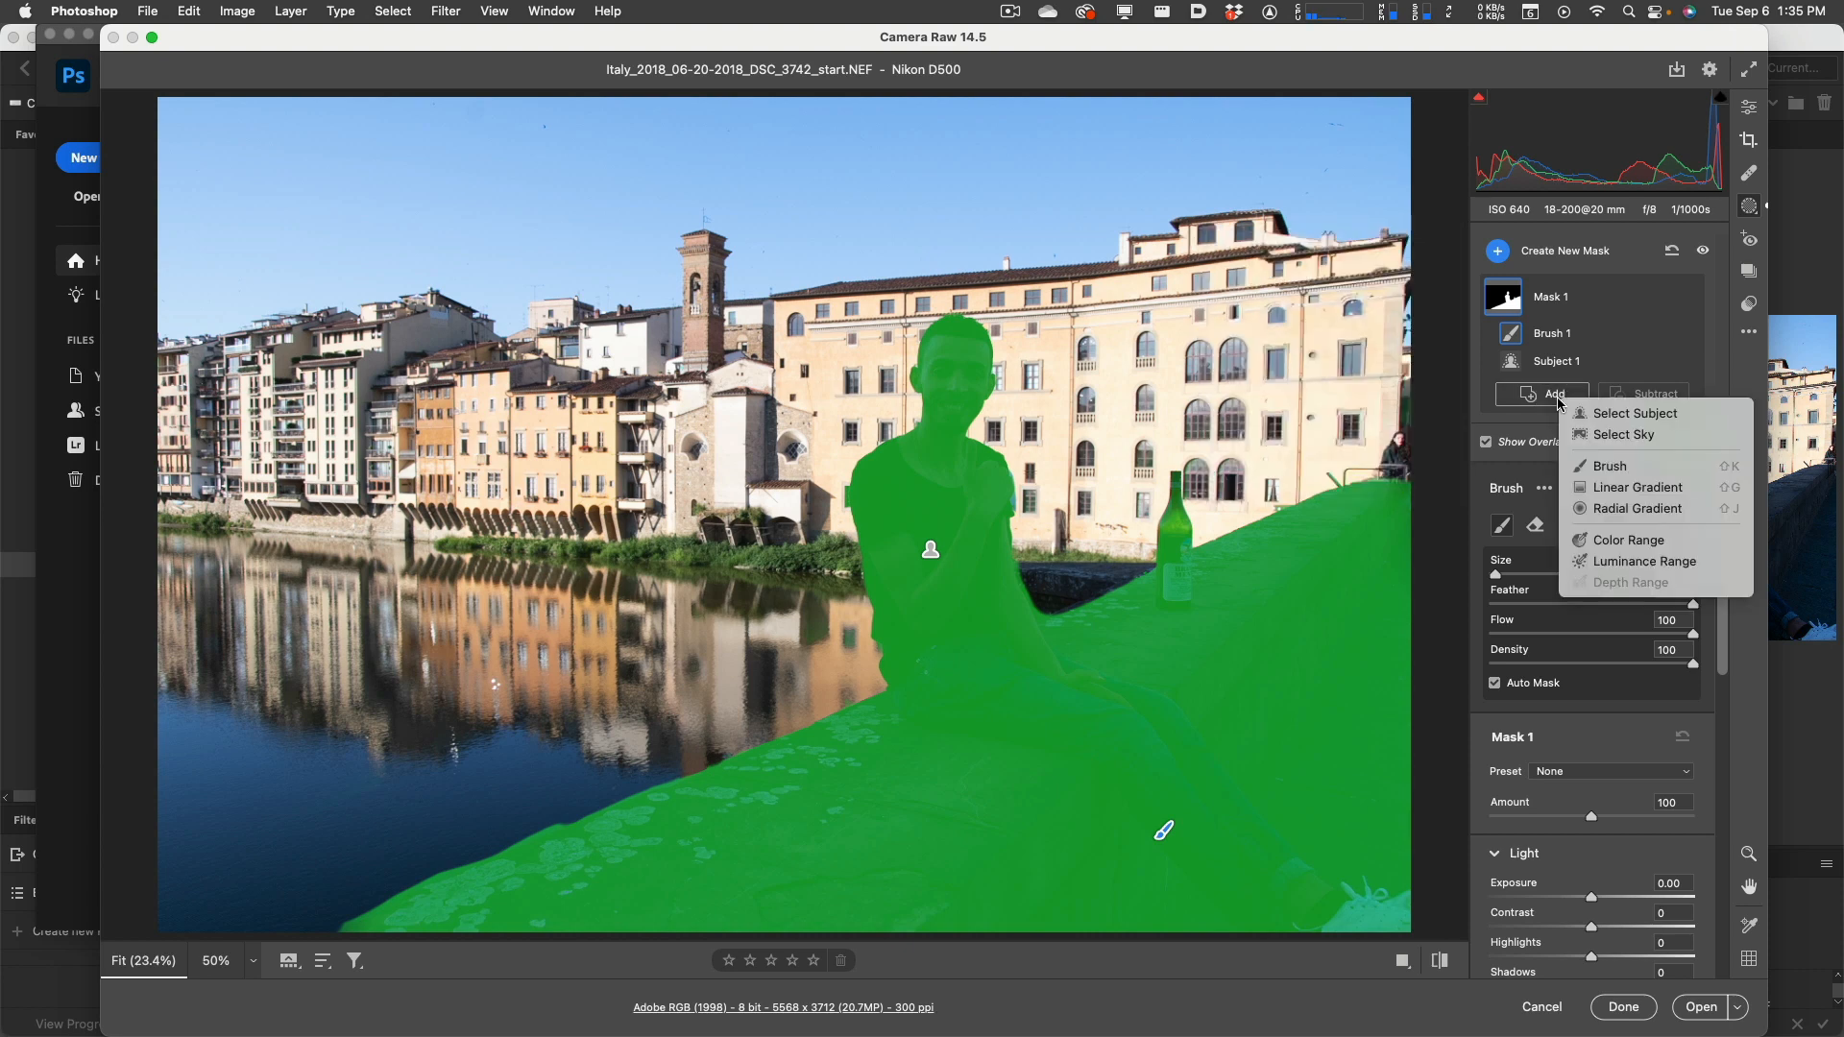
pyautogui.click(1556, 402)
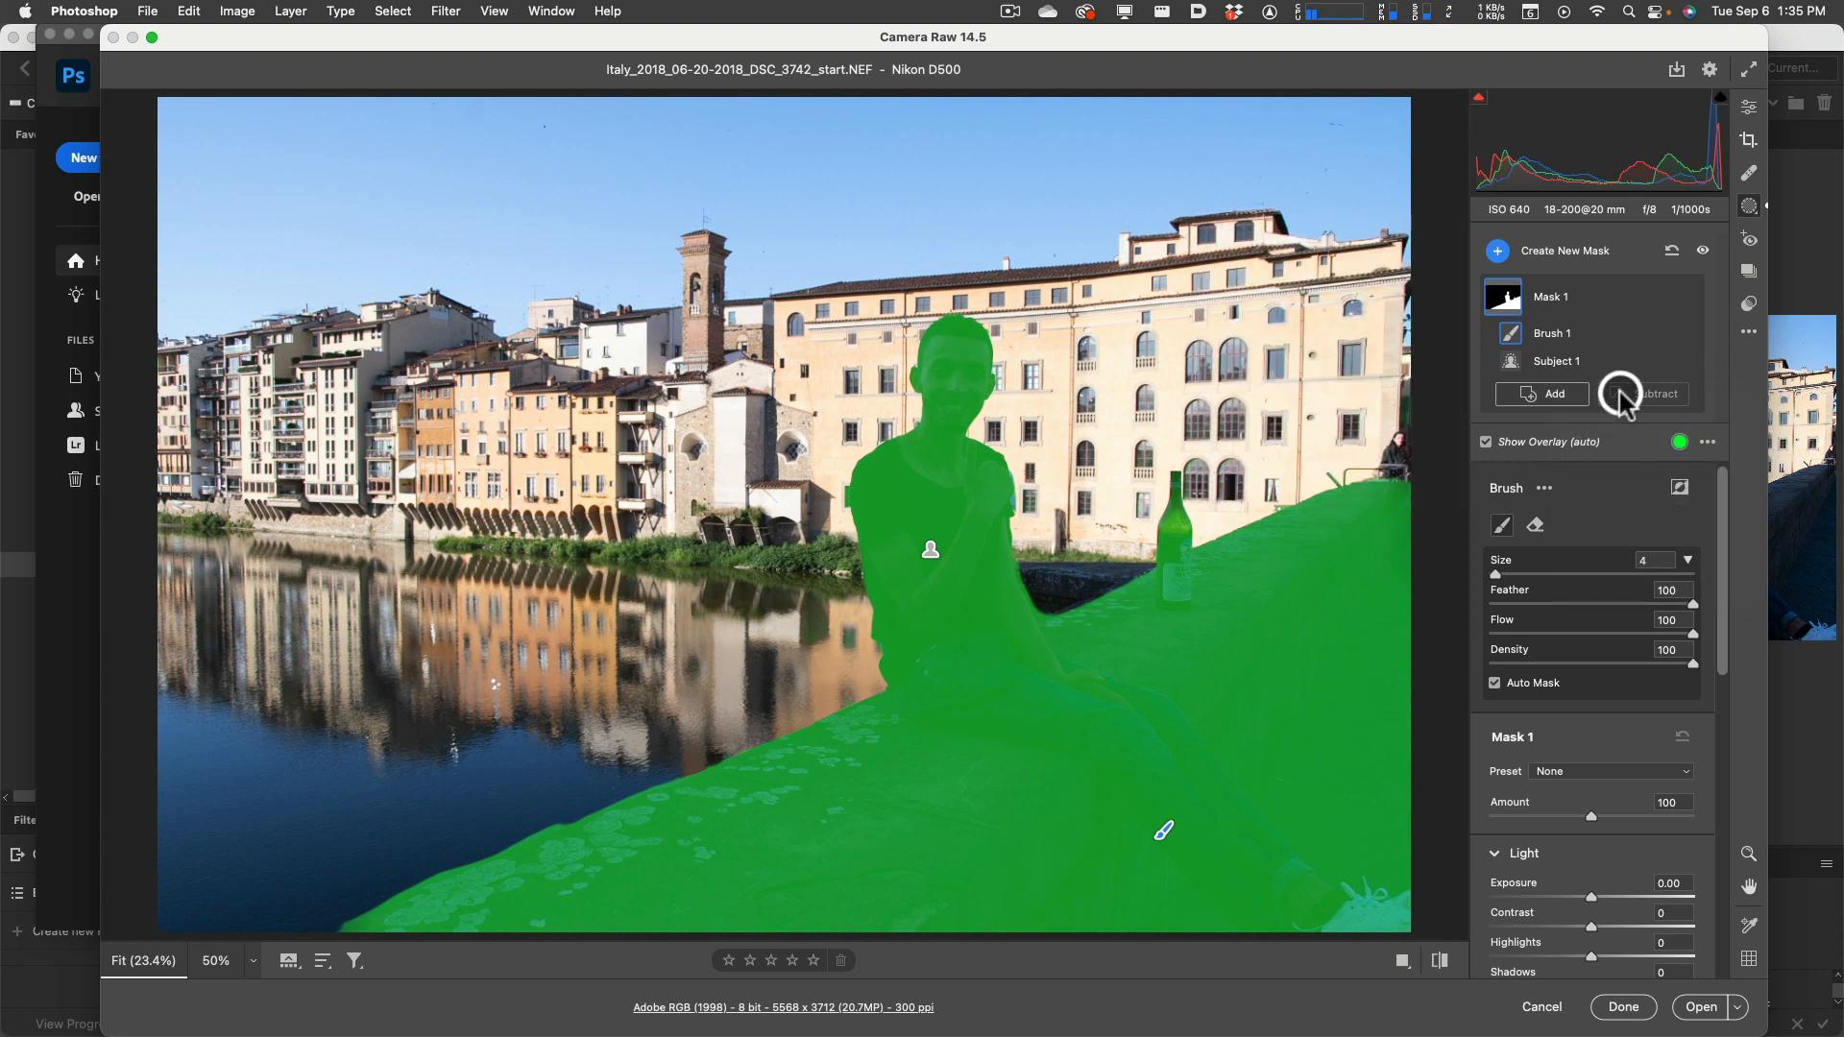
pyautogui.click(1667, 395)
pyautogui.click(1646, 395)
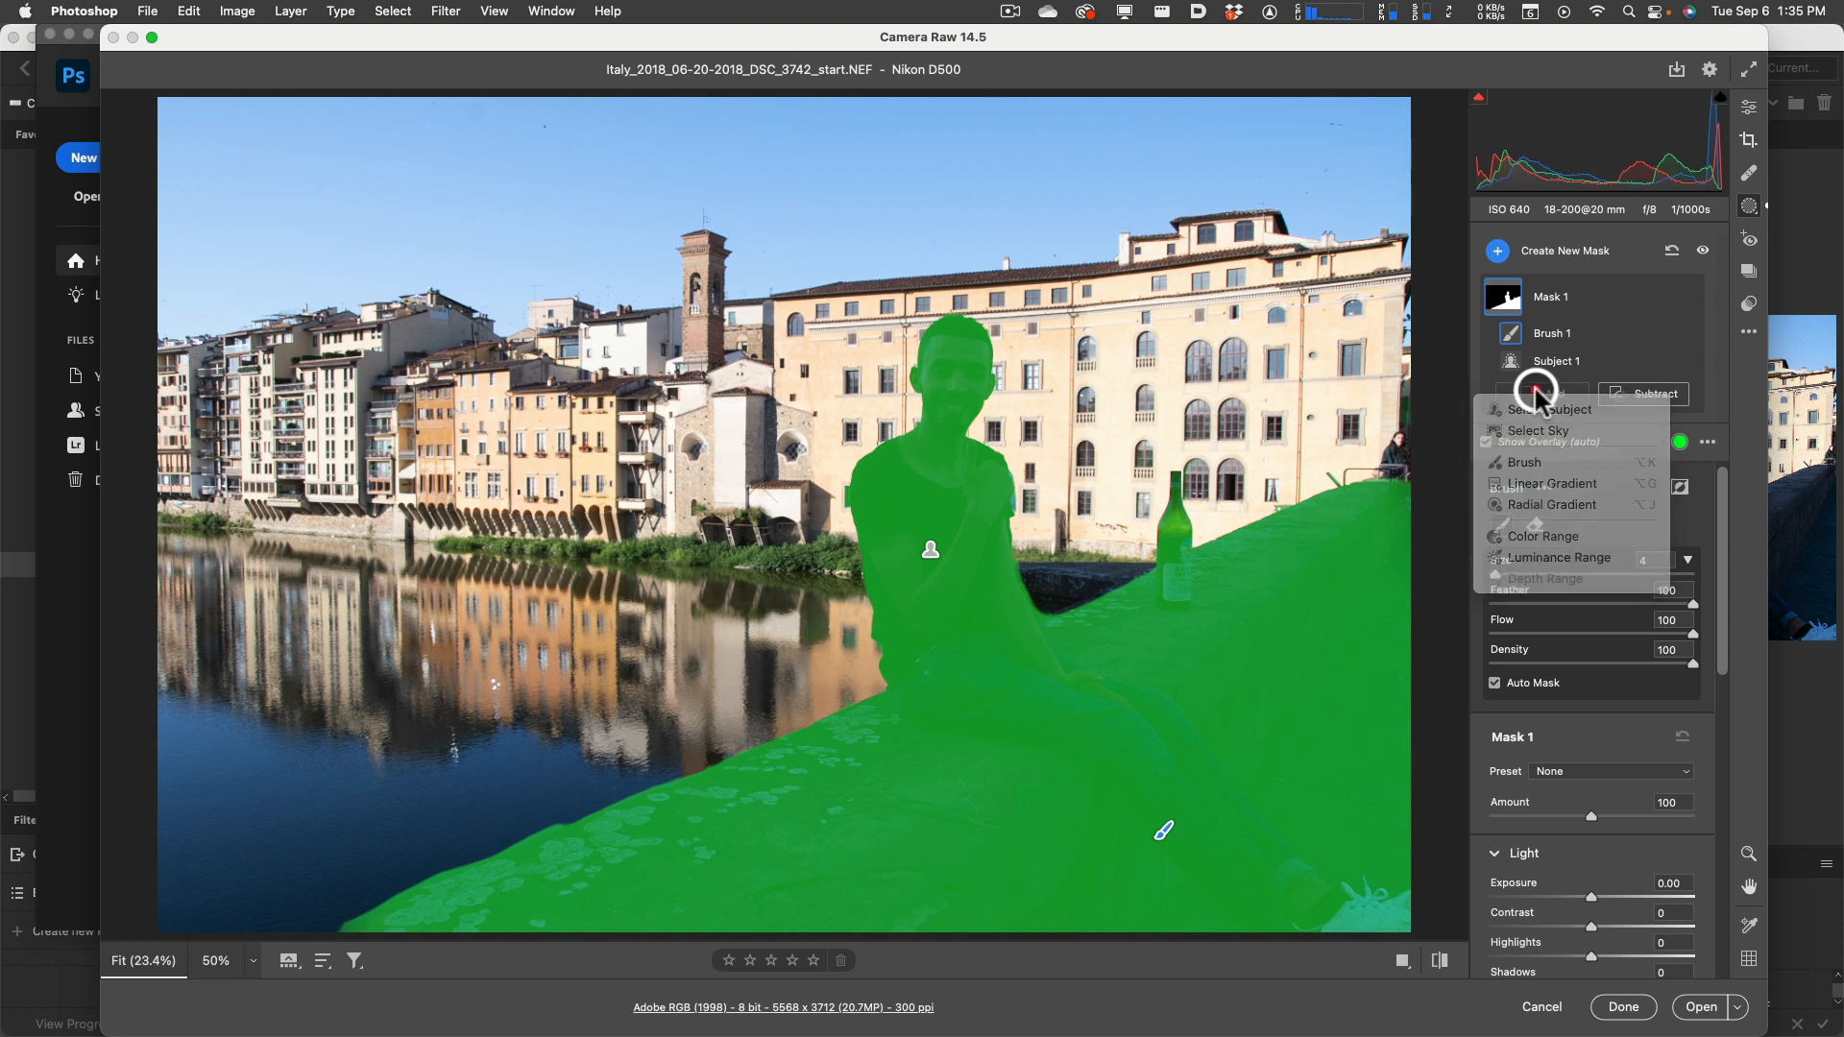
pyautogui.click(1662, 333)
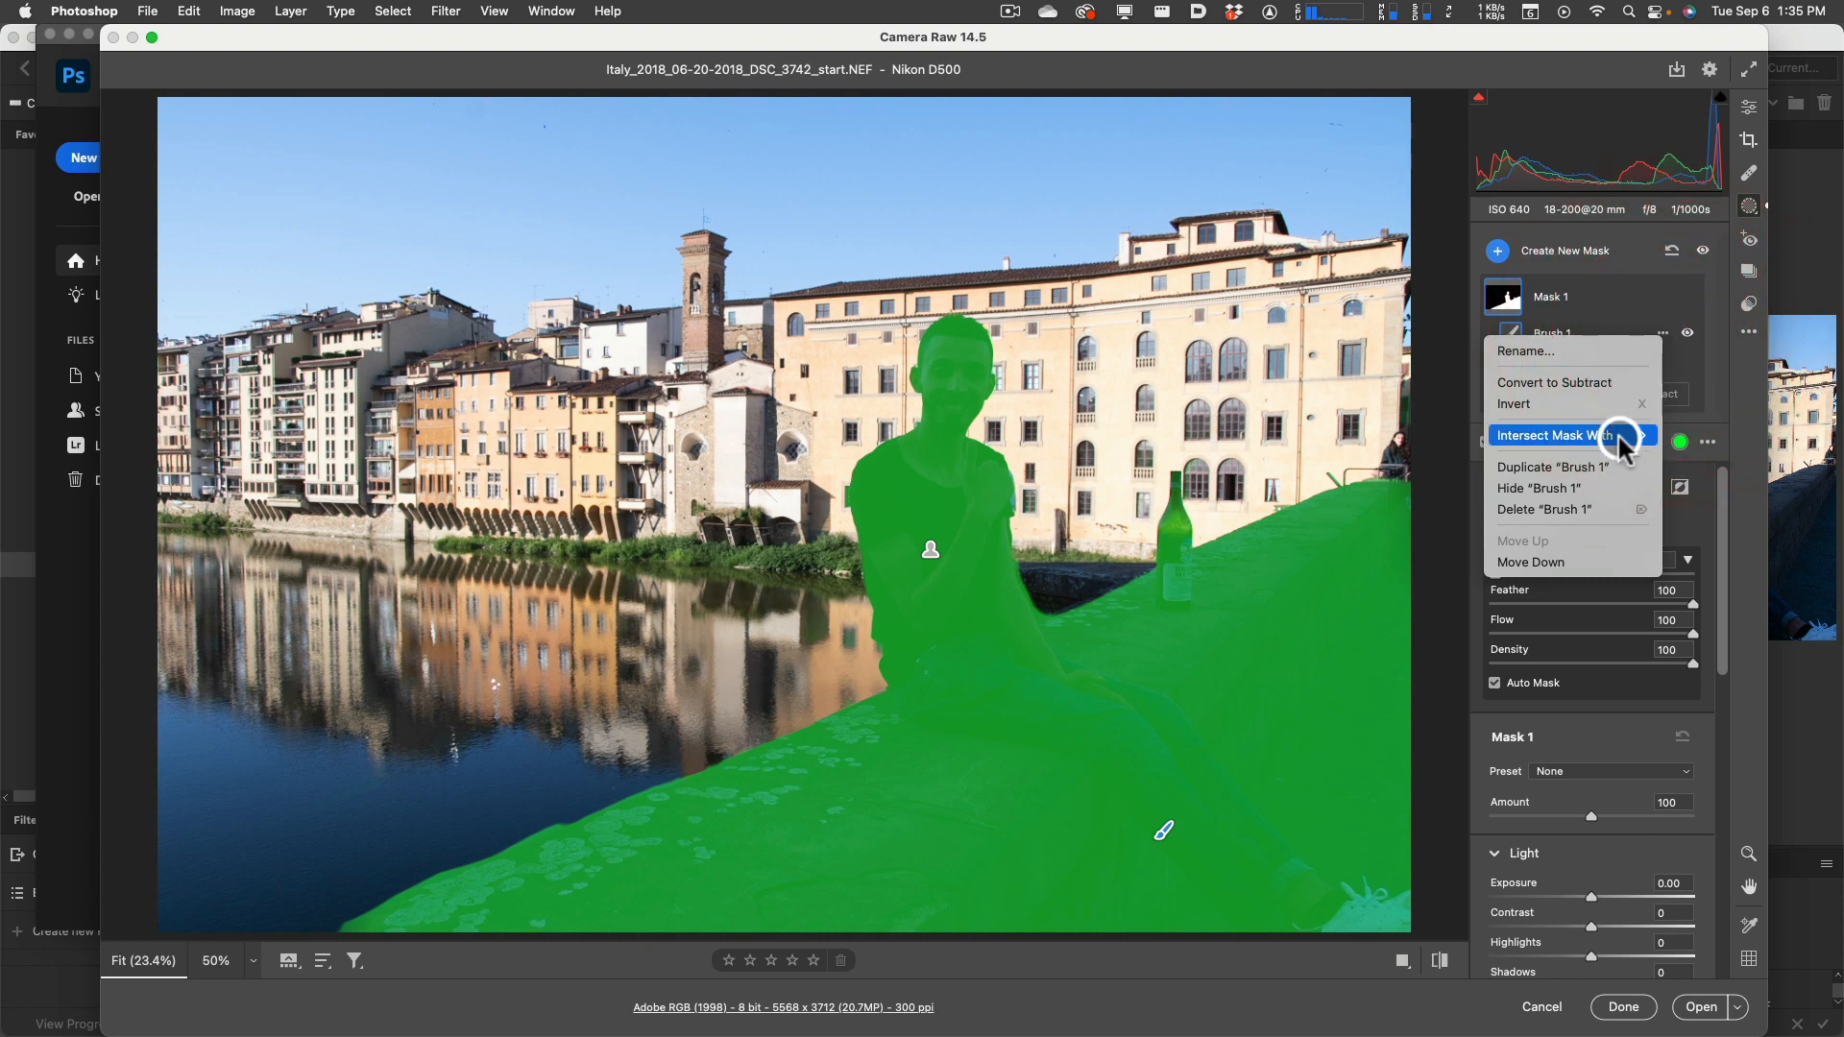
pyautogui.moveTo(1621, 444)
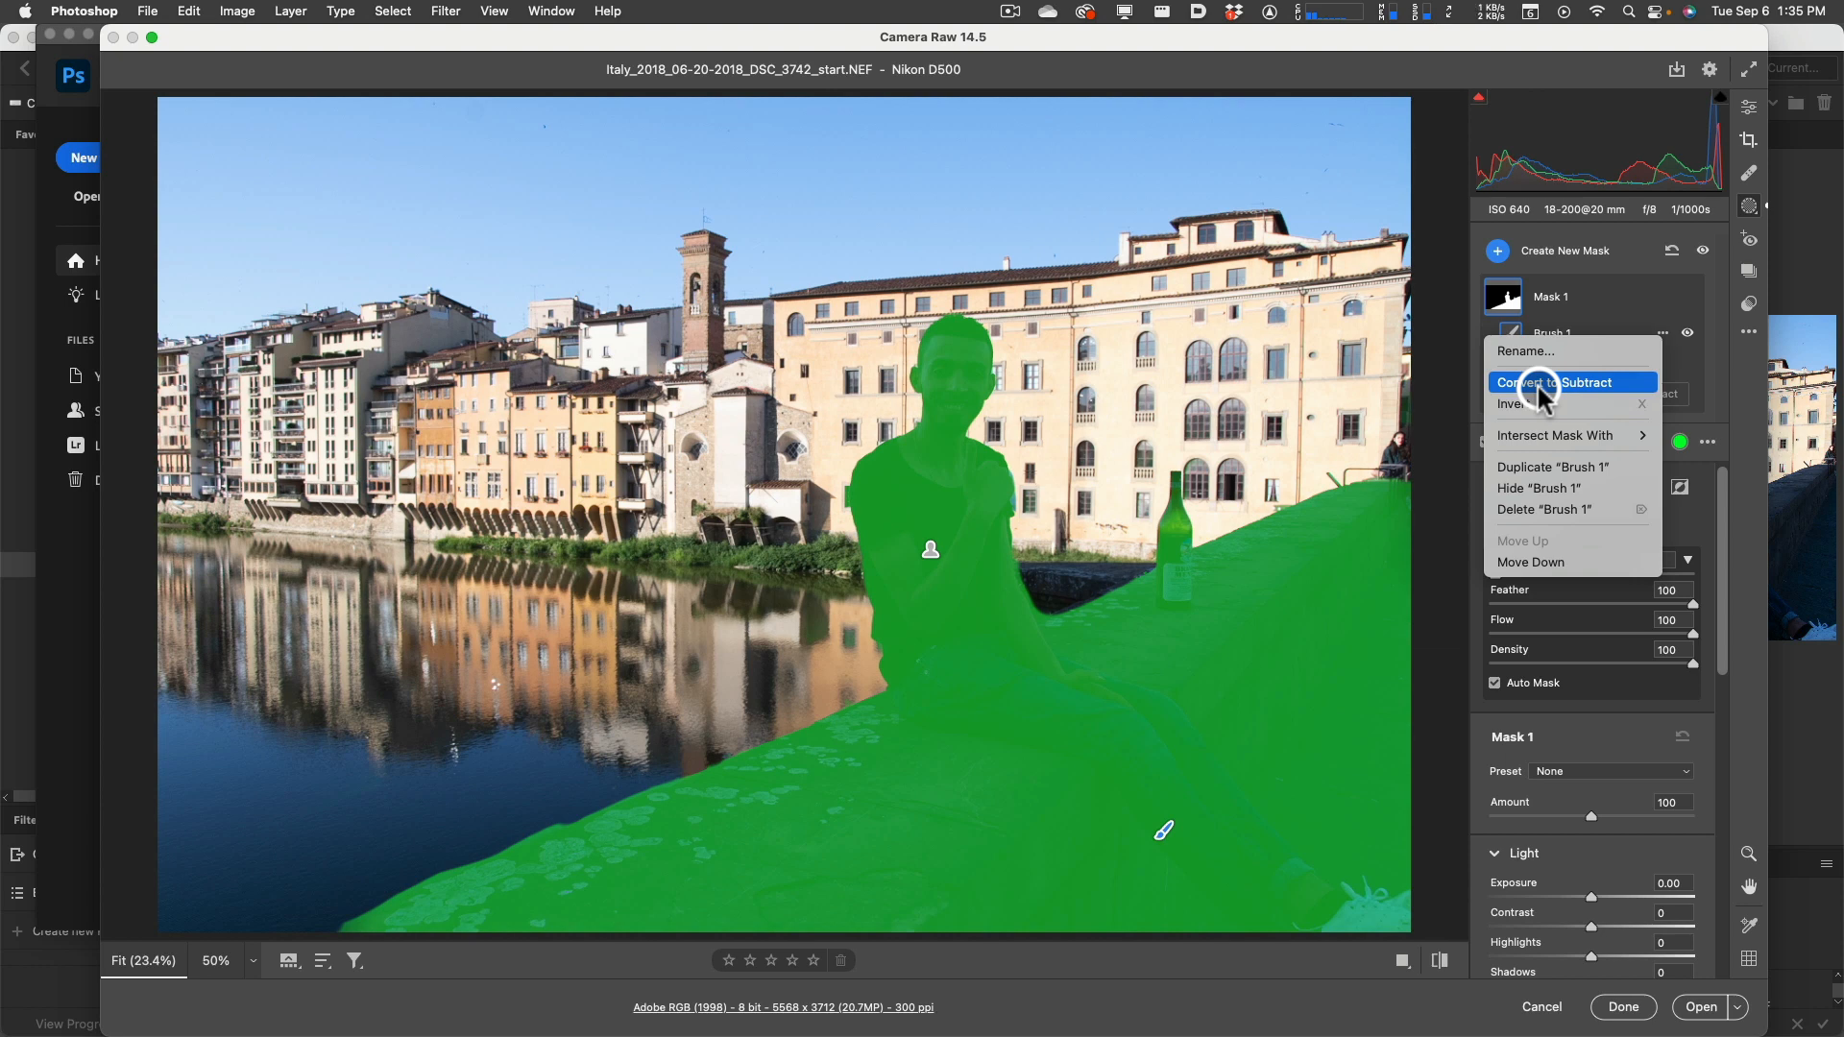
pyautogui.click(1610, 309)
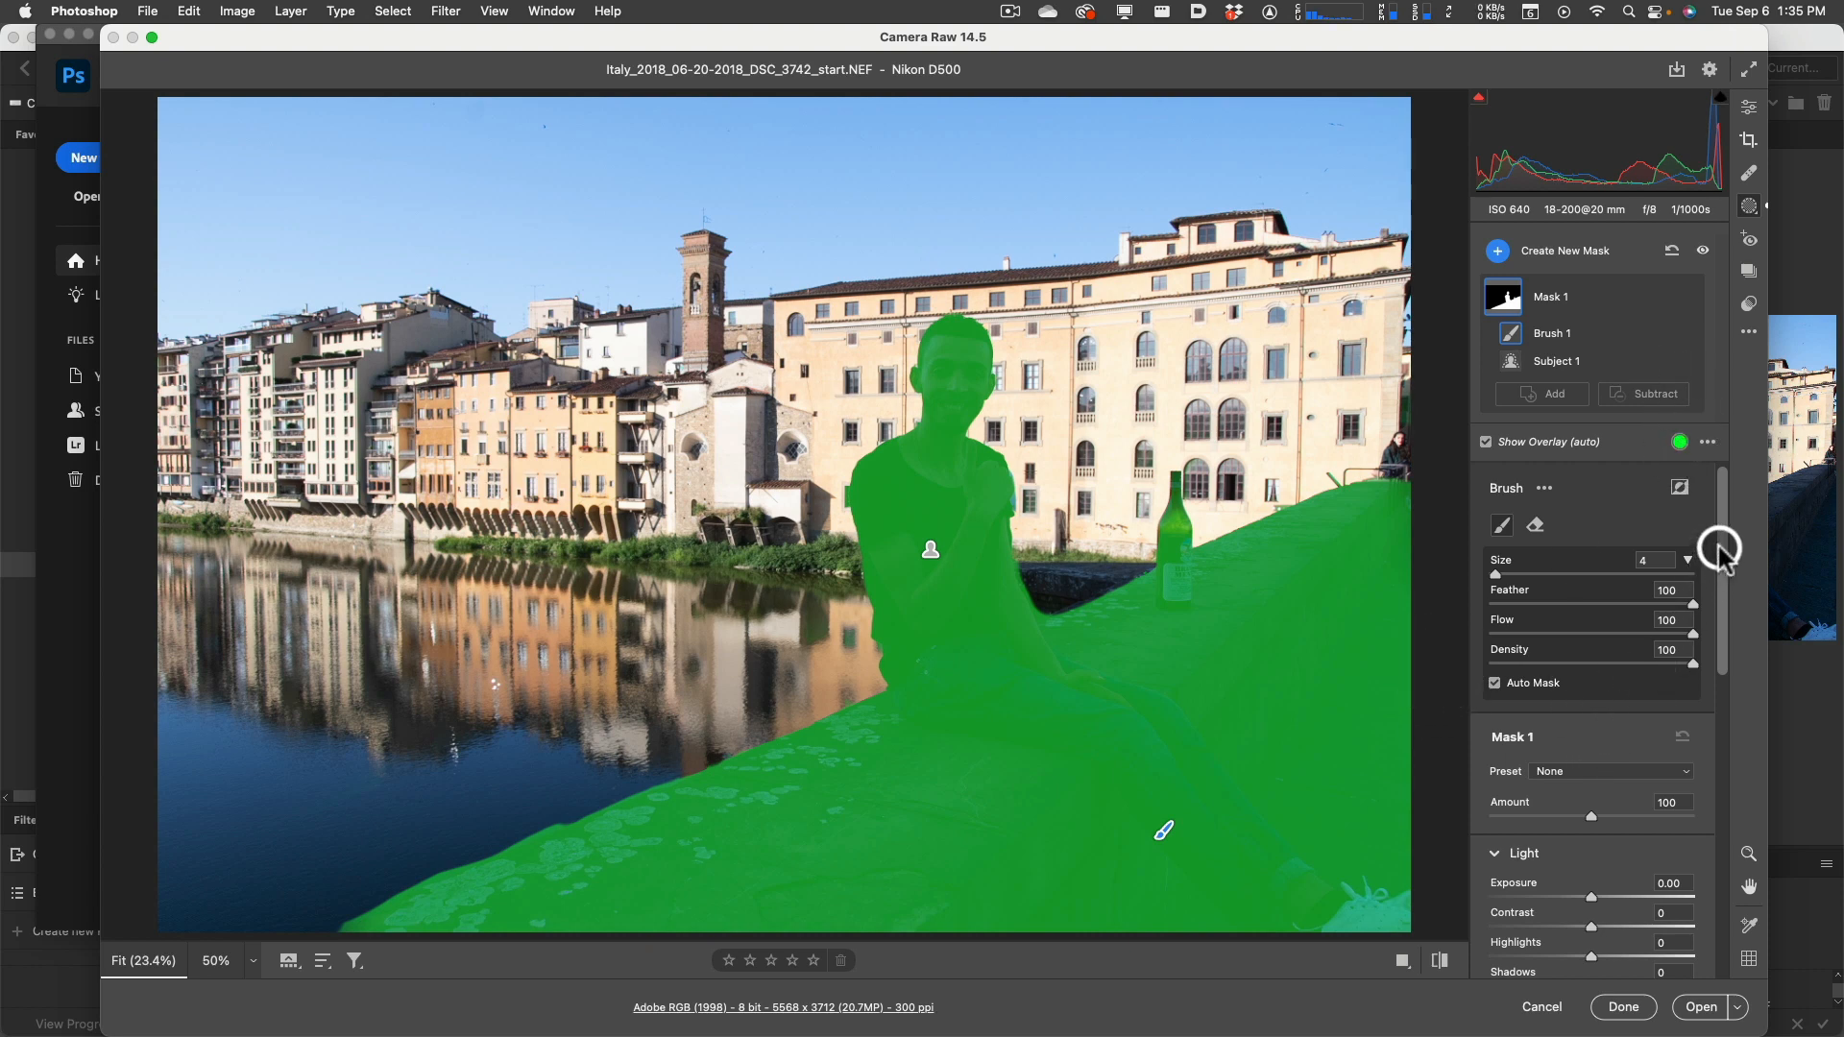
# Step: Raise the Exposure of Mask 1 to +2.20 and turn off the mask overlay
pyautogui.moveTo(1719, 549); pyautogui.dragTo(1706, 692)
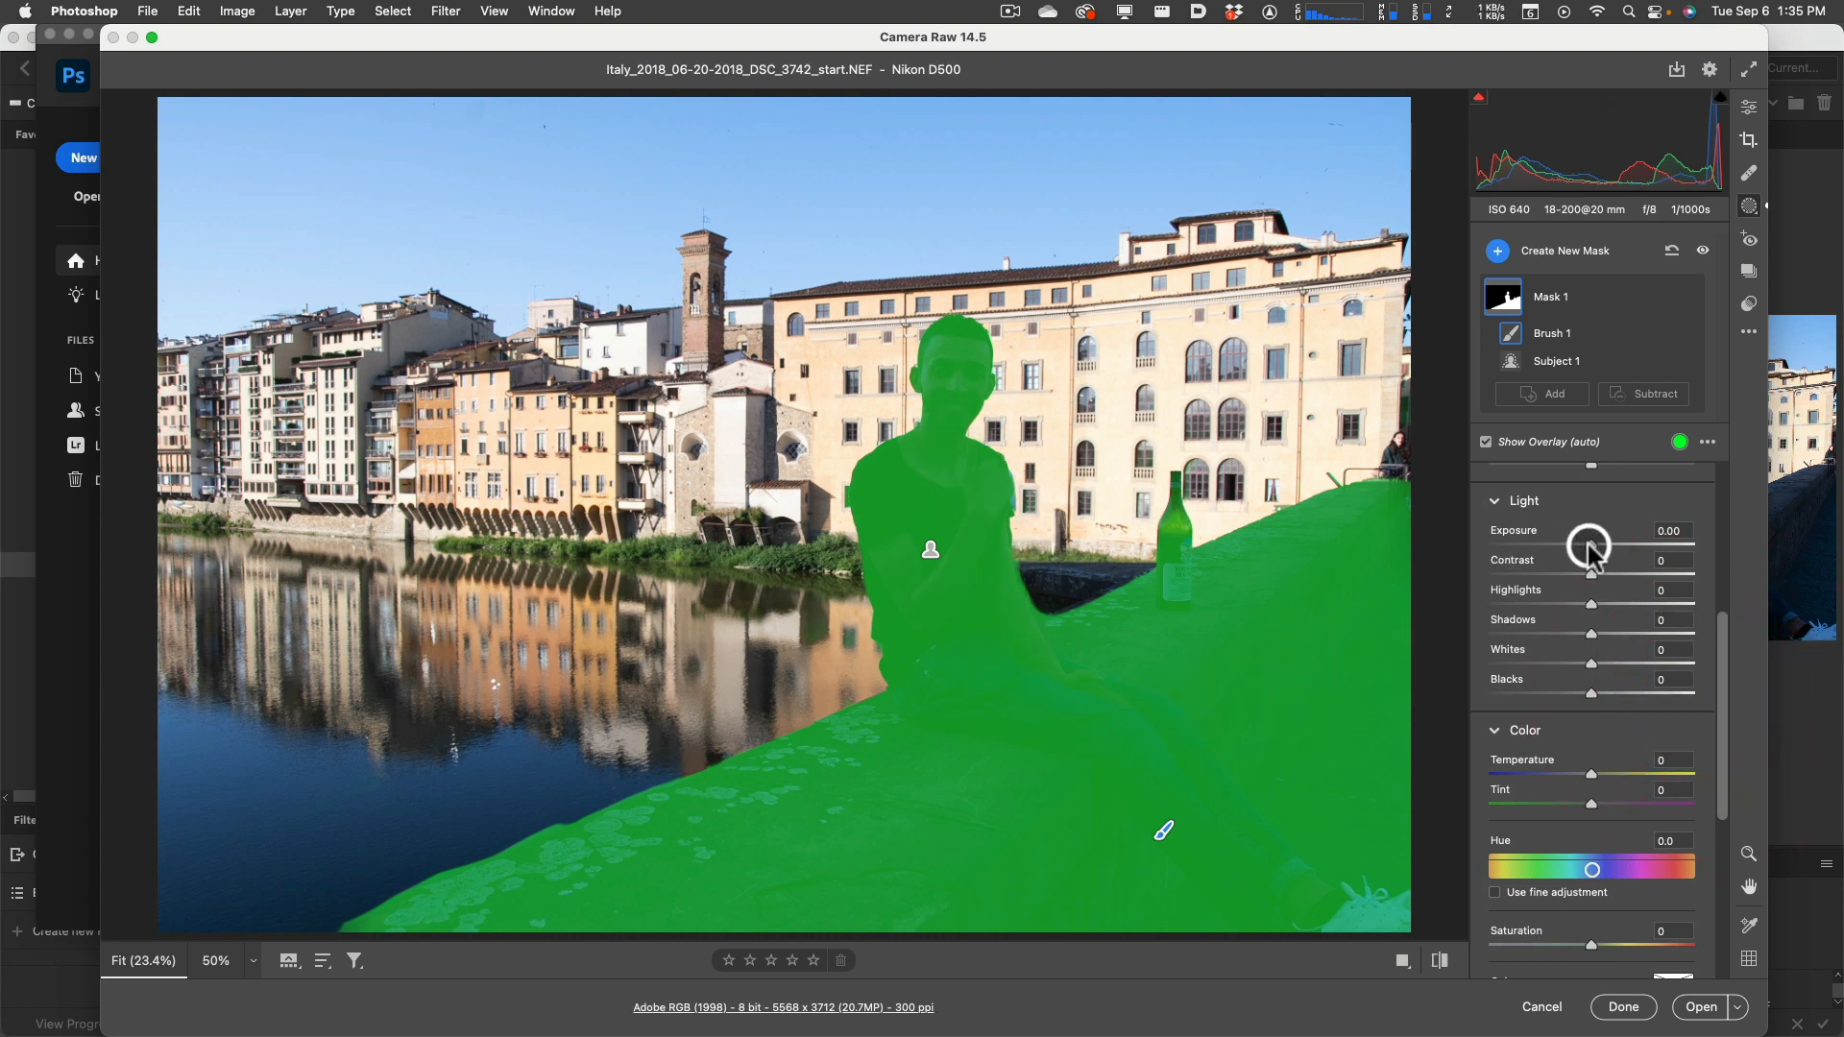
pyautogui.moveTo(1590, 547); pyautogui.dragTo(1602, 548)
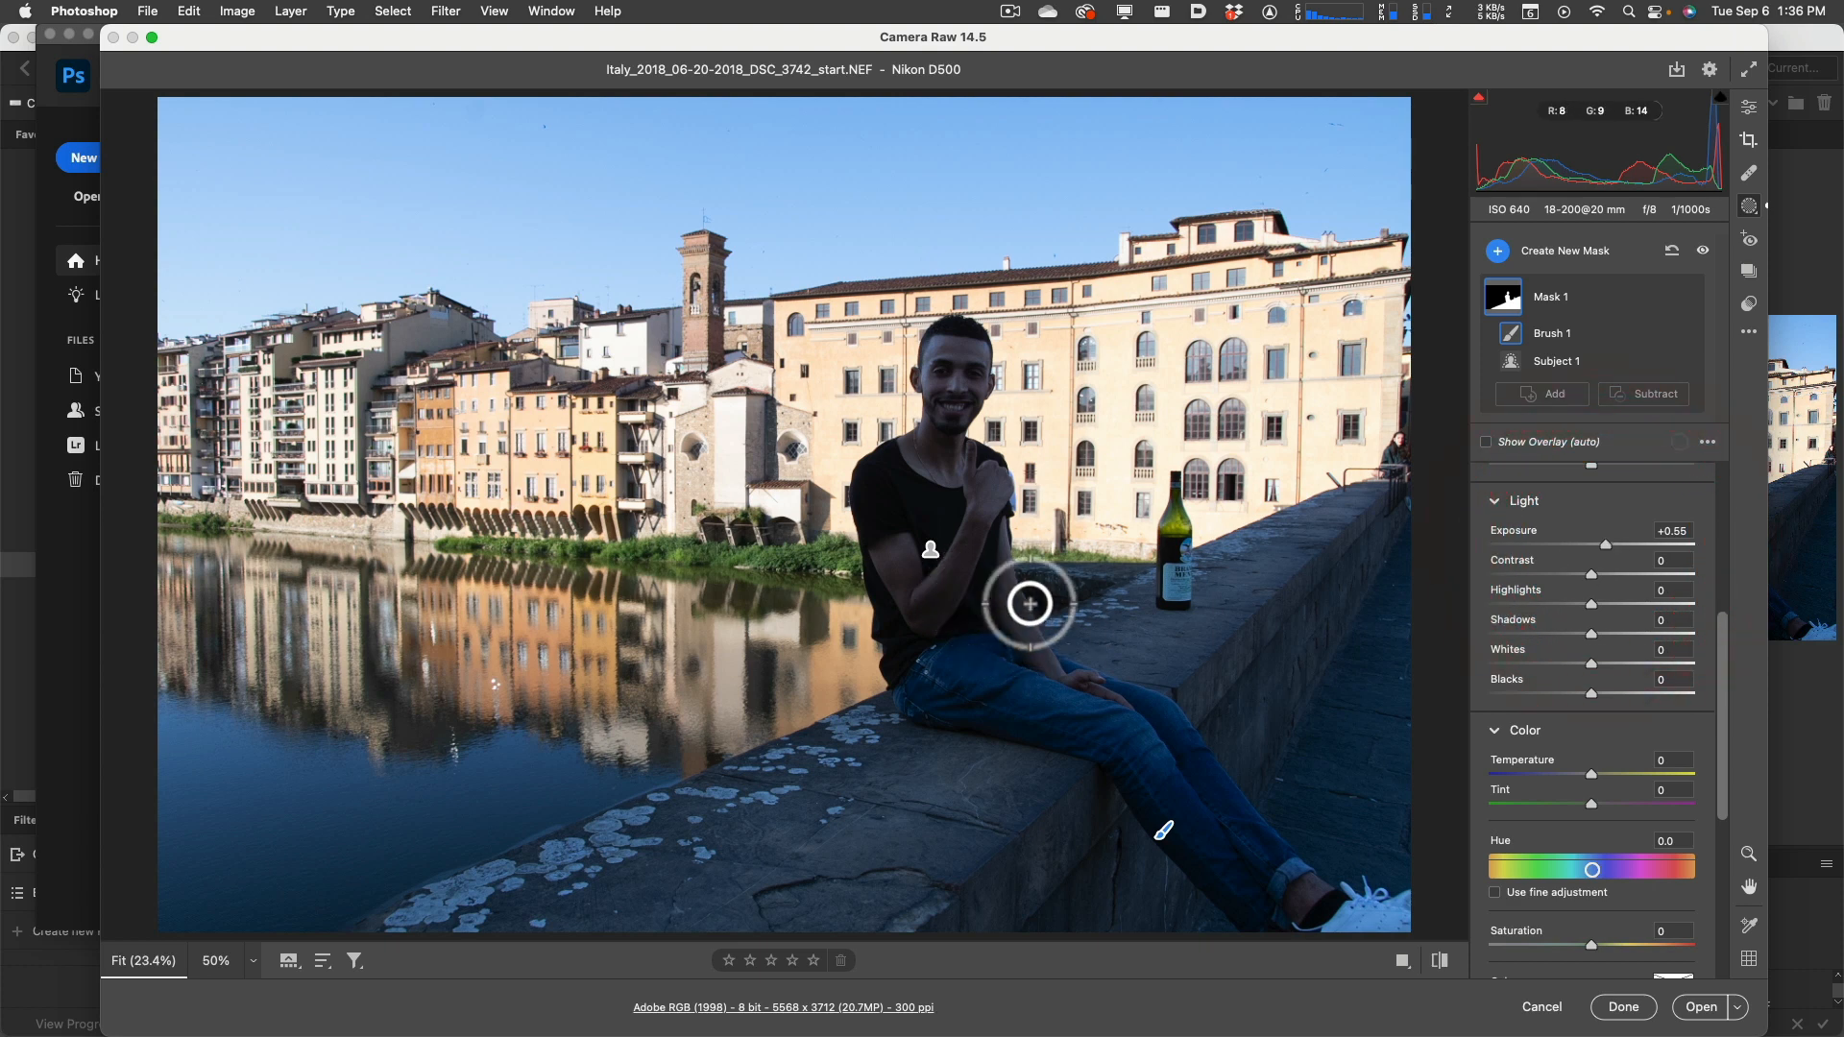
pyautogui.moveTo(1606, 548); pyautogui.dragTo(1629, 555)
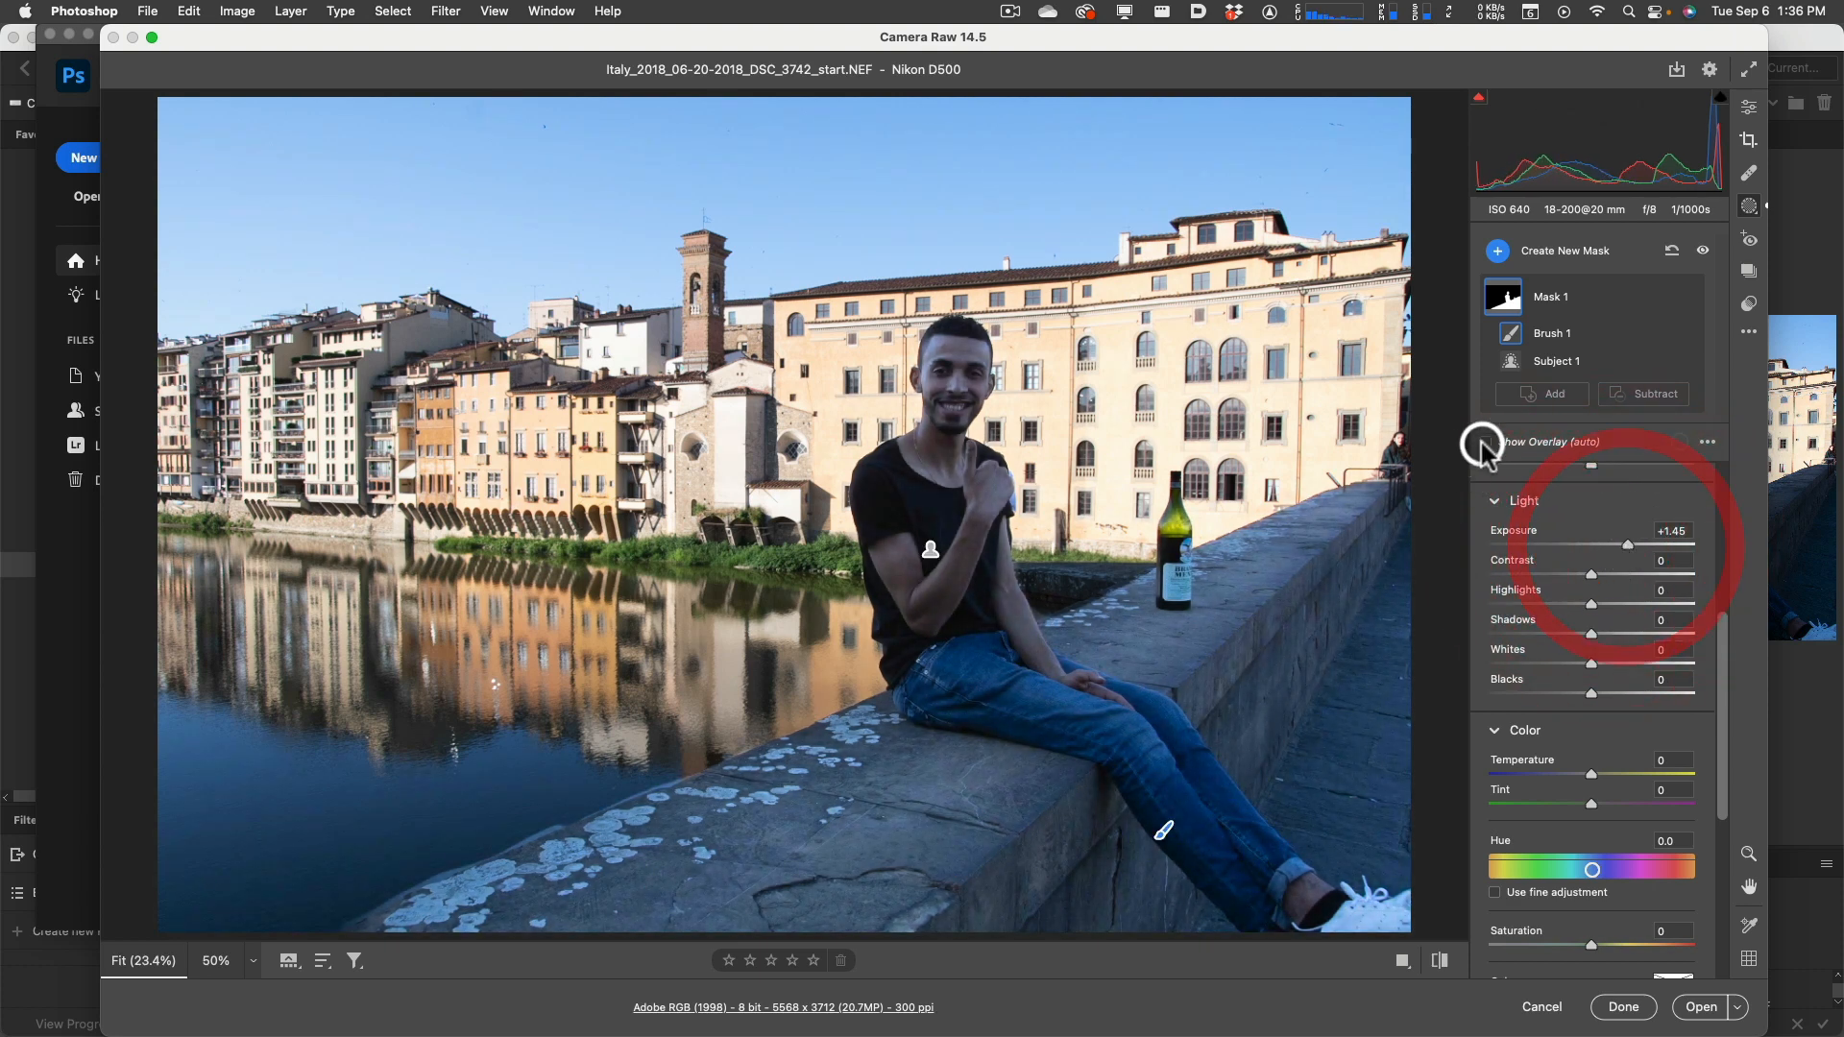
pyautogui.click(1486, 442)
pyautogui.click(1485, 442)
pyautogui.moveTo(1630, 549); pyautogui.dragTo(1644, 552)
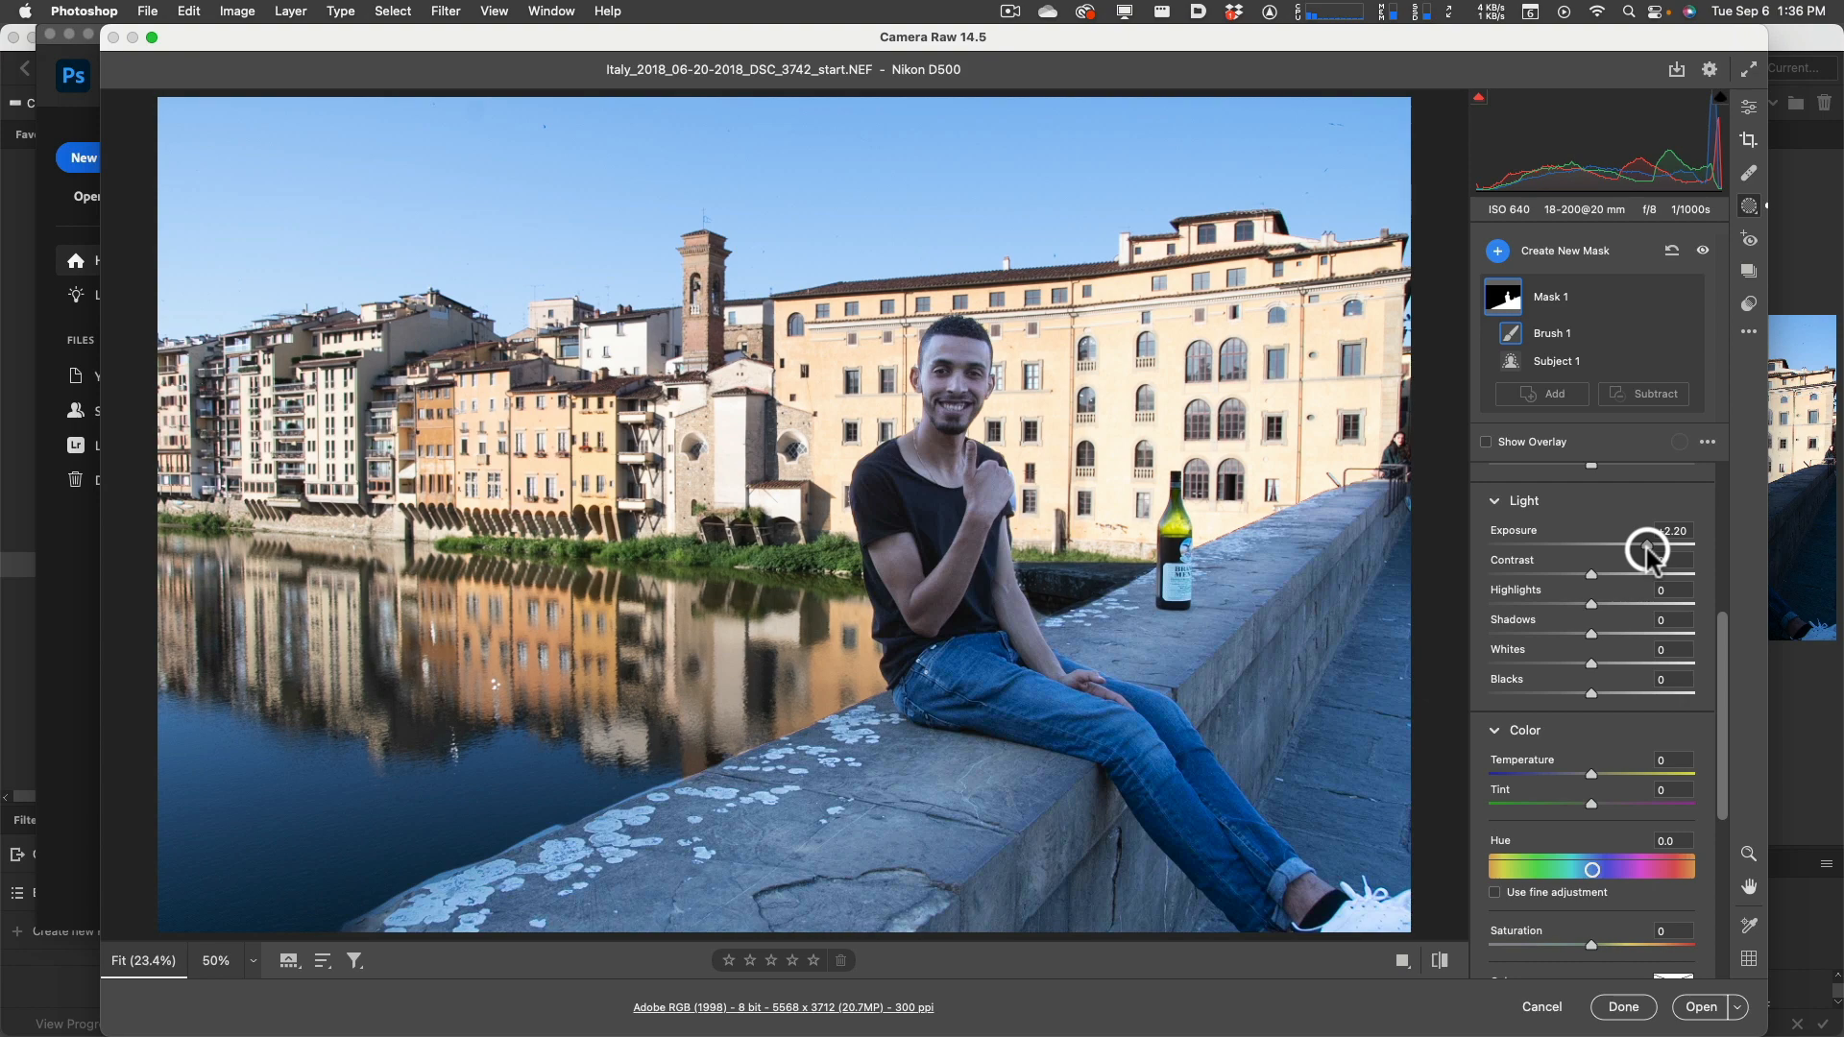
# Step: Warm the masked man and wall by setting the Temperature of Mask 1 to +48
pyautogui.click(1374, 688)
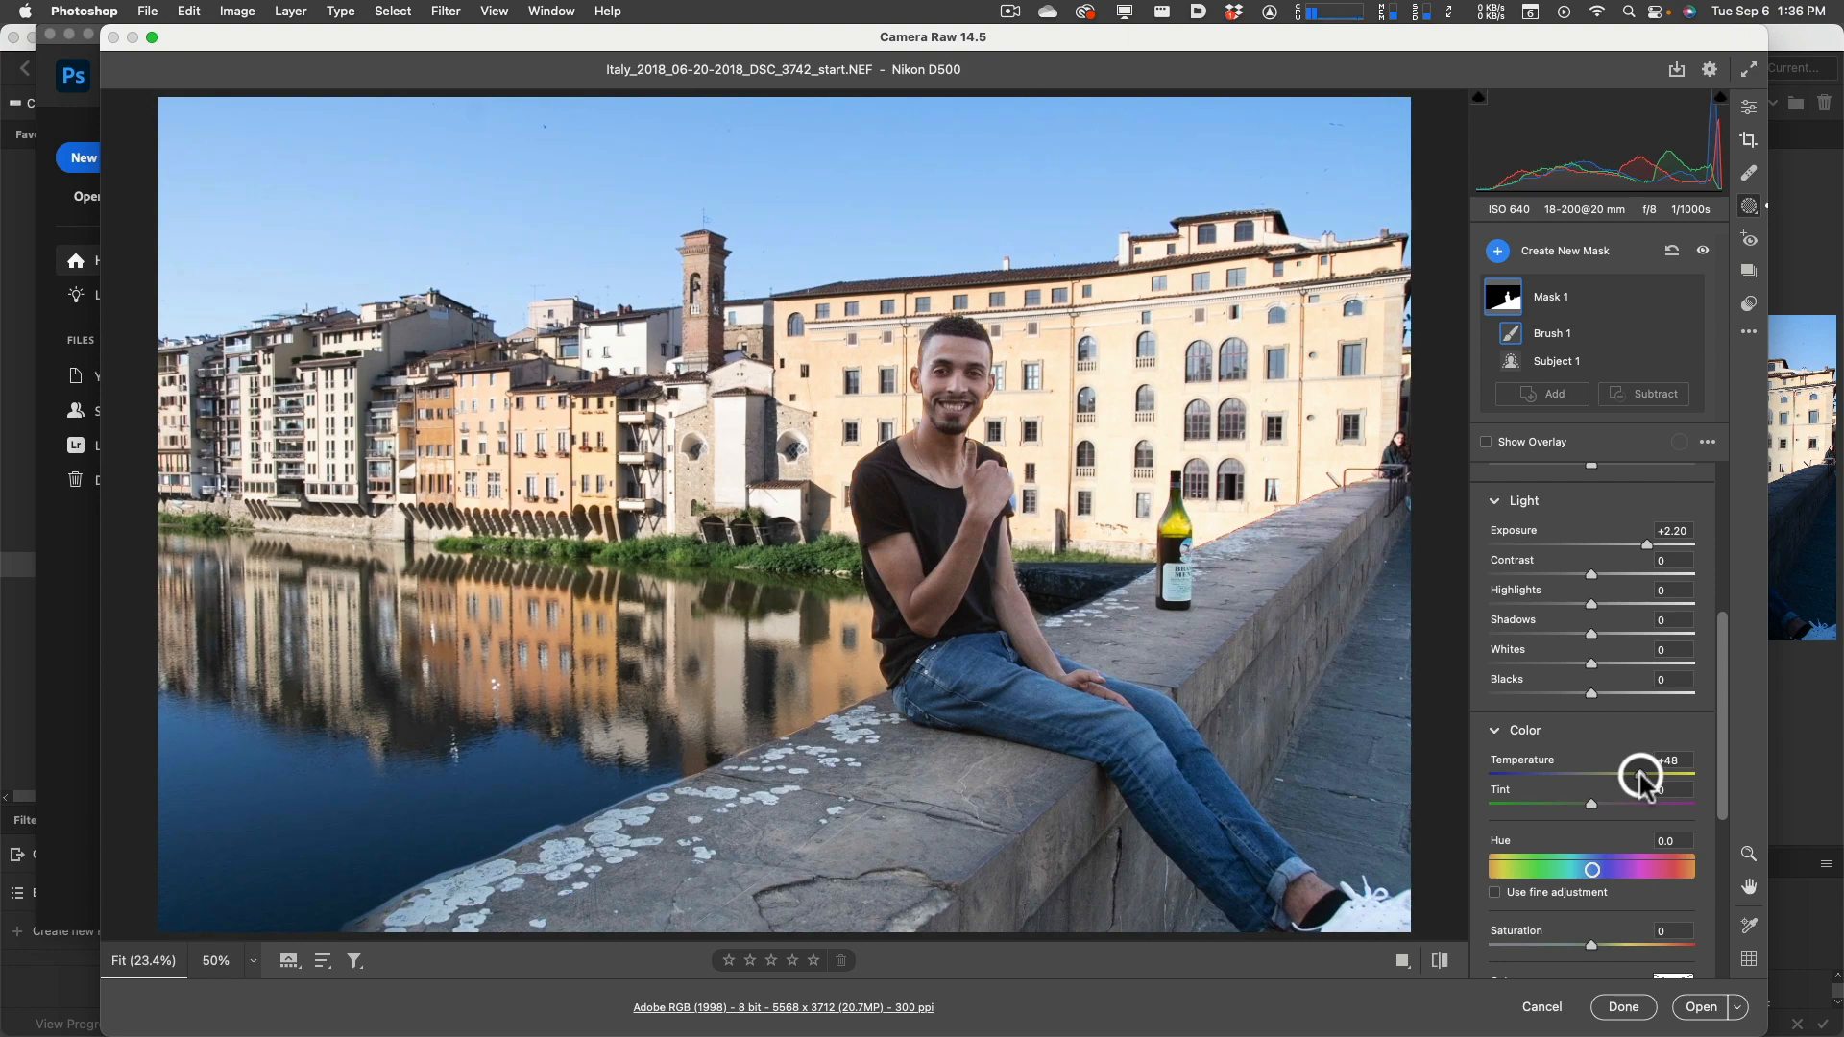
pyautogui.moveTo(1640, 774); pyautogui.dragTo(1639, 774)
pyautogui.scroll(-2, 1719, 692)
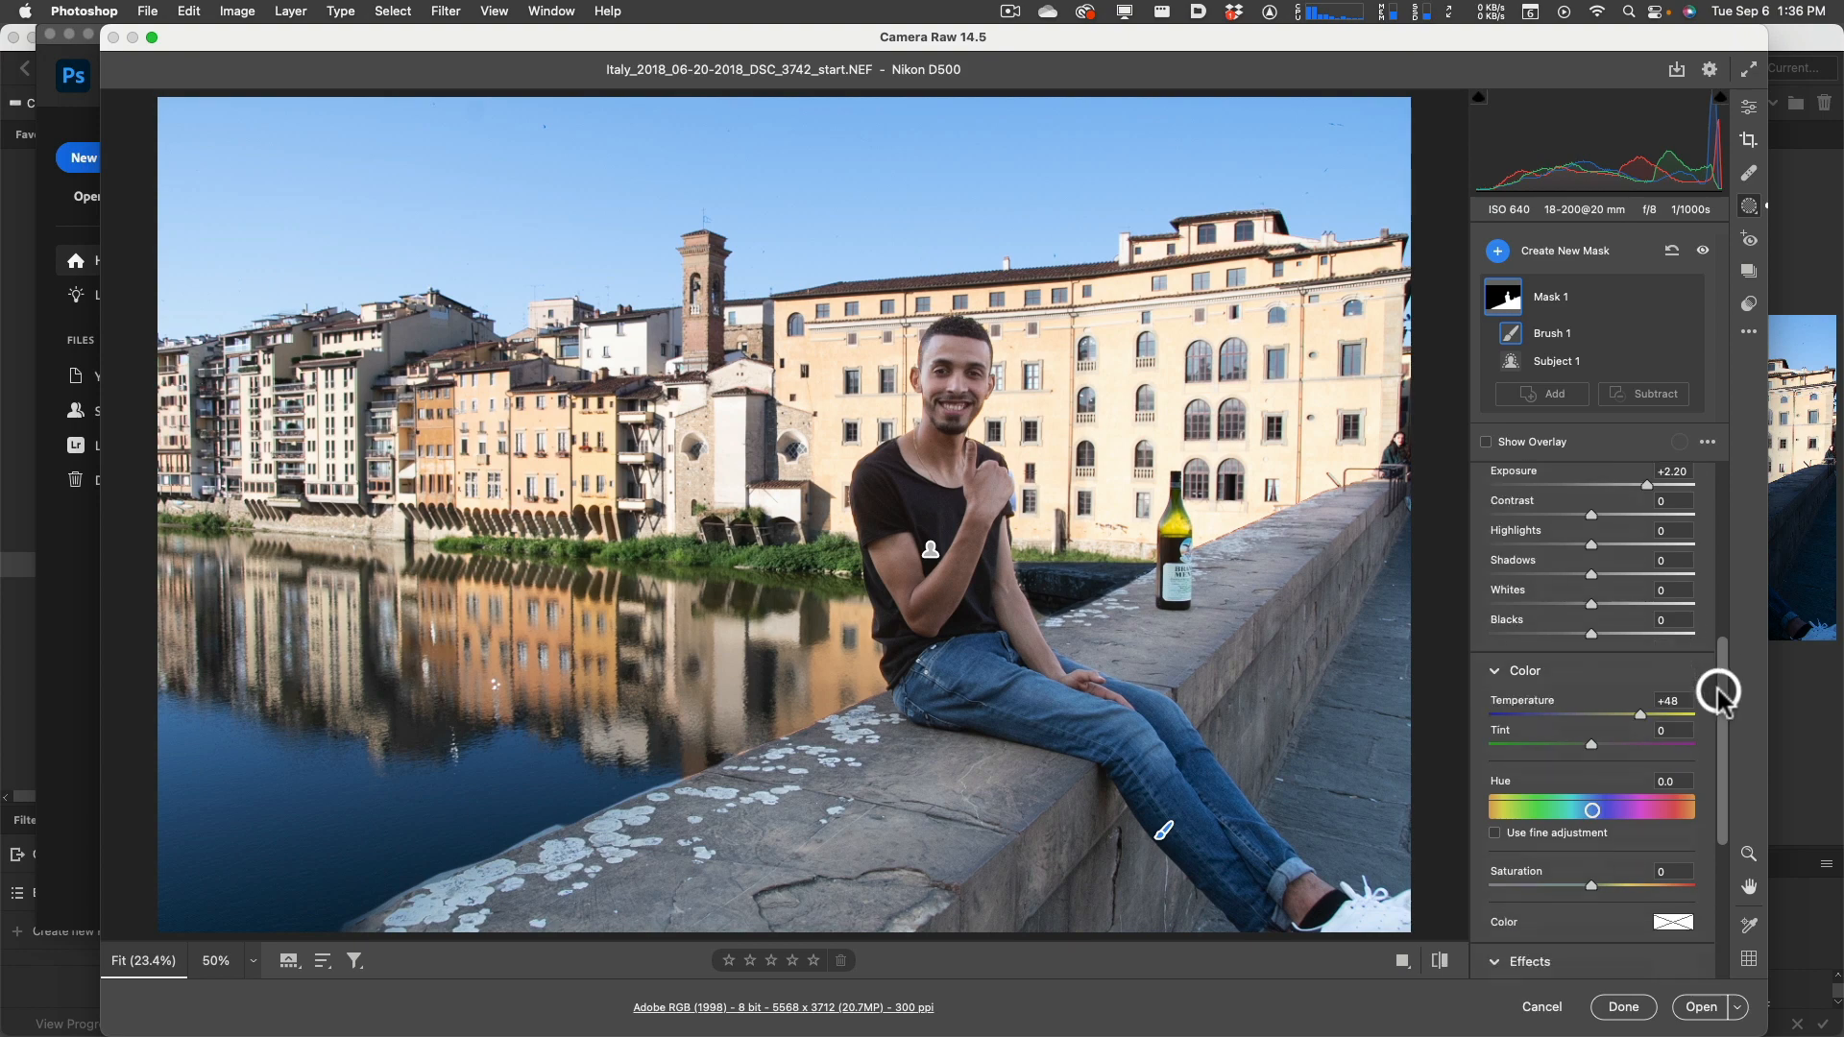
# Step: Raise the Shadows of Mask 1 to +8
pyautogui.scroll(-3, 1719, 692)
pyautogui.click(1687, 703)
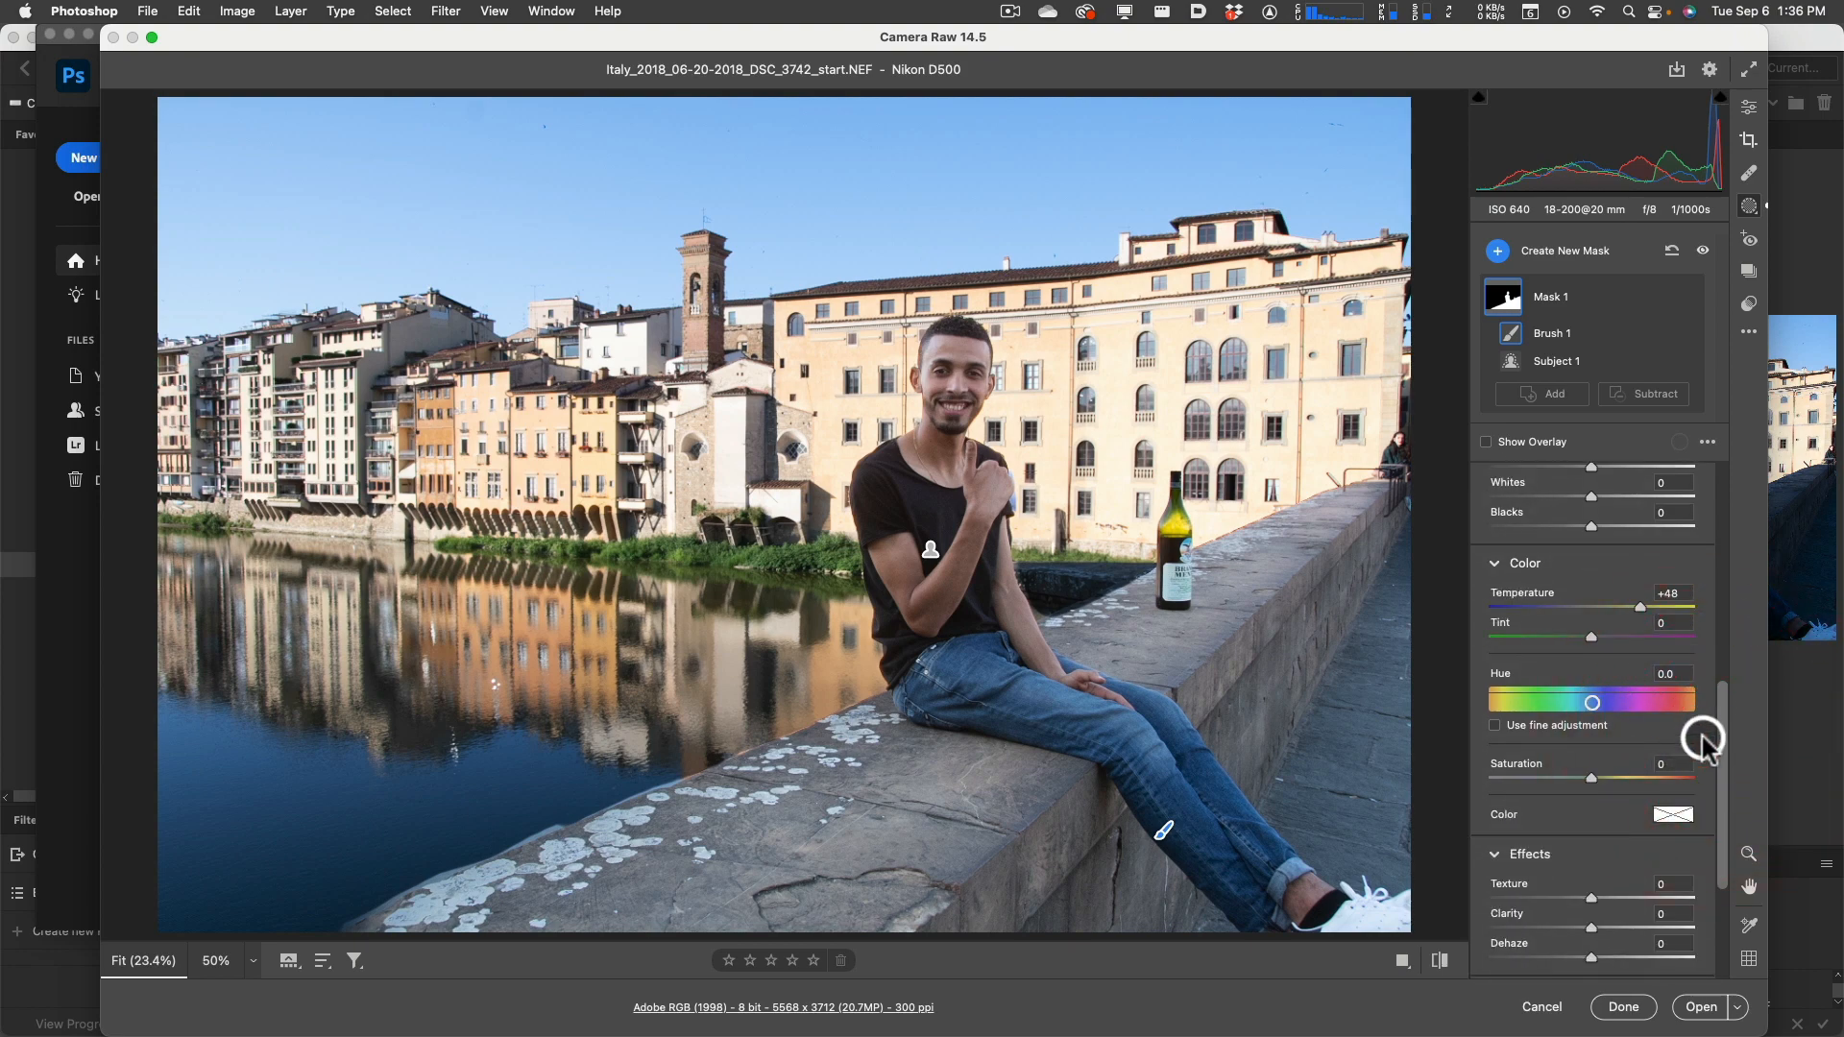
pyautogui.moveTo(1723, 725); pyautogui.dragTo(1709, 624)
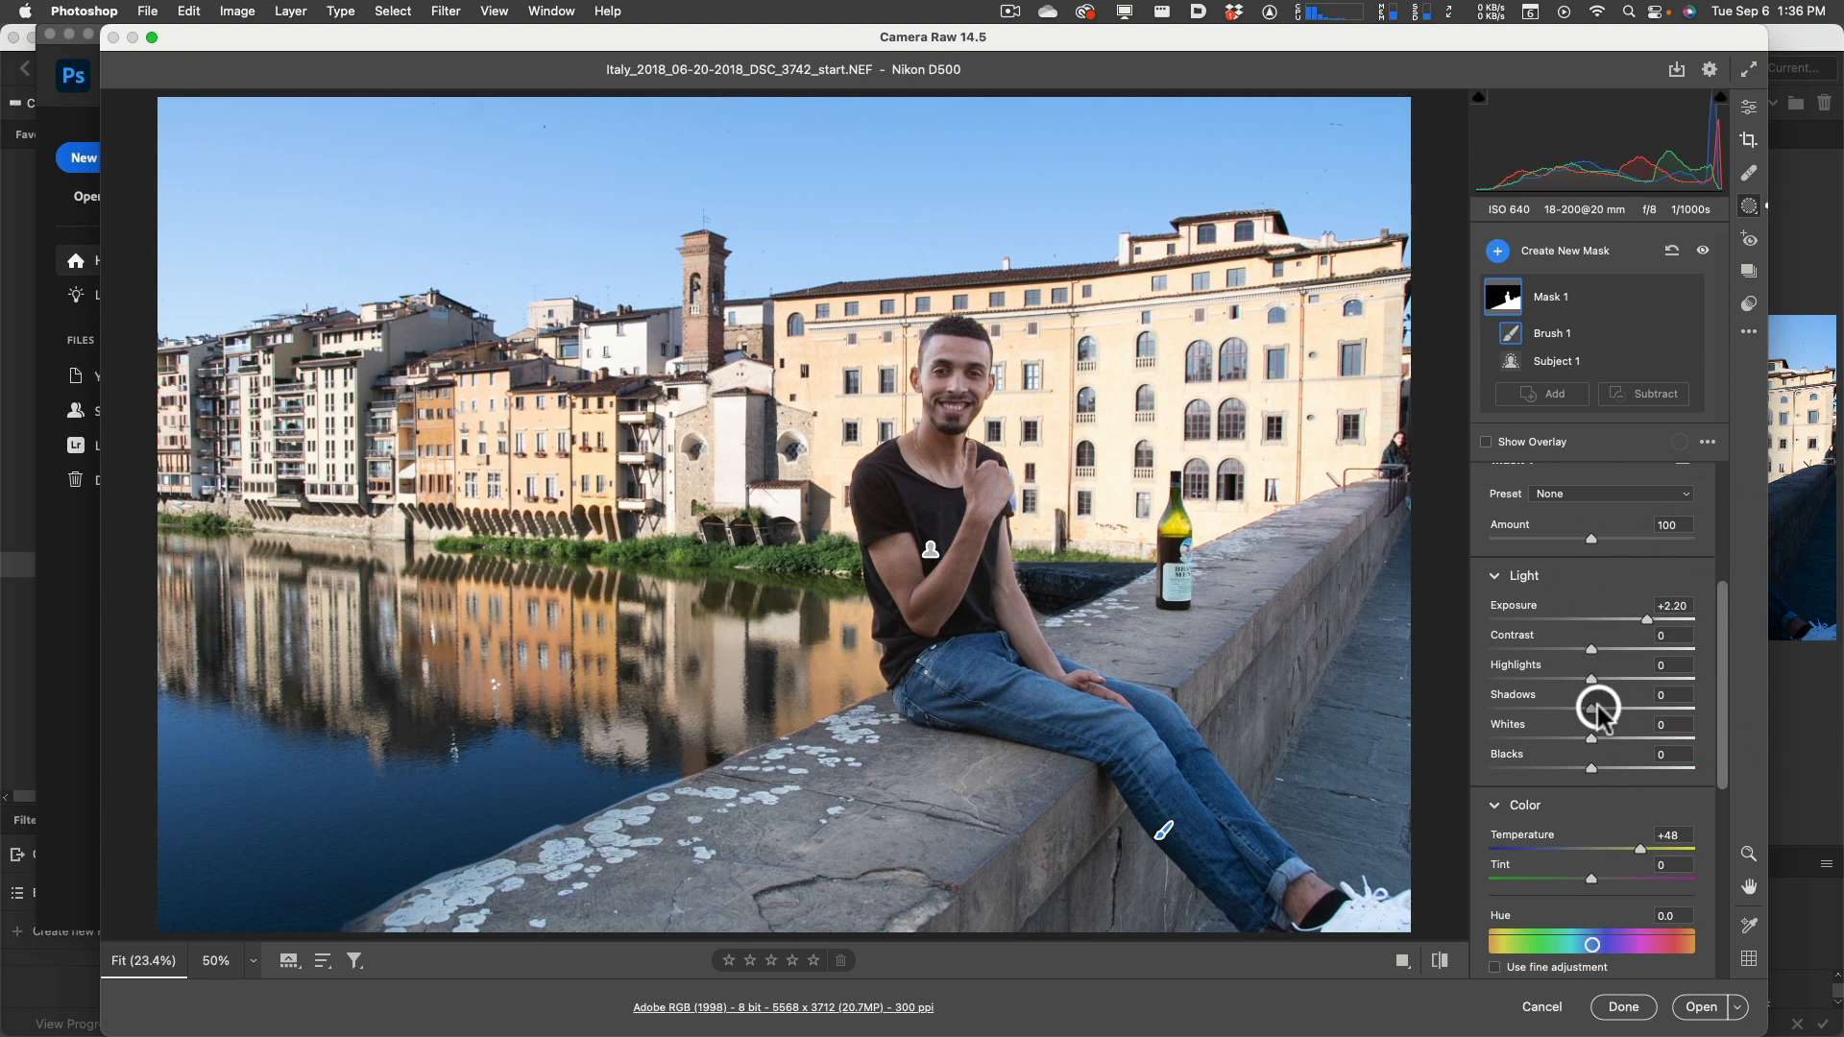
pyautogui.moveTo(1597, 707)
pyautogui.mouseDown()
pyautogui.moveTo(1673, 701)
pyautogui.moveTo(1596, 716)
pyautogui.mouseUp()
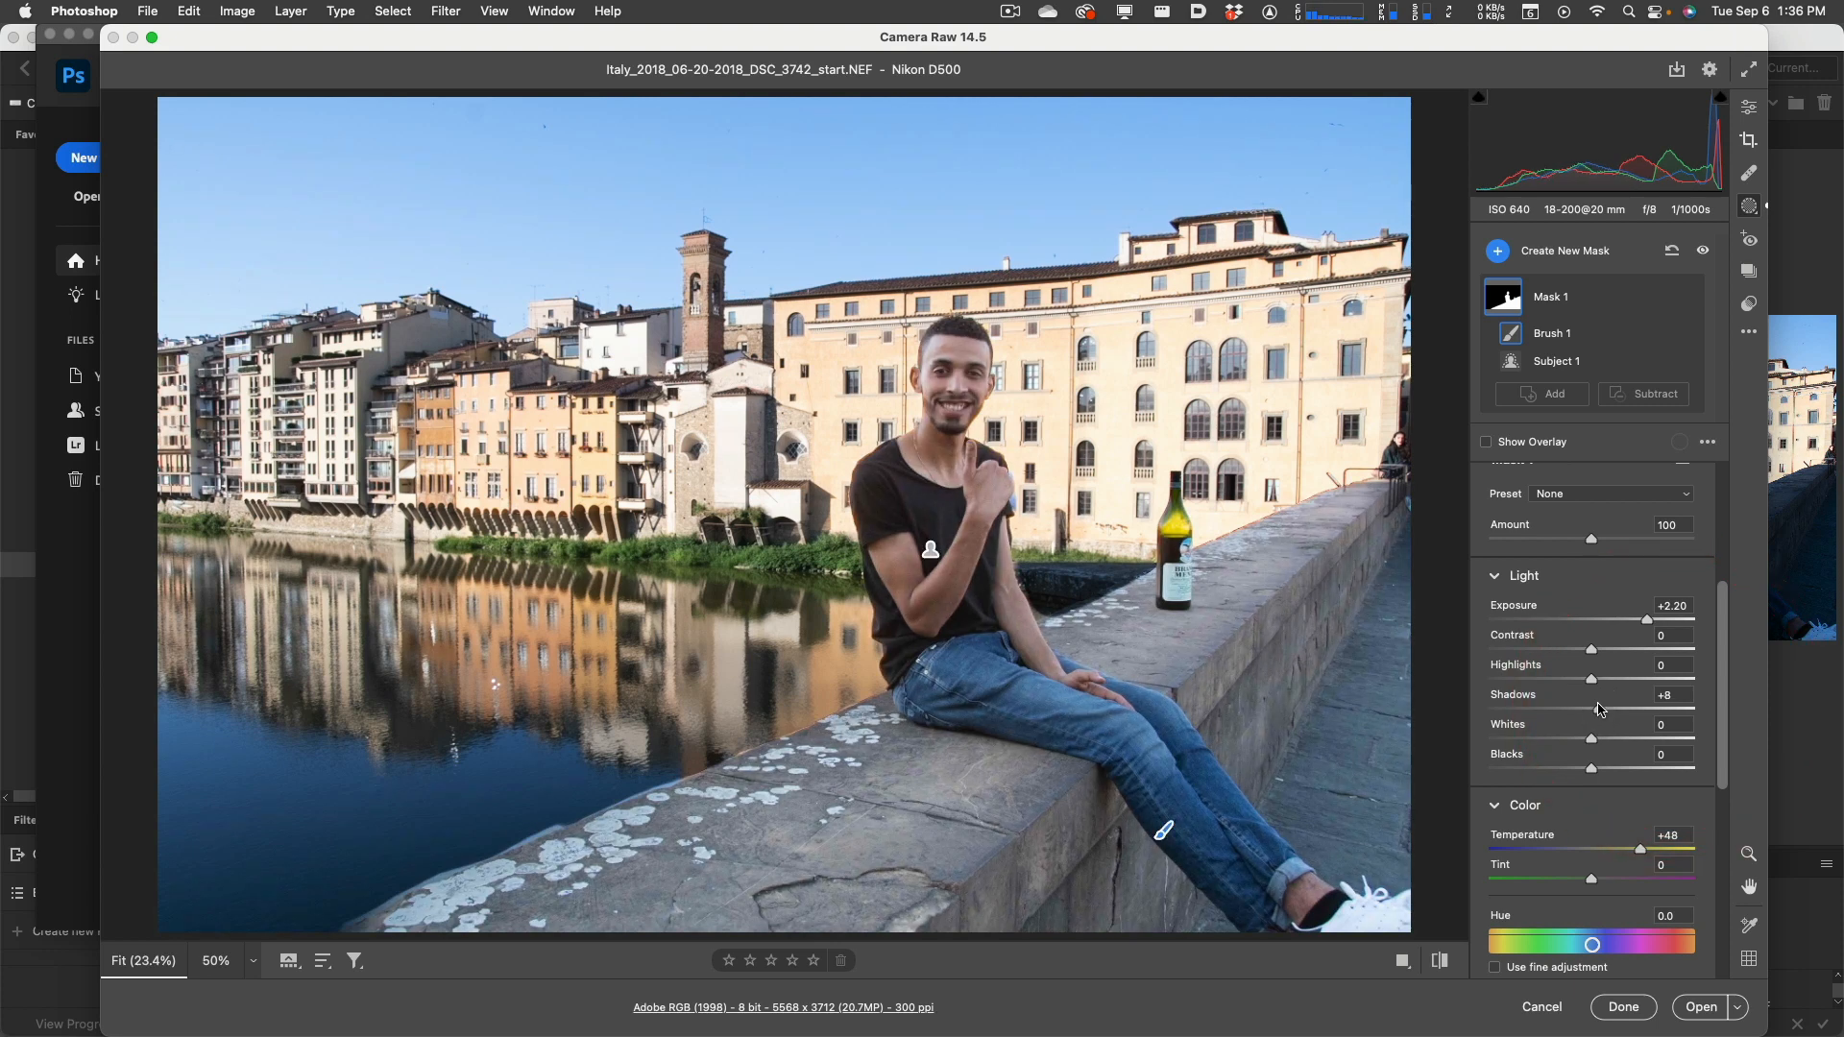
pyautogui.click(1596, 711)
# Step: Create a new mask with Select Sky and lower its Exposure to -0.80
pyautogui.scroll(5, 1599, 711)
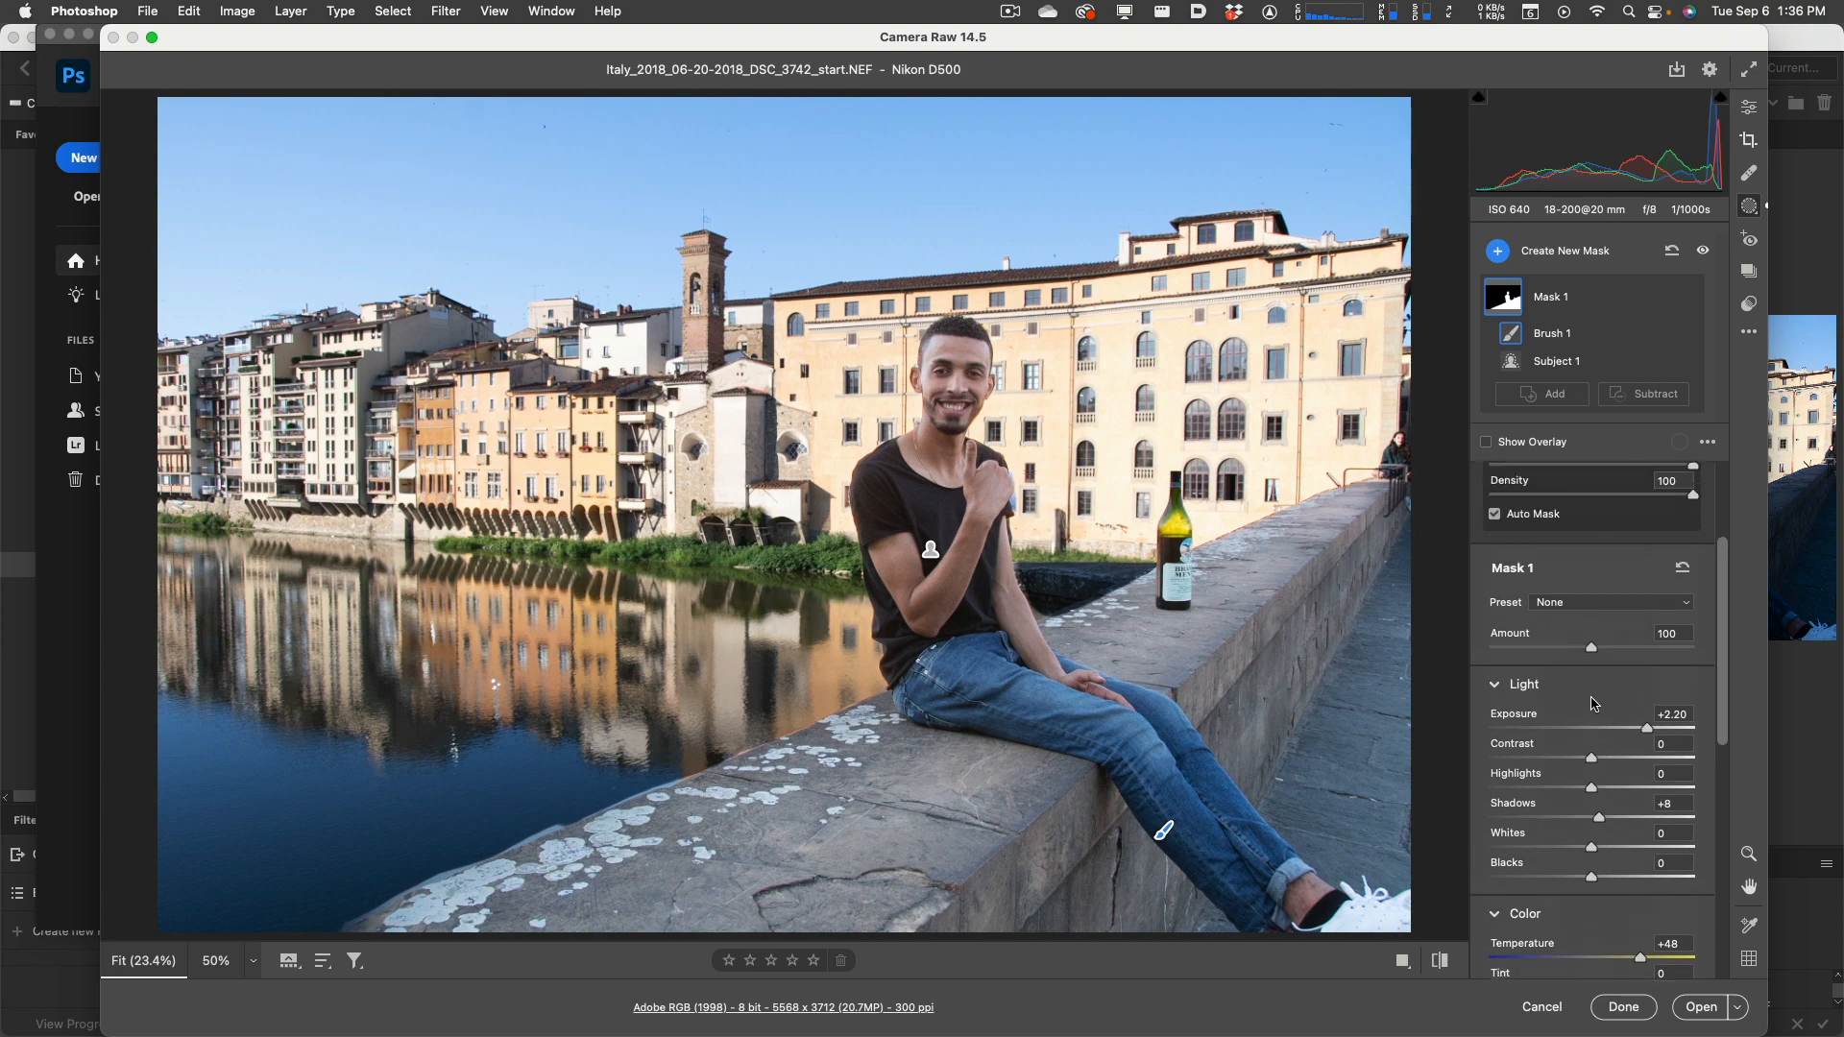
pyautogui.scroll(3, 1591, 698)
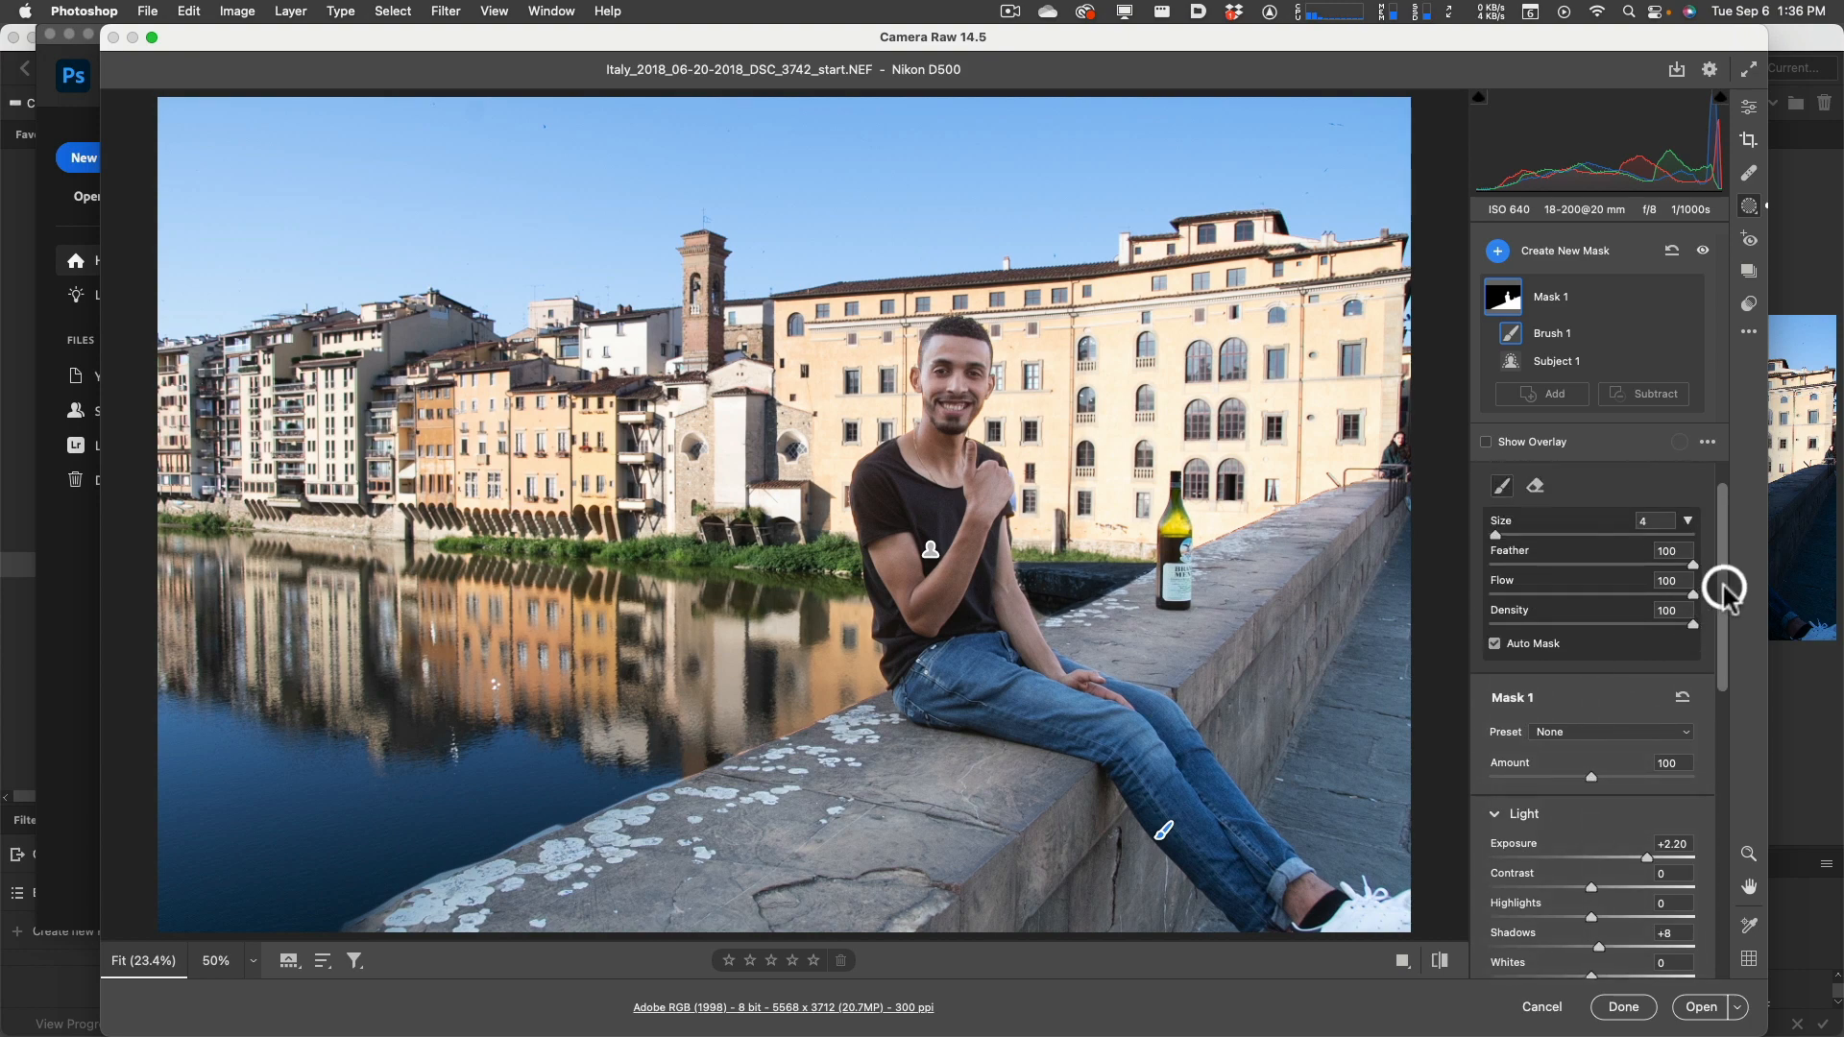
pyautogui.moveTo(1722, 586); pyautogui.dragTo(1720, 541)
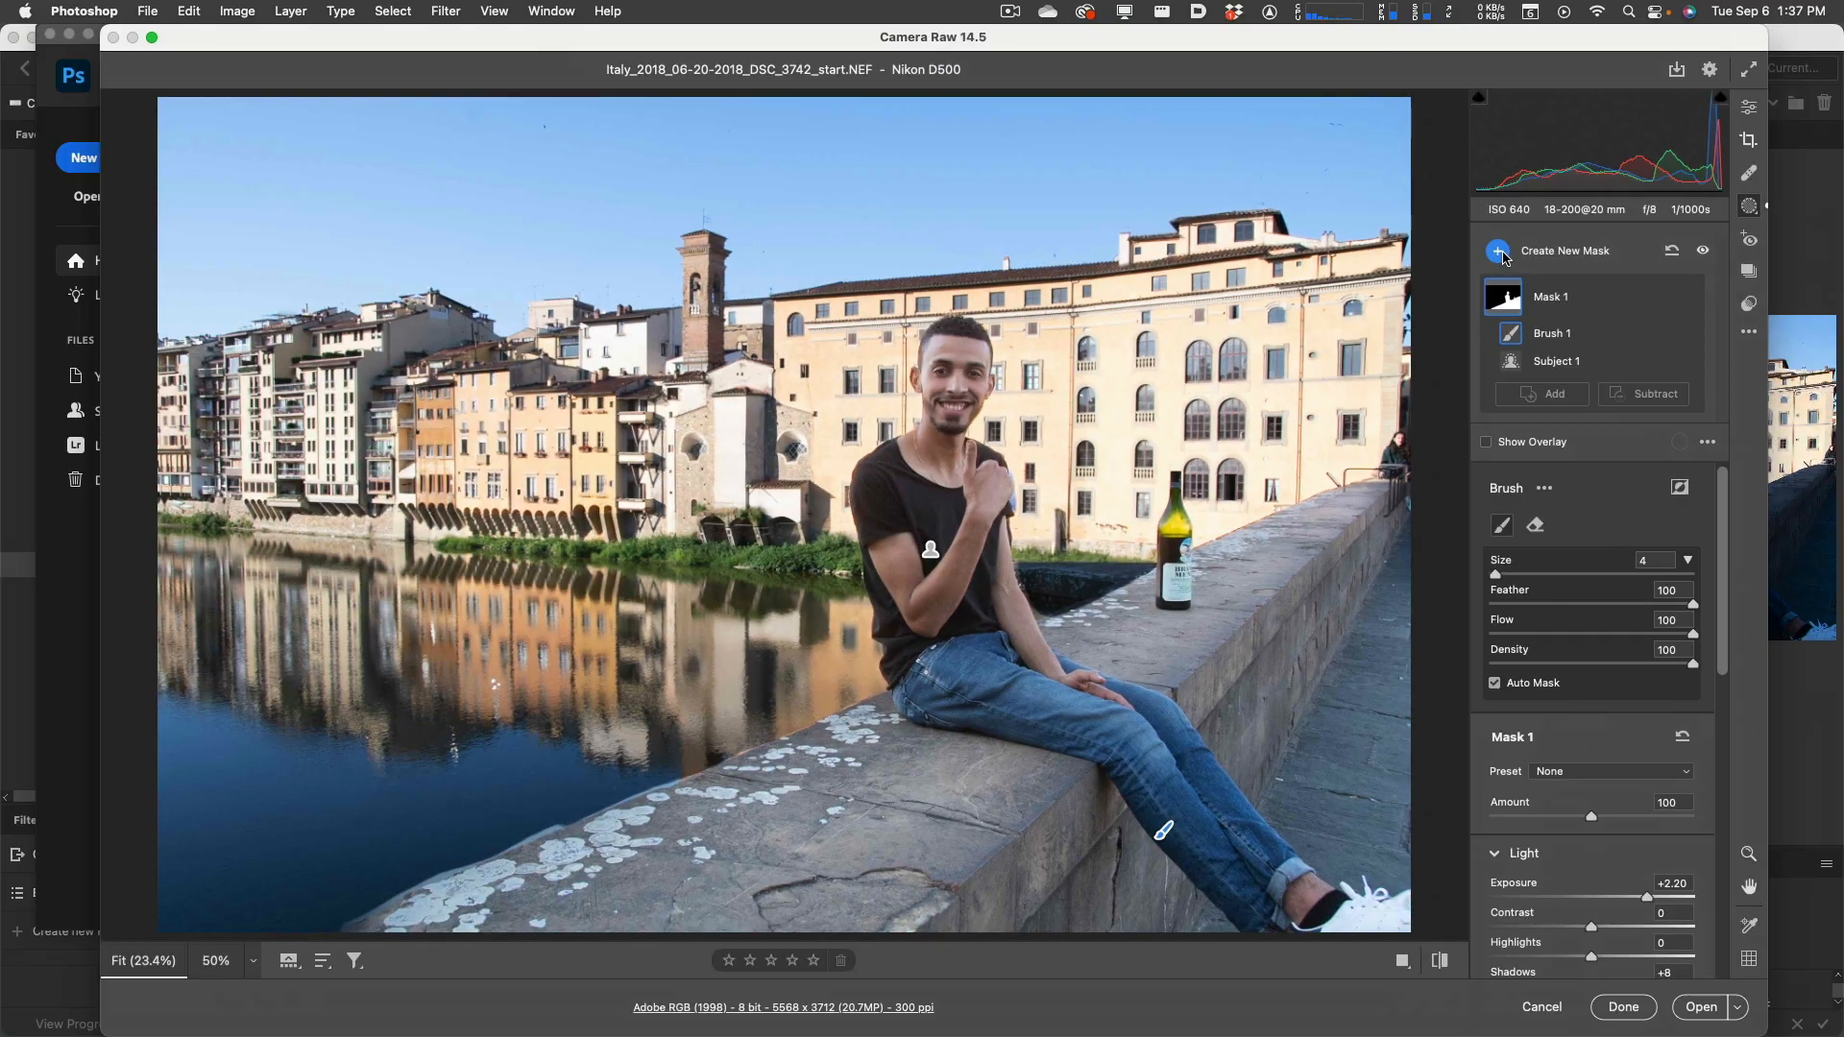
pyautogui.click(1500, 253)
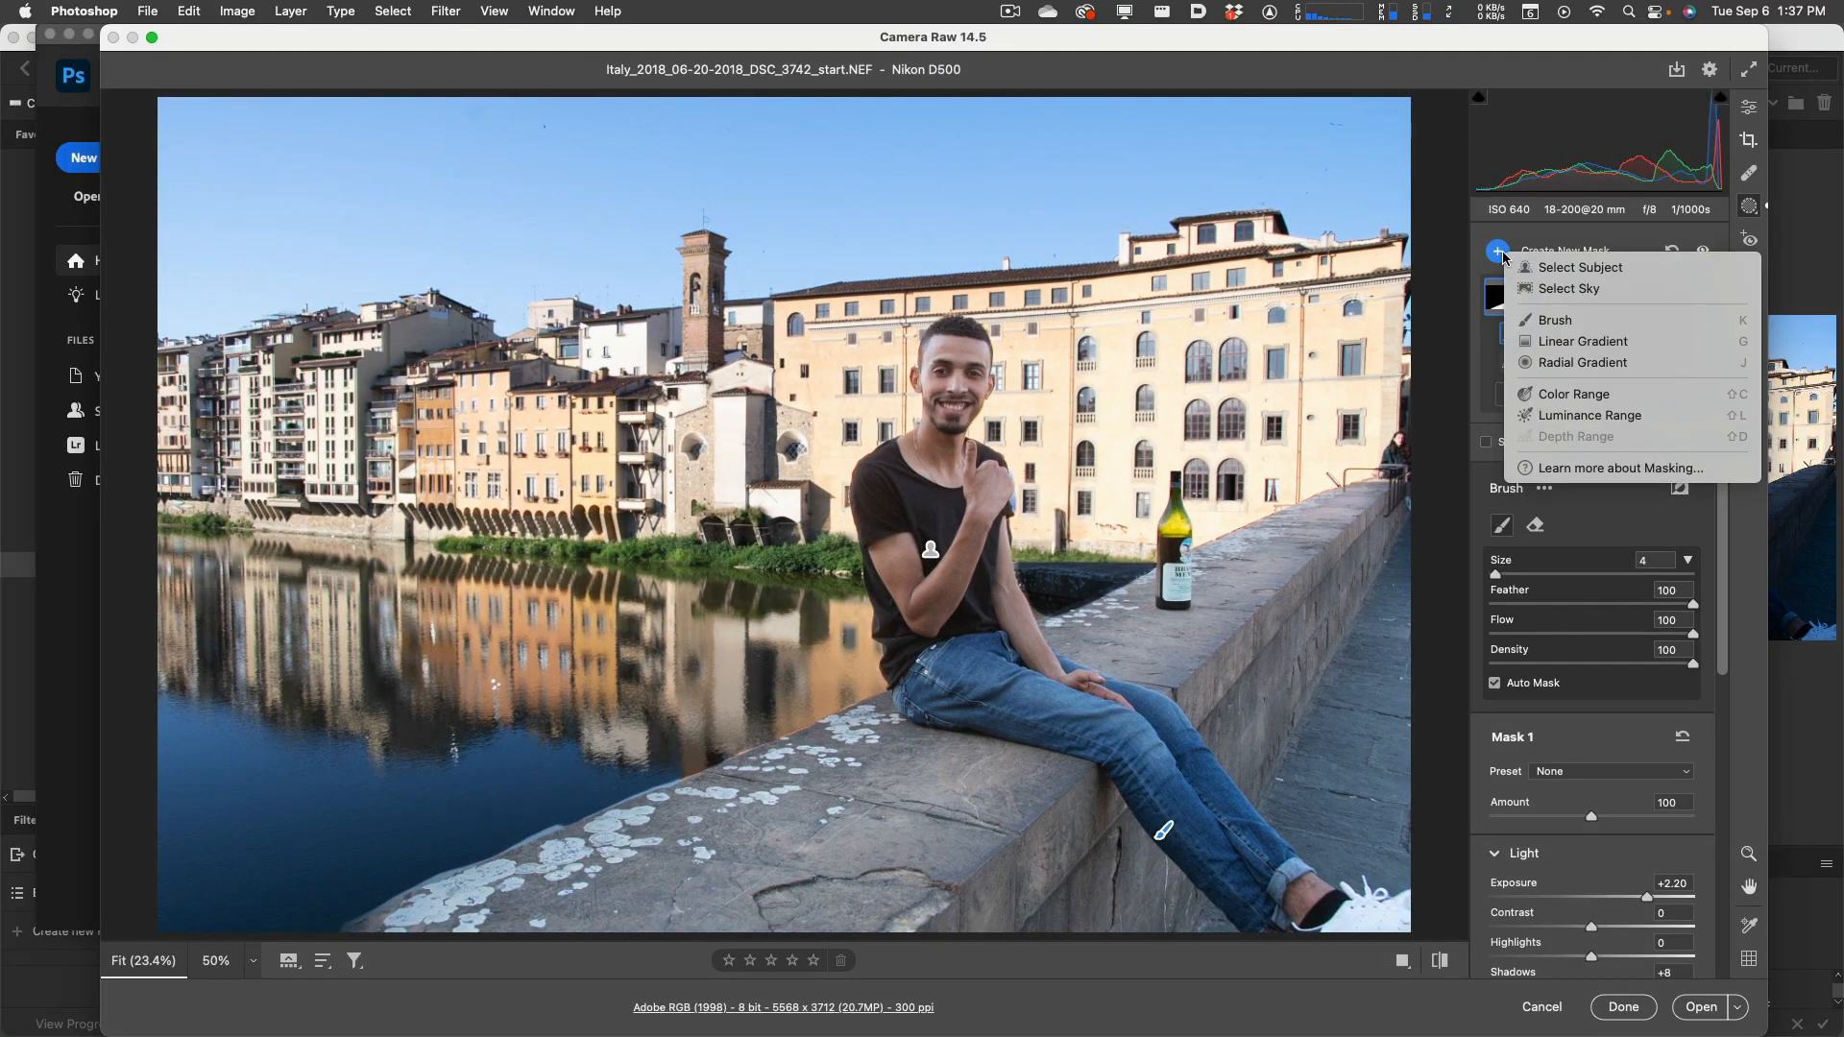
pyautogui.click(1619, 288)
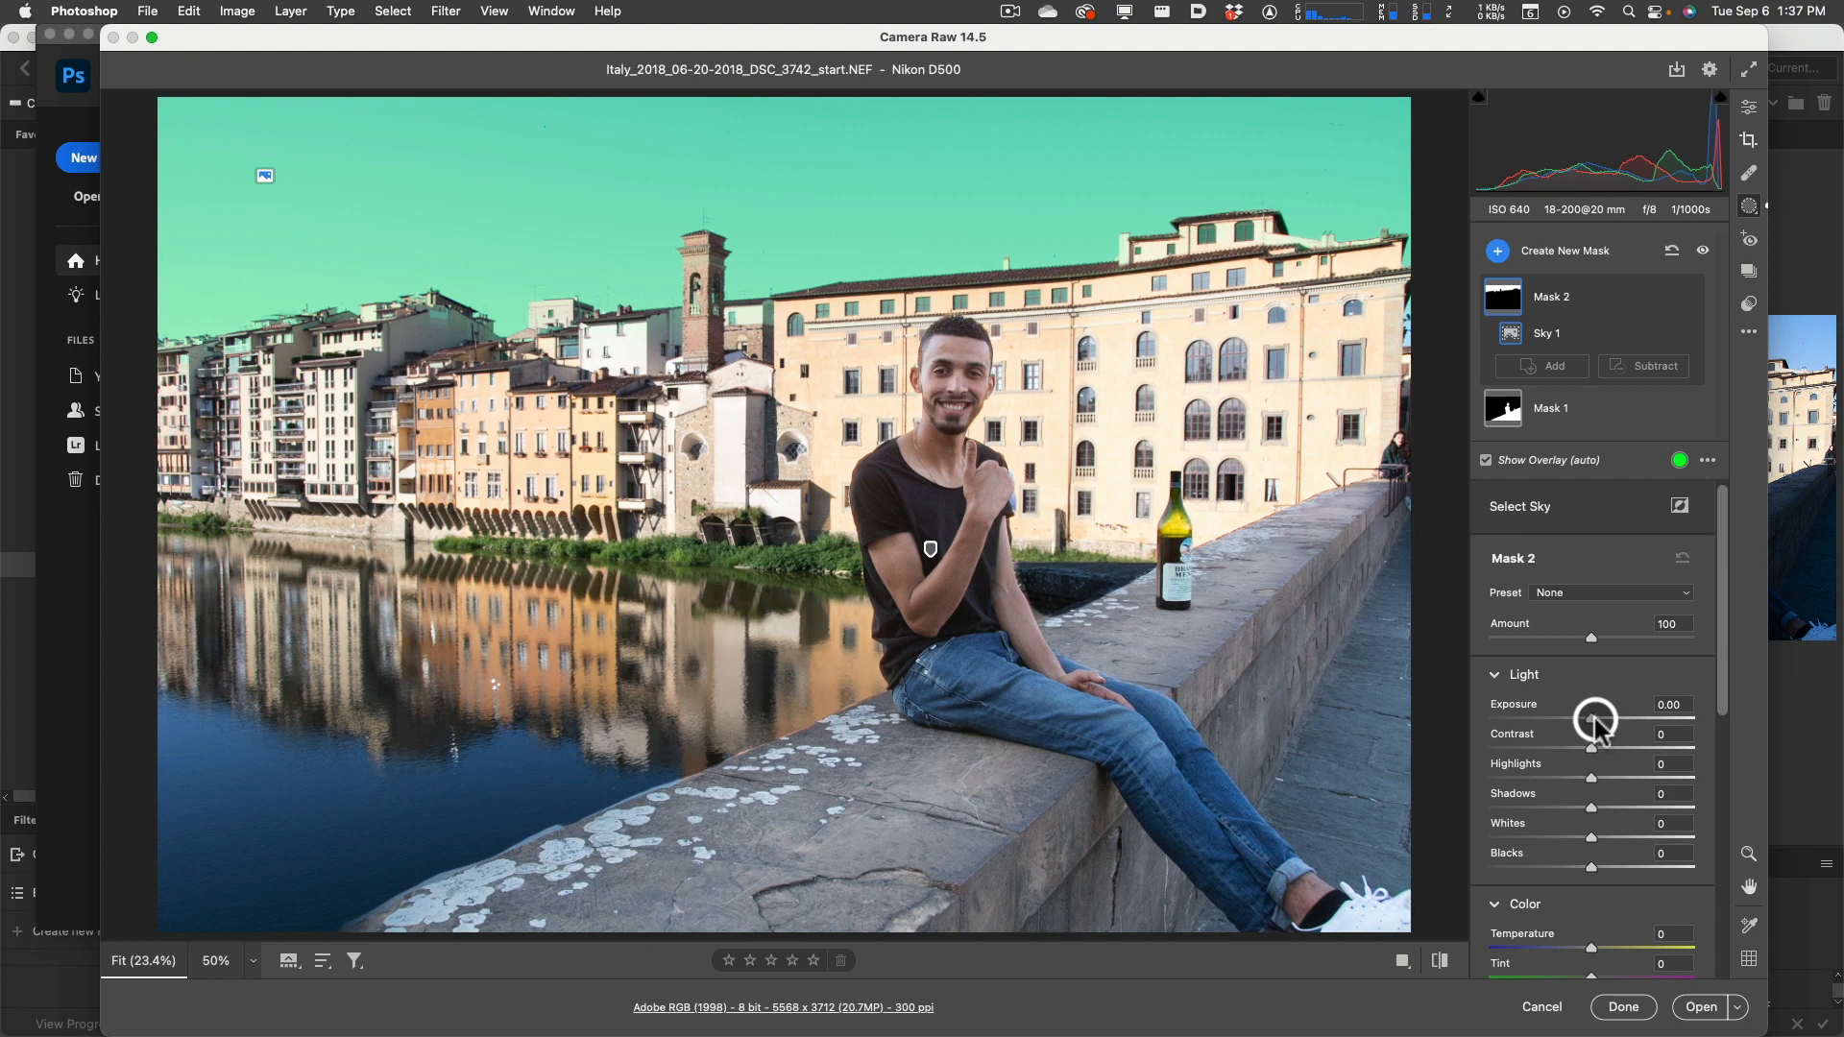
pyautogui.moveTo(1591, 720); pyautogui.dragTo(1575, 727)
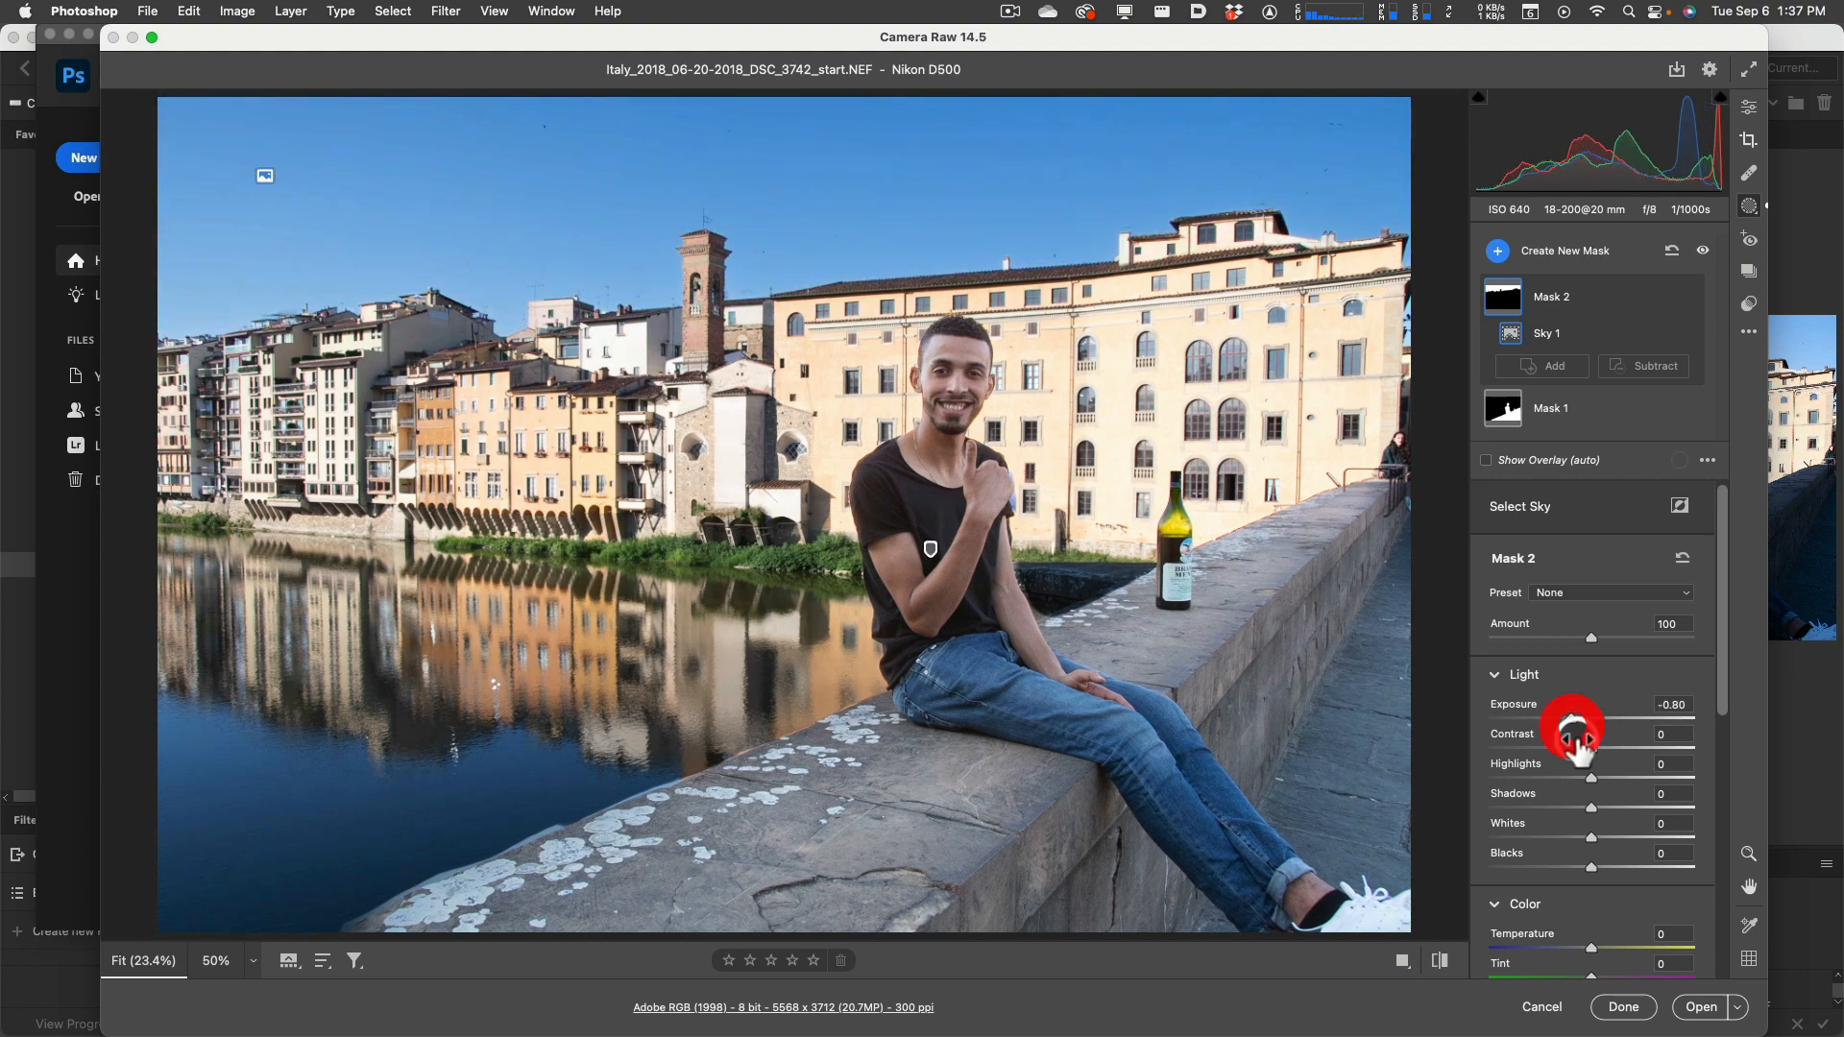
# Step: Deepen the blue of the masked sky by setting the Temperature of Mask 2 to -9 and its Saturation to +15
pyautogui.scroll(-1, 1633, 840)
pyautogui.moveTo(1590, 935); pyautogui.dragTo(1580, 934)
pyautogui.scroll(-1, 1585, 912)
pyautogui.scroll(-5, 1587, 922)
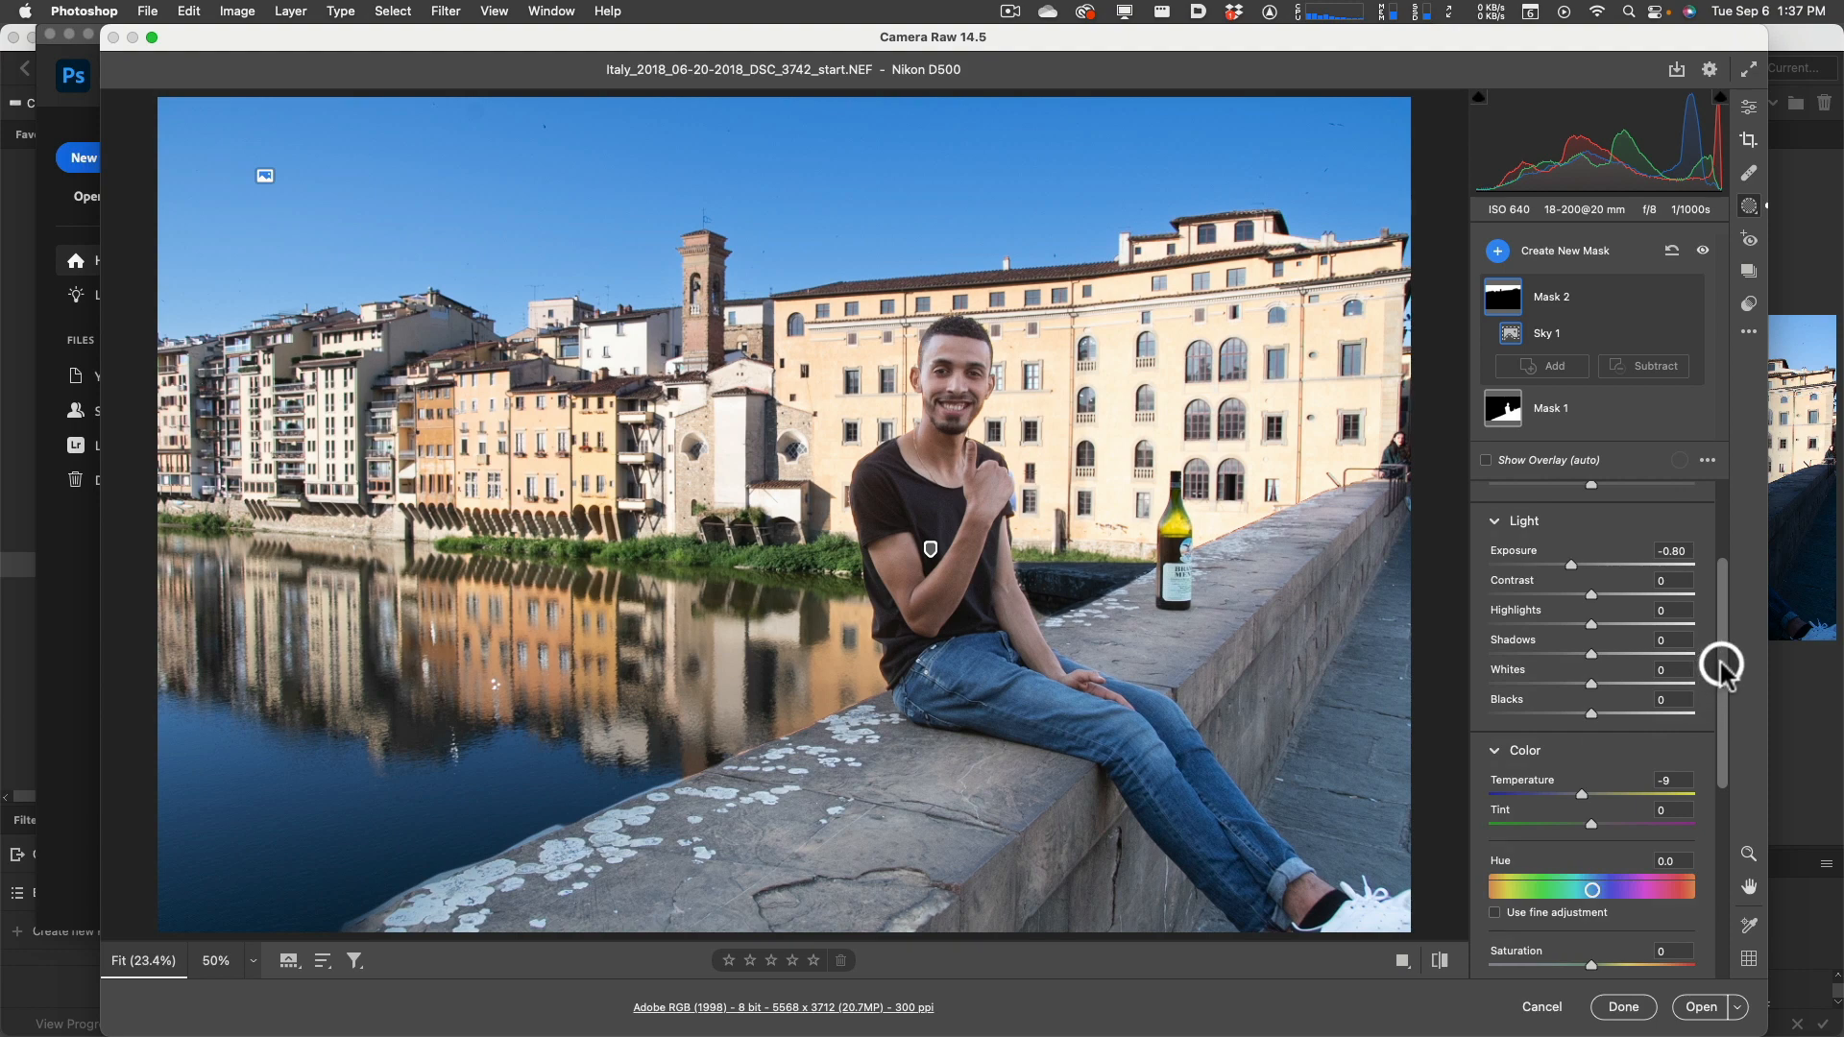
pyautogui.moveTo(1722, 663); pyautogui.dragTo(1597, 773)
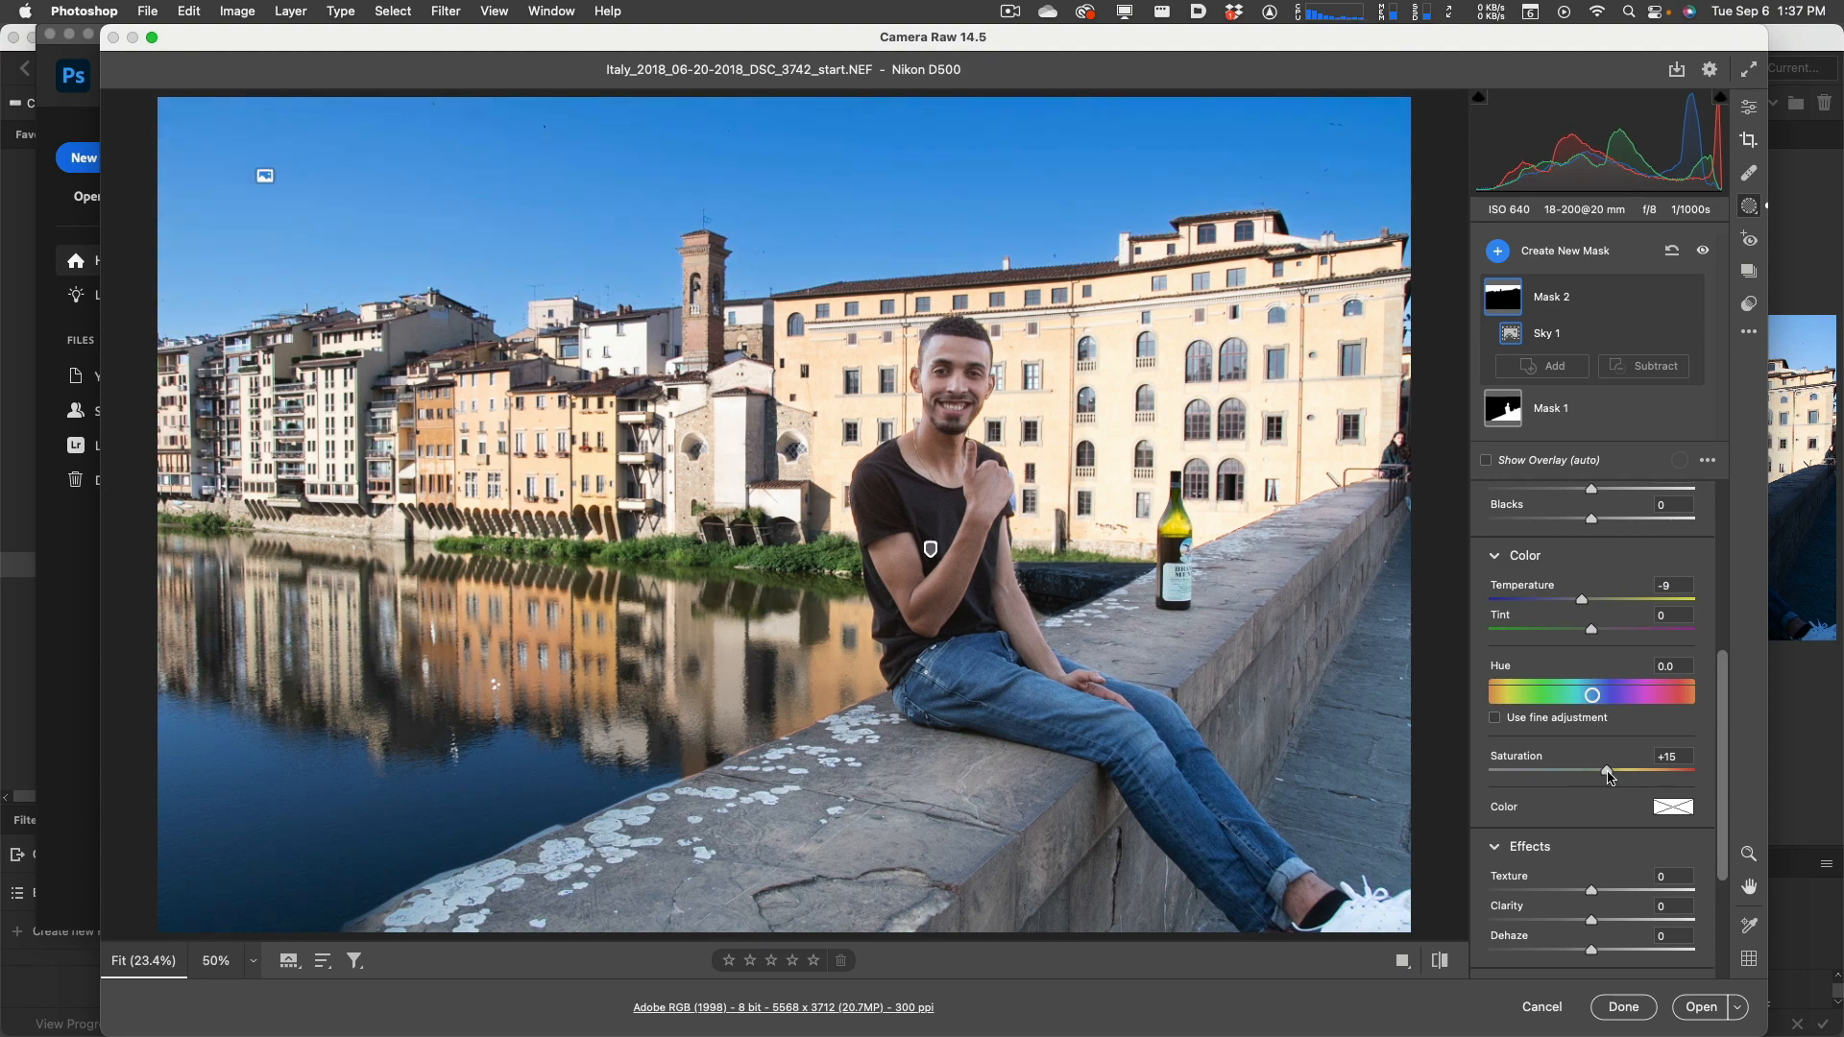
# Step: Compare the sky before and after its adjustments by repeatedly hiding and showing Mask 2
pyautogui.press('\\')
pyautogui.press('\\')
pyautogui.press('\\')
pyautogui.press('\\')
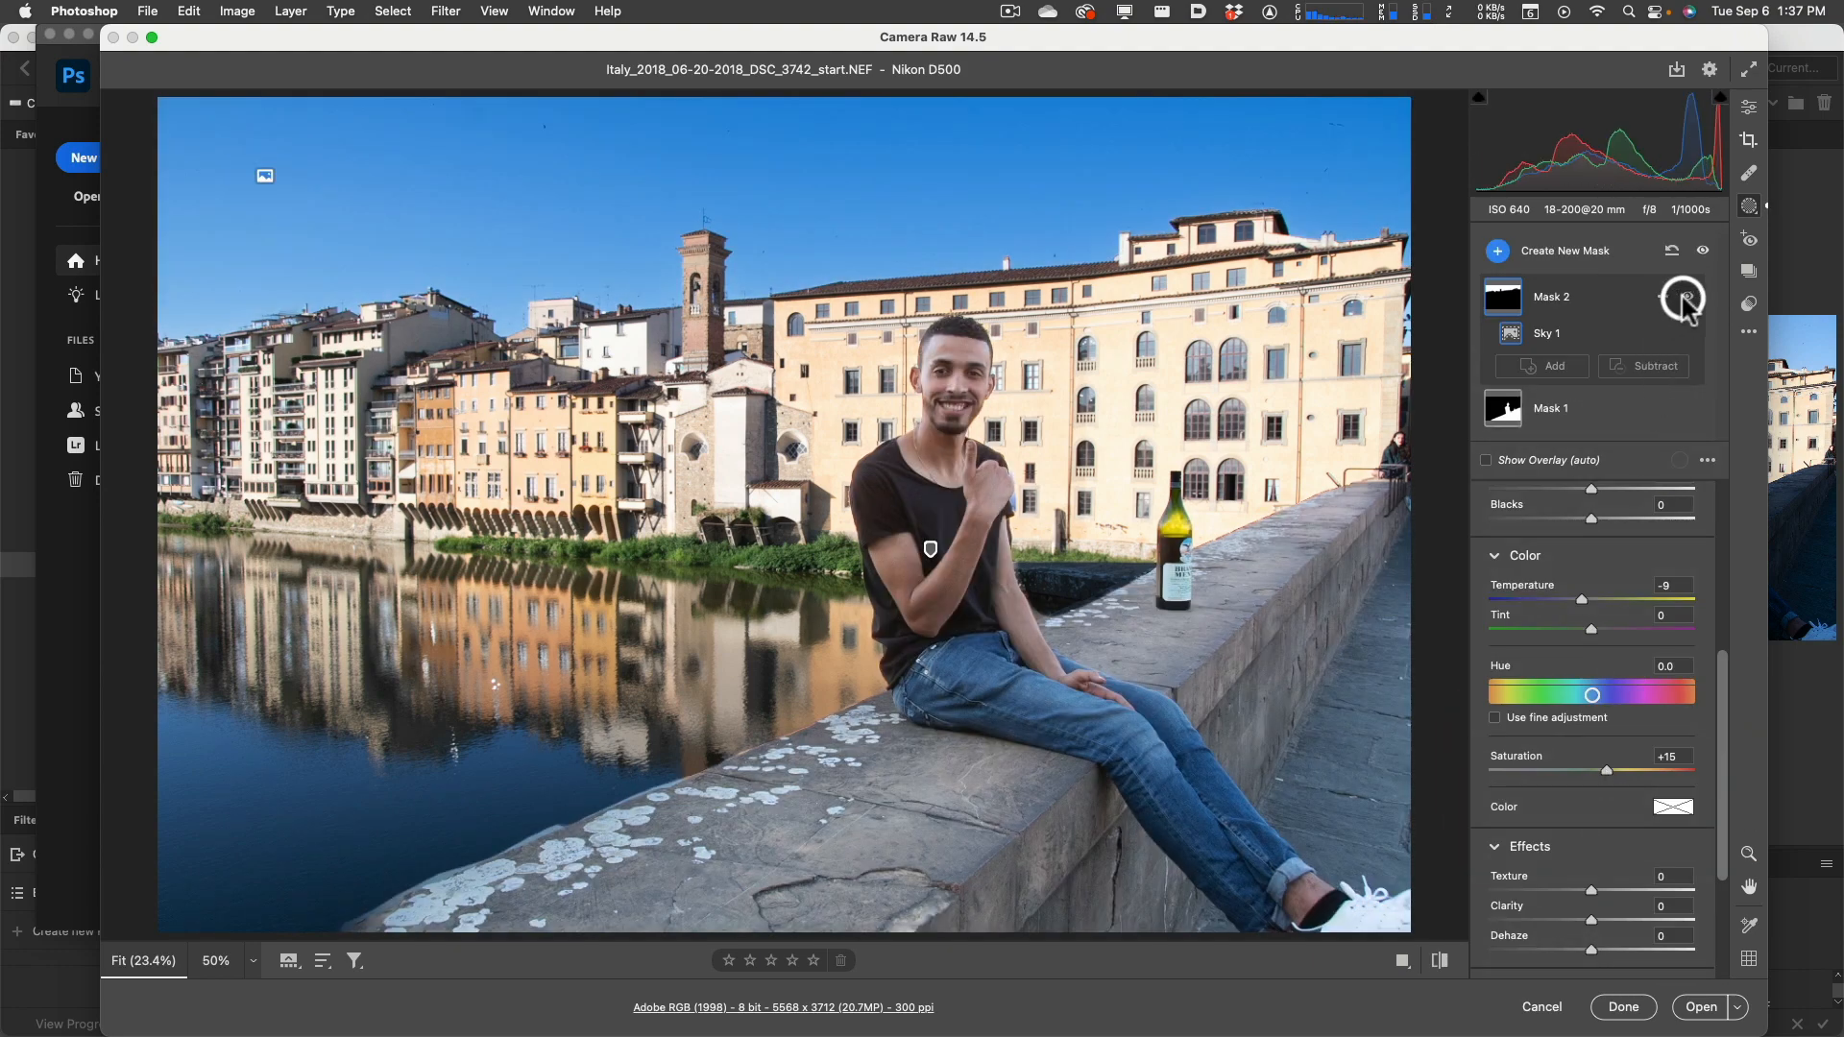
pyautogui.click(1686, 298)
pyautogui.click(1686, 298)
pyautogui.click(1686, 298)
pyautogui.click(1687, 297)
pyautogui.click(1687, 298)
pyautogui.click(1686, 297)
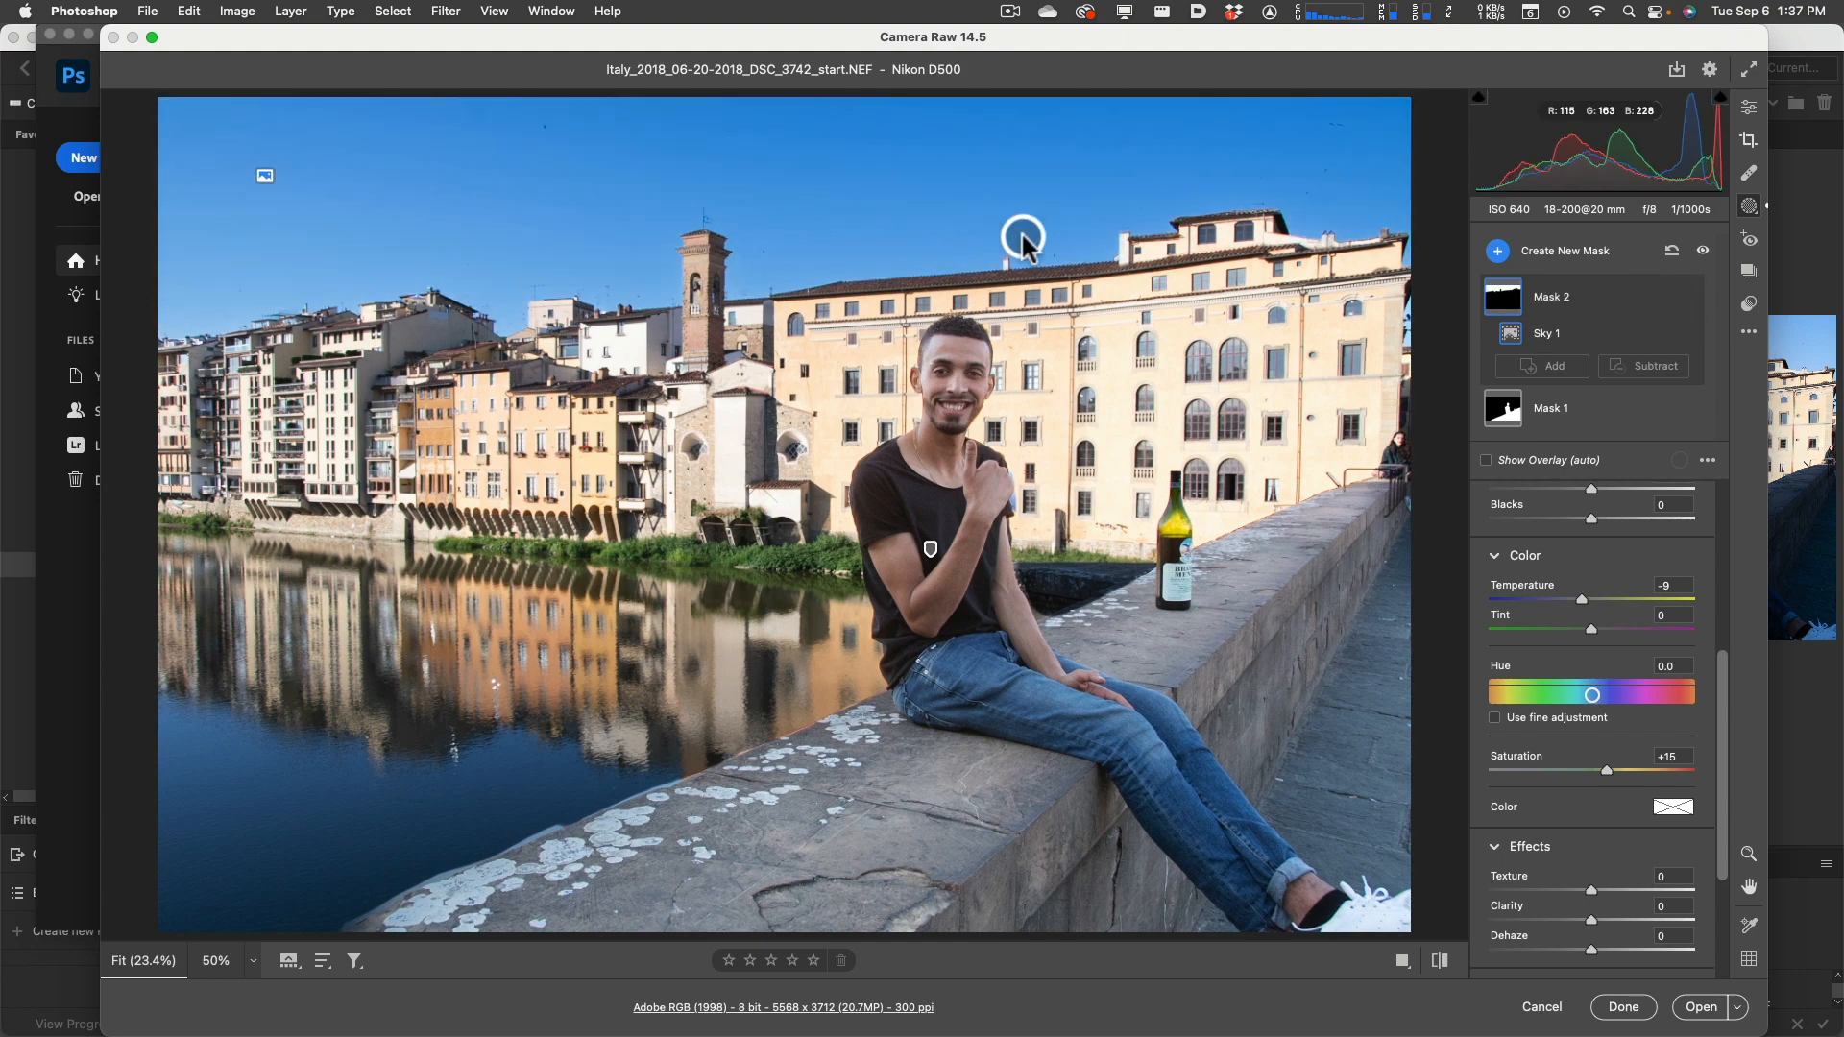
# Step: Compare the photo with and without all masks, and check the separate effects of Mask 2 and Mask 1
pyautogui.click(1702, 251)
pyautogui.click(1702, 251)
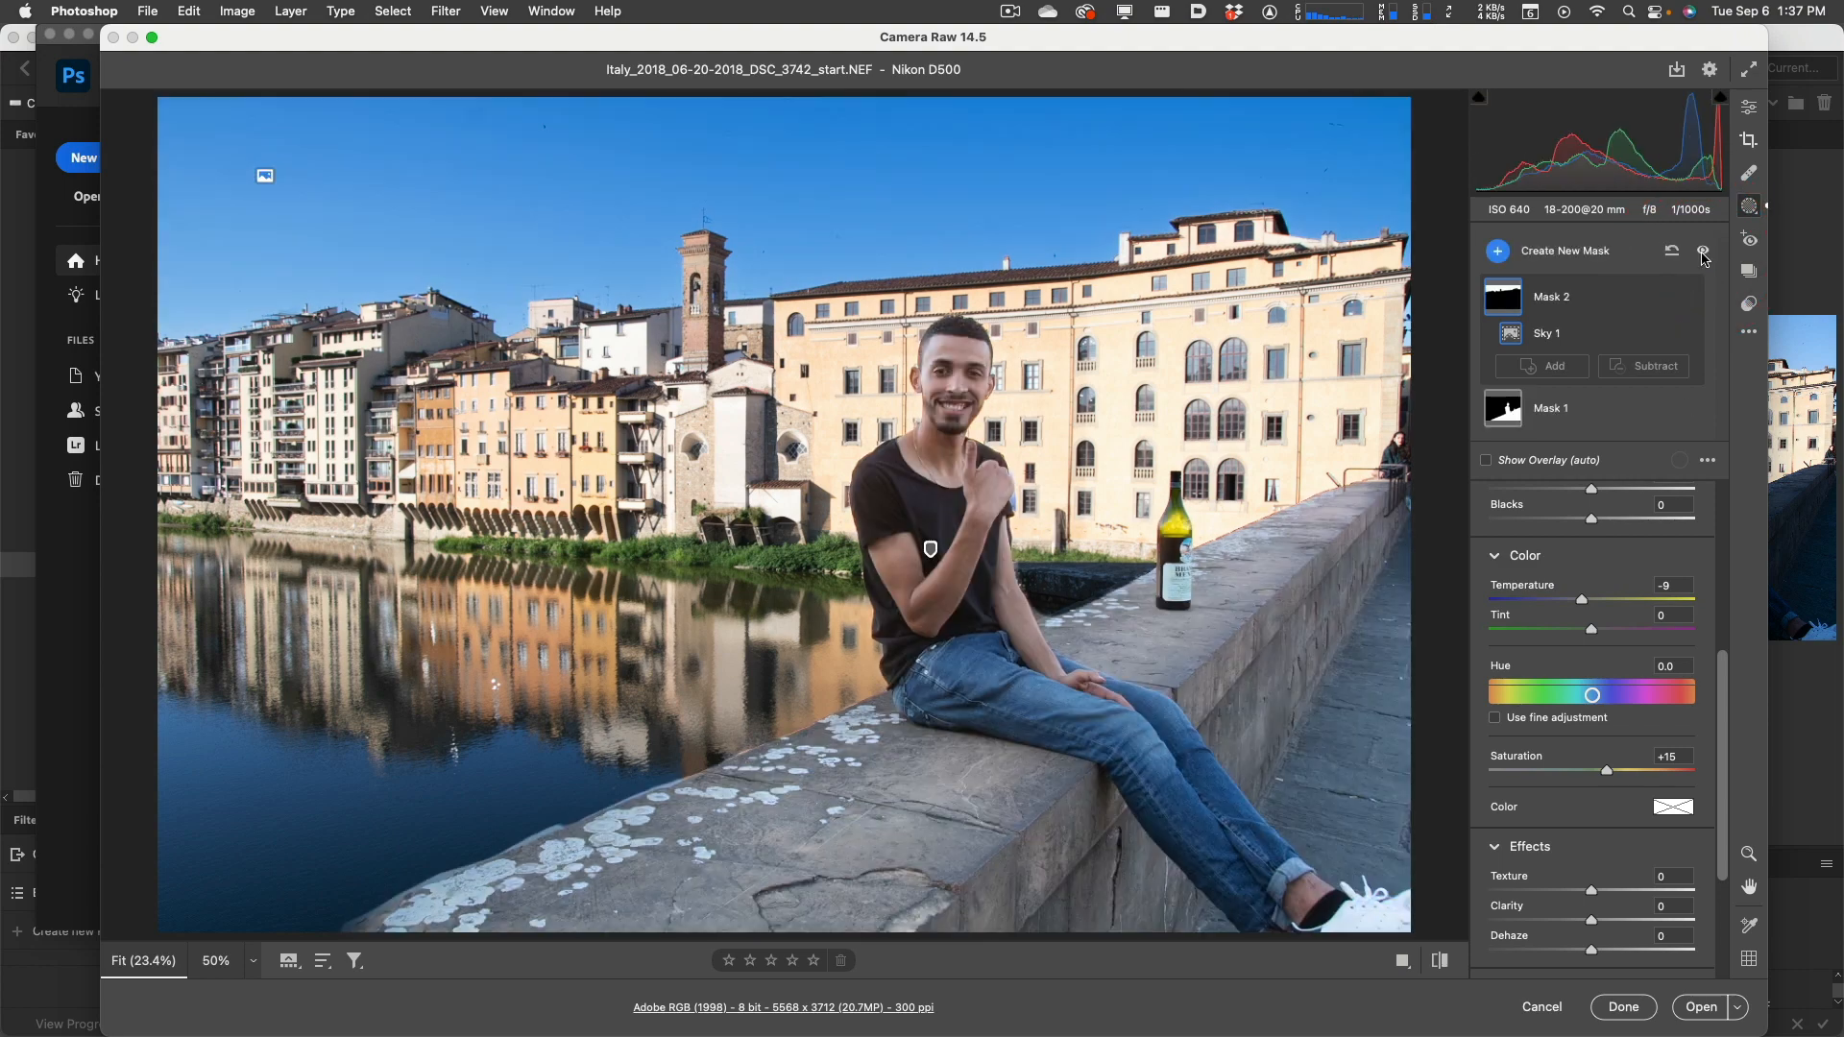
pyautogui.click(1702, 252)
pyautogui.click(1701, 252)
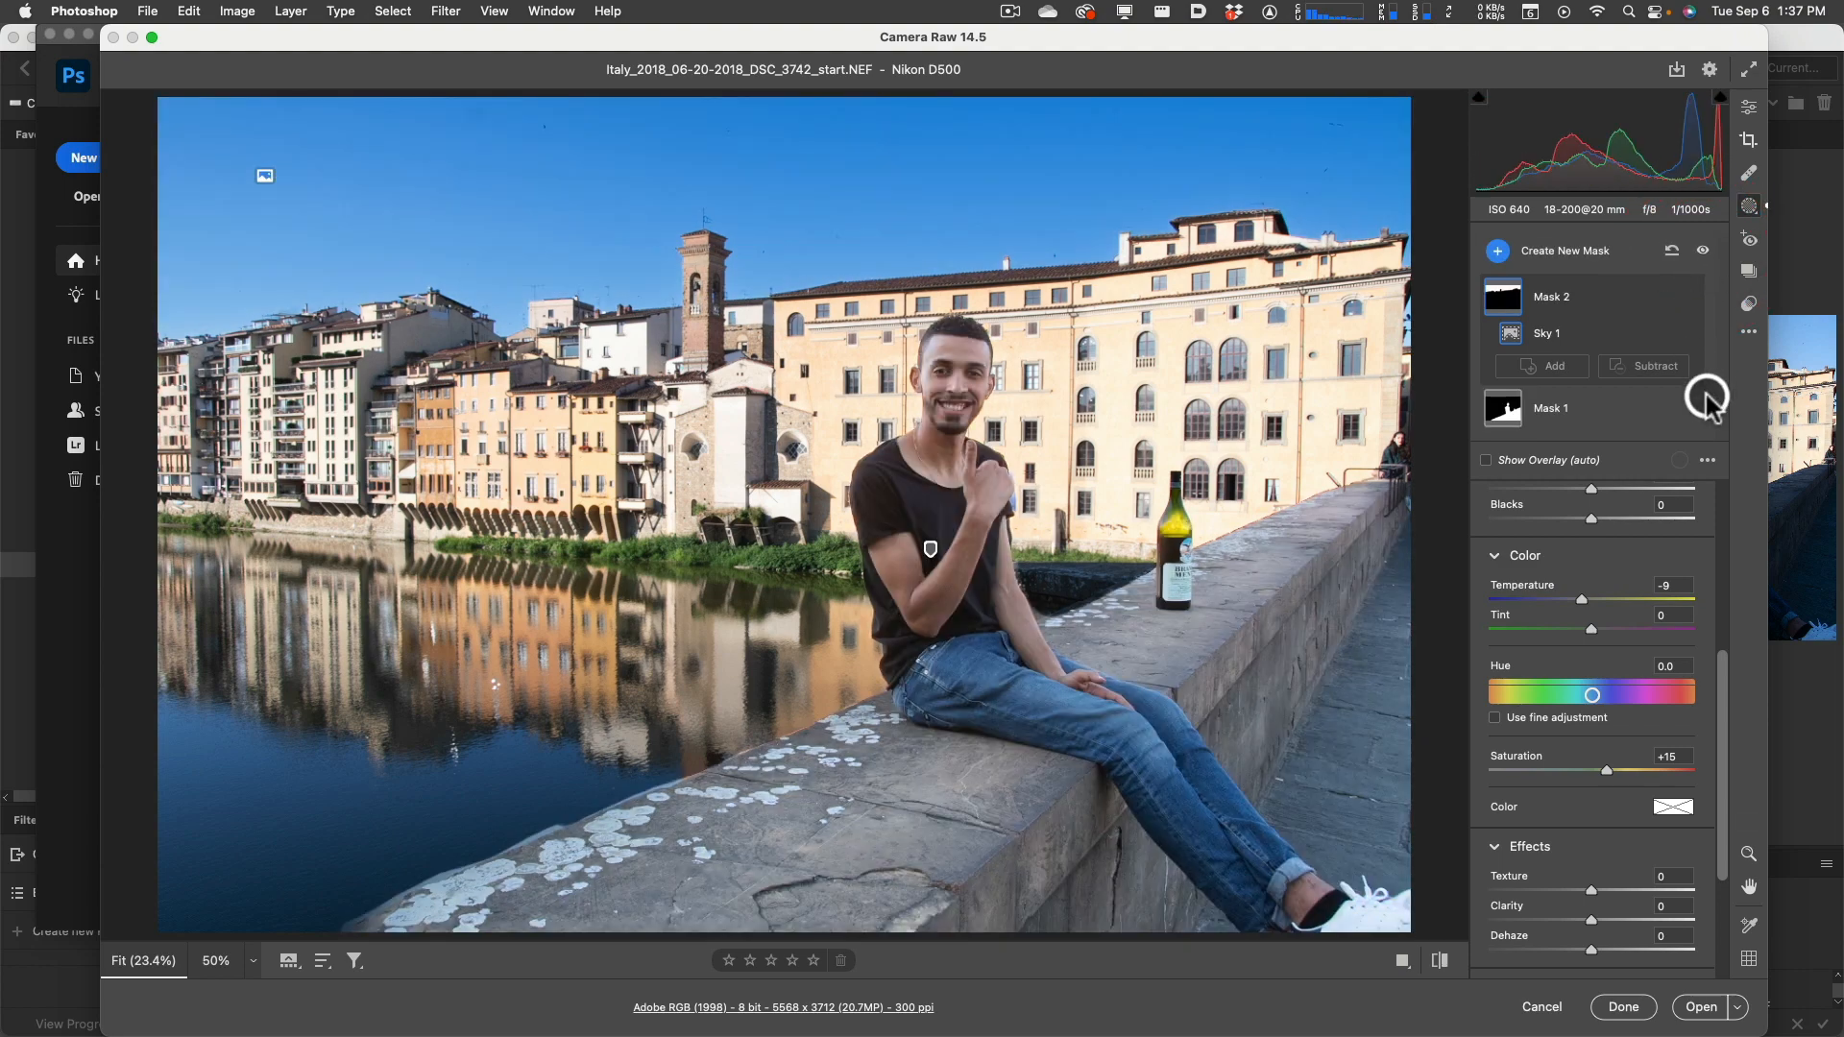
pyautogui.click(1702, 251)
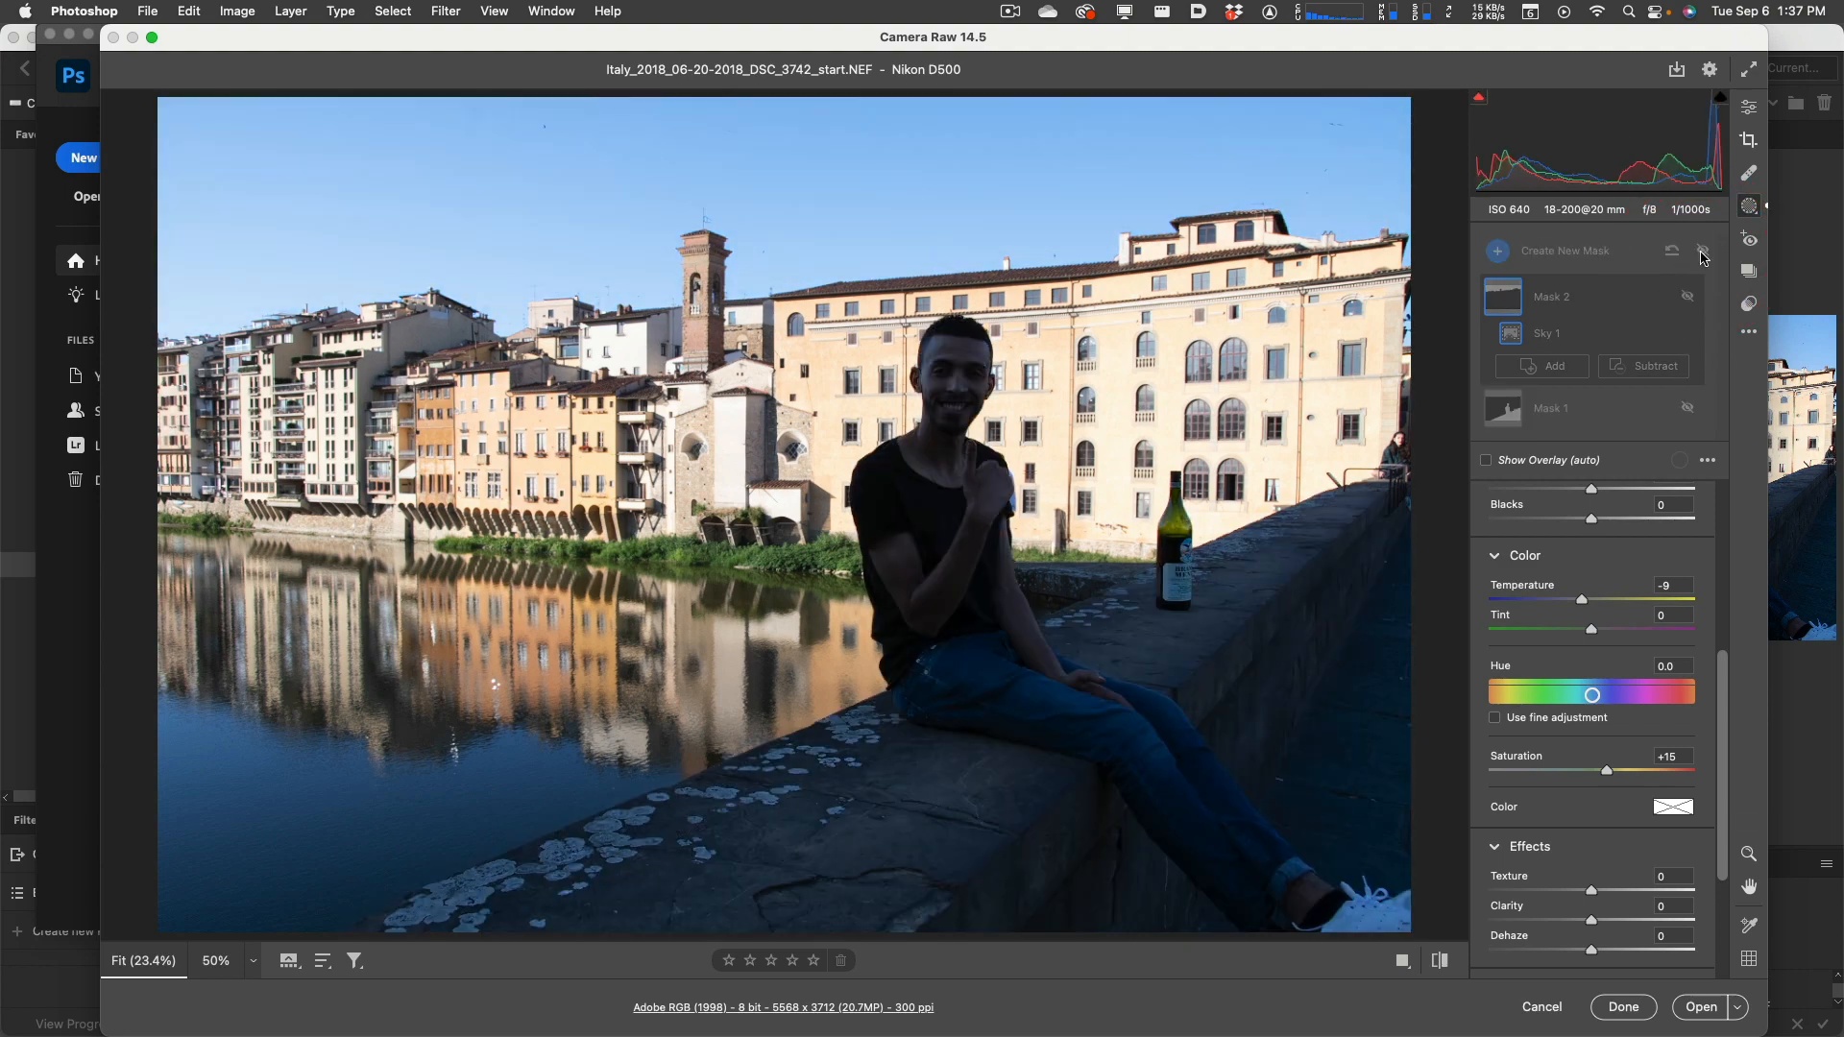
pyautogui.click(1701, 252)
pyautogui.click(1690, 297)
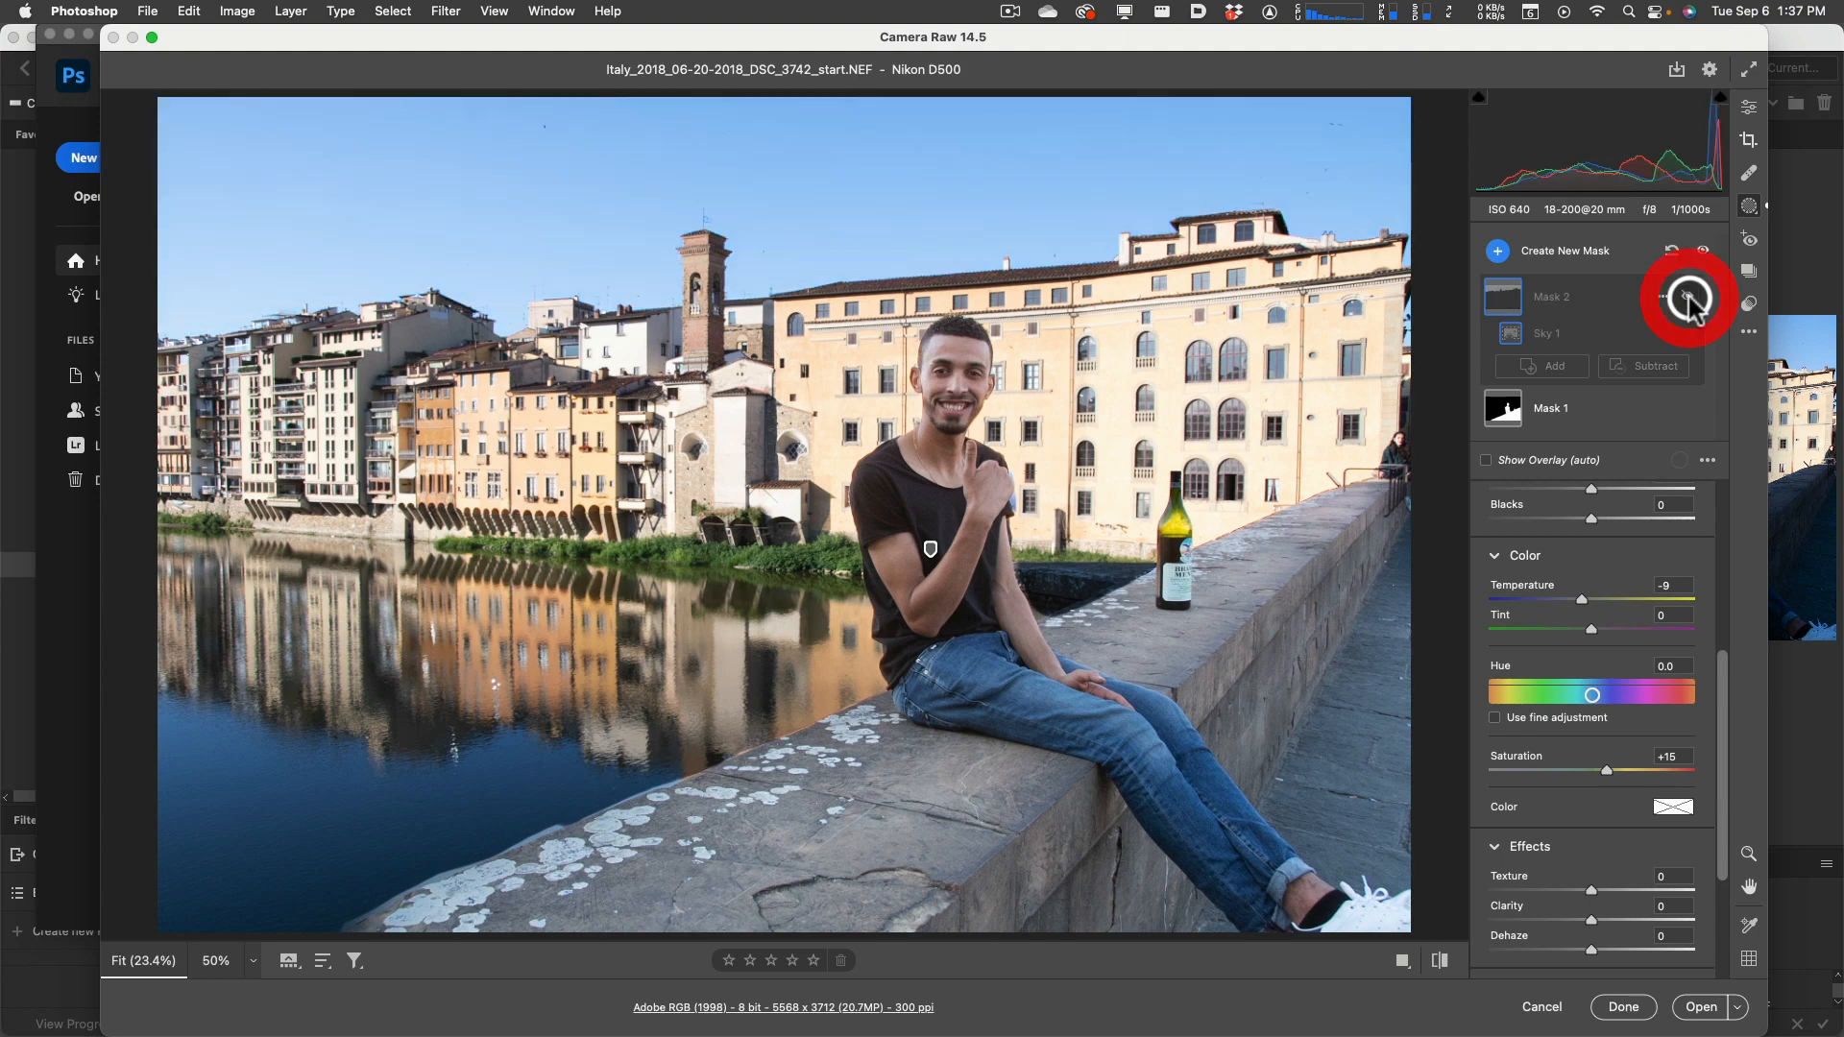
pyautogui.click(1690, 298)
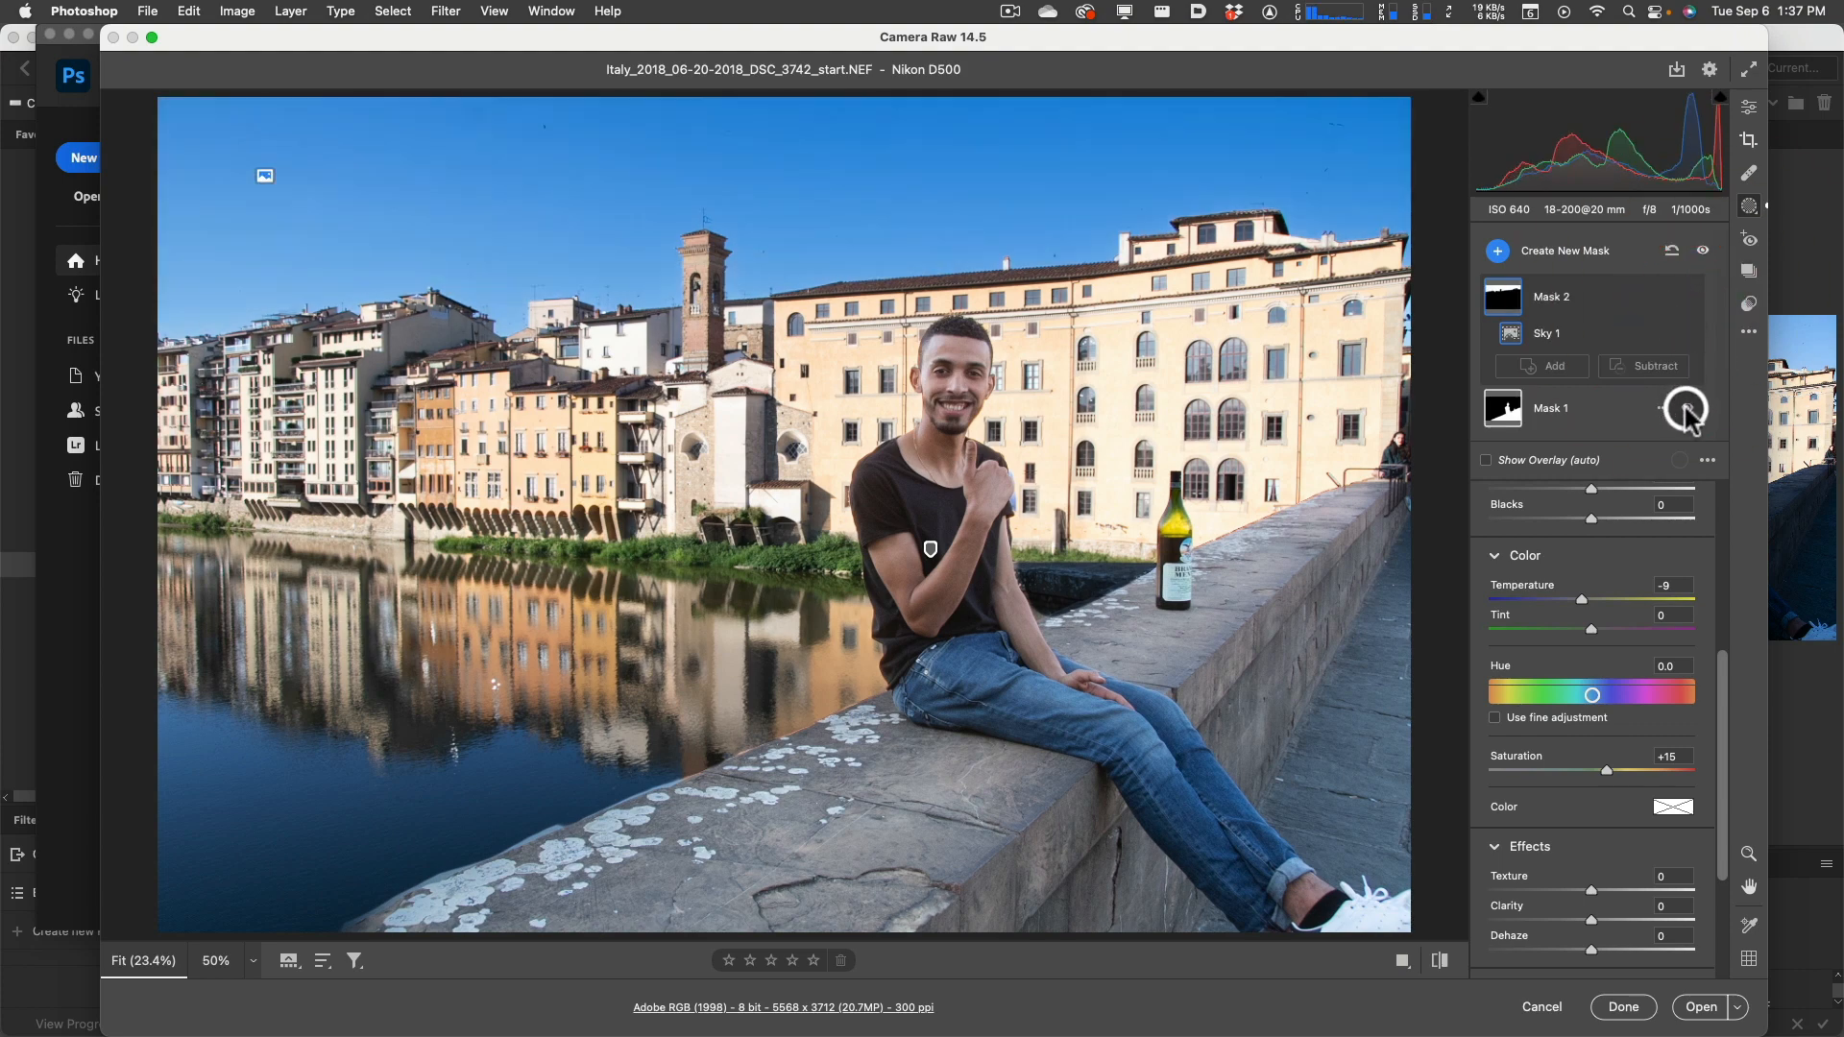
pyautogui.click(1687, 411)
pyautogui.click(1687, 411)
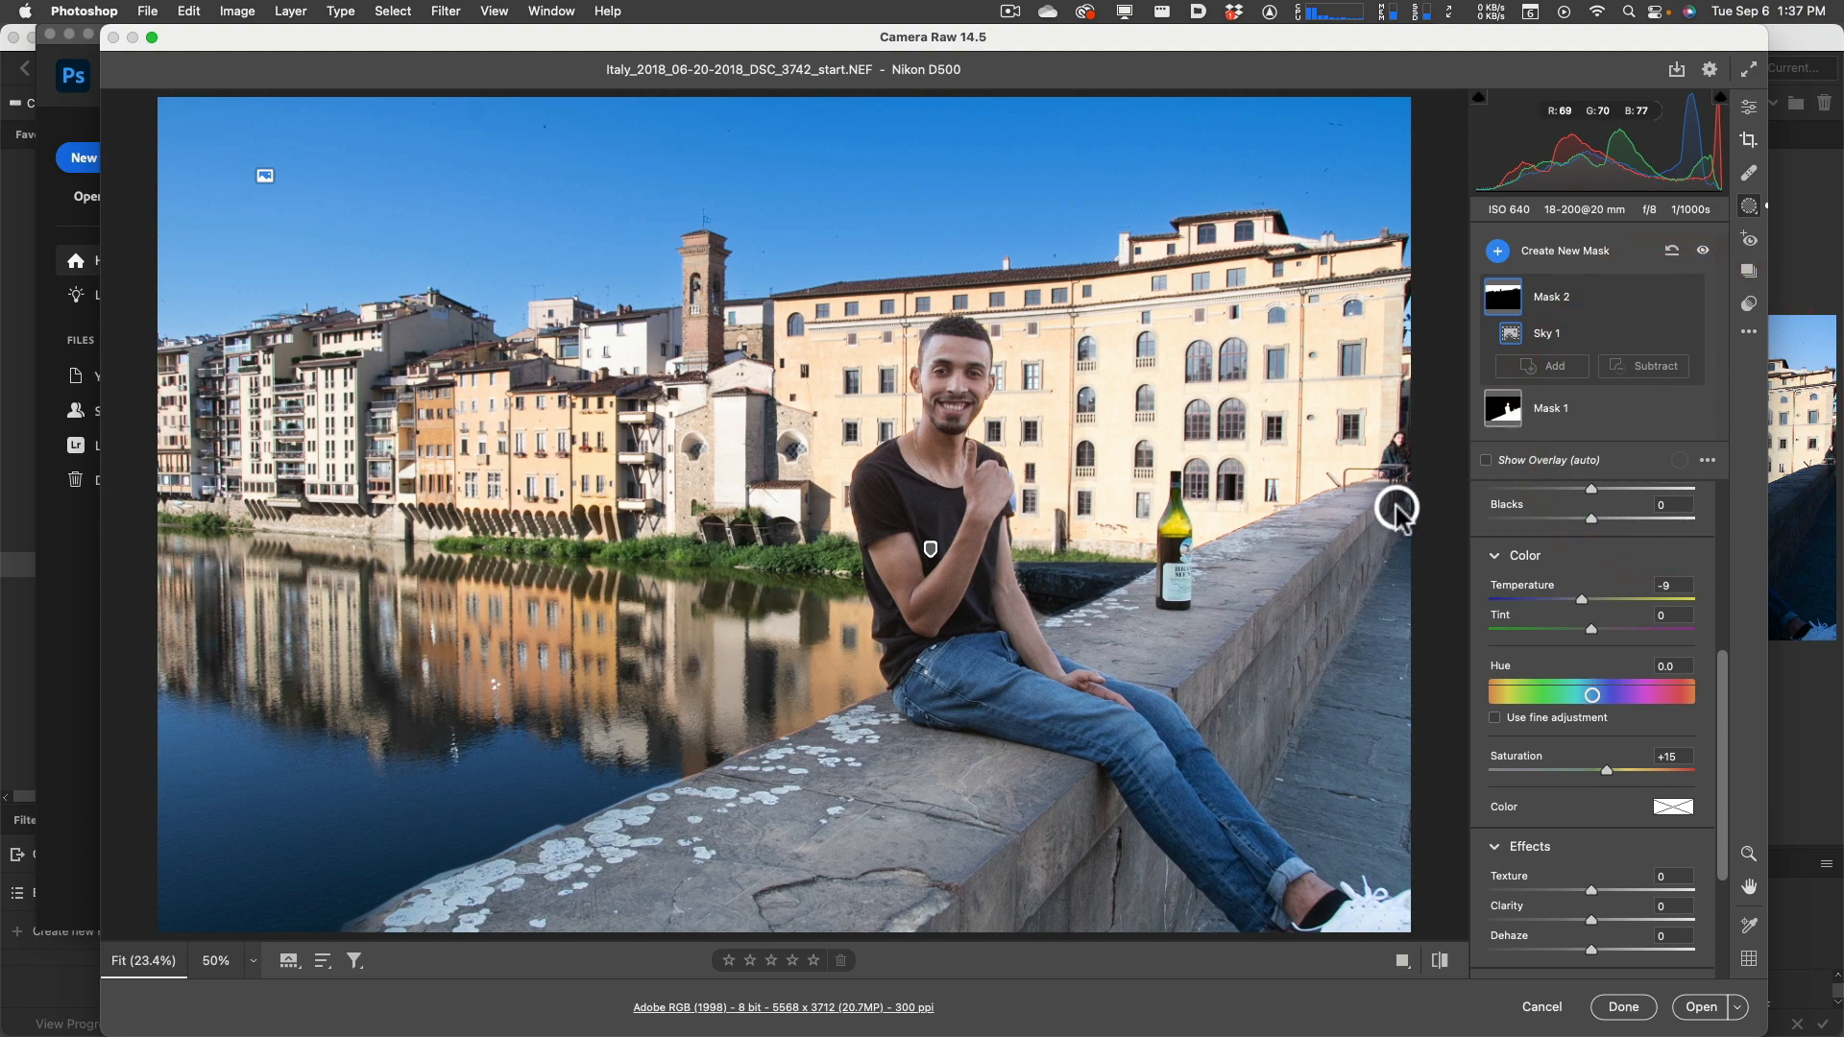
# Step: Create a Color Range mask of the sunlit buildings, sampling the cream facade and adding a second sample on the facade beside the man
pyautogui.click(1498, 252)
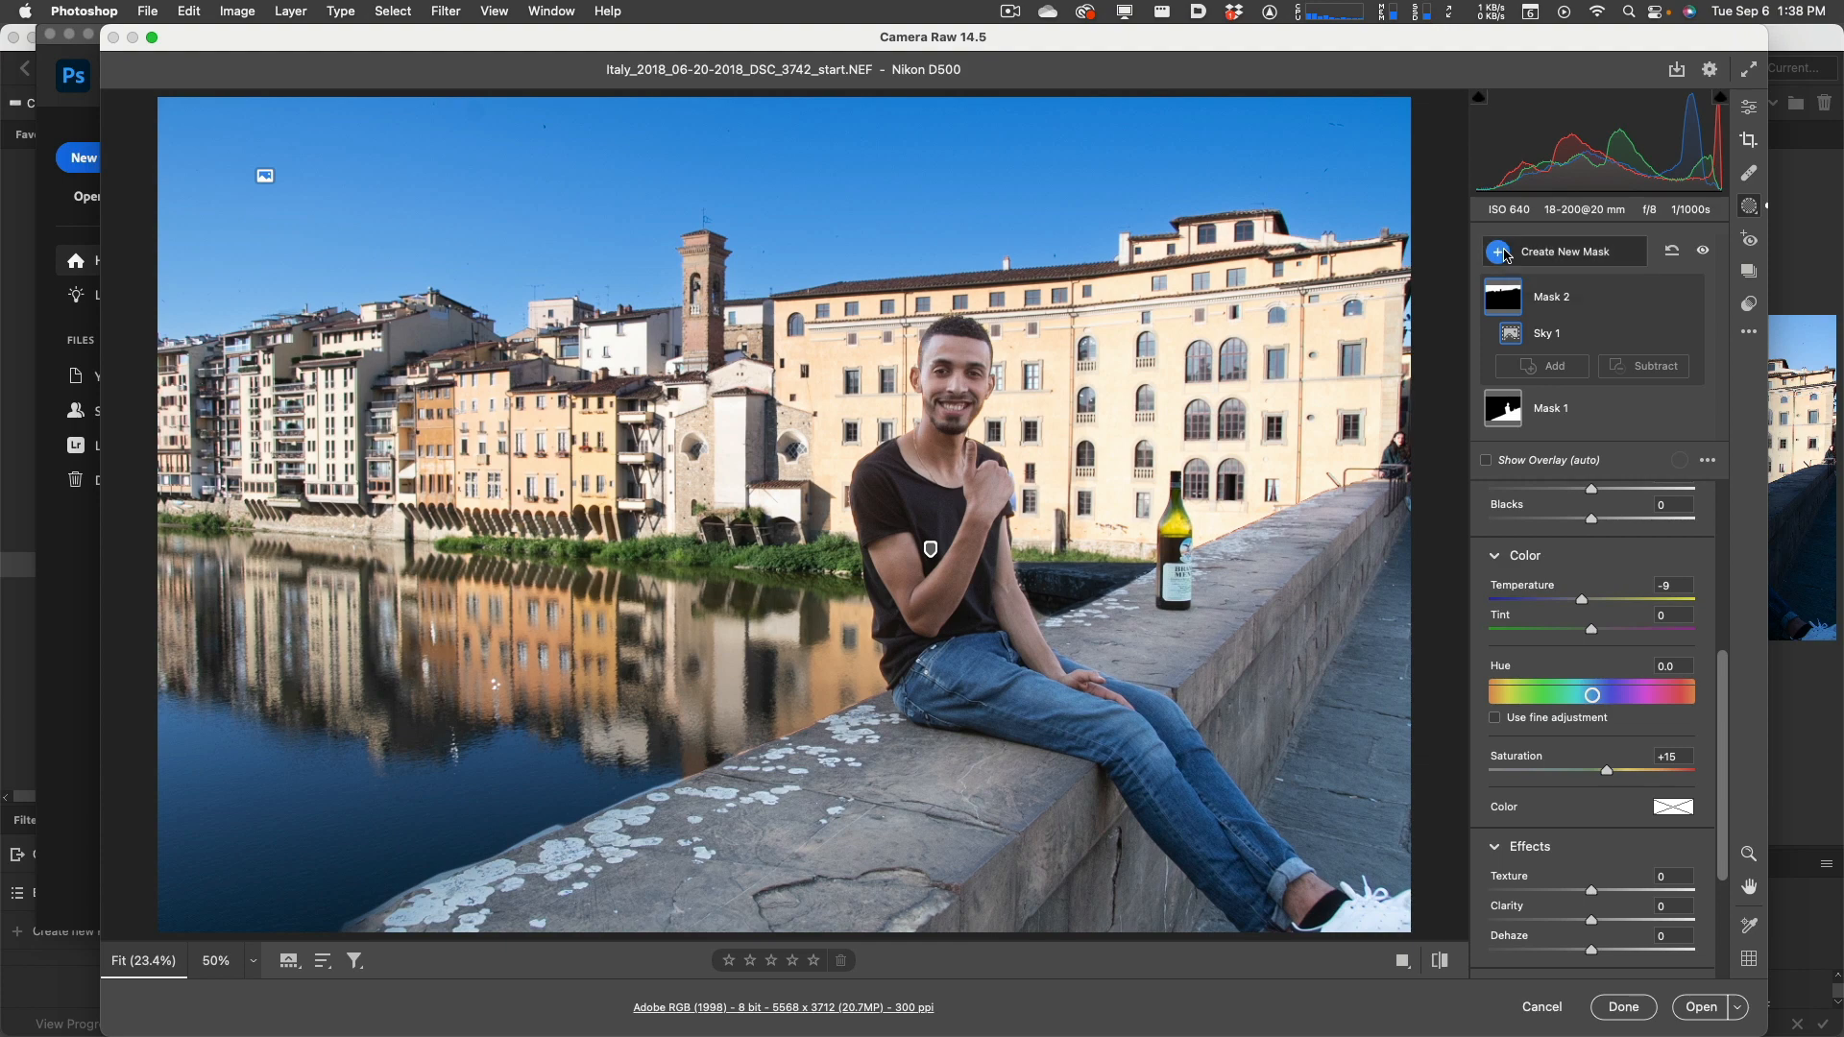
pyautogui.click(1583, 390)
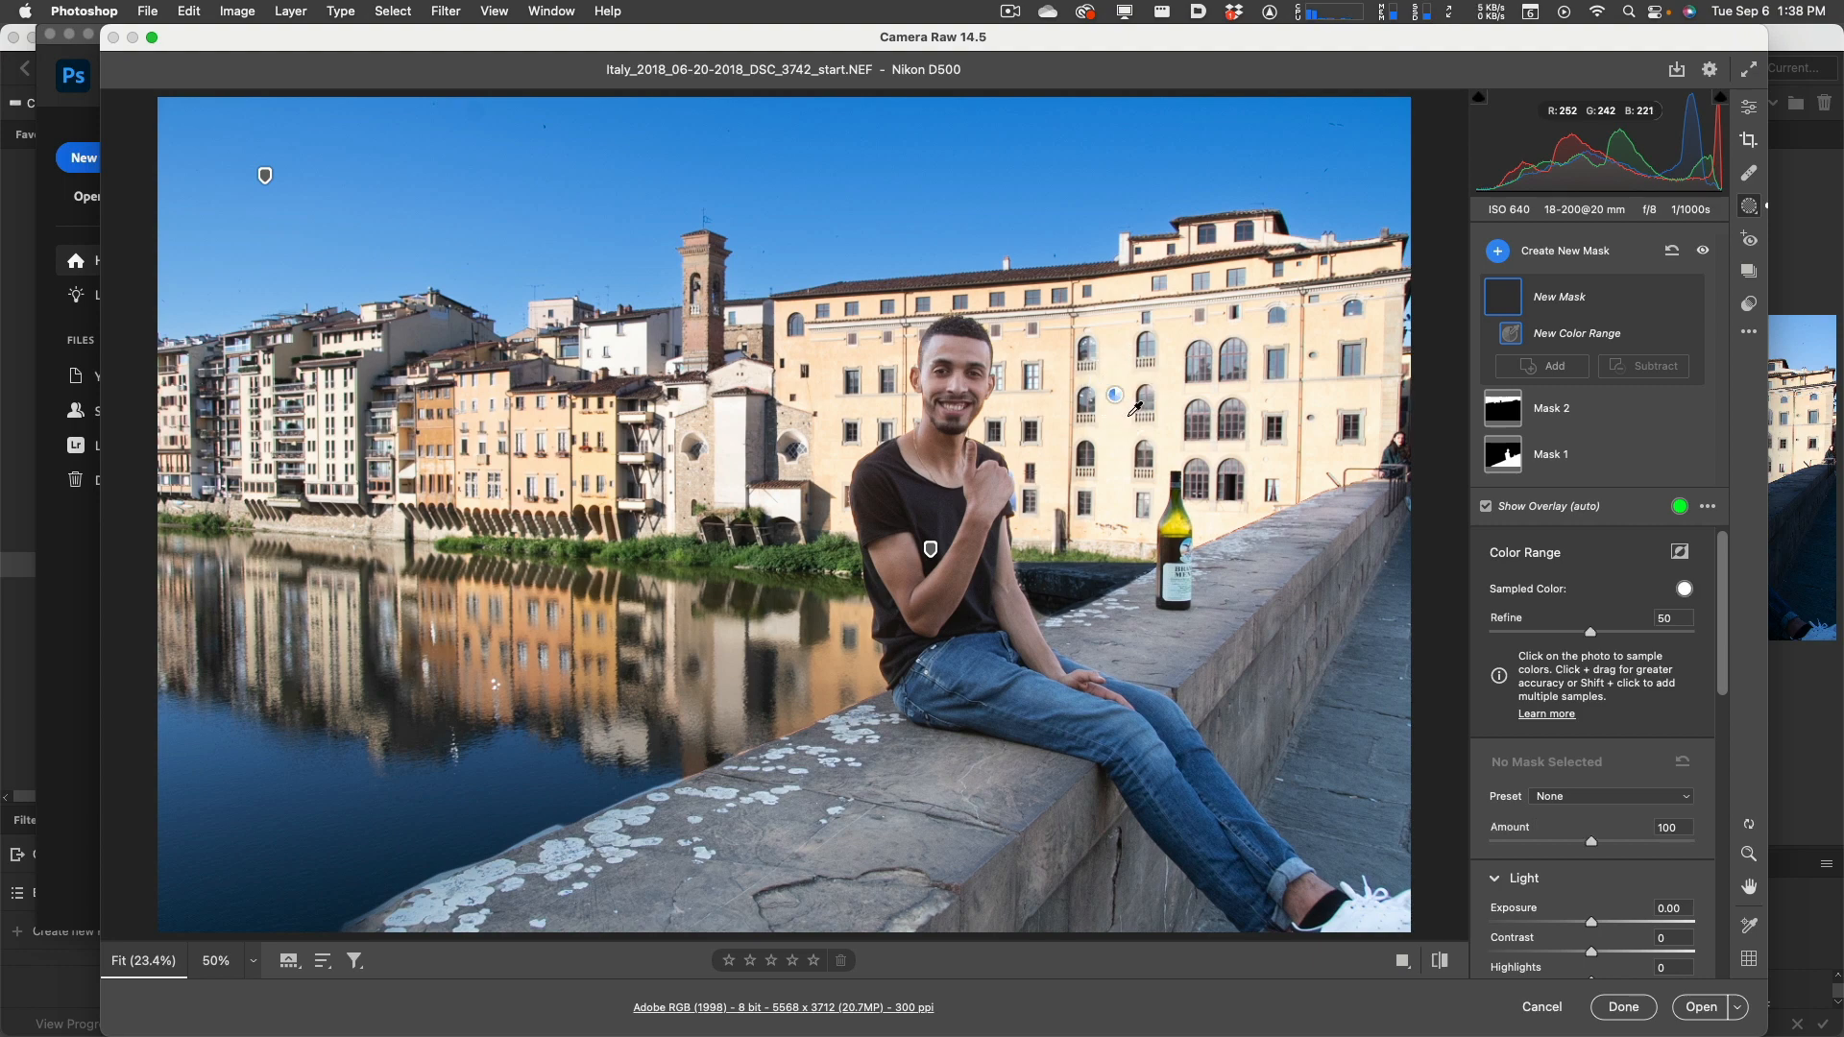
pyautogui.click(1136, 408)
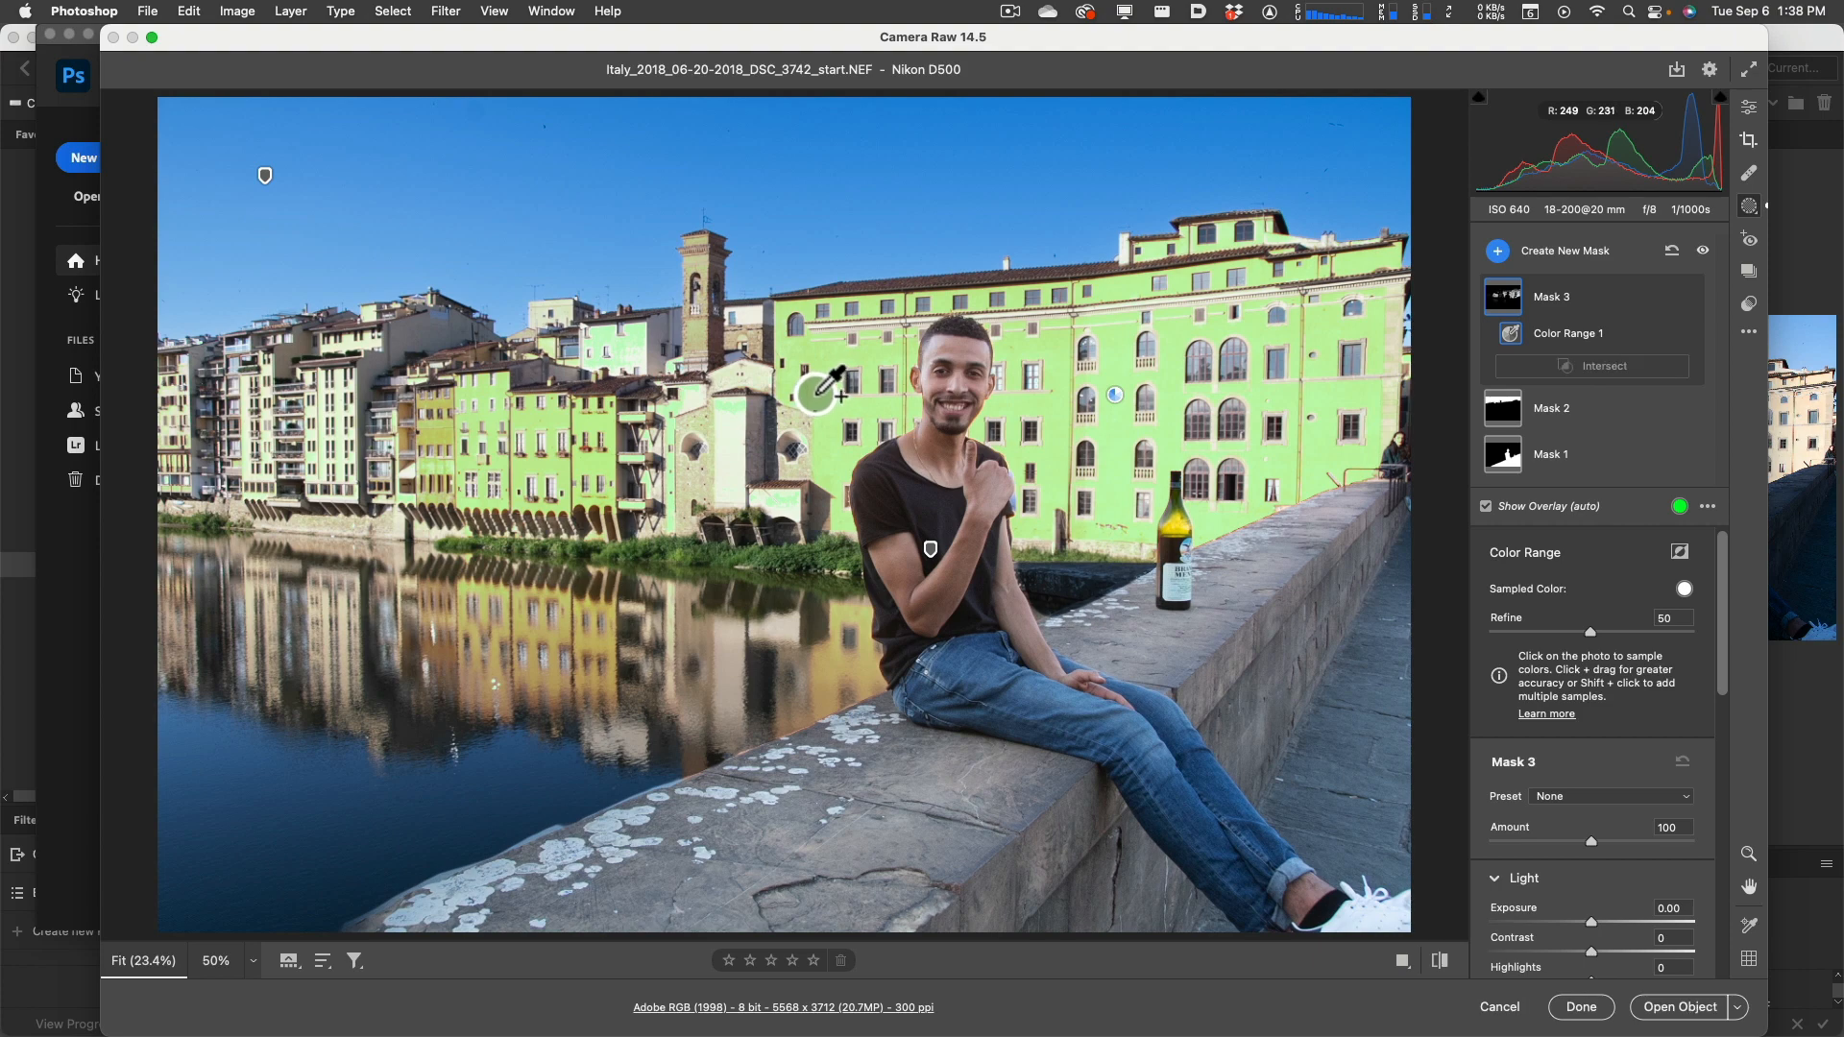
pyautogui.click(824, 391)
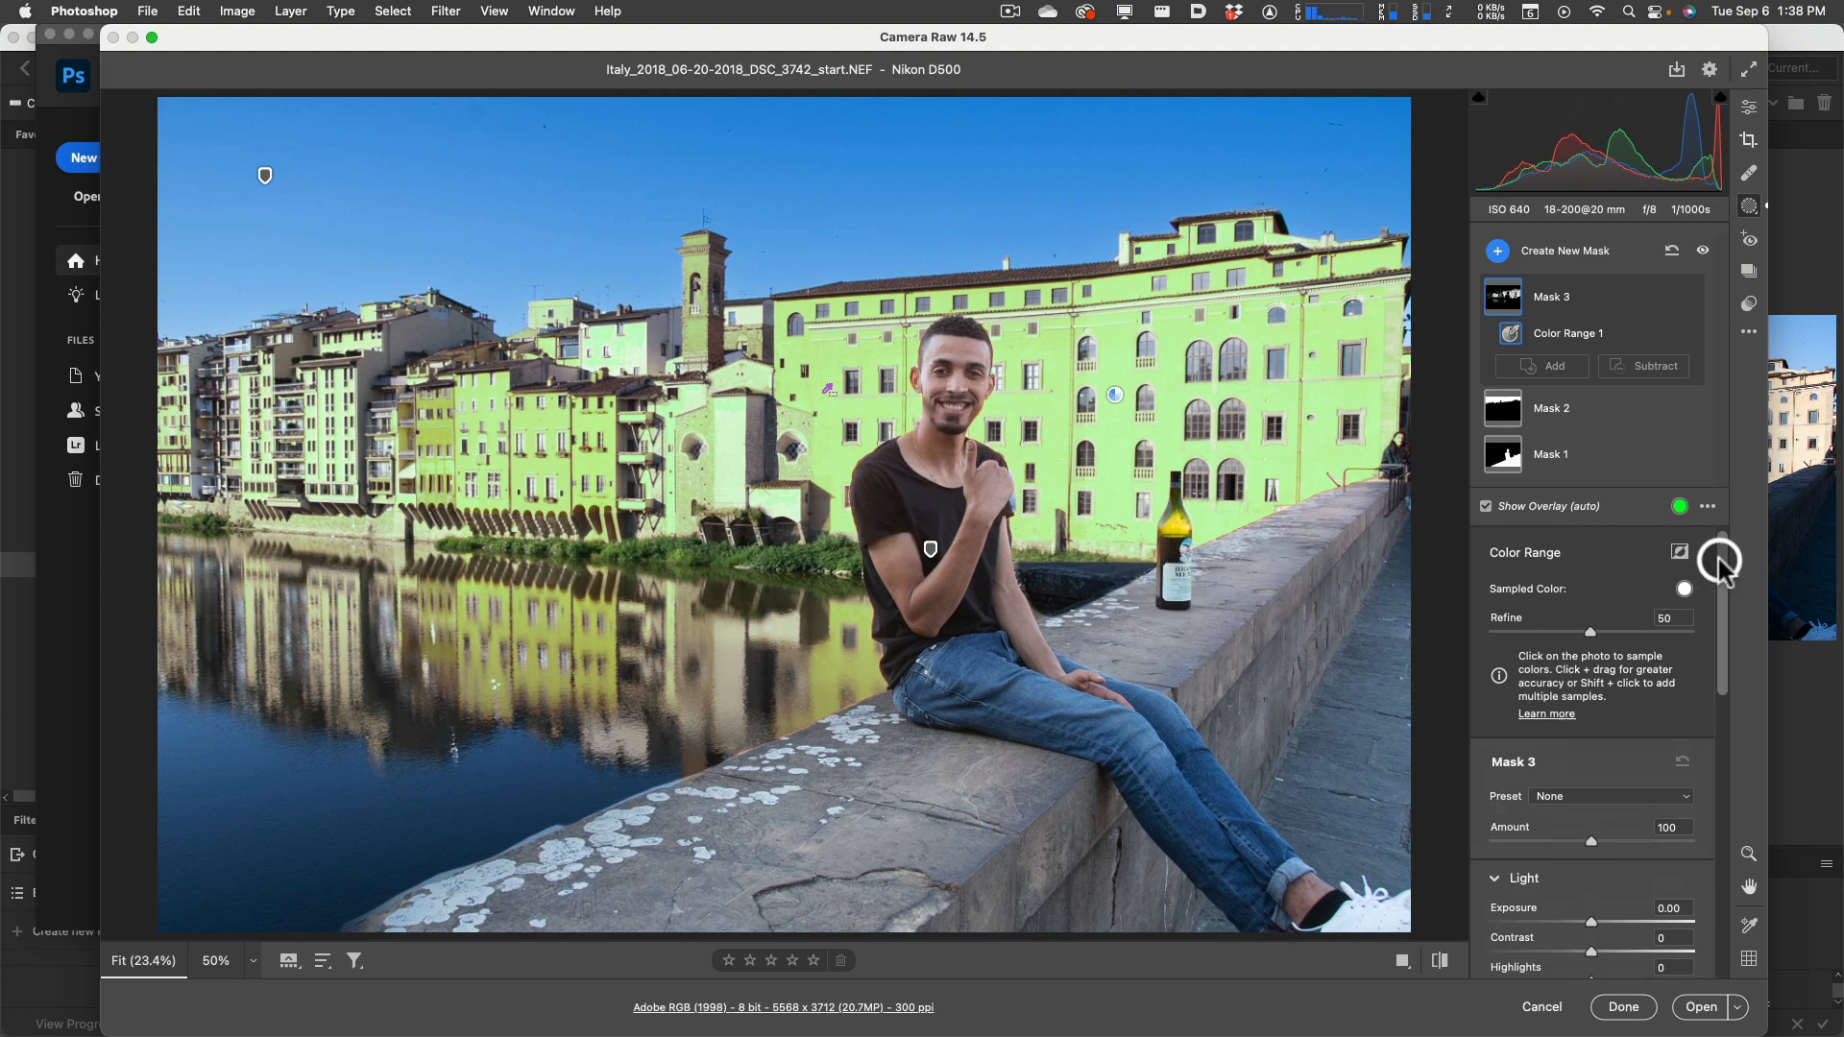
pyautogui.moveTo(1590, 632)
pyautogui.mouseDown()
pyautogui.moveTo(1502, 638)
pyautogui.moveTo(1667, 626)
pyautogui.moveTo(1594, 636)
pyautogui.mouseUp()
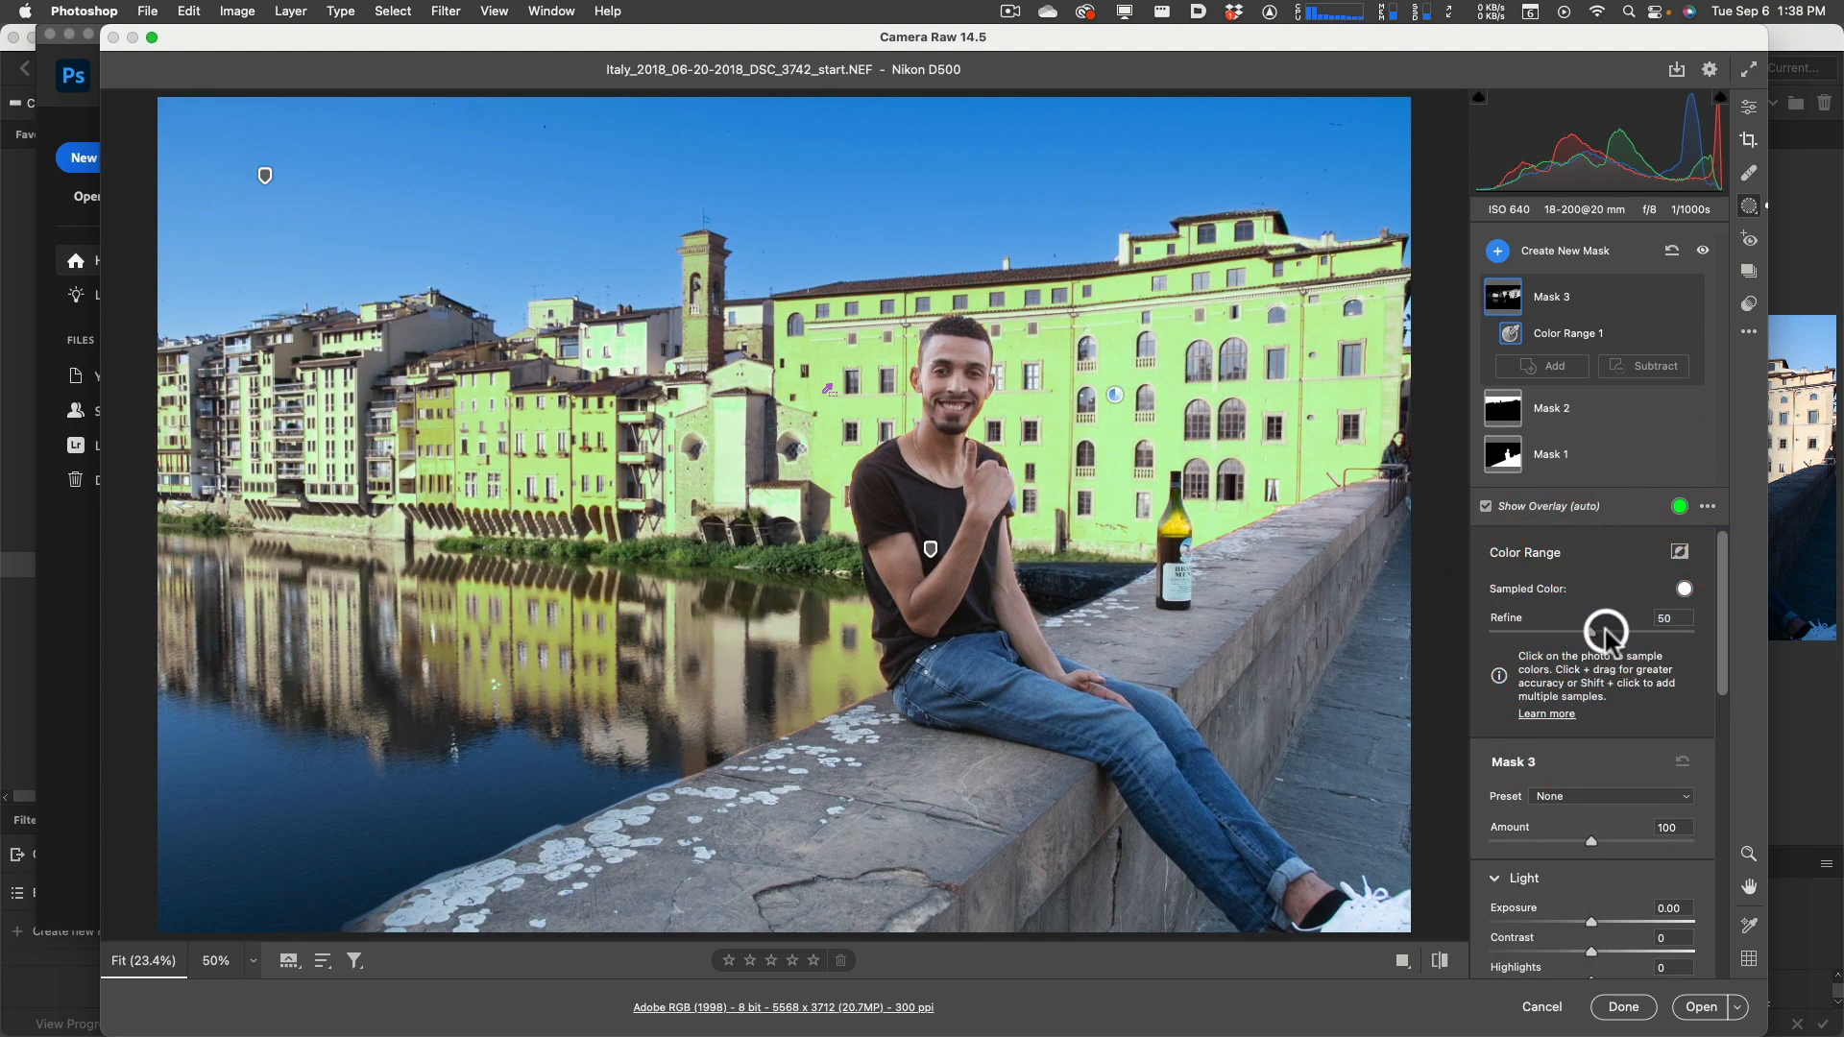
# Step: Darken the masked buildings by lowering the Exposure of Mask 3 to -0.70
pyautogui.moveTo(1719, 619); pyautogui.dragTo(1719, 739)
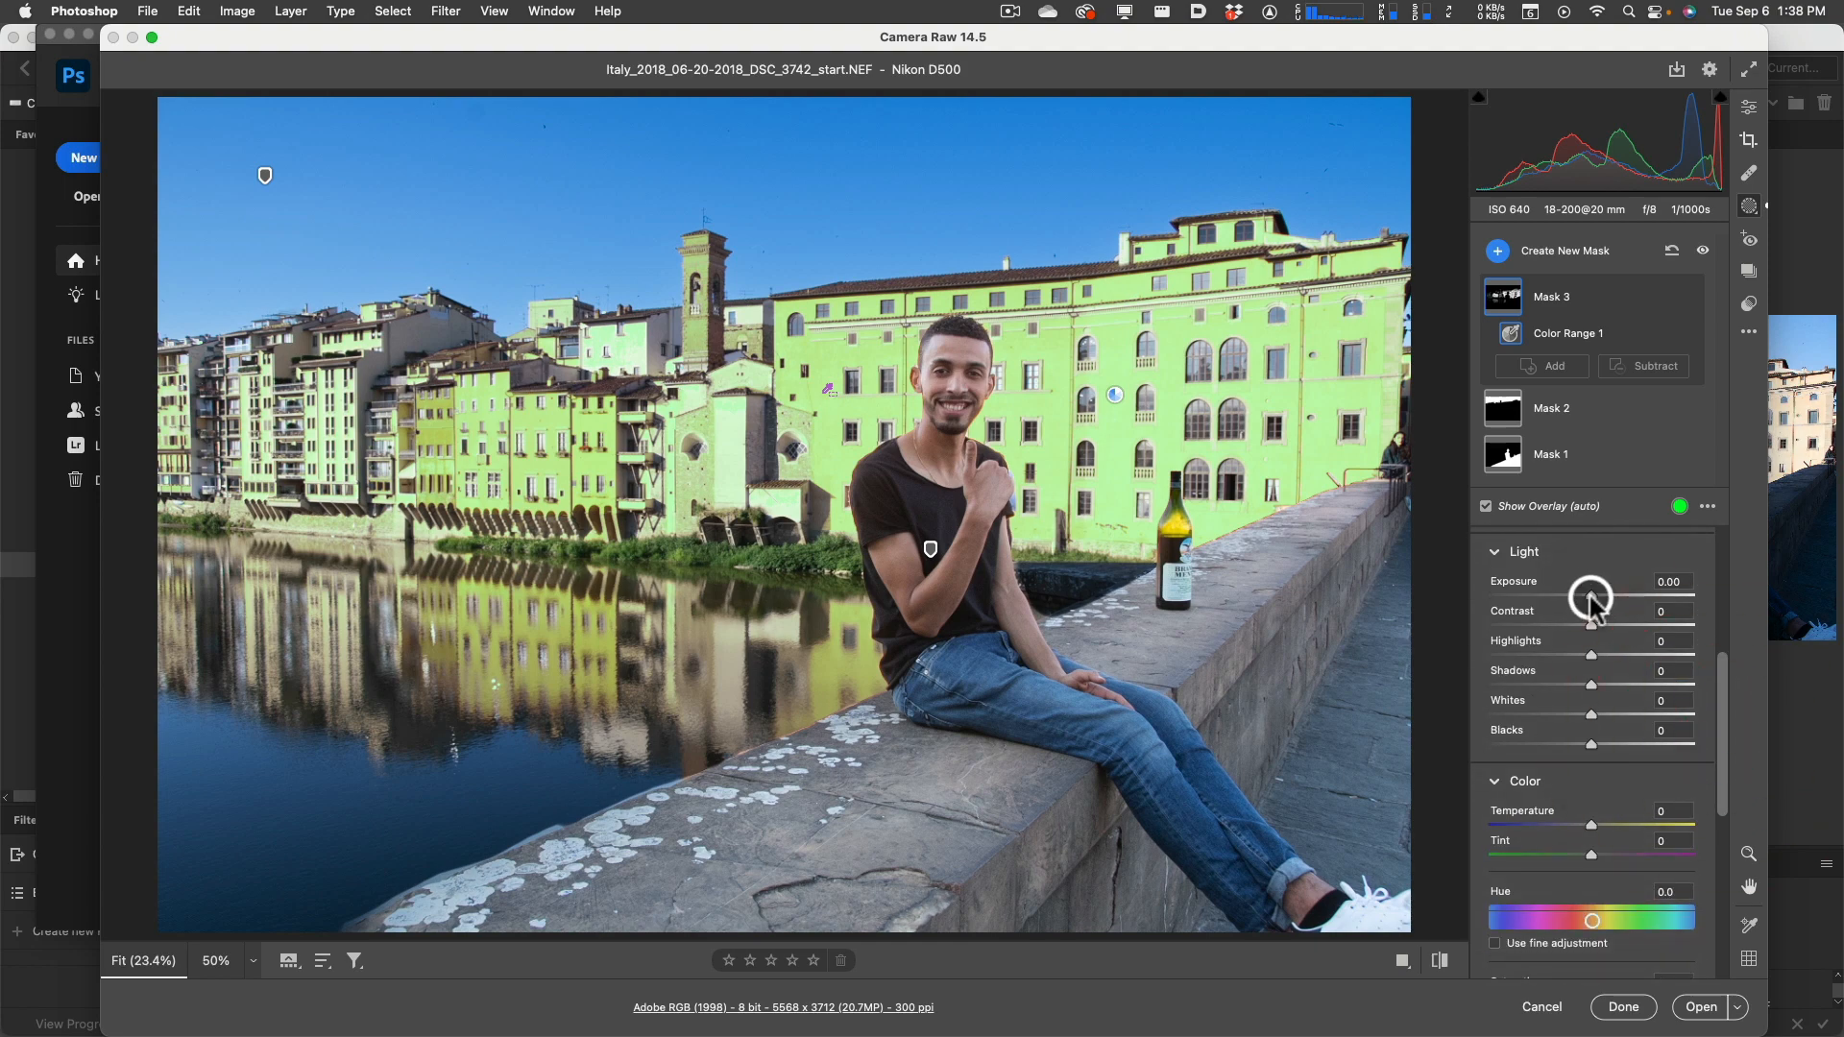
pyautogui.moveTo(1589, 595); pyautogui.dragTo(1581, 600)
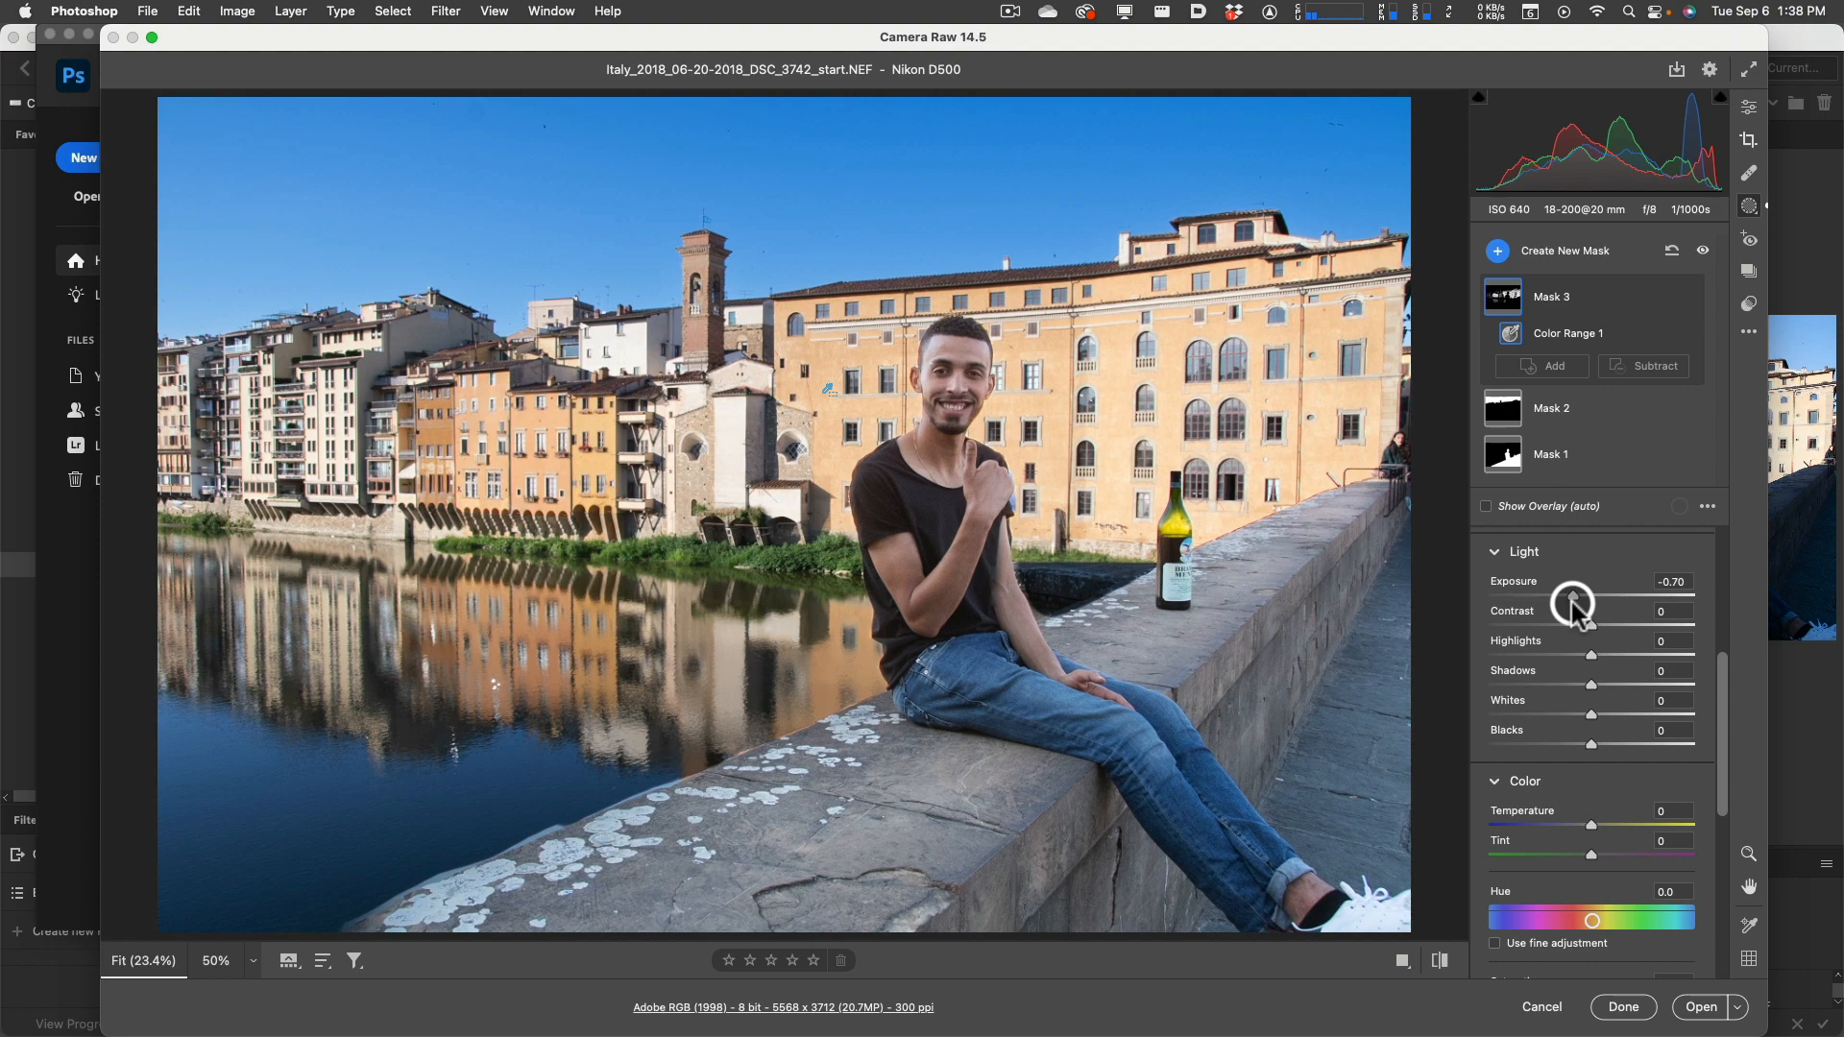
pyautogui.moveTo(1572, 605); pyautogui.dragTo(1571, 605)
# Step: Enrich the building colors by setting the Hue of Mask 3 to -2.7 and its Saturation to +52
pyautogui.moveTo(1719, 674); pyautogui.dragTo(1591, 716)
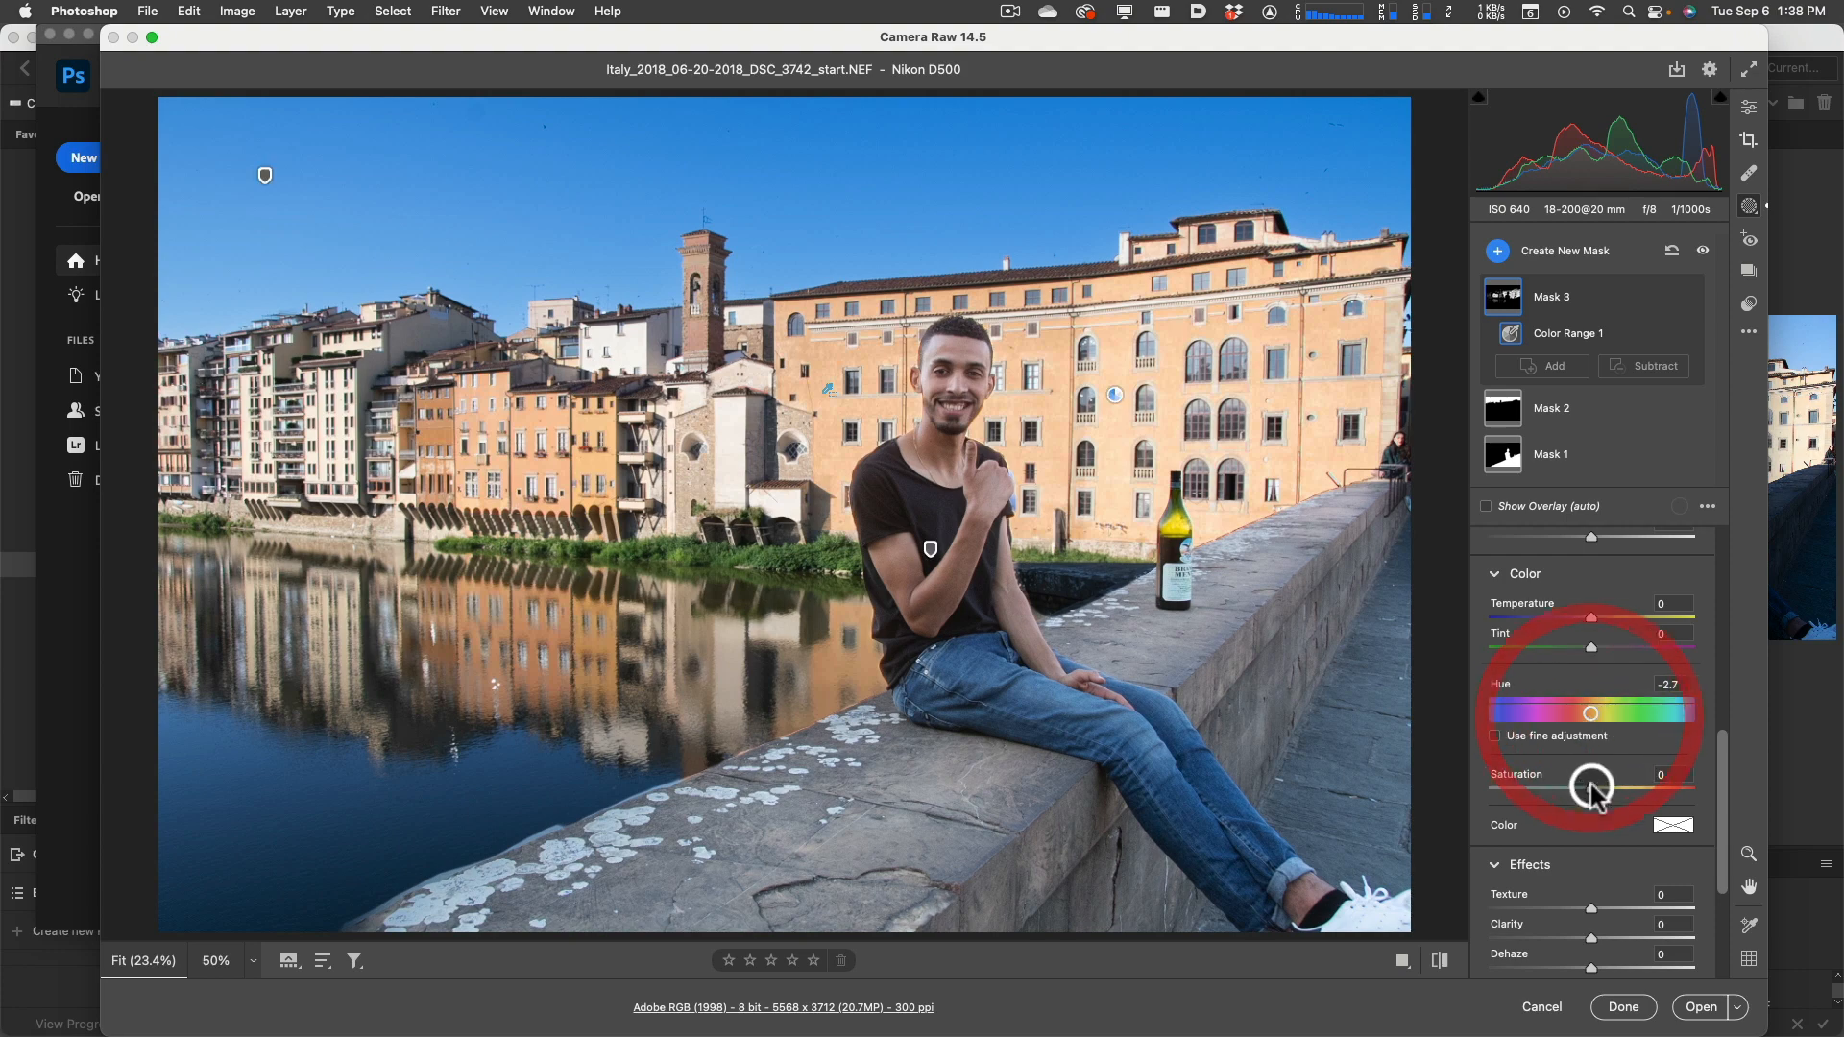
pyautogui.moveTo(1591, 789); pyautogui.dragTo(1644, 787)
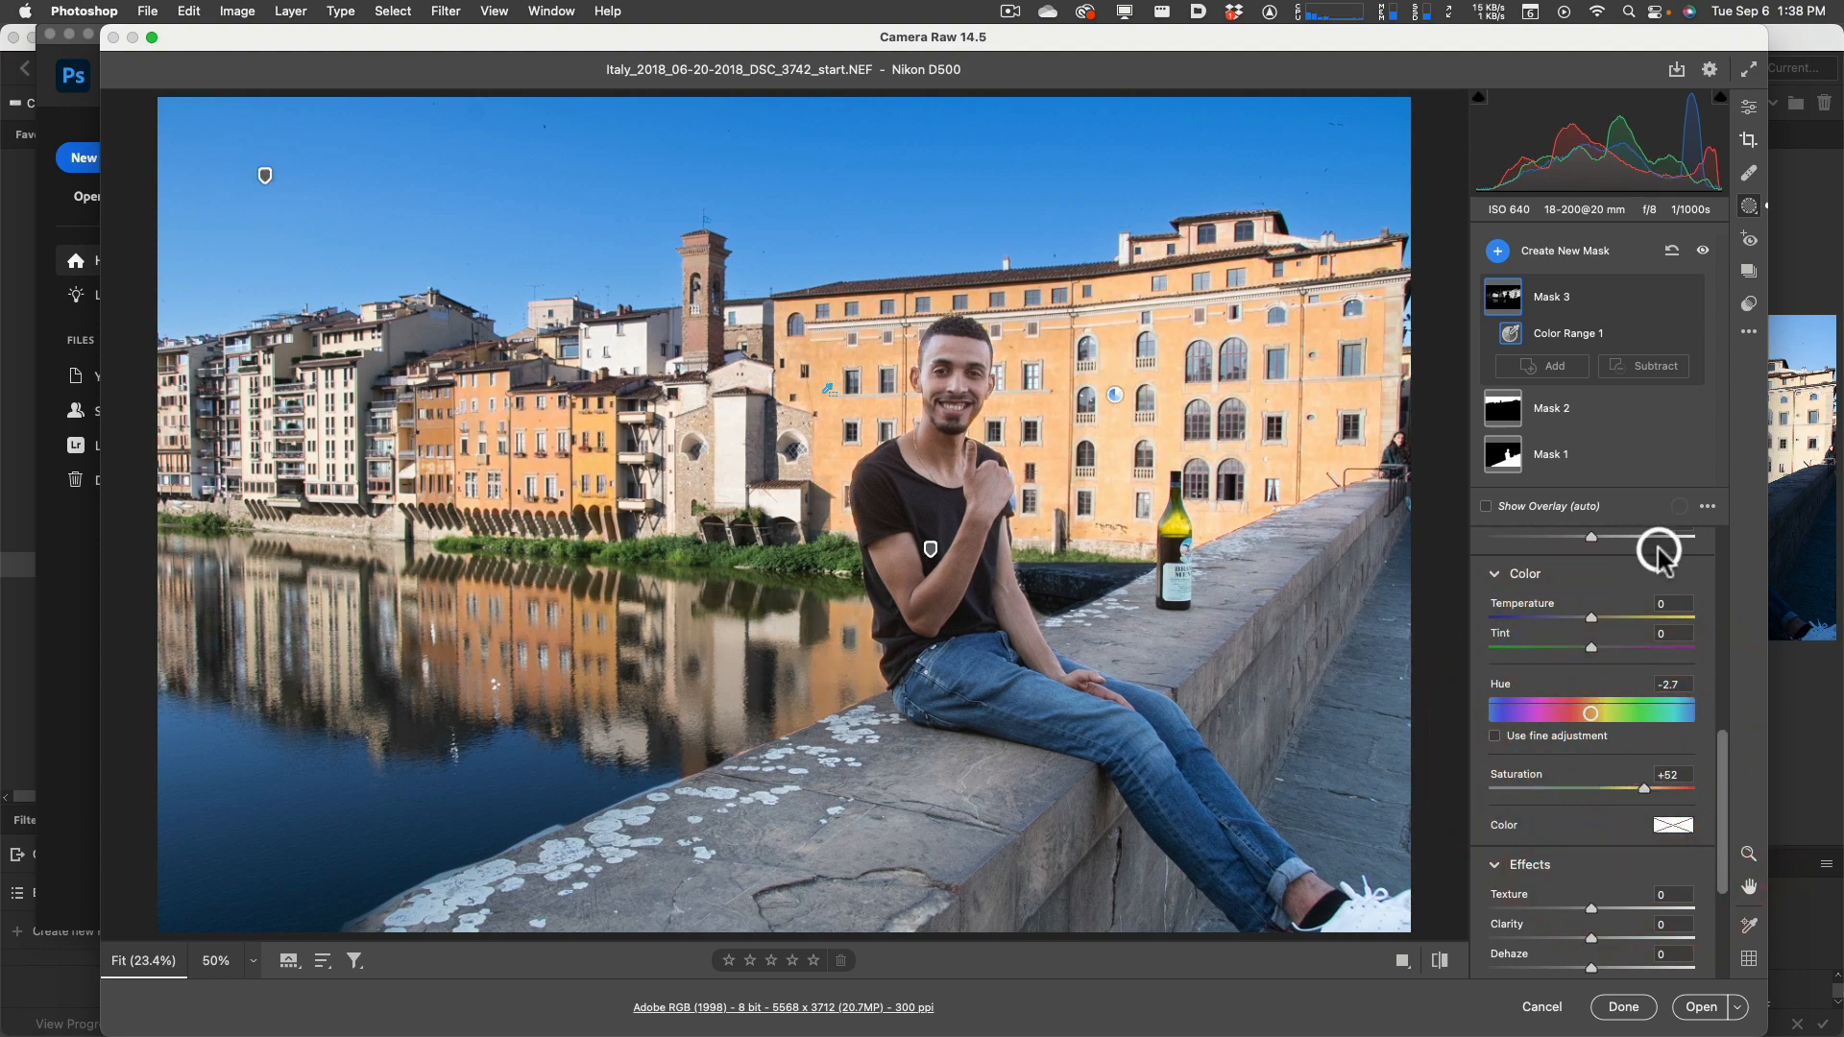
pyautogui.click(1591, 716)
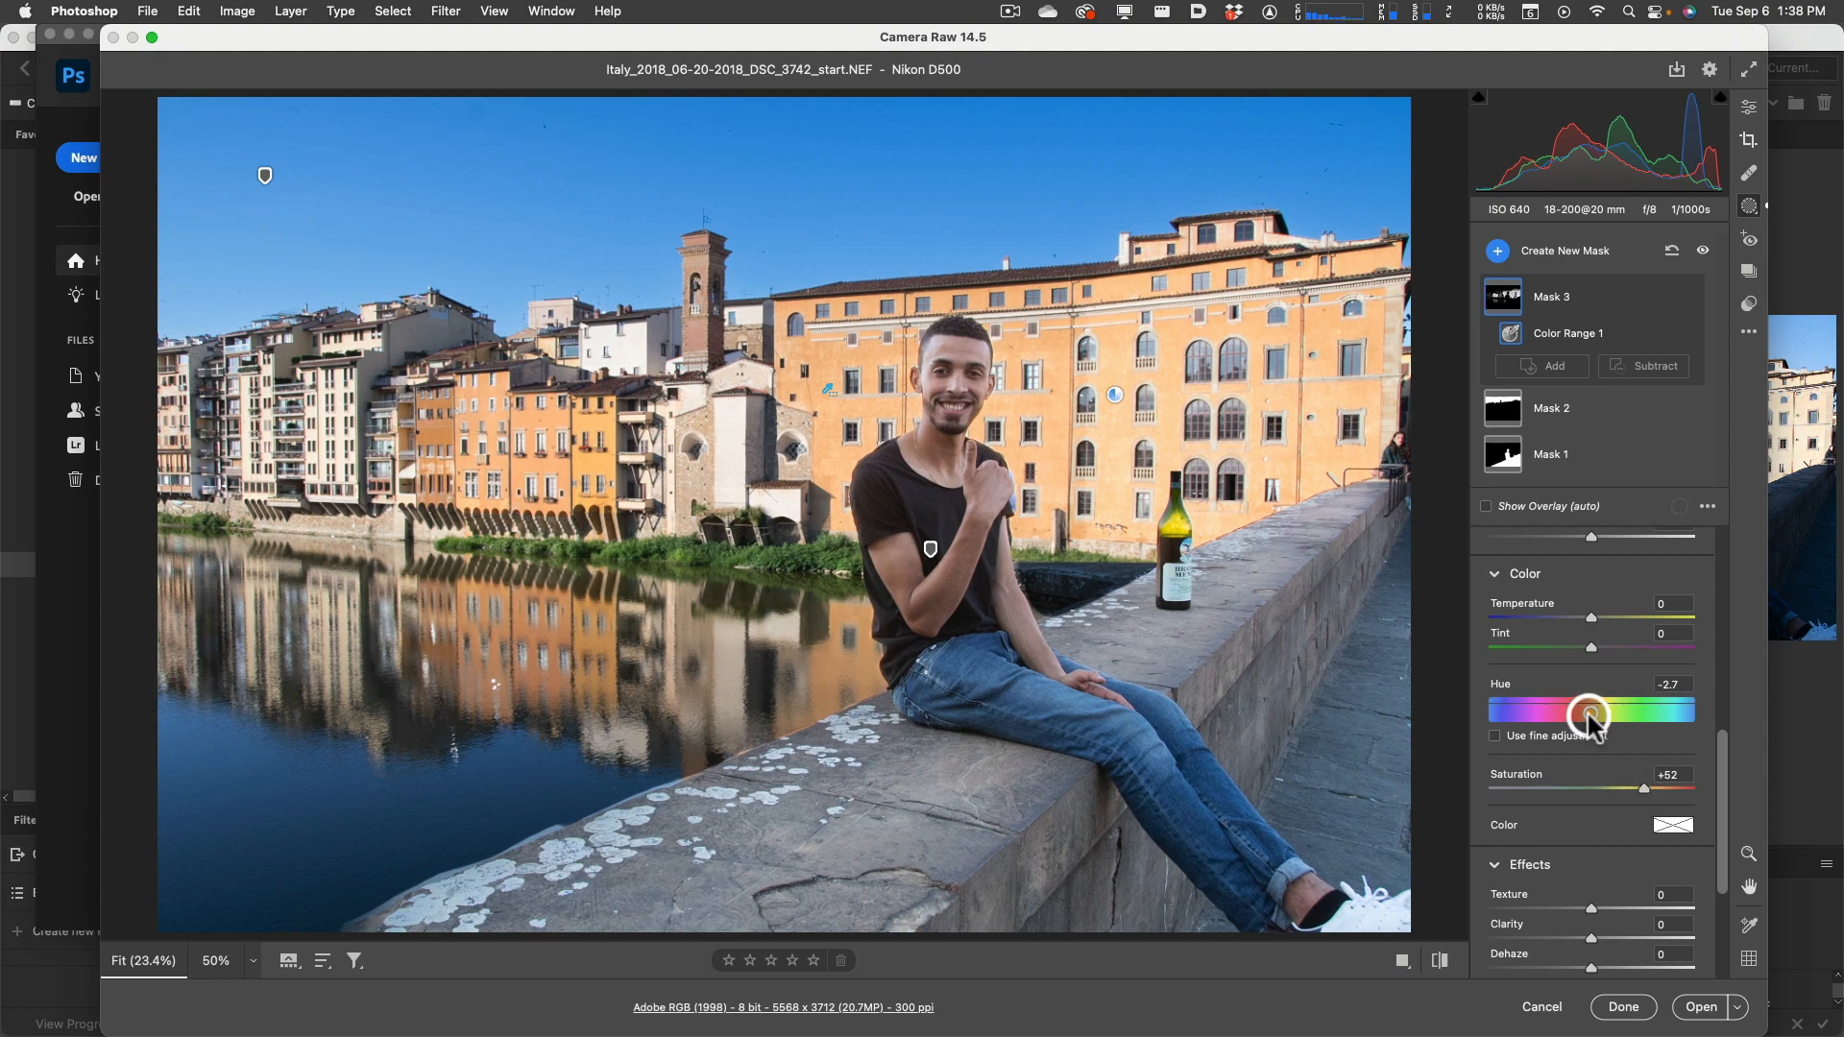
# Step: Preview Mask 3 and review its visibility control and the options available for Mask 3 and Color Range 1
pyautogui.moveTo(1720, 753); pyautogui.dragTo(1725, 521)
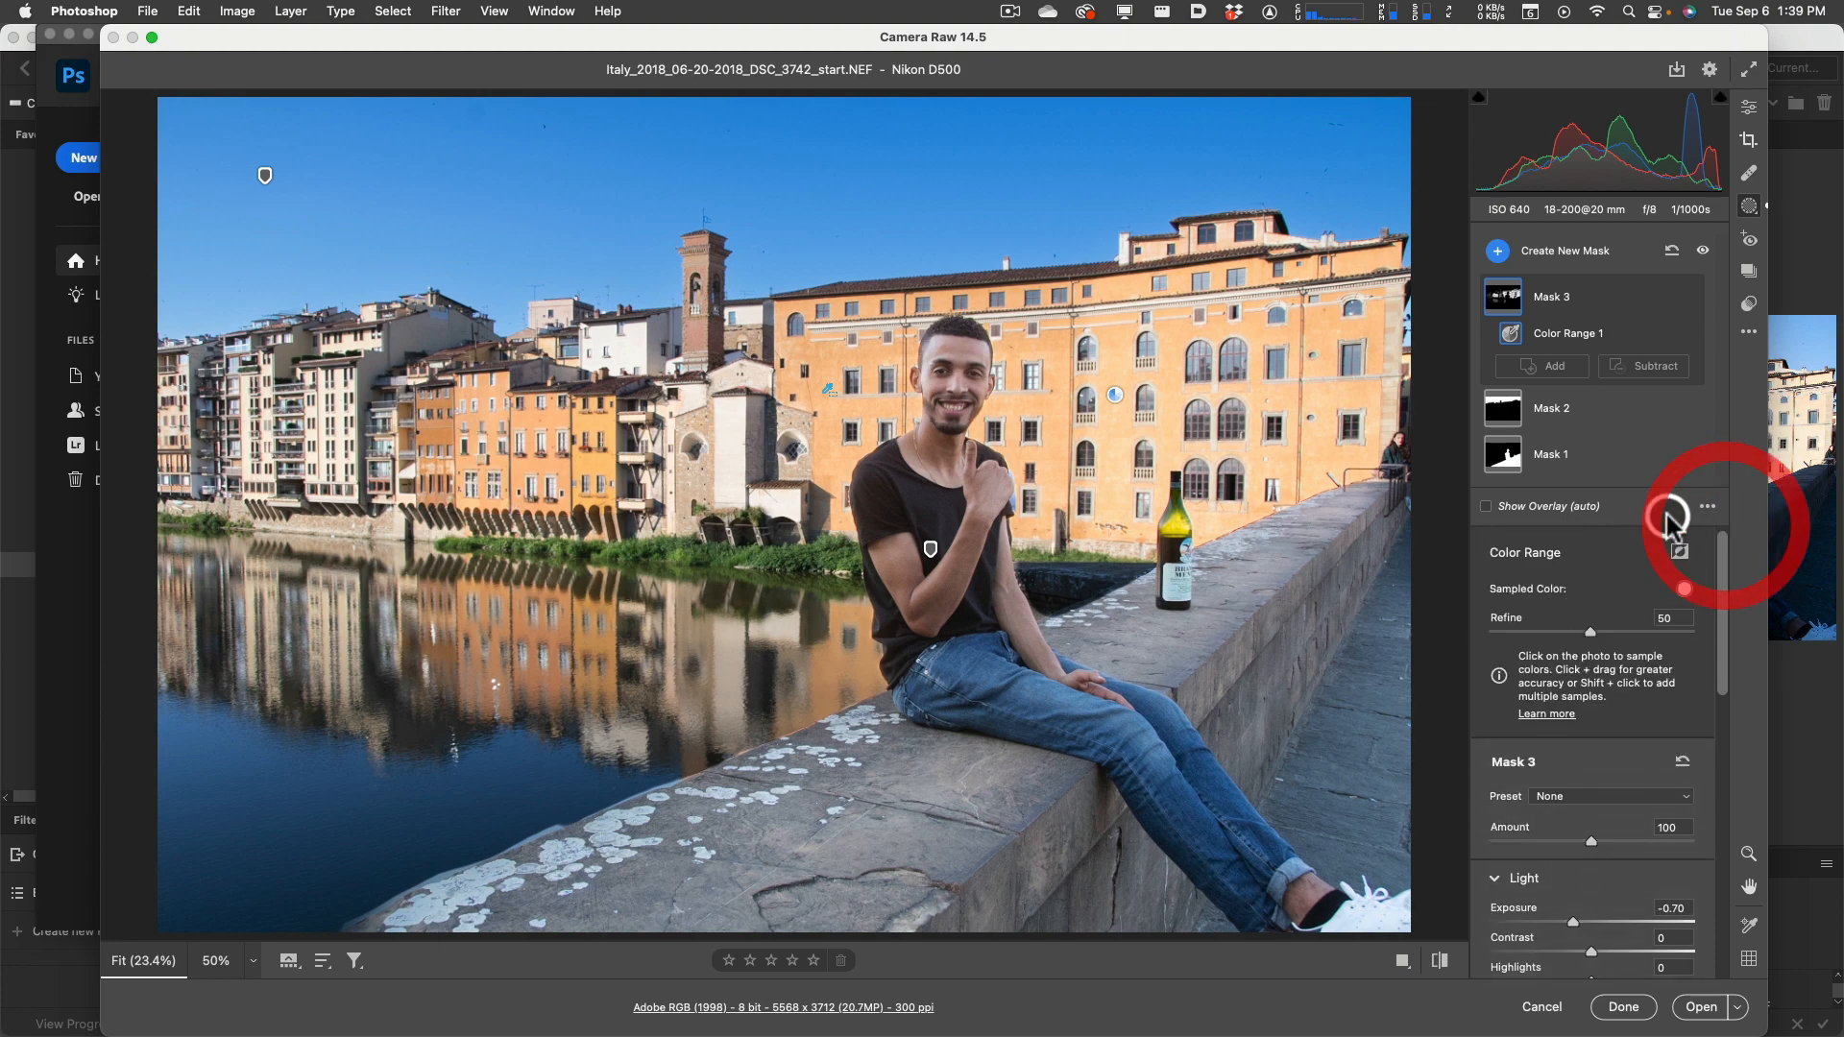
pyautogui.moveTo(1513, 427)
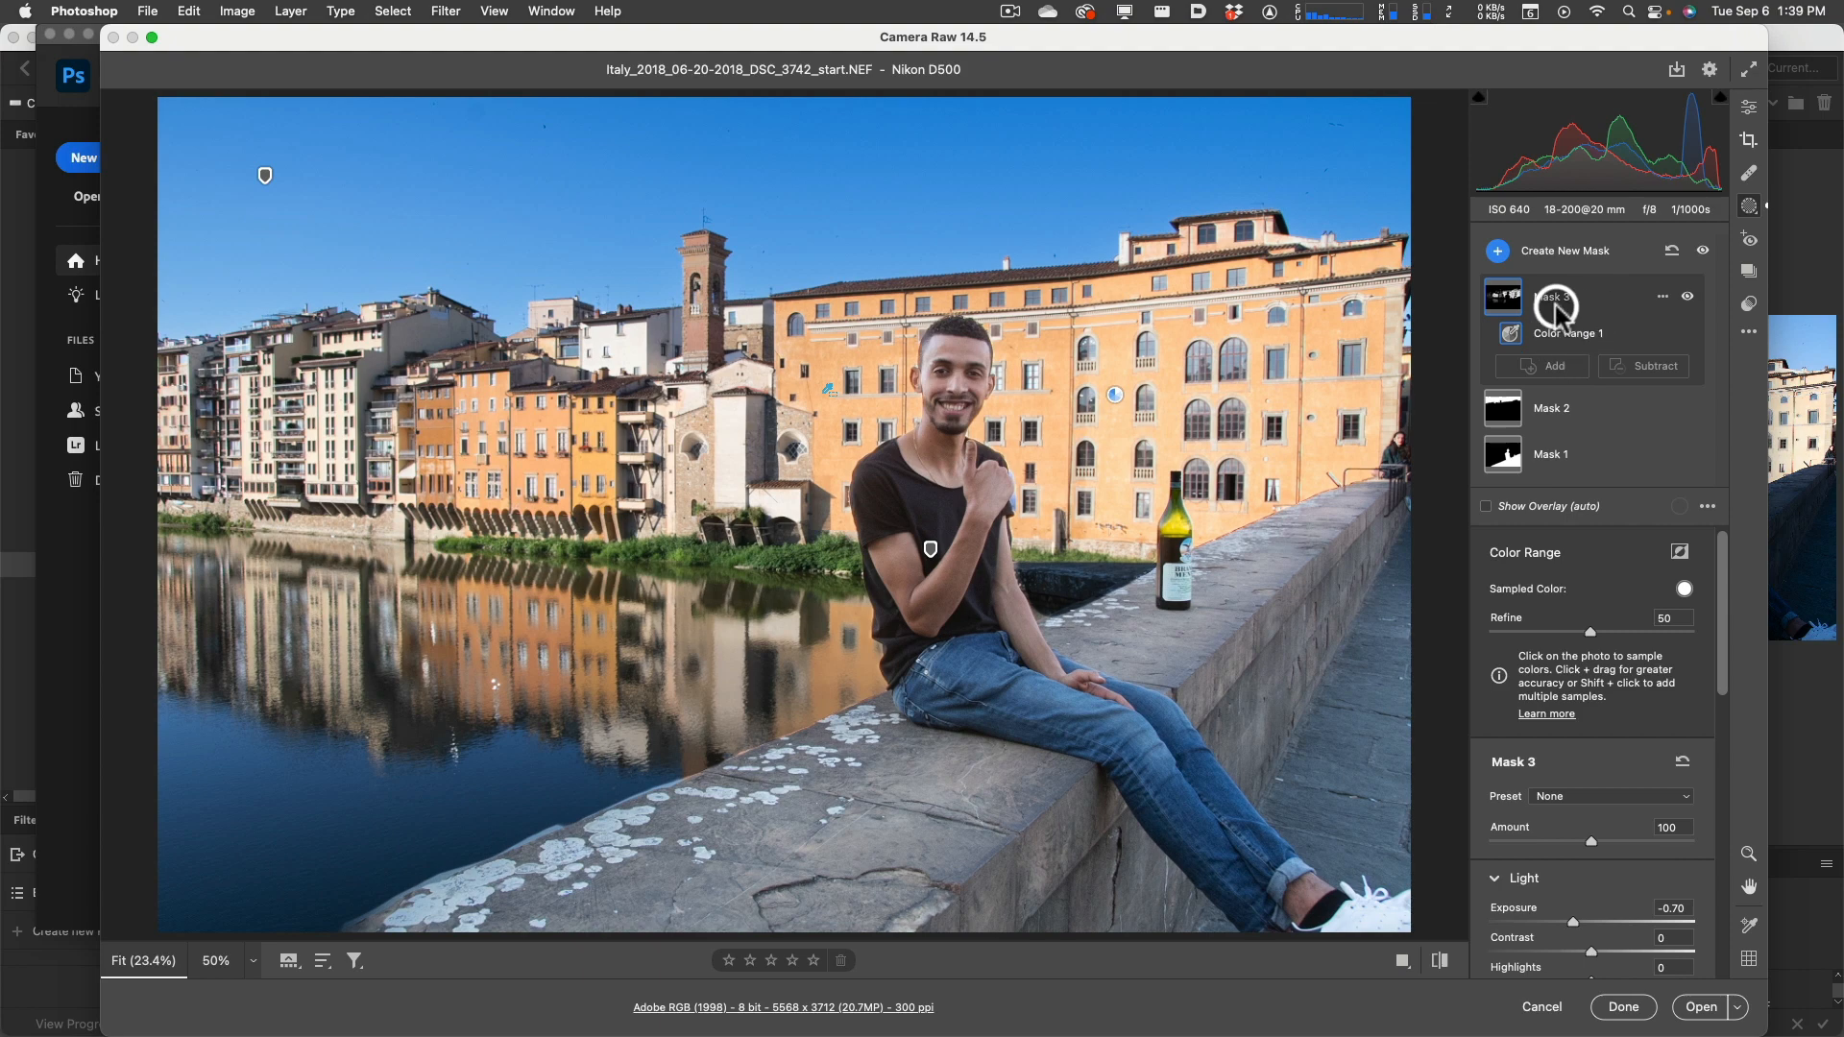
pyautogui.moveTo(1503, 306)
pyautogui.click(1683, 294)
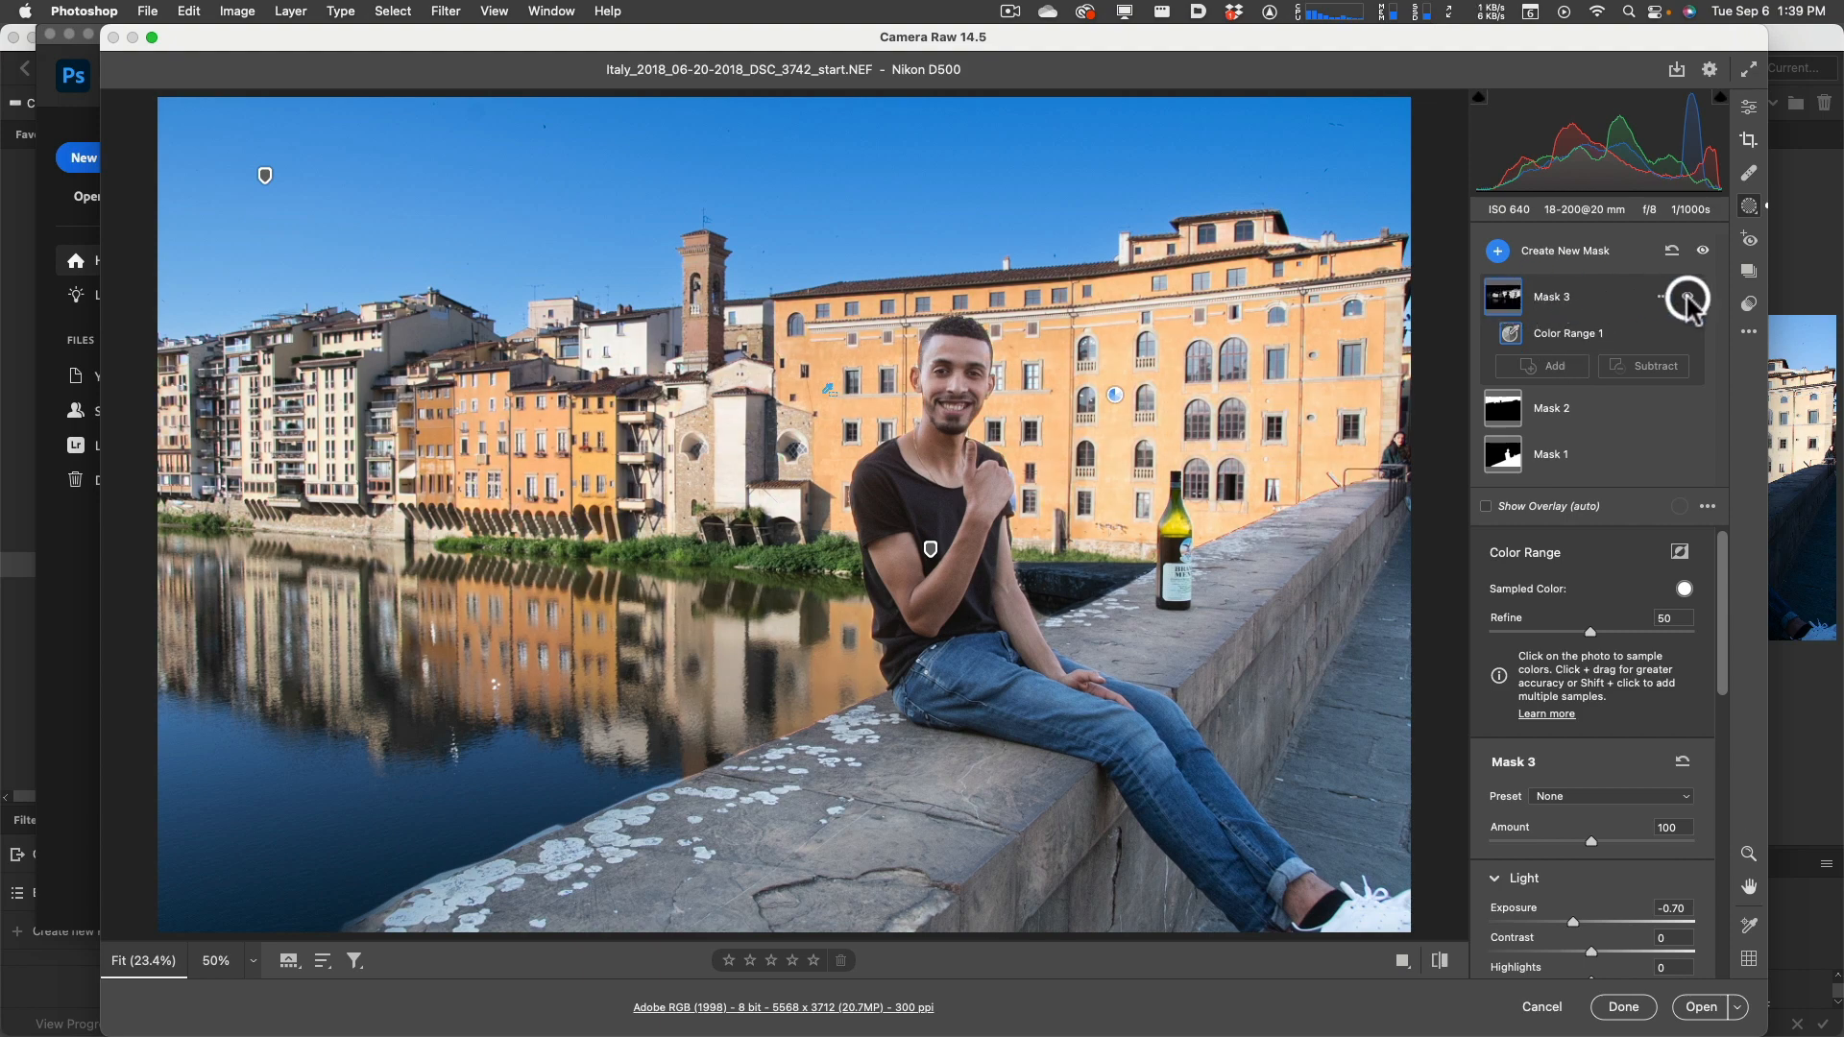
pyautogui.click(1660, 296)
pyautogui.click(1660, 297)
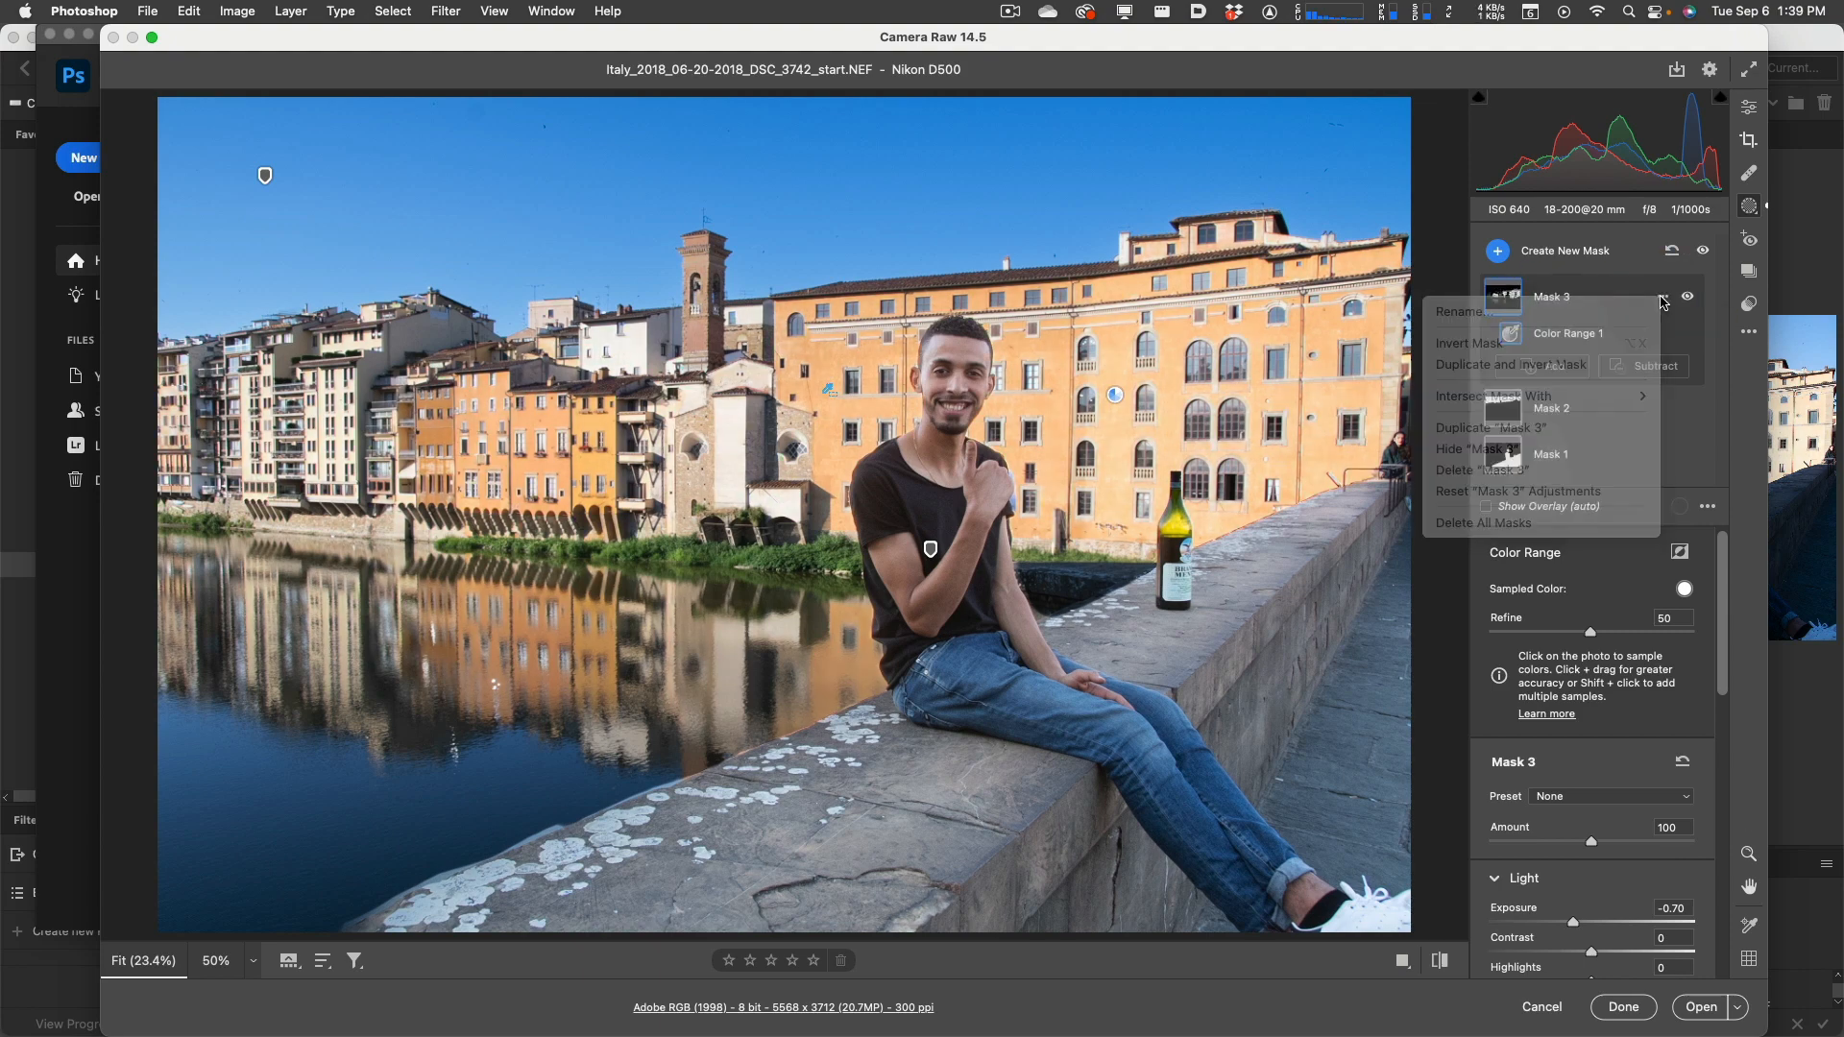
pyautogui.click(1668, 337)
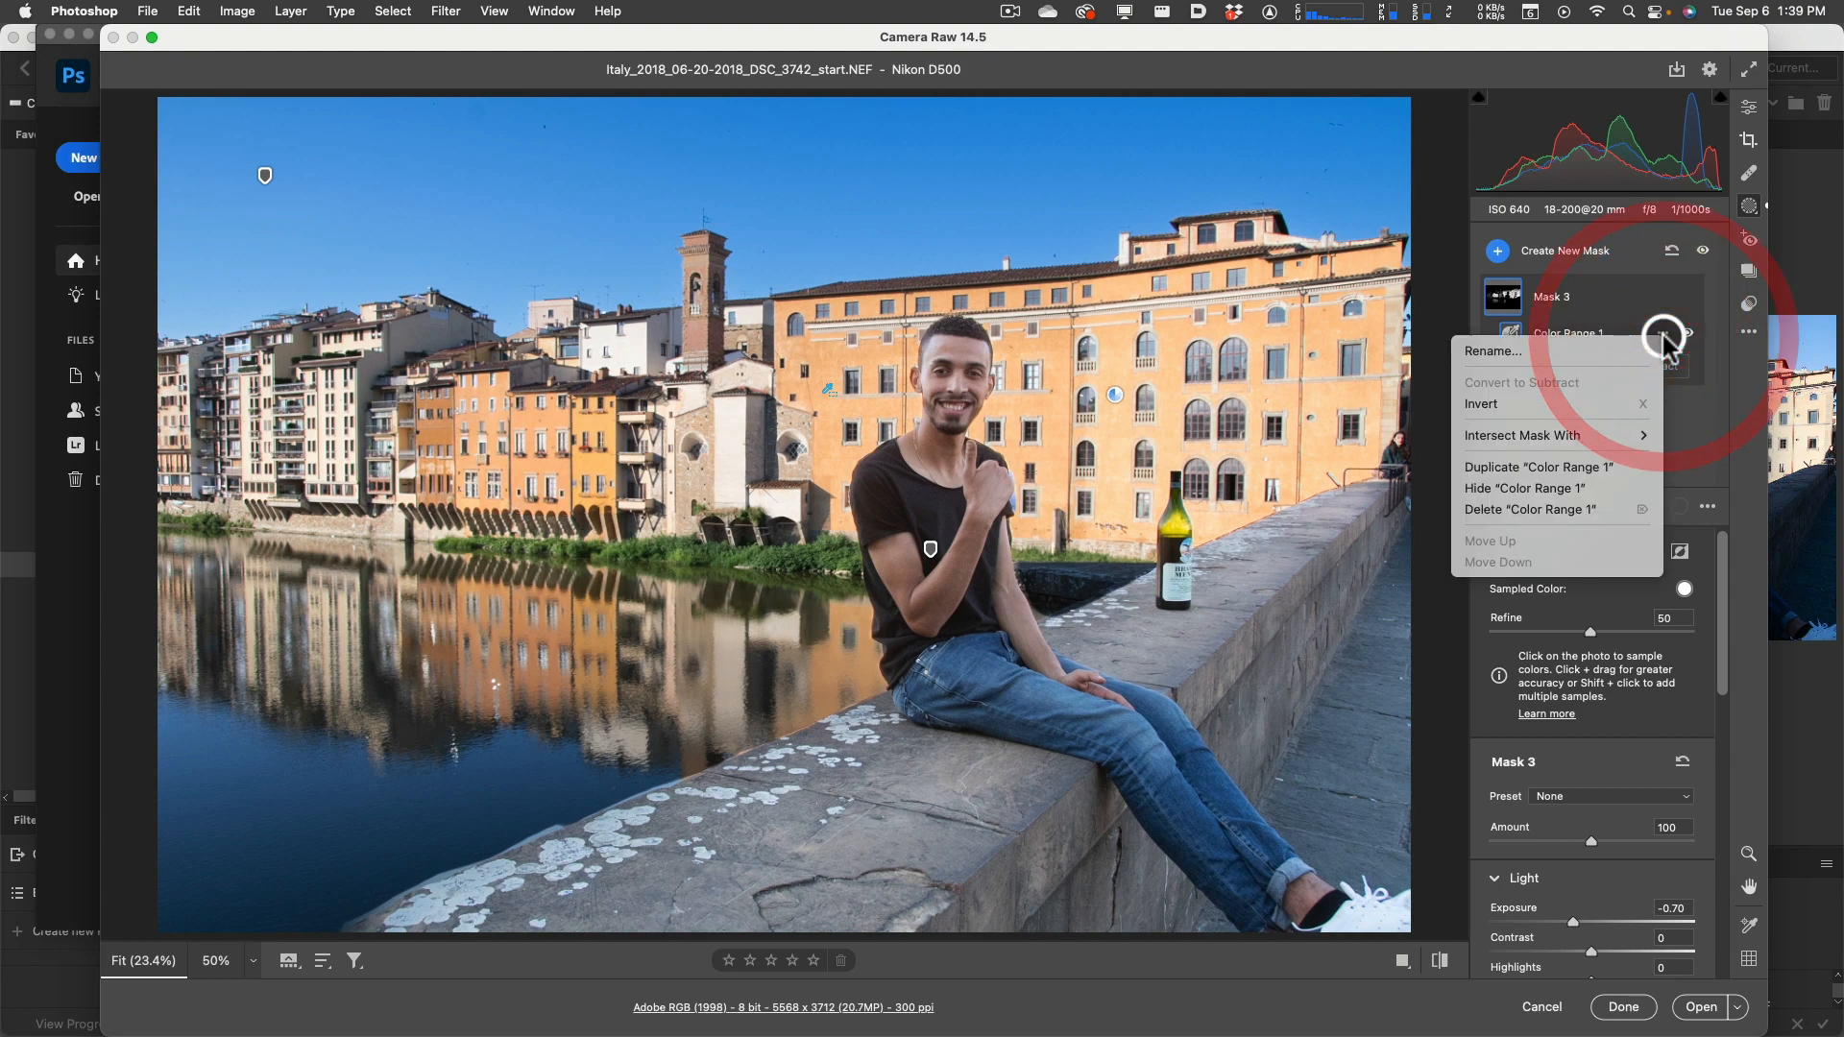
pyautogui.click(1668, 337)
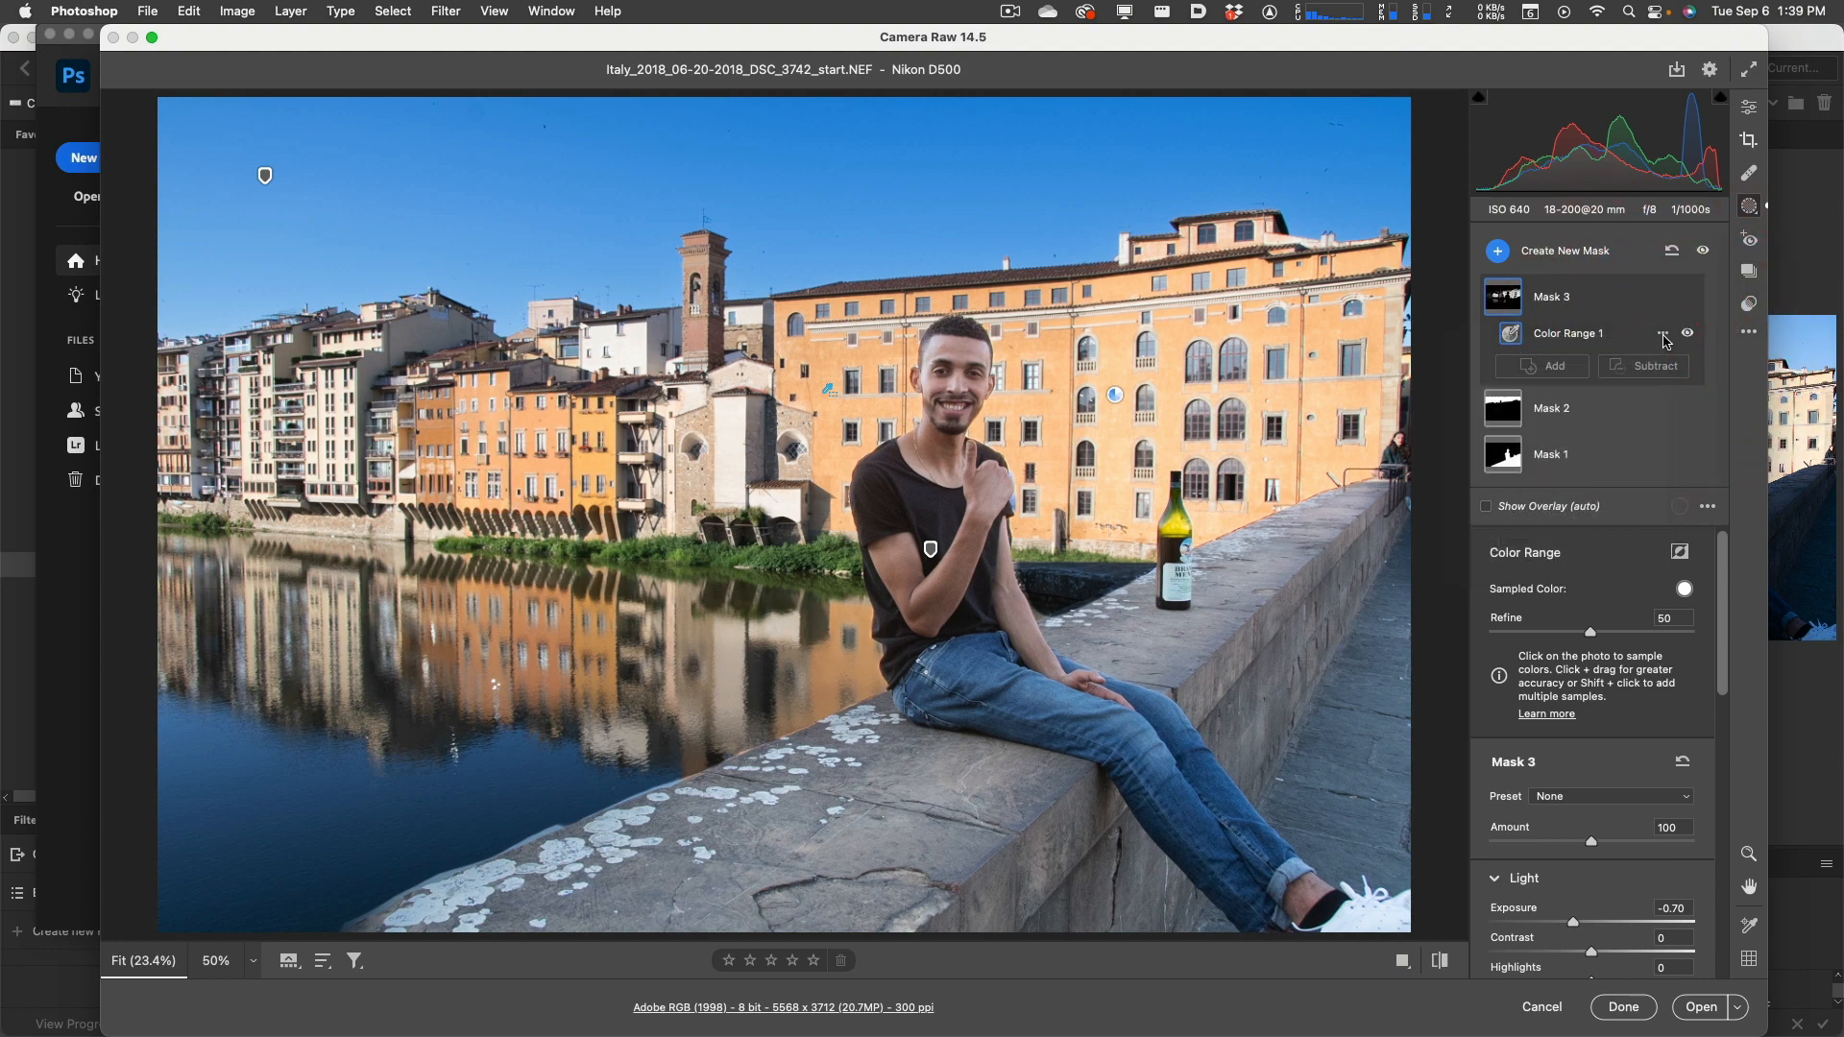
# Step: Preview Mask 3 with the Image on Black overlay, restore the Color Overlay and turn the overlay off
pyautogui.click(1709, 508)
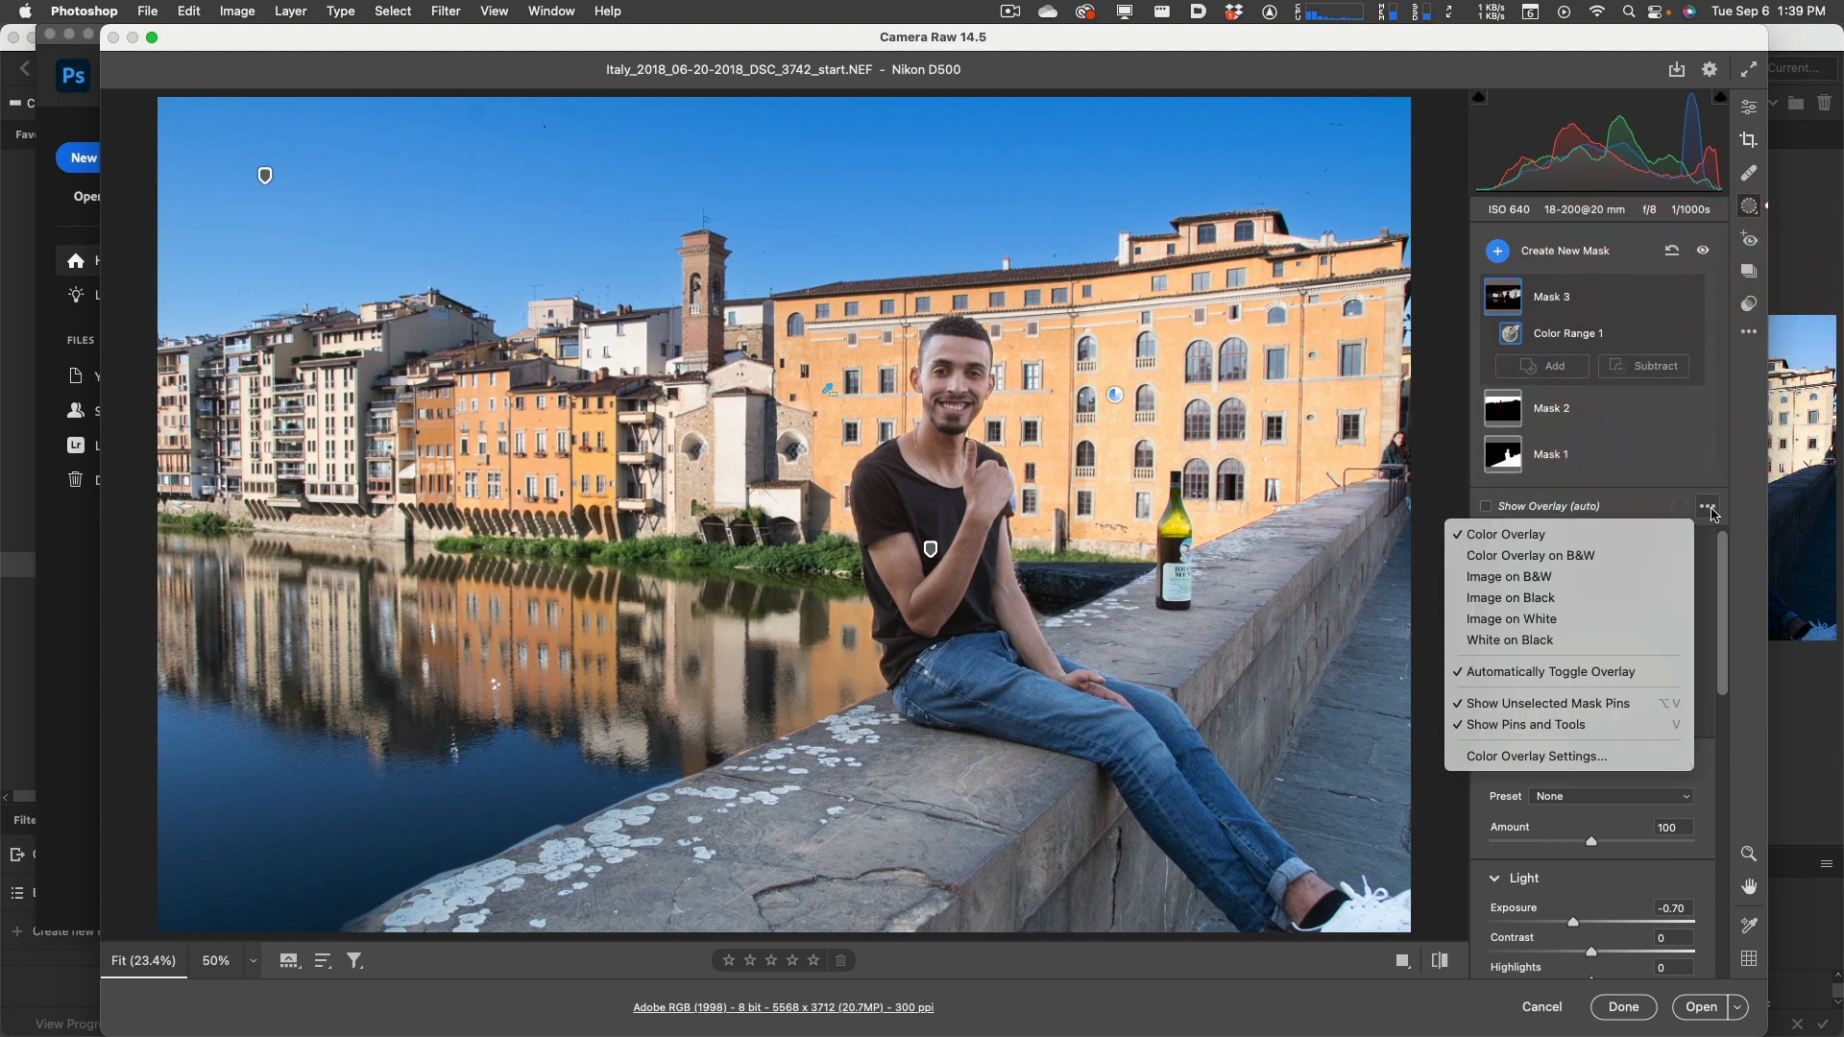
pyautogui.click(1627, 601)
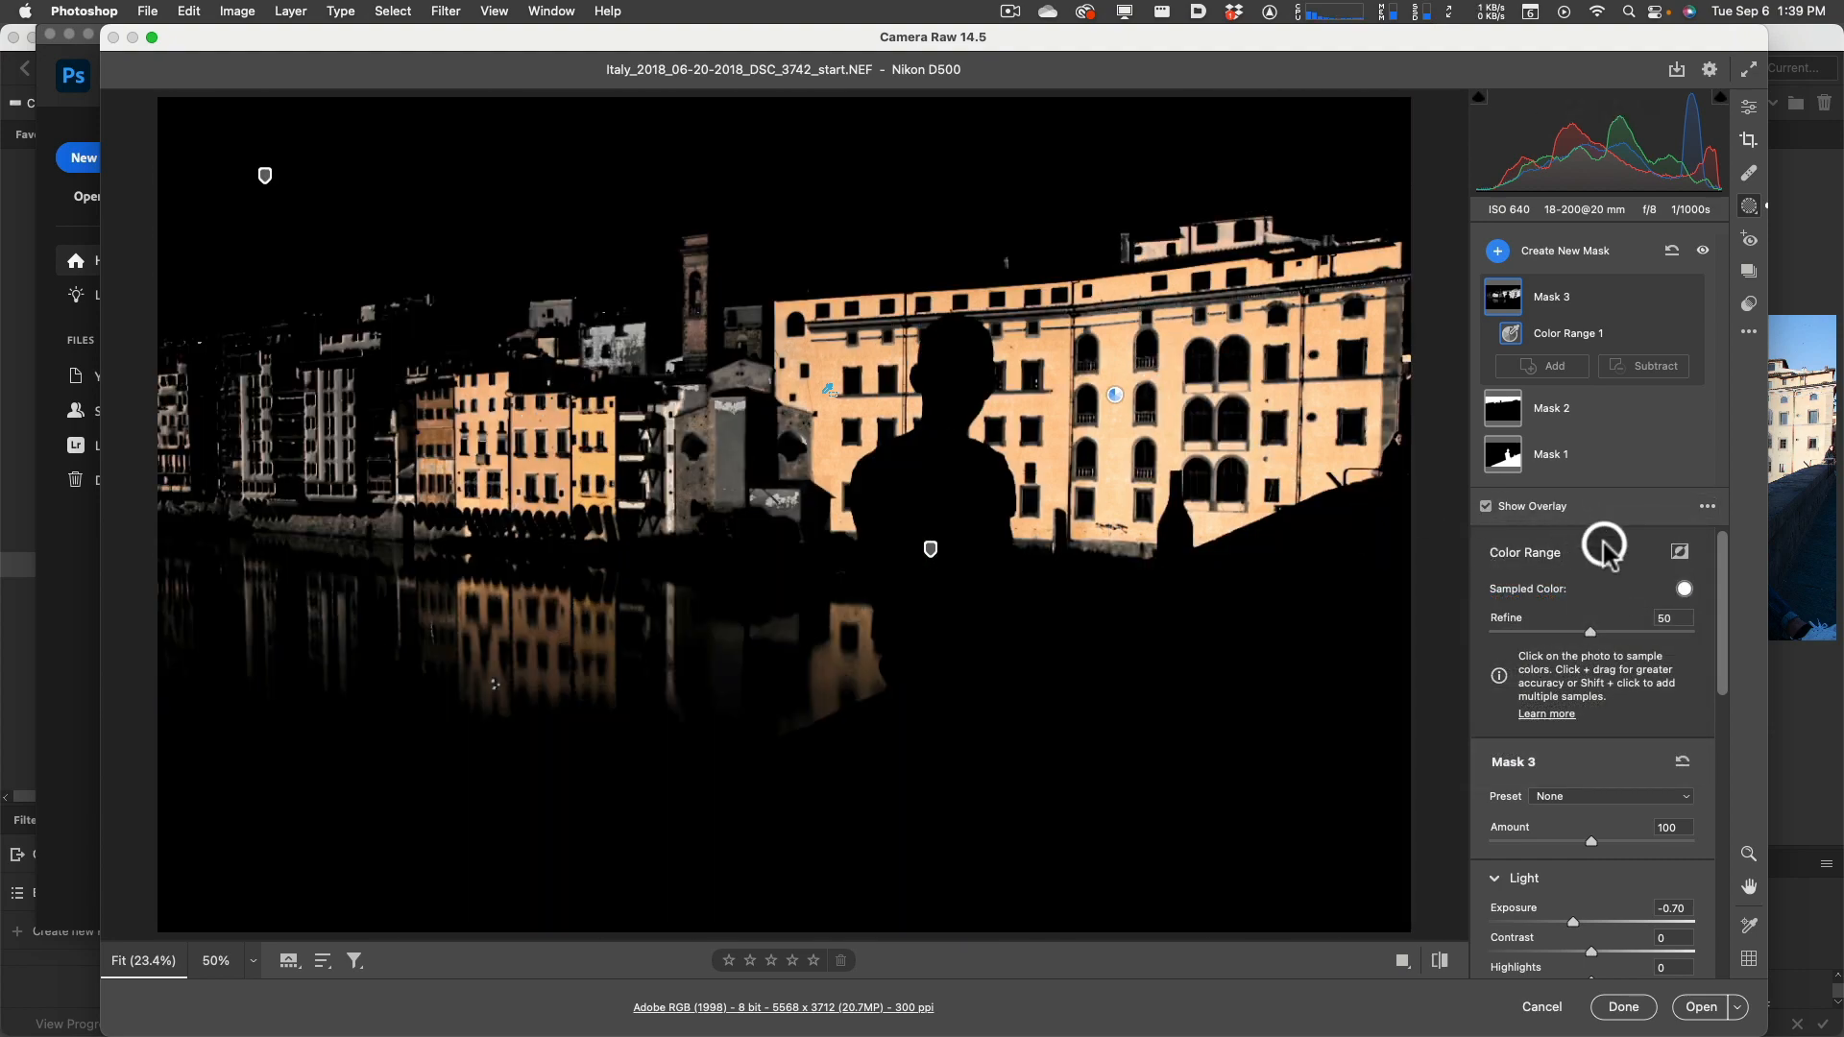
pyautogui.click(1709, 506)
pyautogui.click(1623, 531)
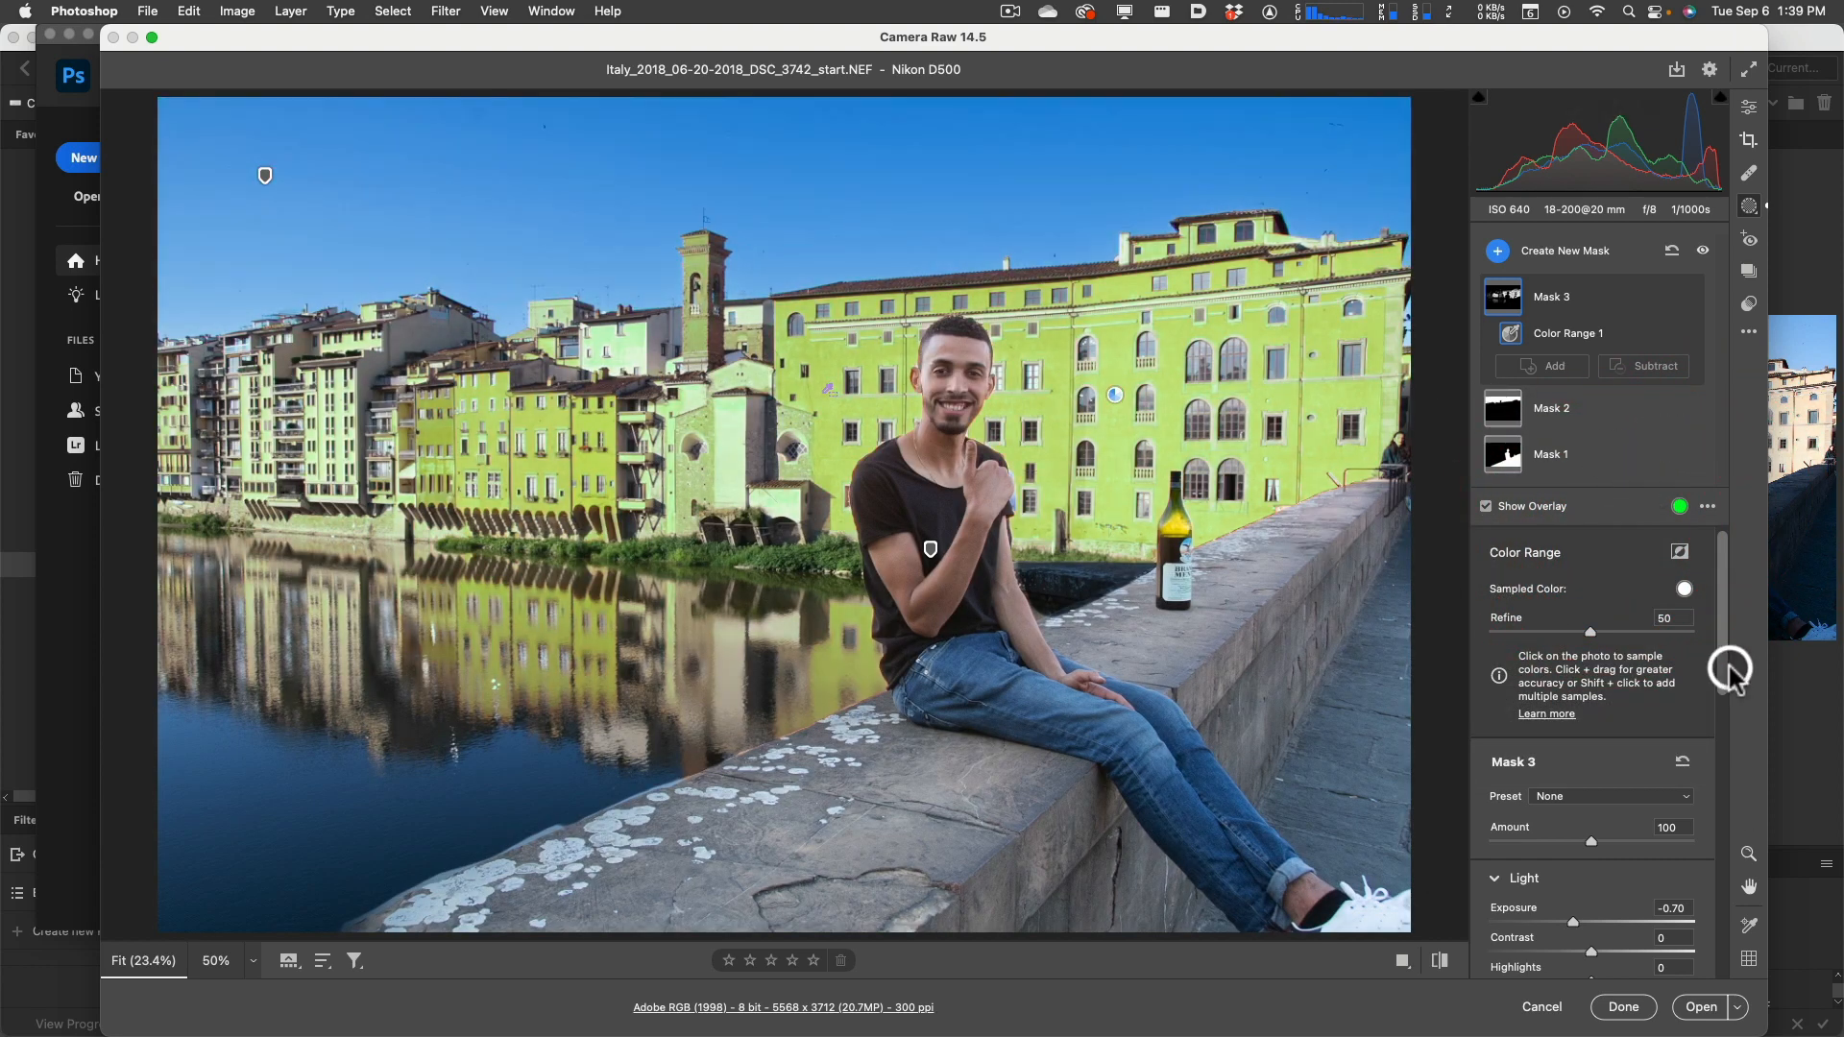
pyautogui.click(1486, 506)
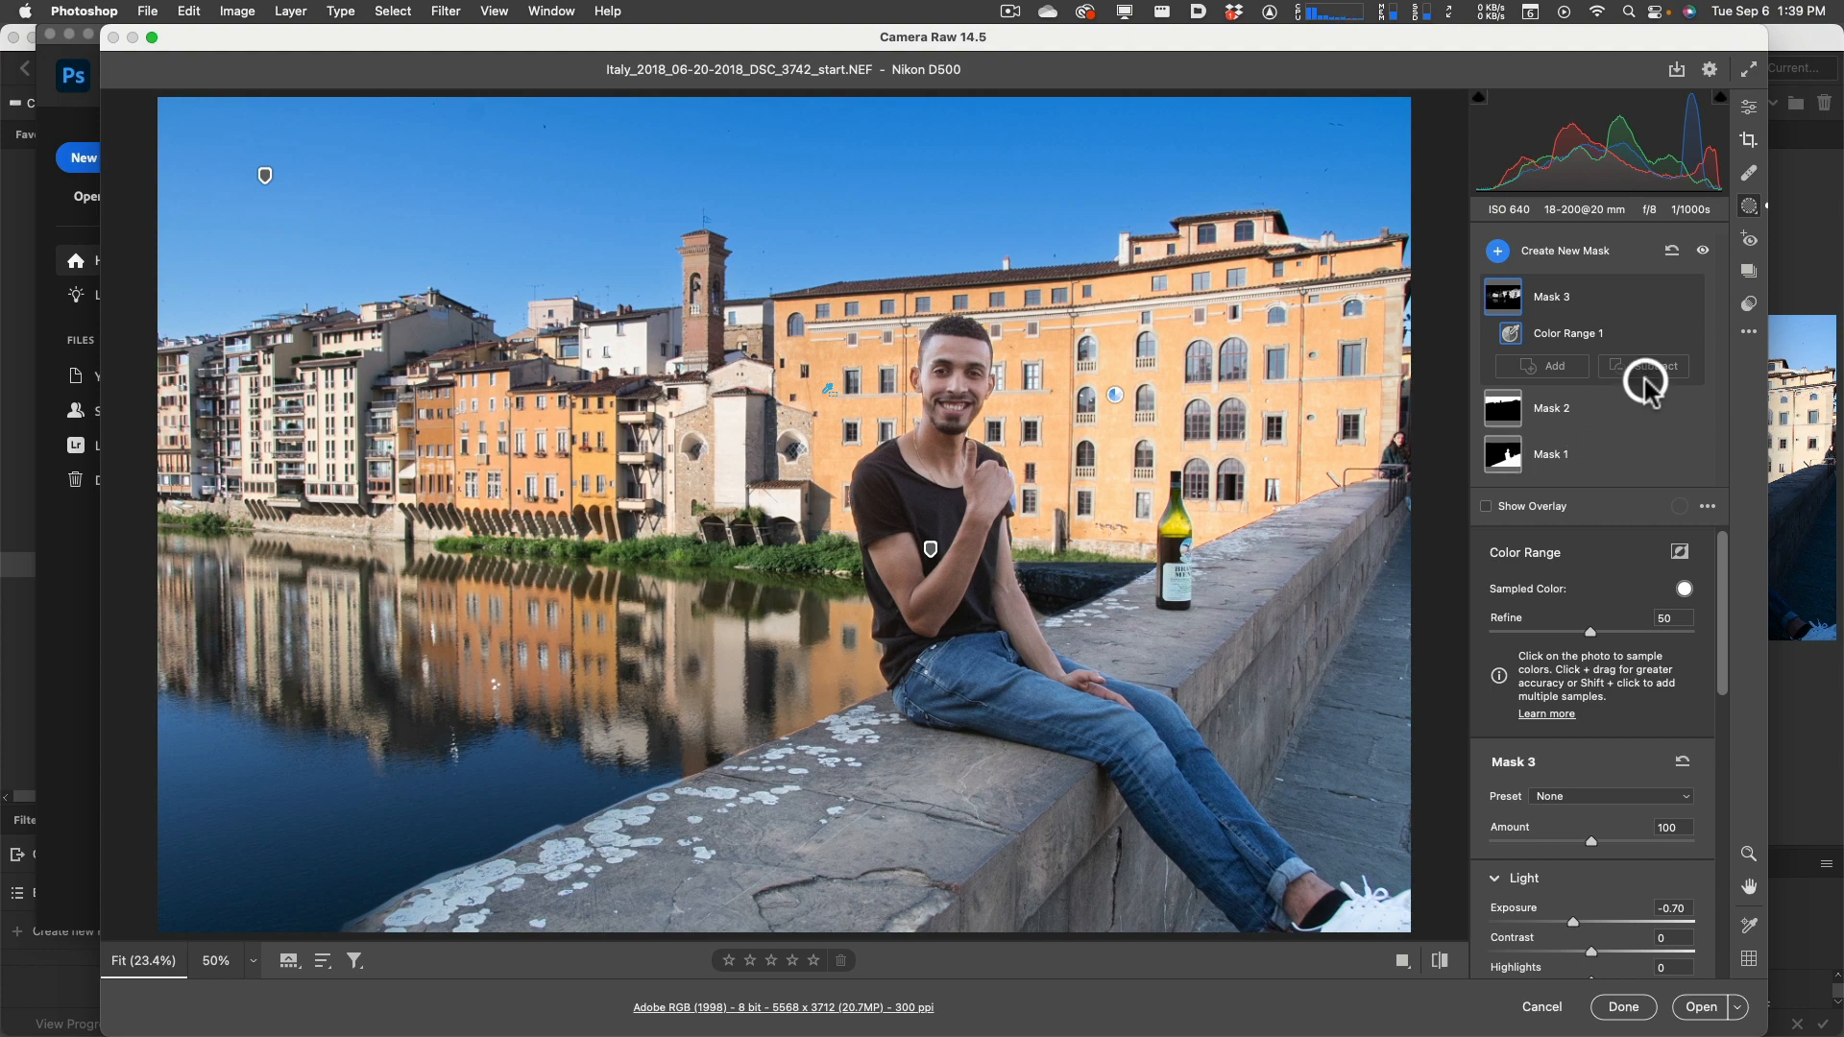
# Step: Create a new Brush mask with size 12 and paint over the building reflections in the middle of the river
pyautogui.click(1497, 252)
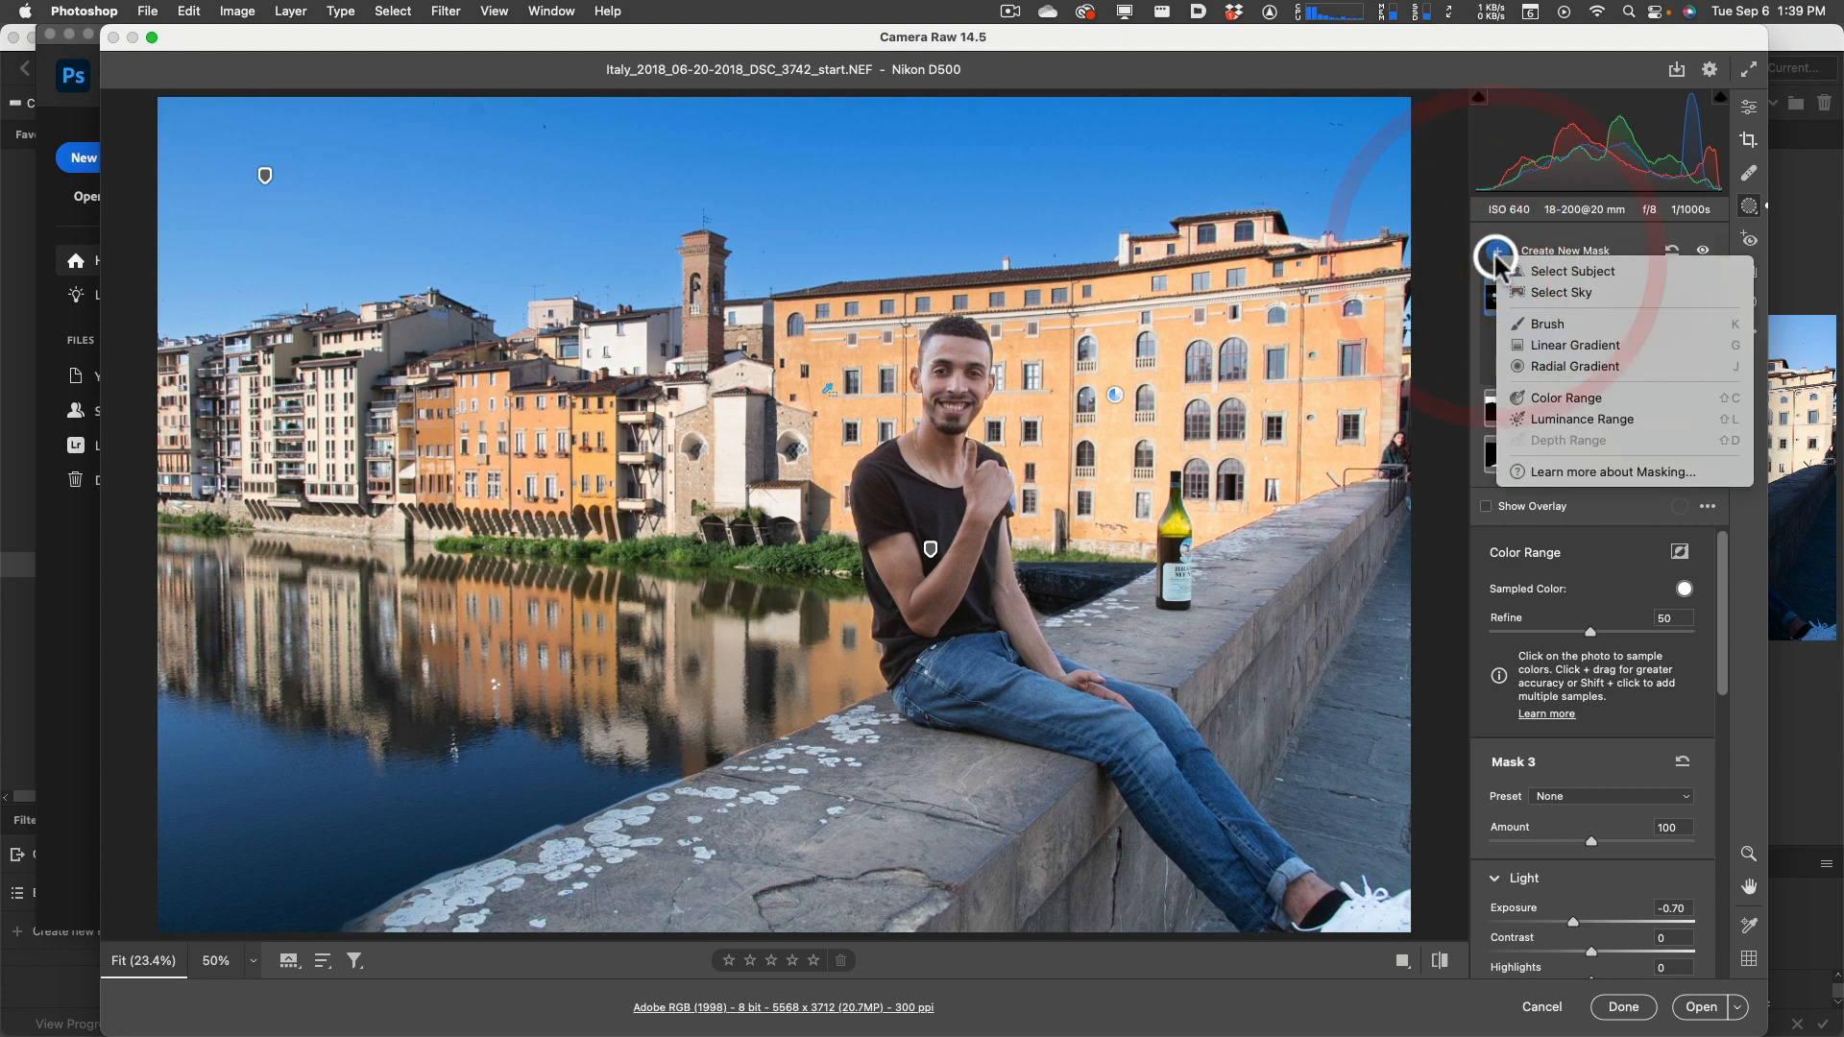
pyautogui.click(1550, 325)
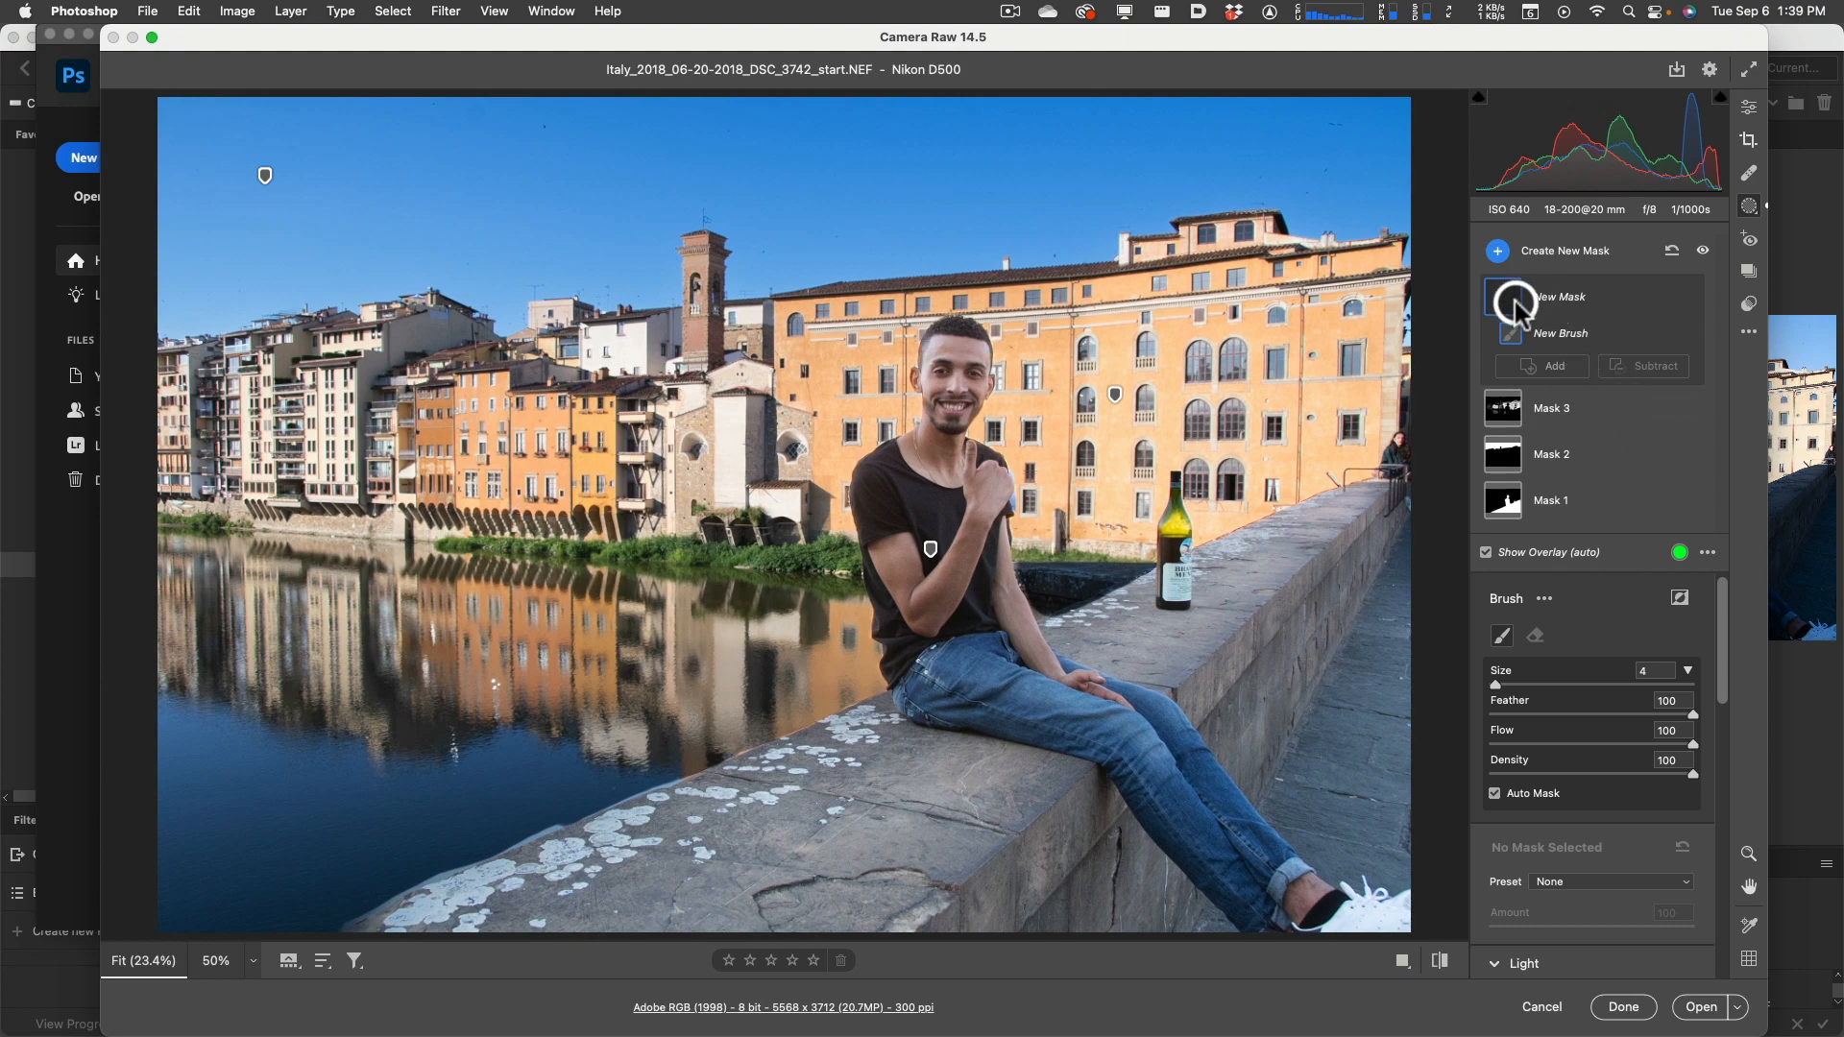
pyautogui.press(']')
pyautogui.press(']')
pyautogui.press(']')
pyautogui.press(']')
pyautogui.press(']')
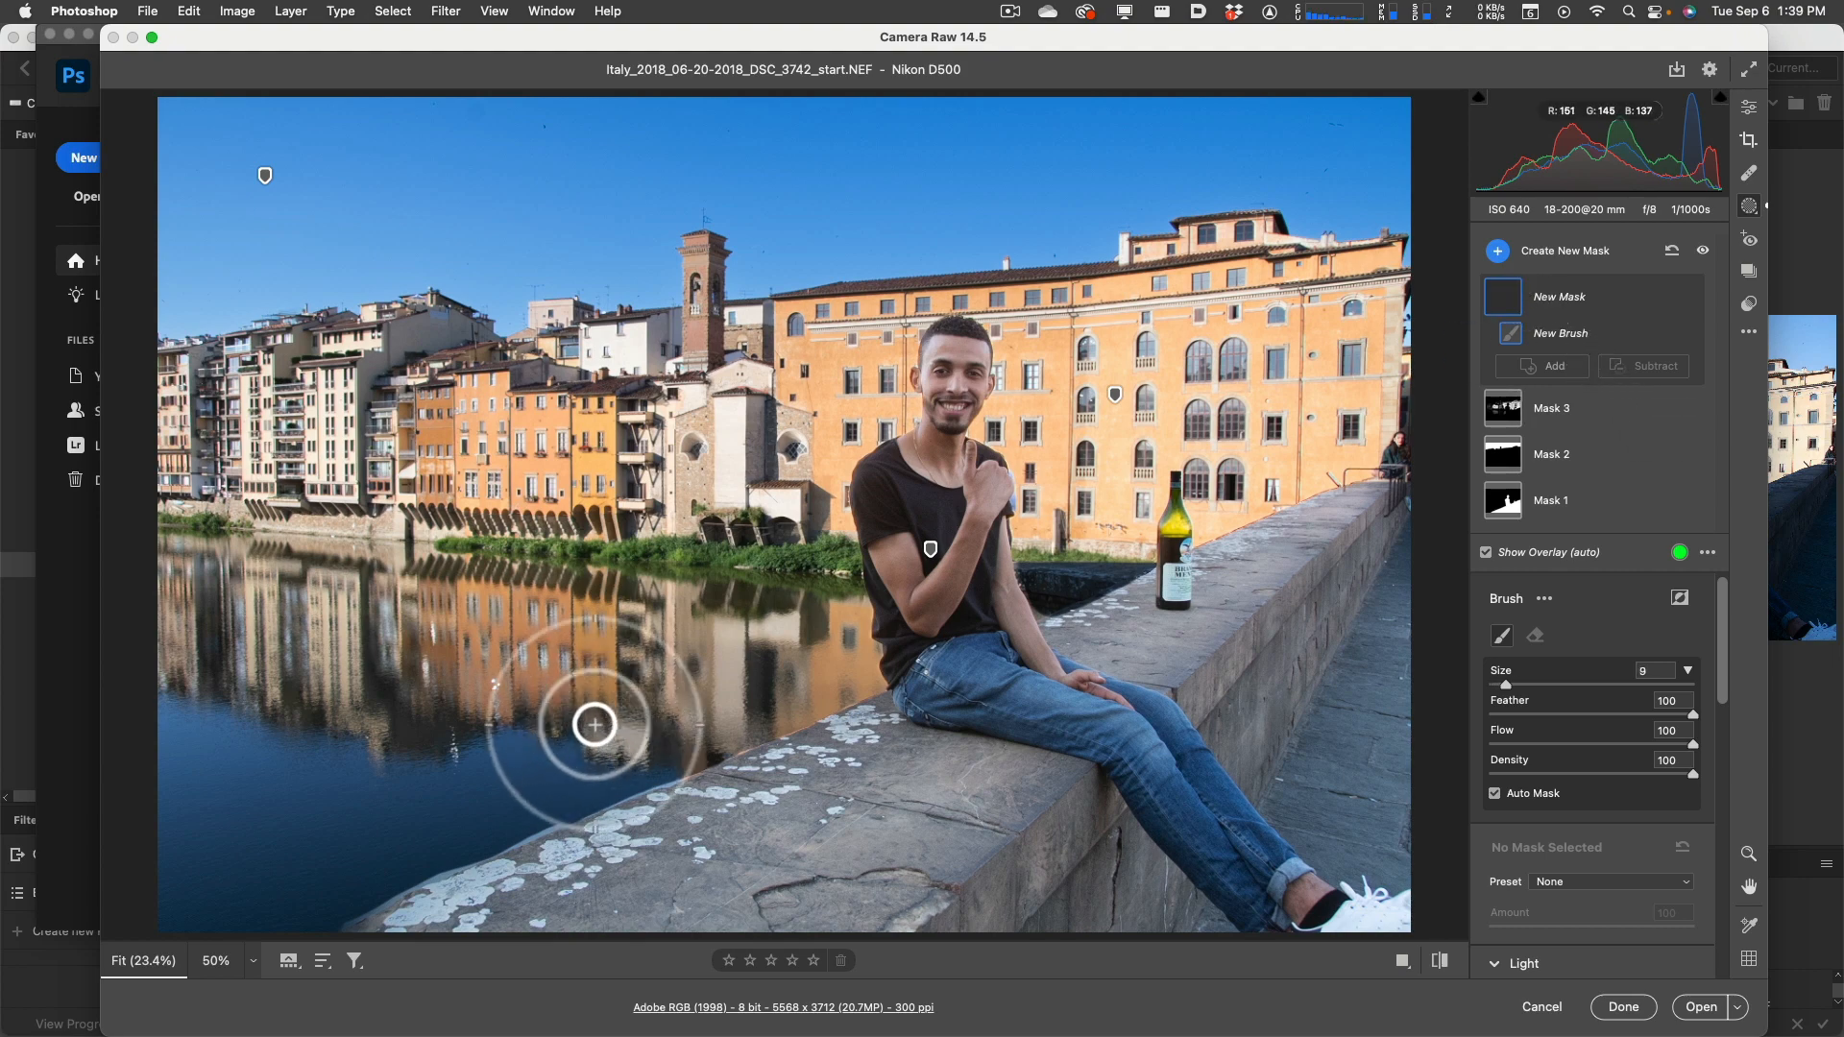
pyautogui.press(']')
pyautogui.press(']')
pyautogui.press(']')
pyautogui.moveTo(595, 715)
pyautogui.mouseDown()
pyautogui.moveTo(572, 686)
pyautogui.moveTo(373, 741)
pyautogui.mouseUp()
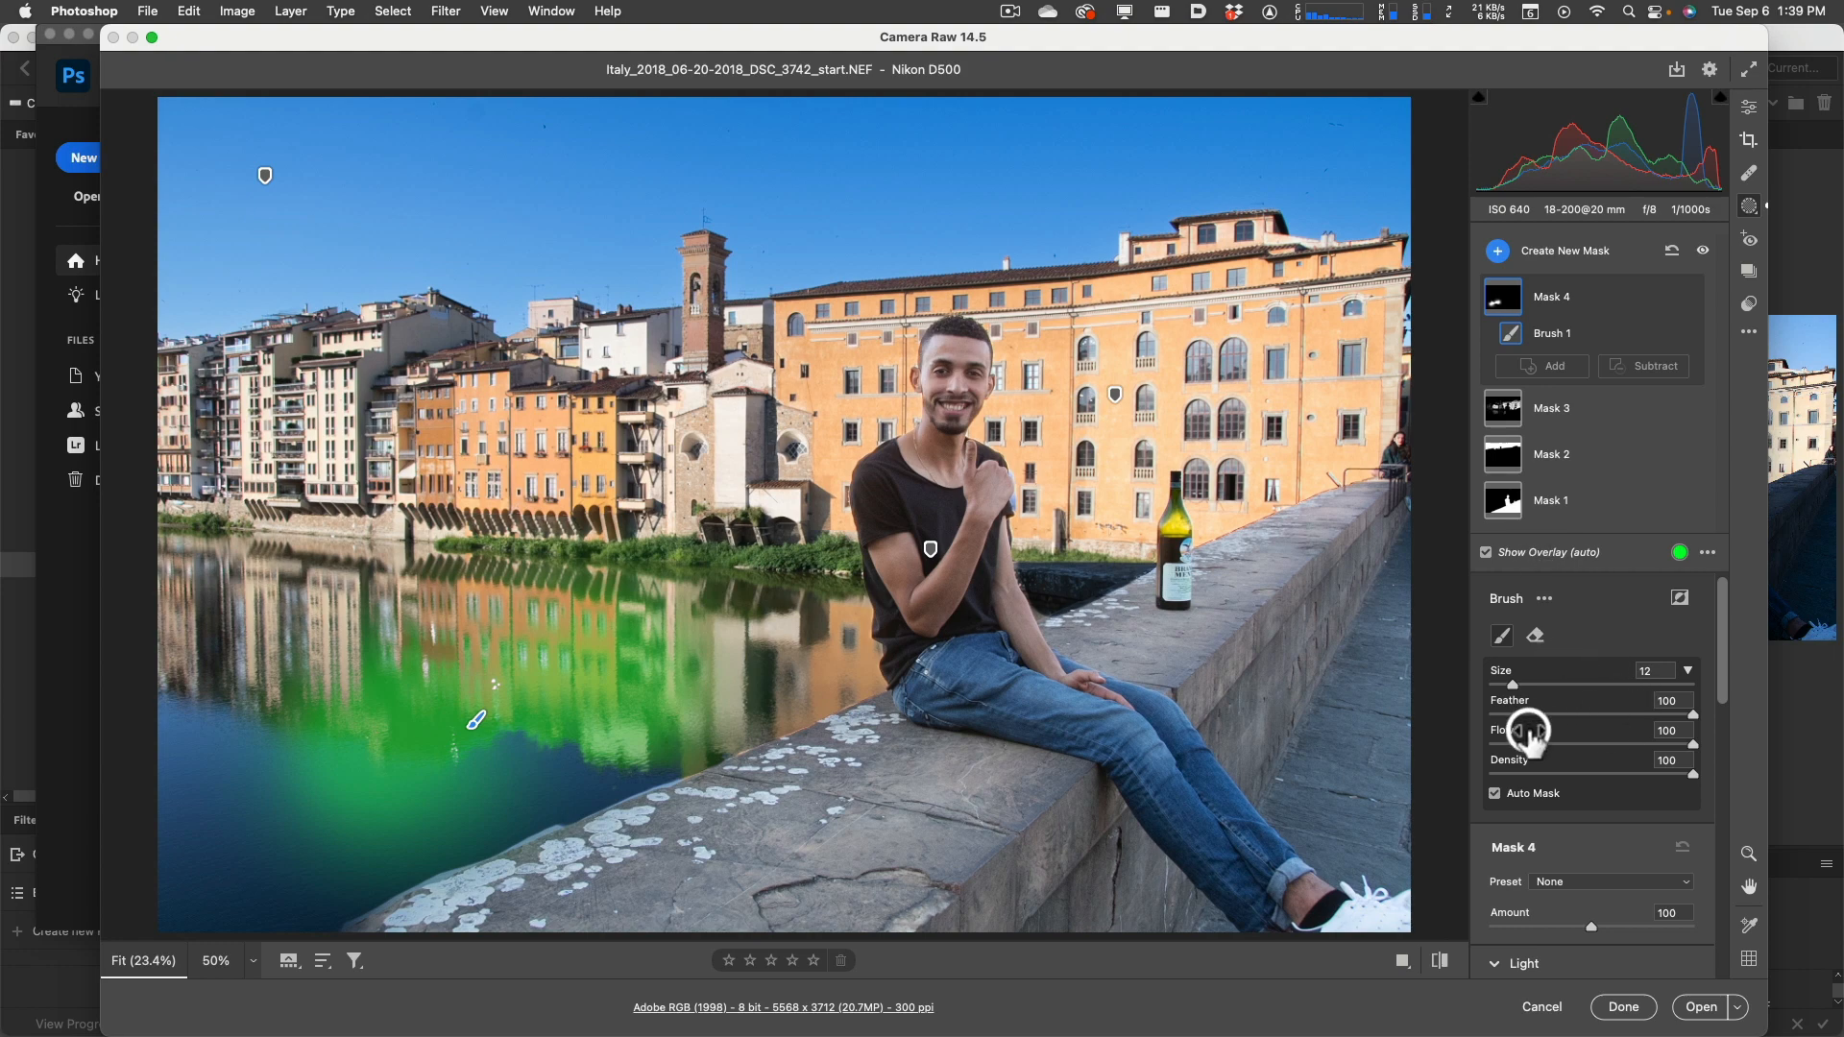
# Step: Finish painting the river, with Auto Mask off over open water and on beside the wall, and erase the spill from the stone wall
pyautogui.click(1494, 793)
pyautogui.moveTo(374, 701)
pyautogui.mouseDown()
pyautogui.moveTo(193, 659)
pyautogui.moveTo(500, 680)
pyautogui.moveTo(411, 695)
pyautogui.moveTo(210, 815)
pyautogui.moveTo(391, 732)
pyautogui.mouseUp()
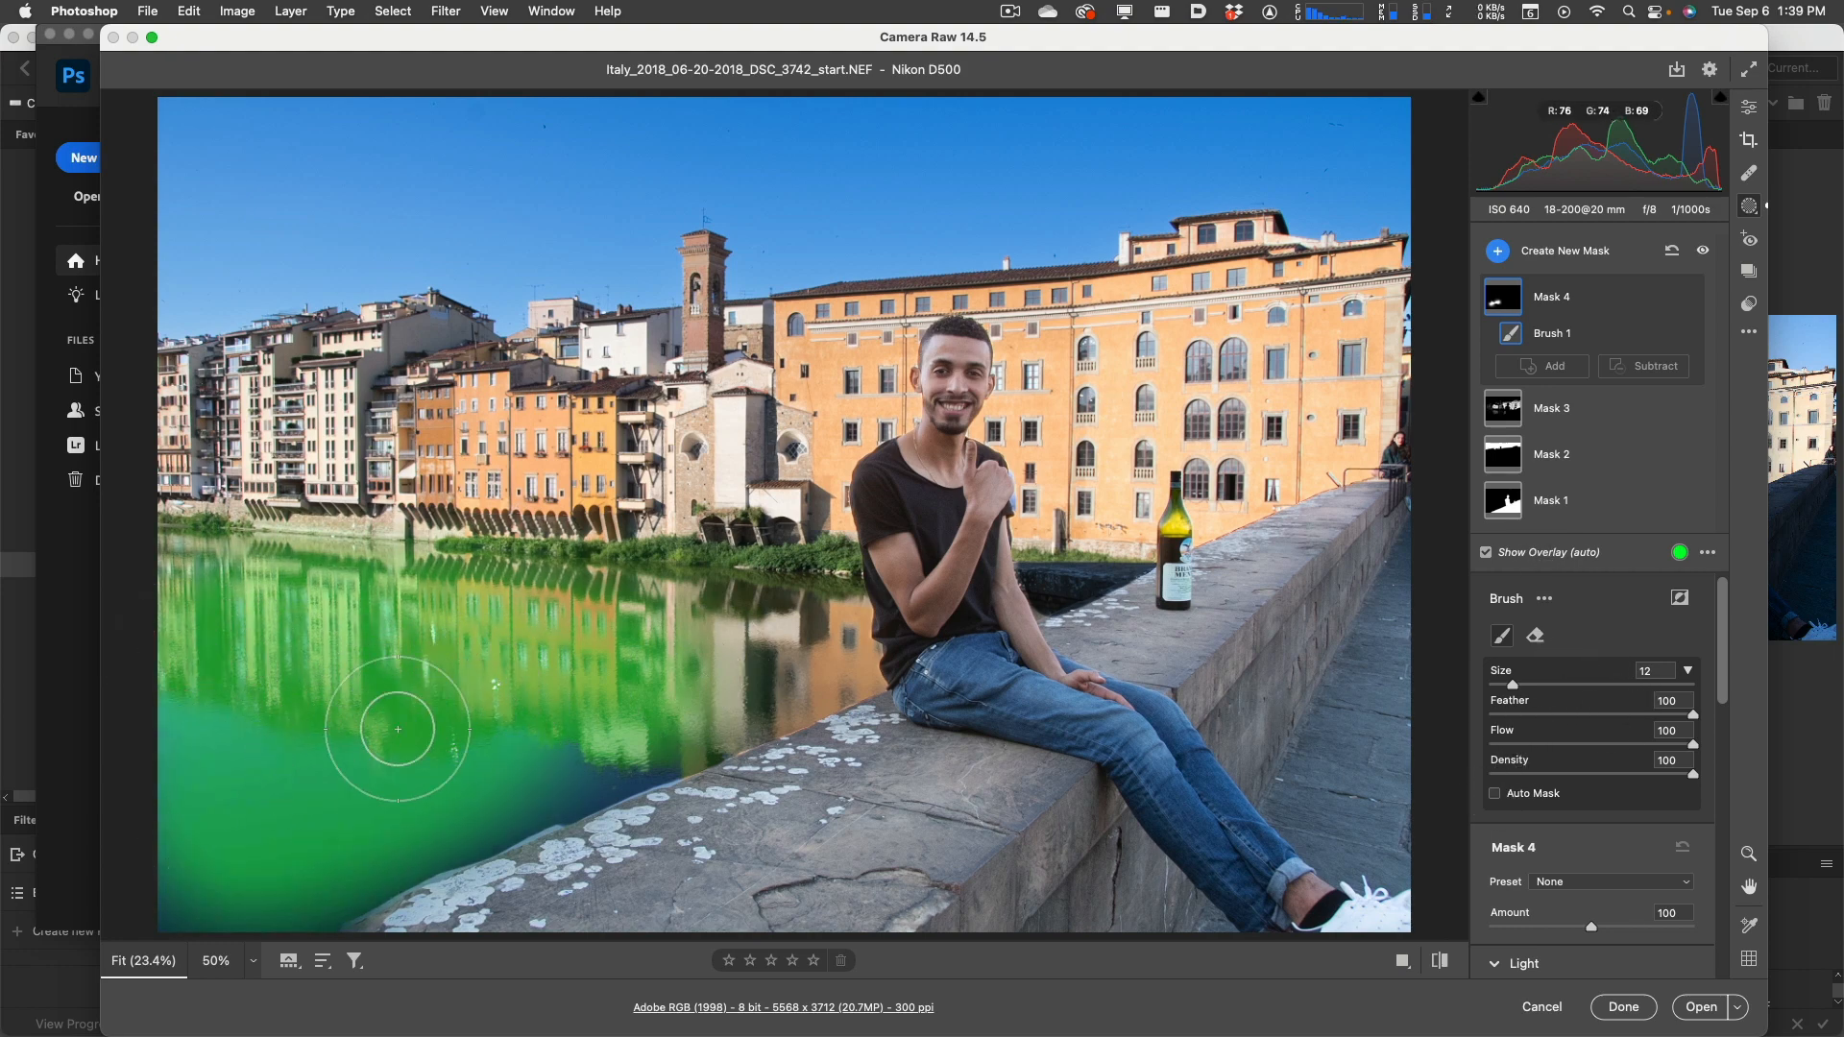
pyautogui.click(1494, 794)
pyautogui.moveTo(806, 663)
pyautogui.mouseDown()
pyautogui.moveTo(821, 653)
pyautogui.moveTo(272, 844)
pyautogui.moveTo(220, 737)
pyautogui.moveTo(225, 614)
pyautogui.moveTo(518, 586)
pyautogui.moveTo(663, 638)
pyautogui.moveTo(654, 708)
pyautogui.moveTo(682, 709)
pyautogui.mouseUp()
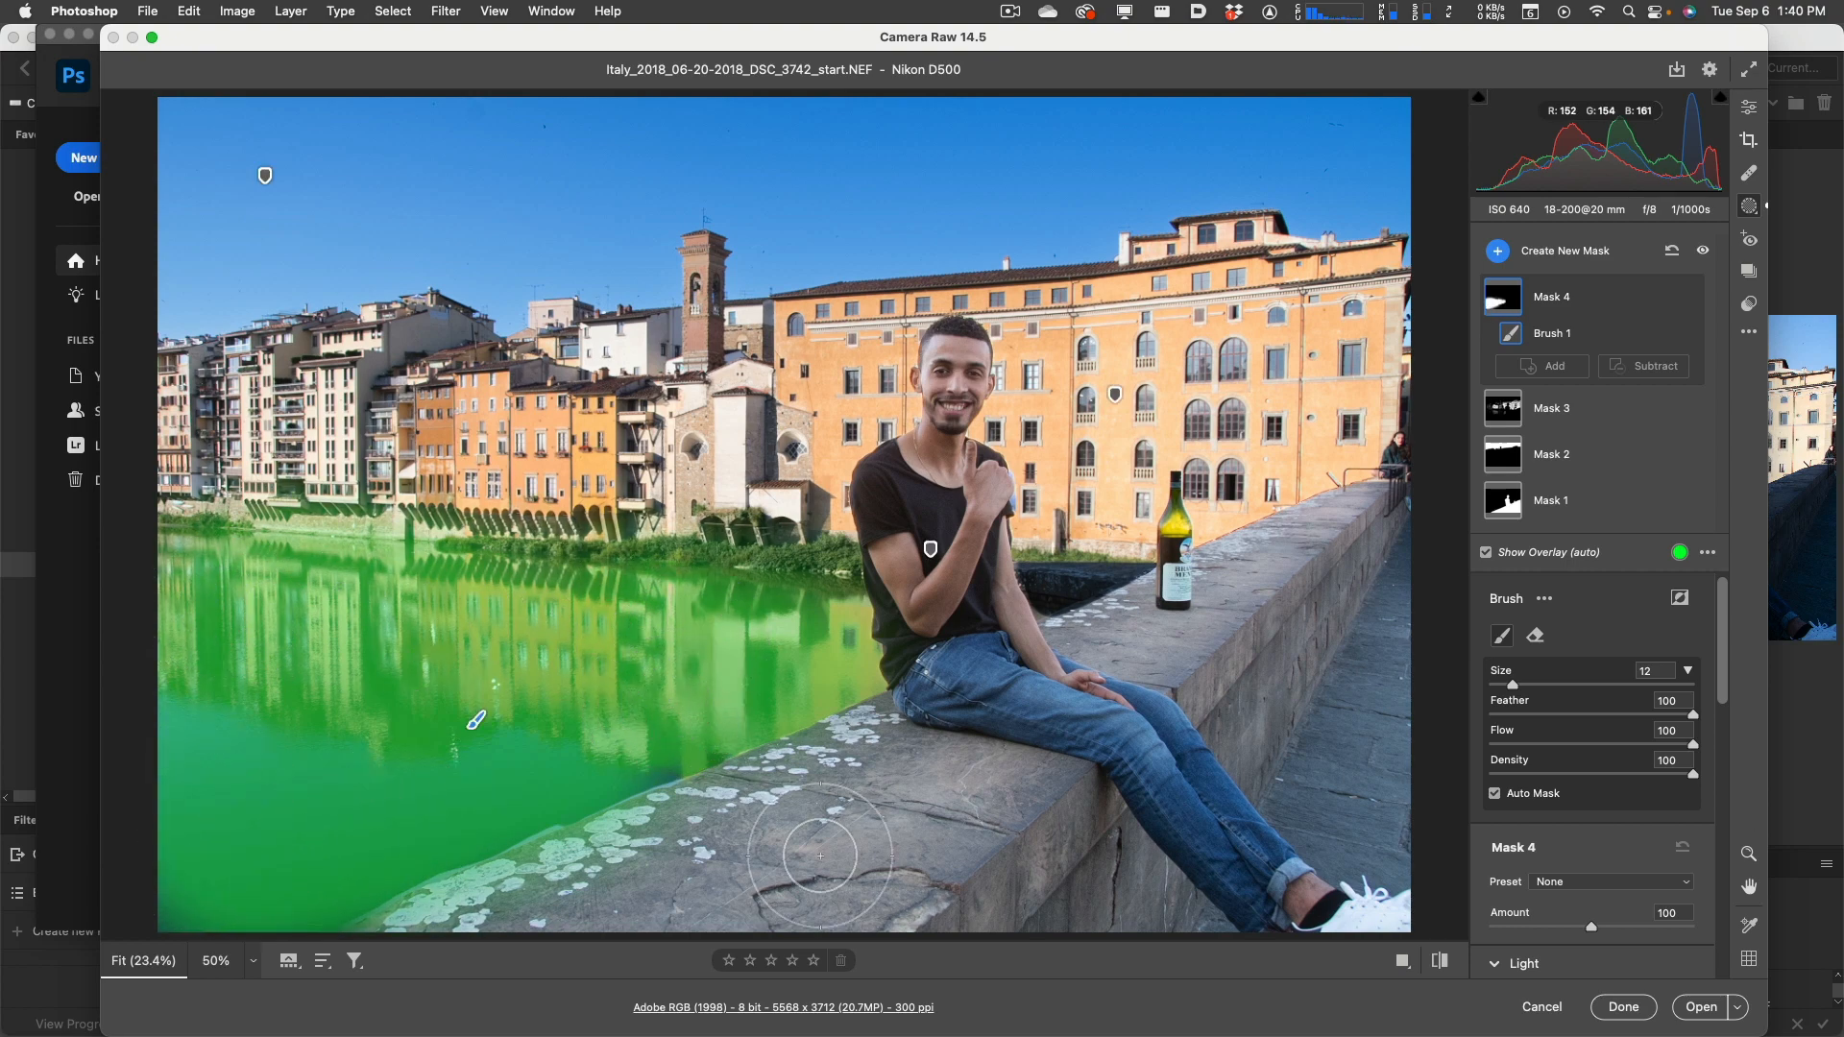
pyautogui.press('alt')
pyautogui.moveTo(821, 755)
pyautogui.mouseDown()
pyautogui.moveTo(363, 928)
pyautogui.moveTo(849, 731)
pyautogui.moveTo(530, 872)
pyautogui.moveTo(759, 797)
pyautogui.moveTo(613, 868)
pyautogui.moveTo(661, 844)
pyautogui.moveTo(508, 887)
pyautogui.moveTo(818, 866)
pyautogui.moveTo(947, 800)
pyautogui.moveTo(883, 789)
pyautogui.mouseUp()
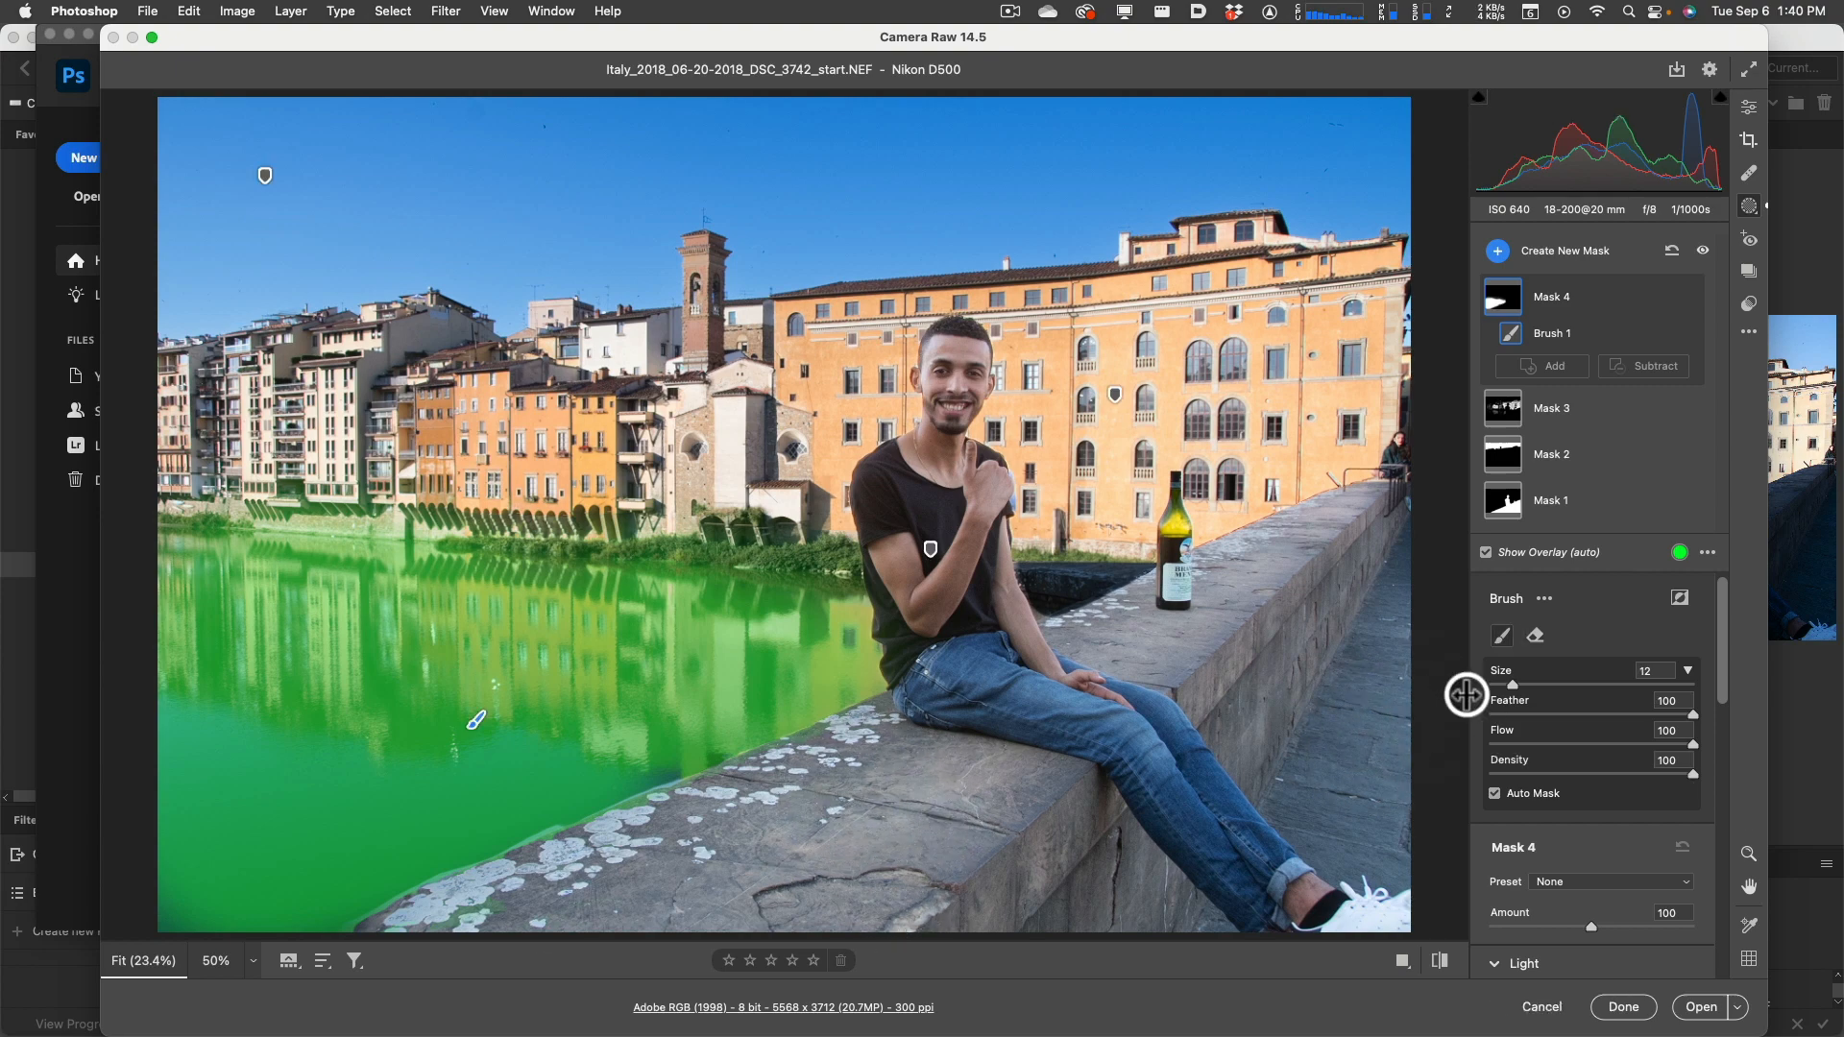
# Step: Adjust the river in Mask 4 by setting Exposure to -0.75, Texture to +12 and Clarity to +11
pyautogui.moveTo(1722, 634); pyautogui.dragTo(1720, 735)
pyautogui.moveTo(1591, 672); pyautogui.dragTo(1578, 677)
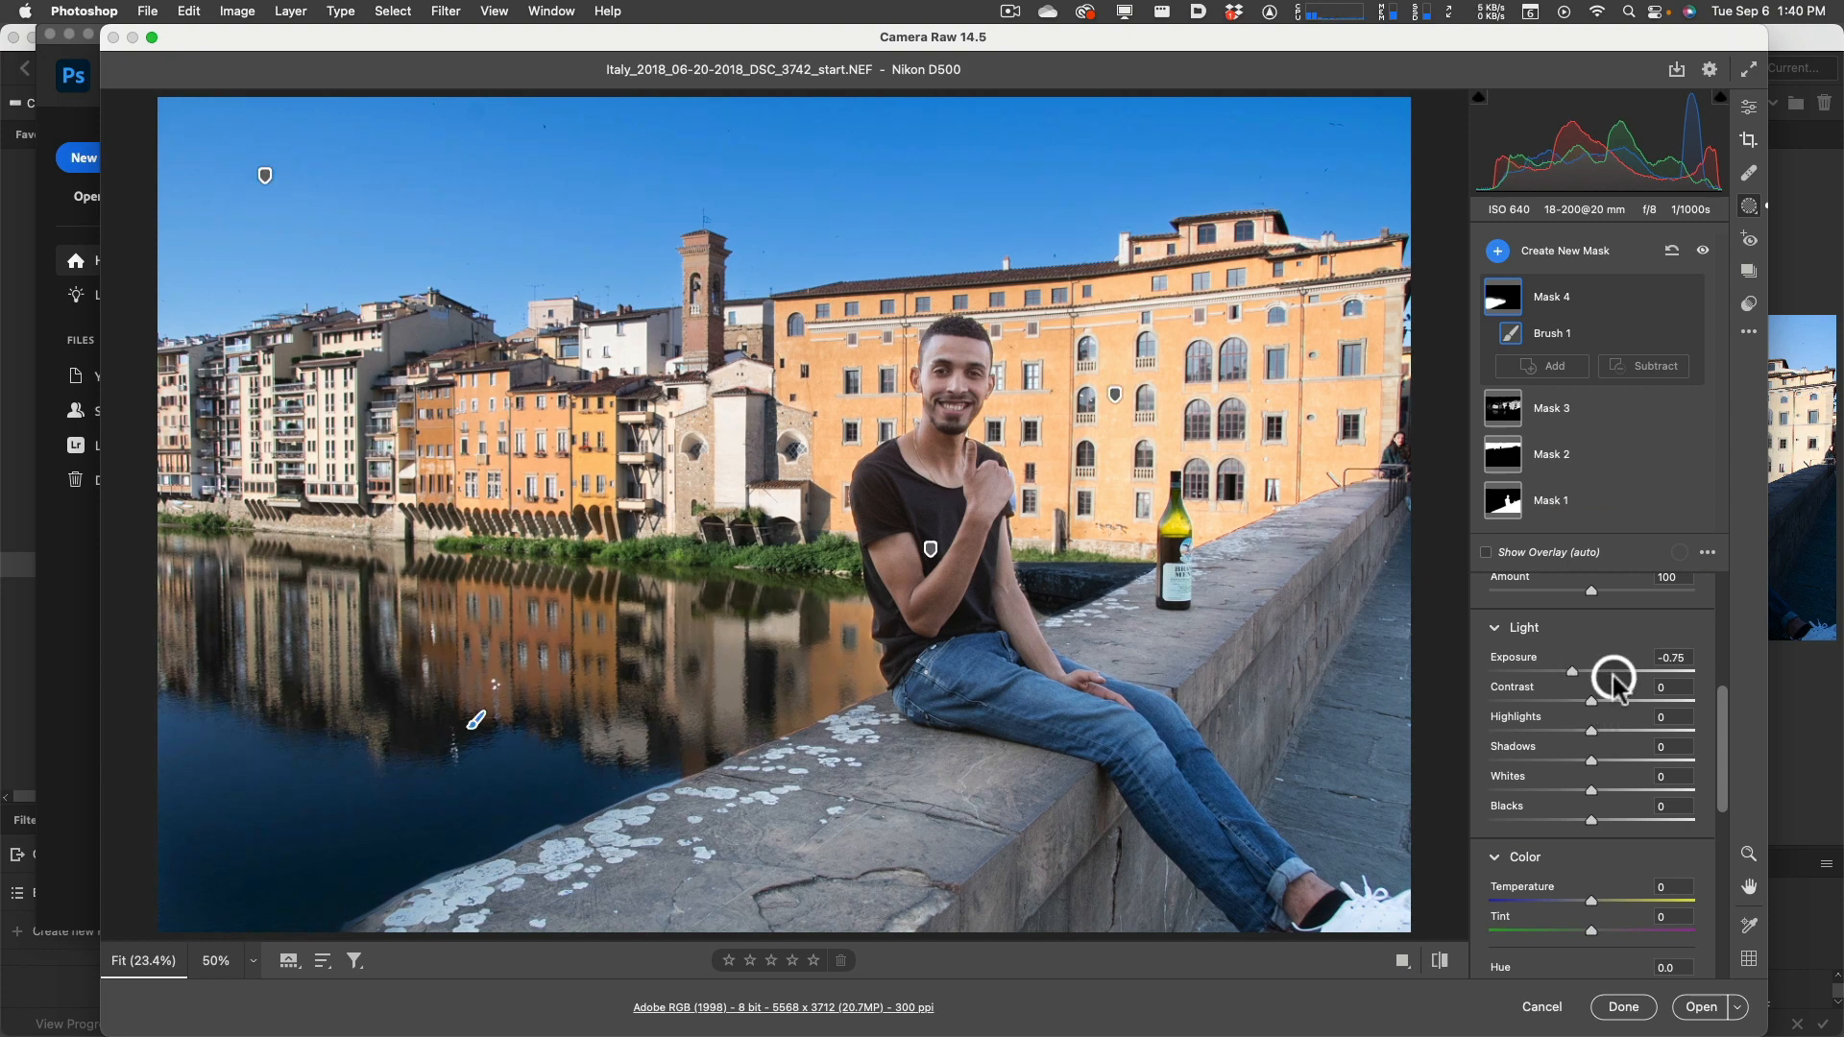
pyautogui.moveTo(1714, 710)
pyautogui.mouseDown()
pyautogui.moveTo(1714, 736)
pyautogui.moveTo(1696, 589)
pyautogui.moveTo(1683, 838)
pyautogui.mouseUp()
pyautogui.scroll(-3, 1683, 838)
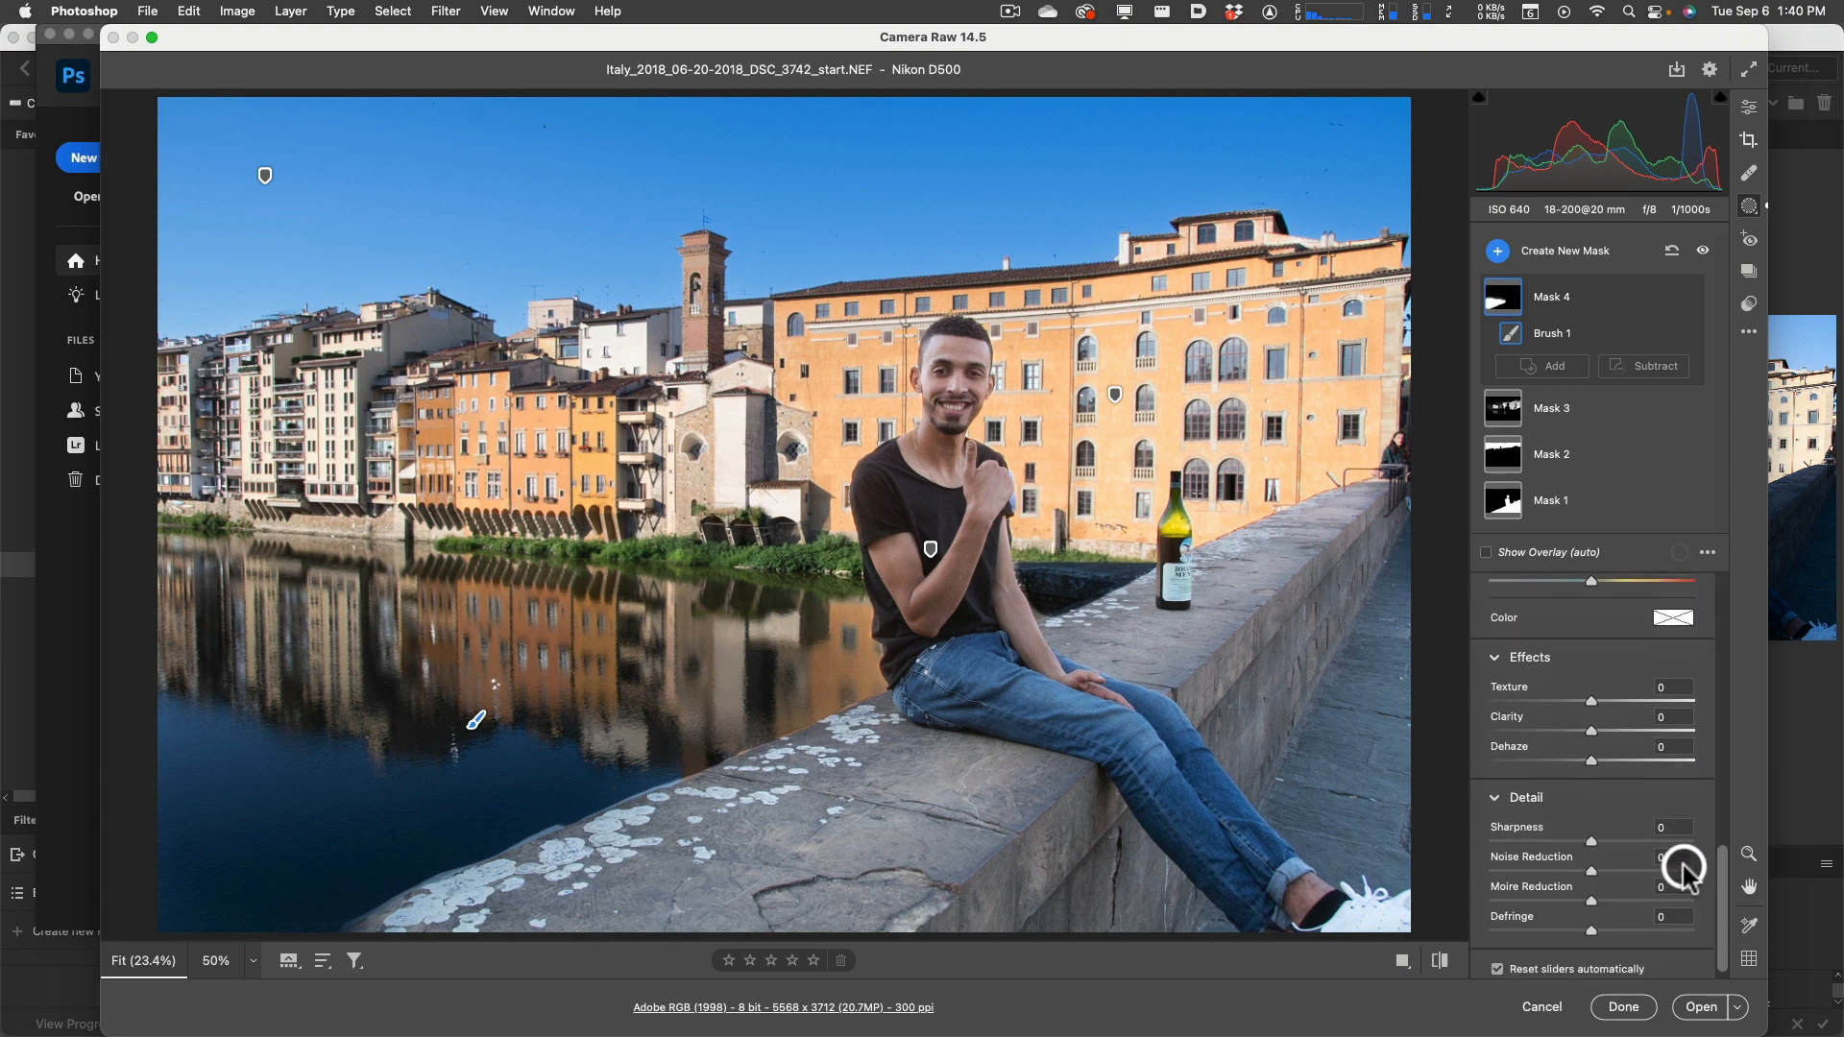
pyautogui.click(1605, 704)
pyautogui.click(1604, 734)
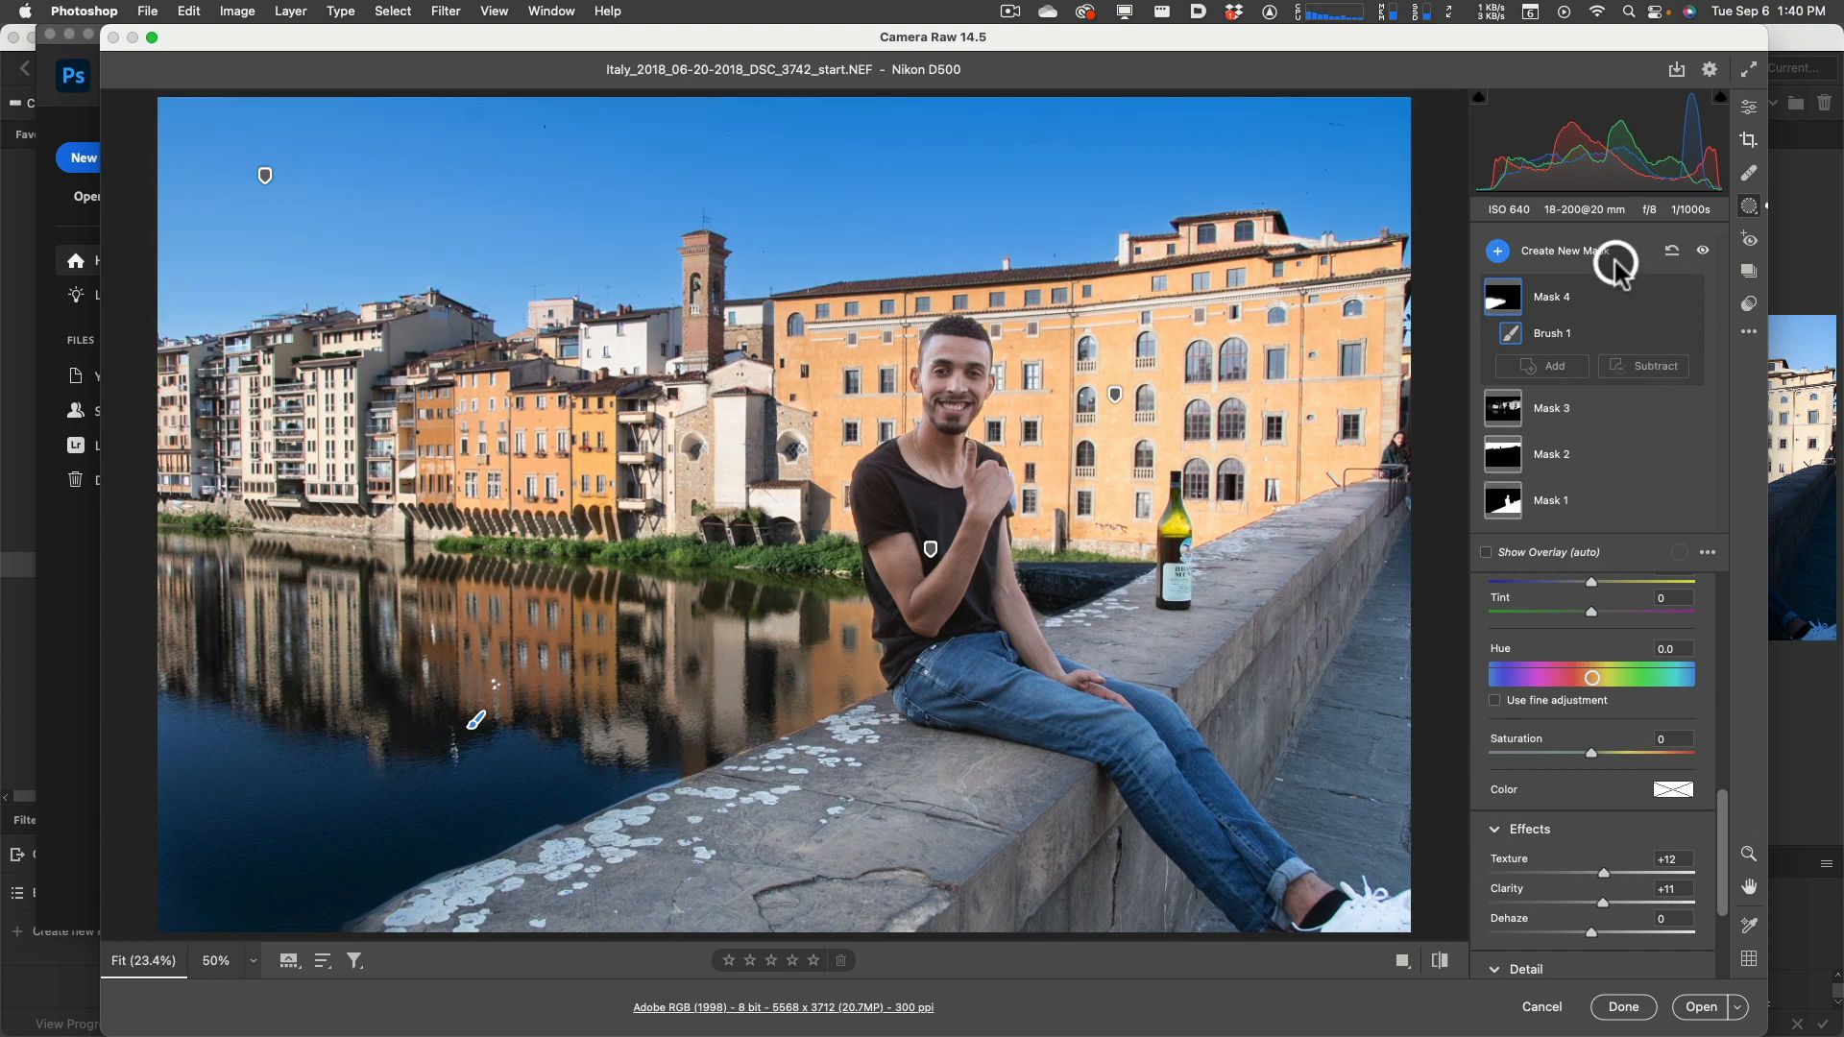
# Step: Review the available mask types and toggle the visibility of Masks 4, 3, 2 and 1 to compare each one's effect
pyautogui.click(1571, 253)
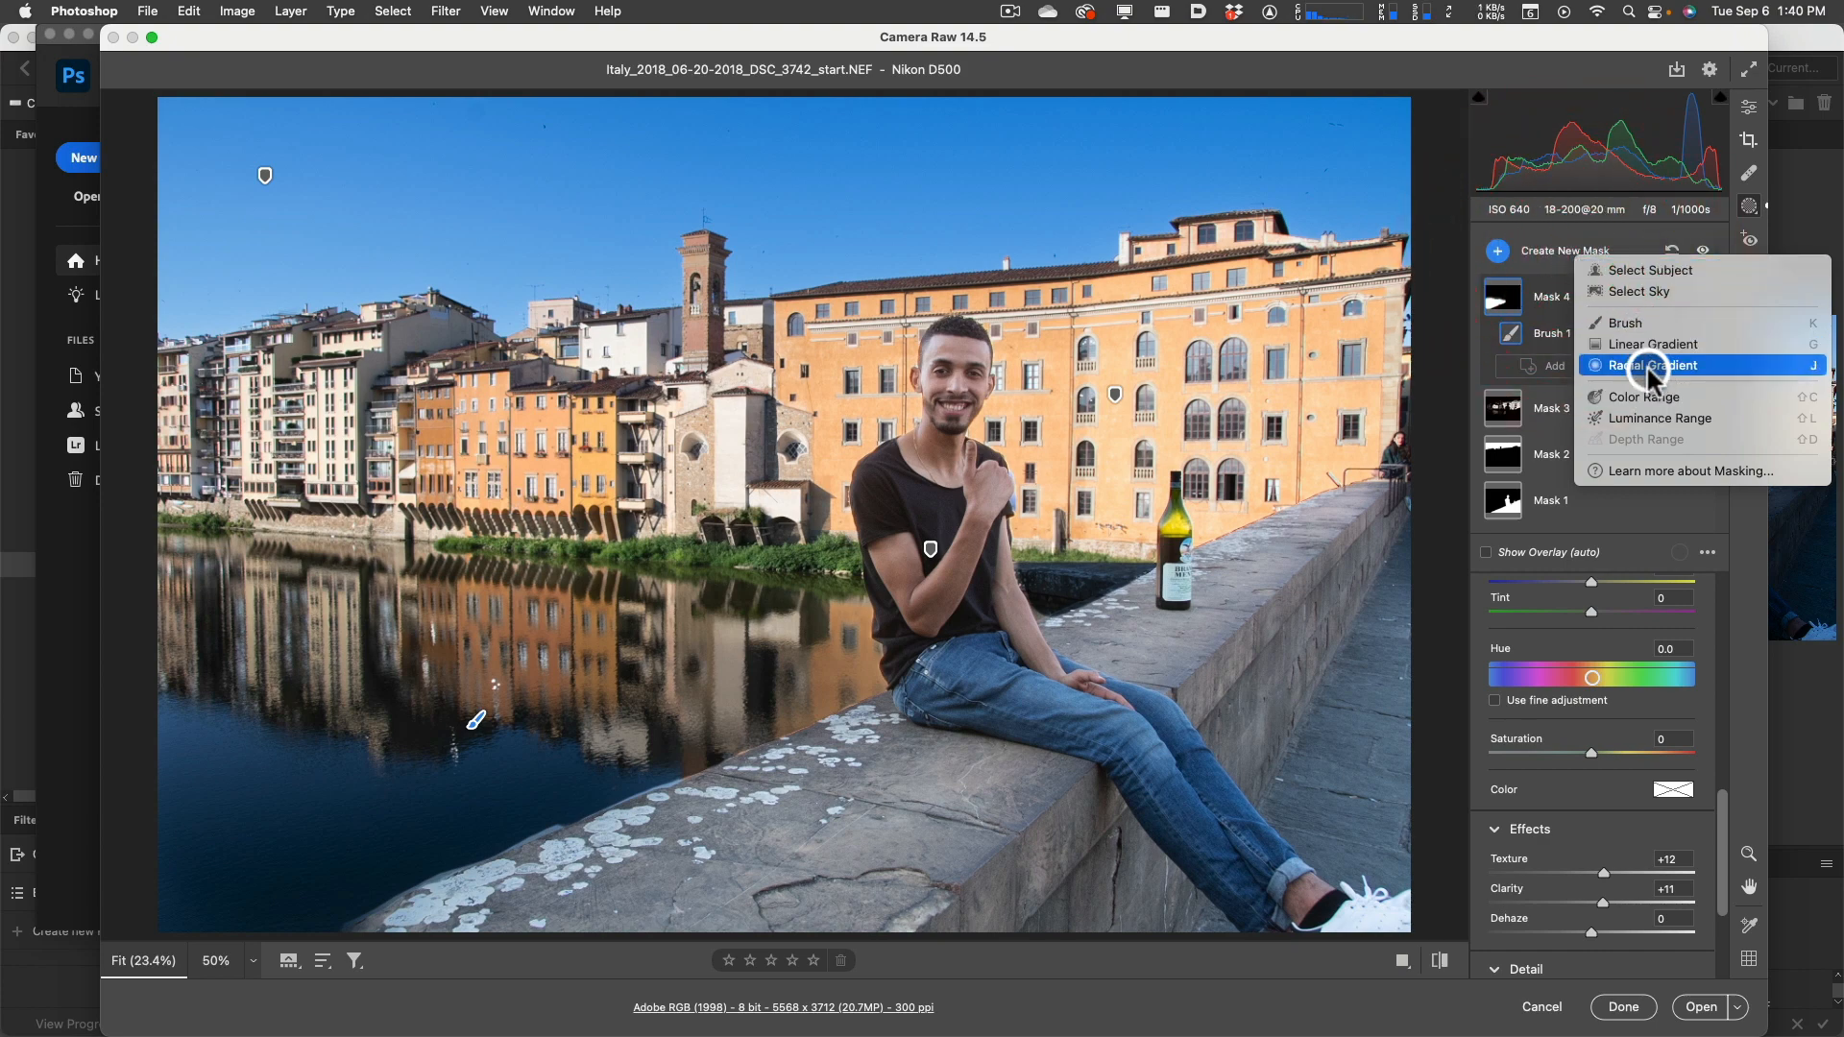
pyautogui.click(1427, 58)
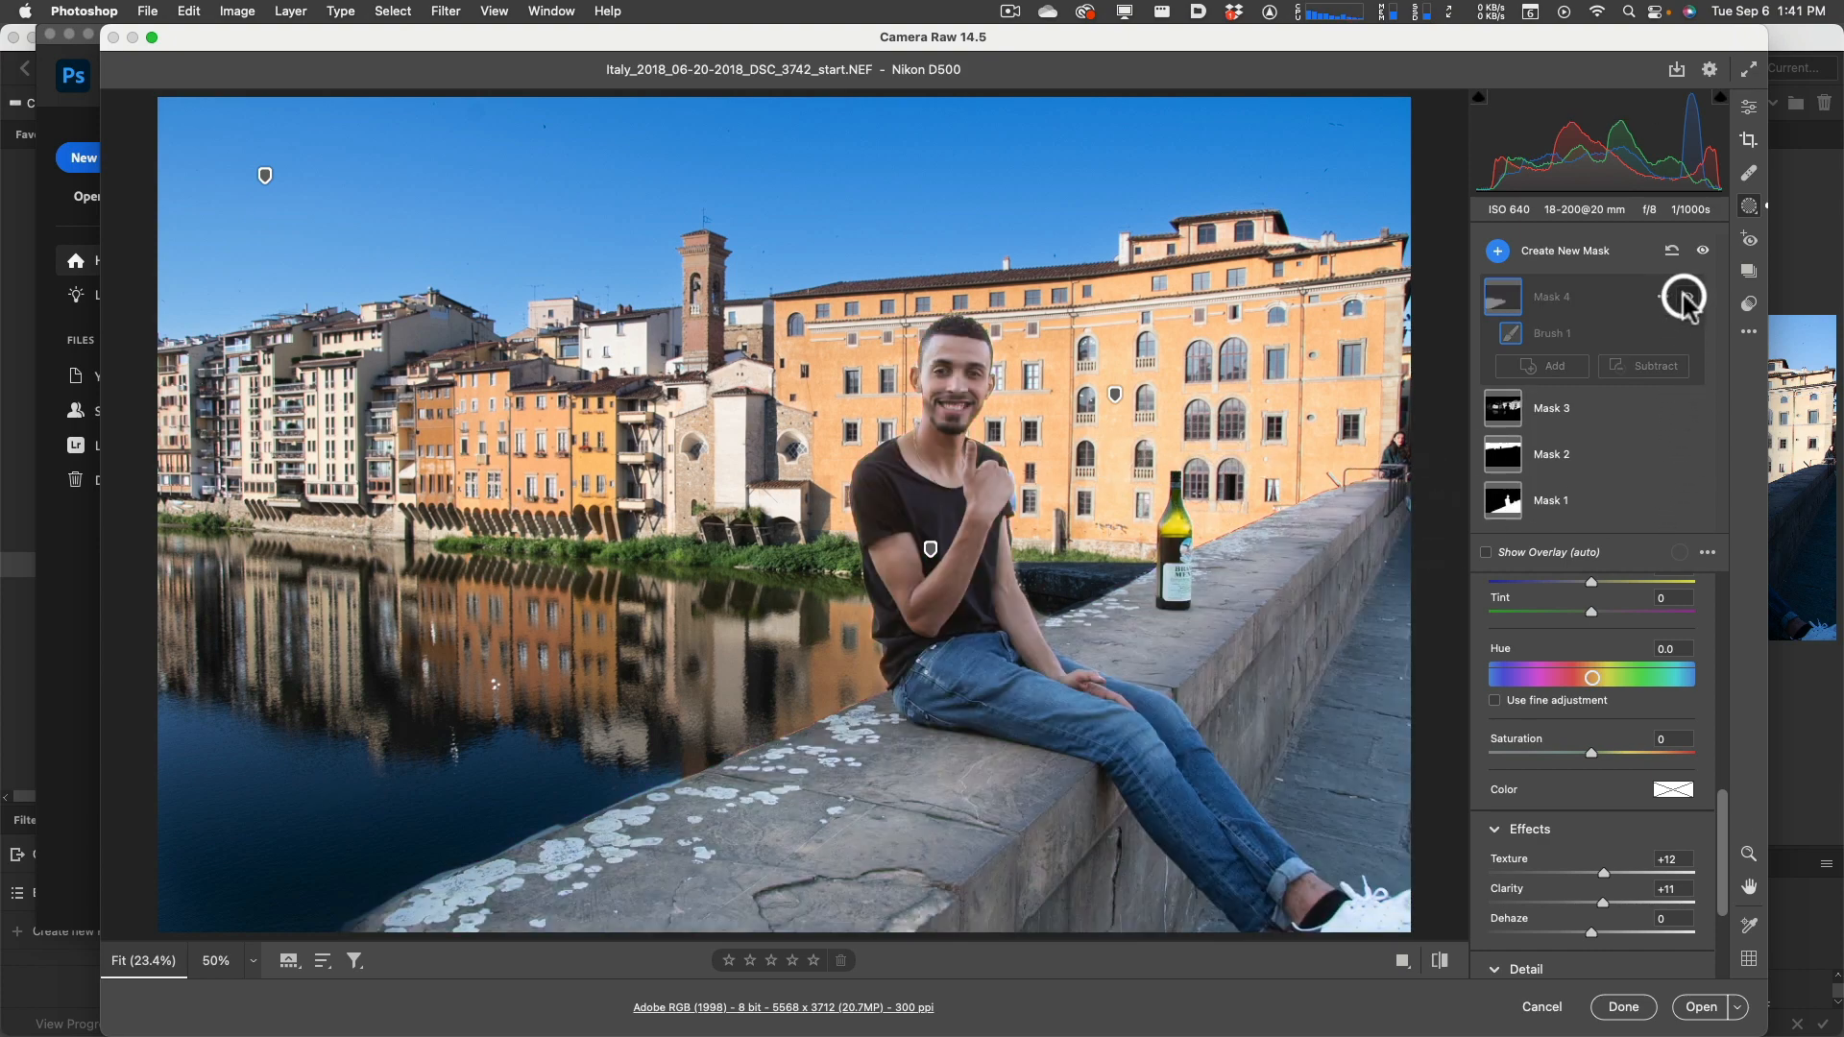
pyautogui.click(1687, 298)
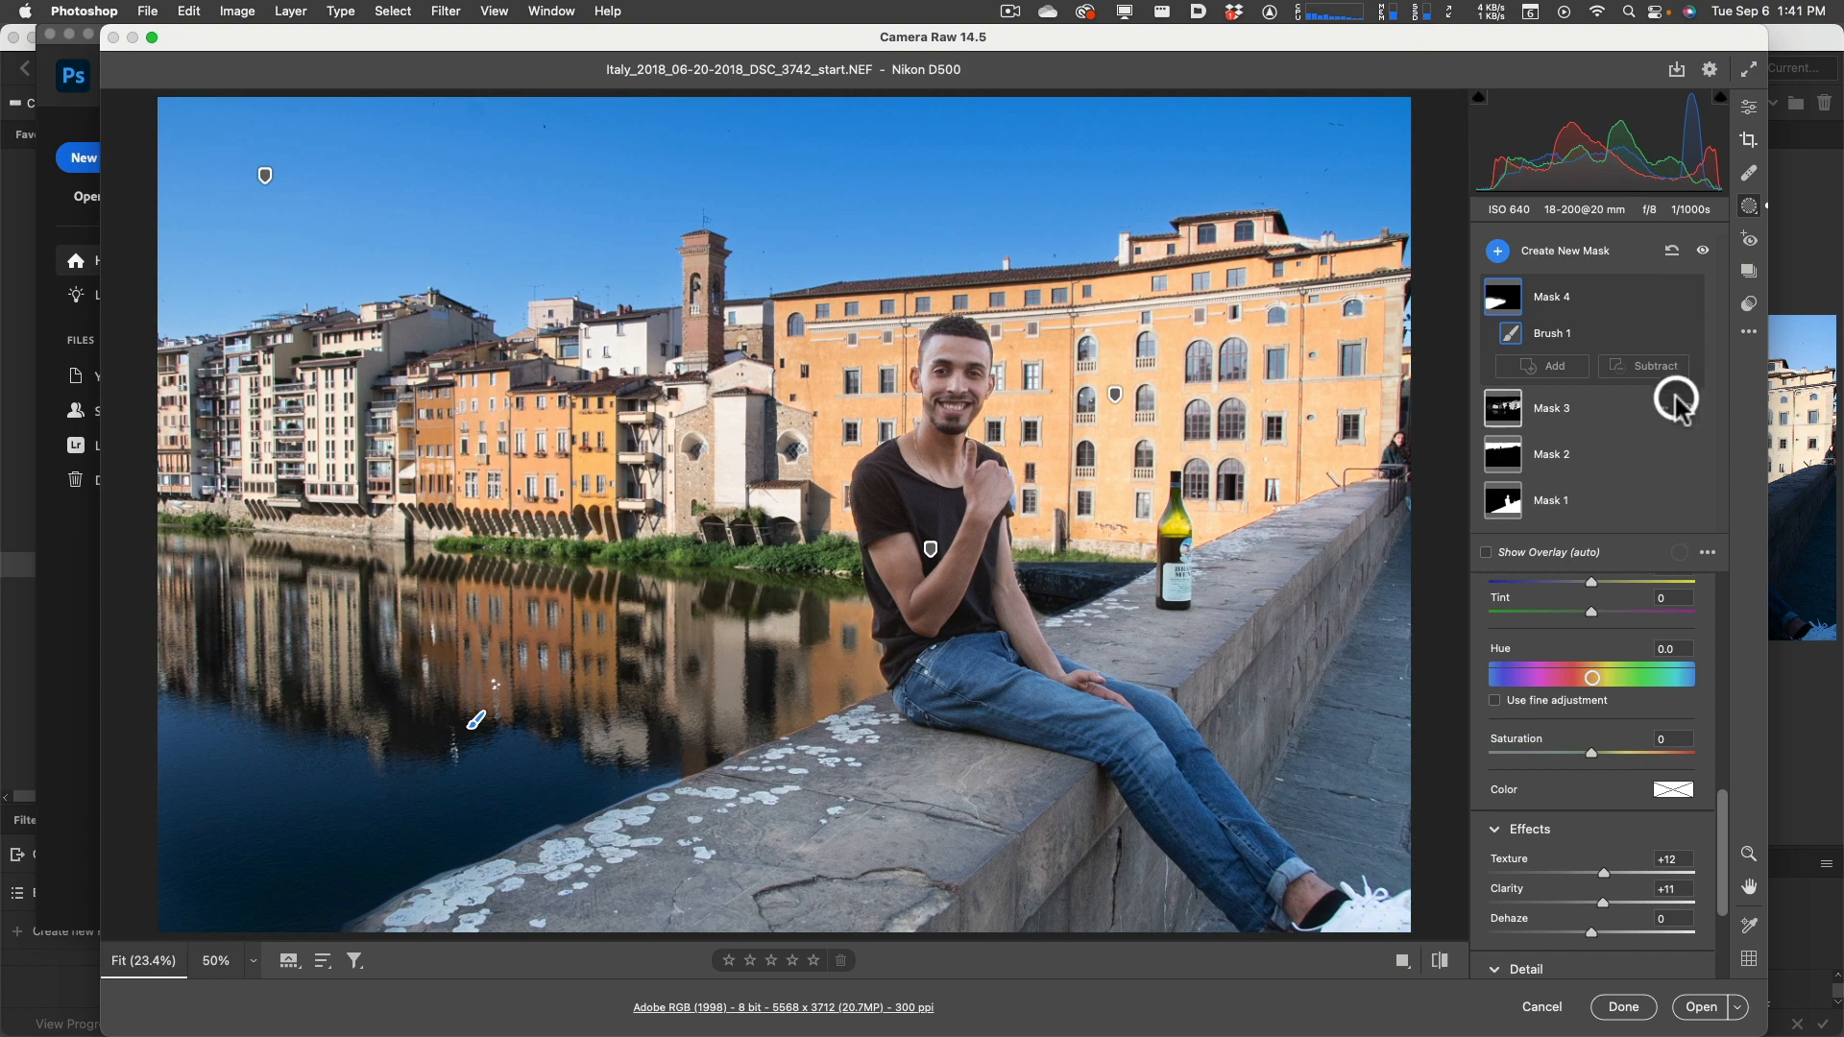
pyautogui.click(1688, 430)
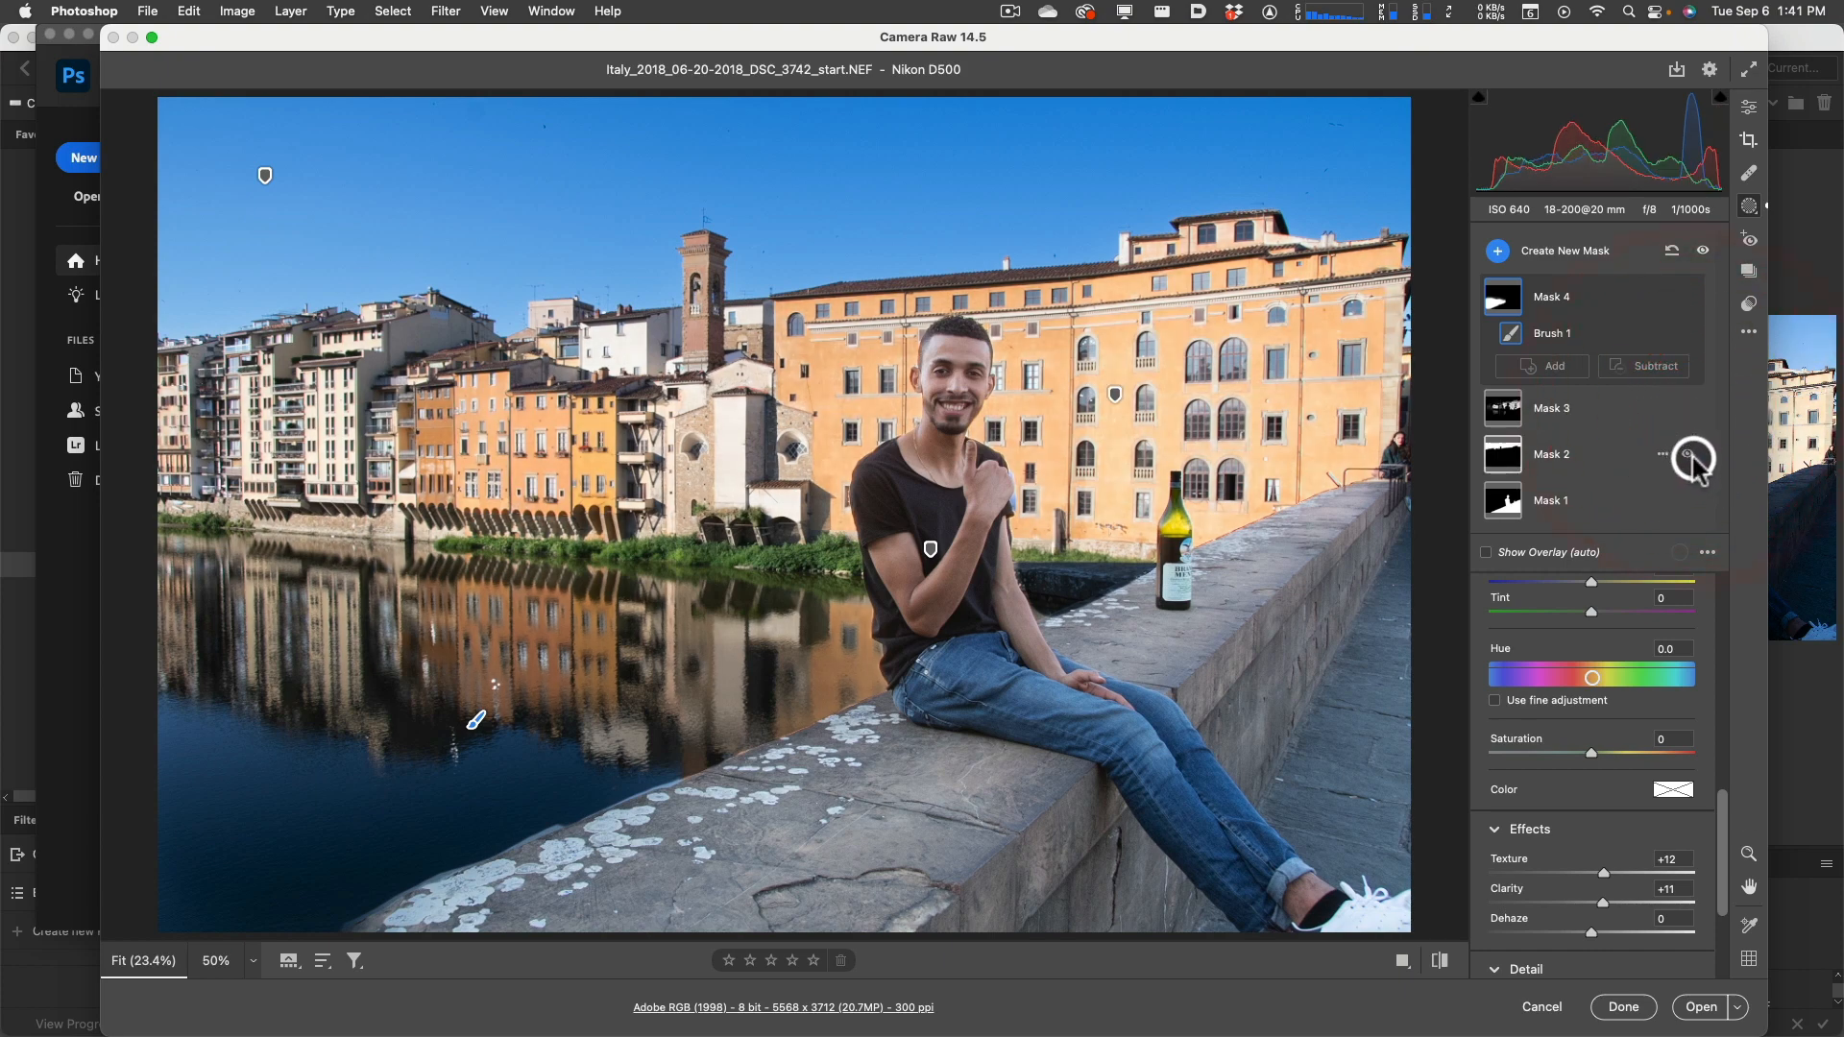
pyautogui.click(1688, 454)
pyautogui.click(1688, 454)
pyautogui.click(1688, 501)
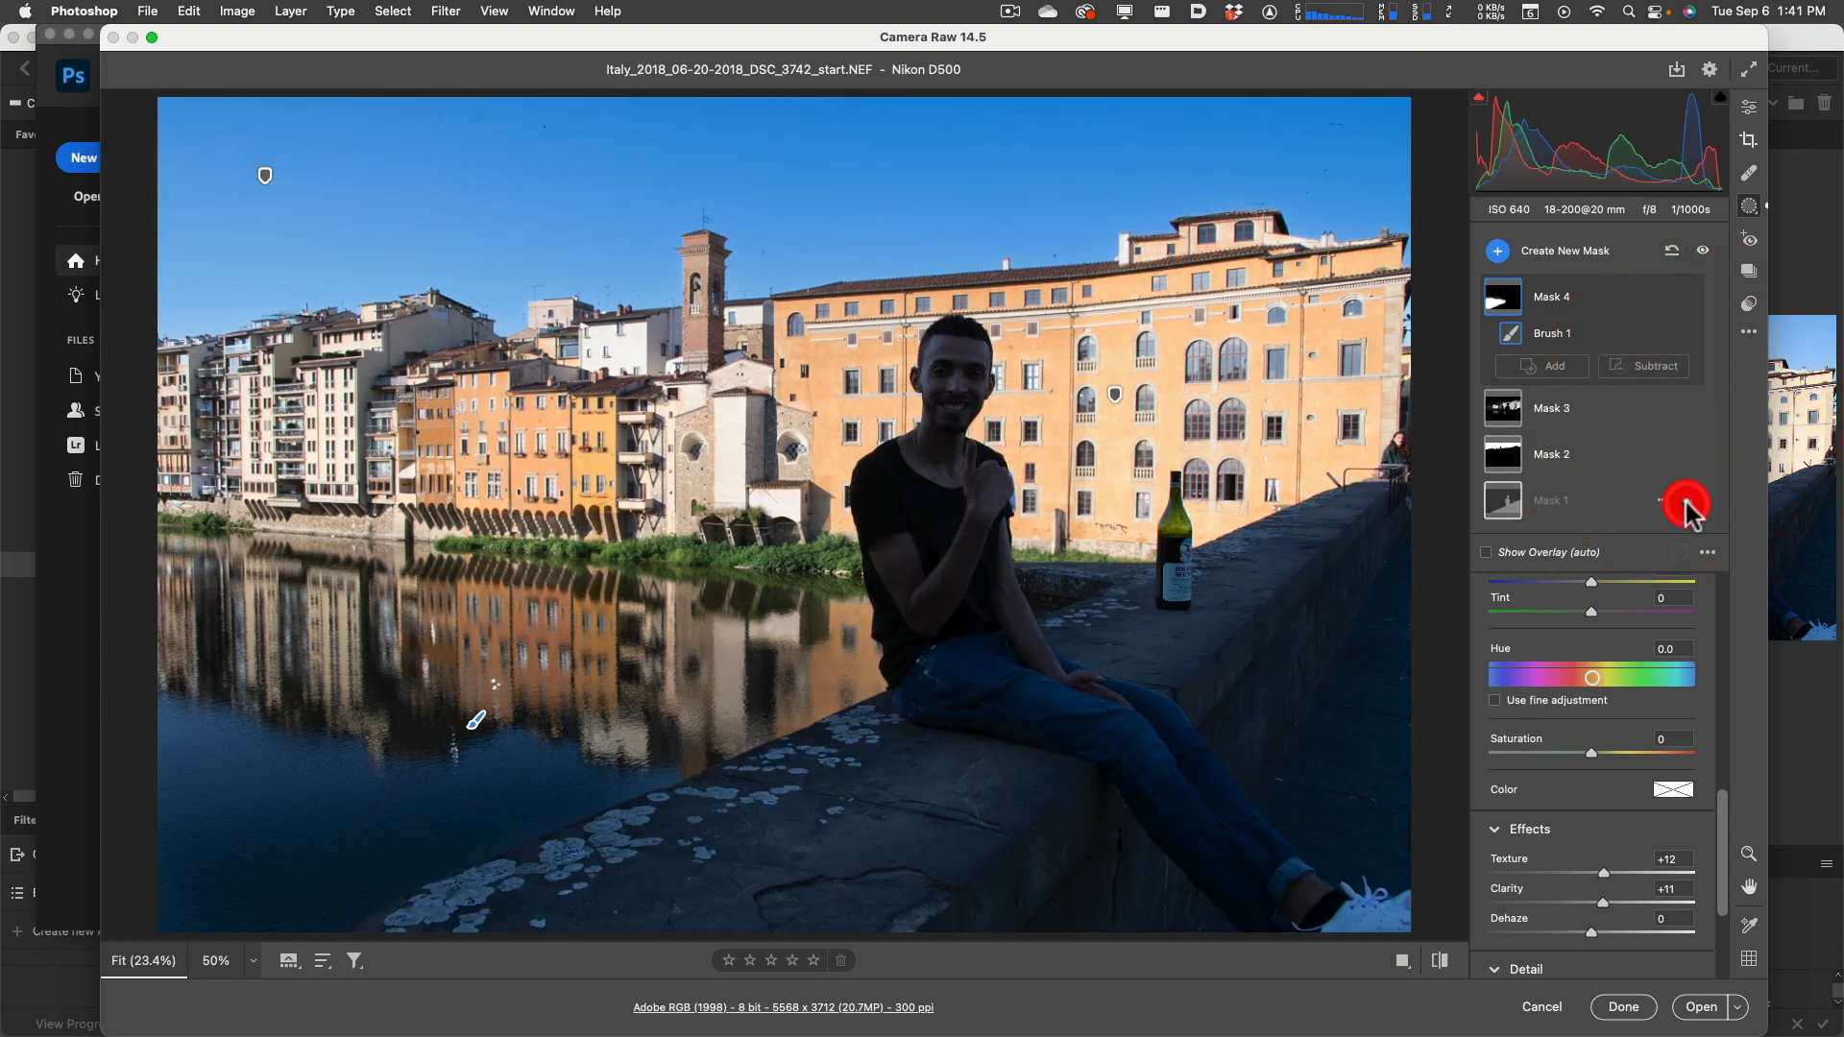
pyautogui.click(1688, 501)
pyautogui.click(1687, 501)
pyautogui.click(1688, 501)
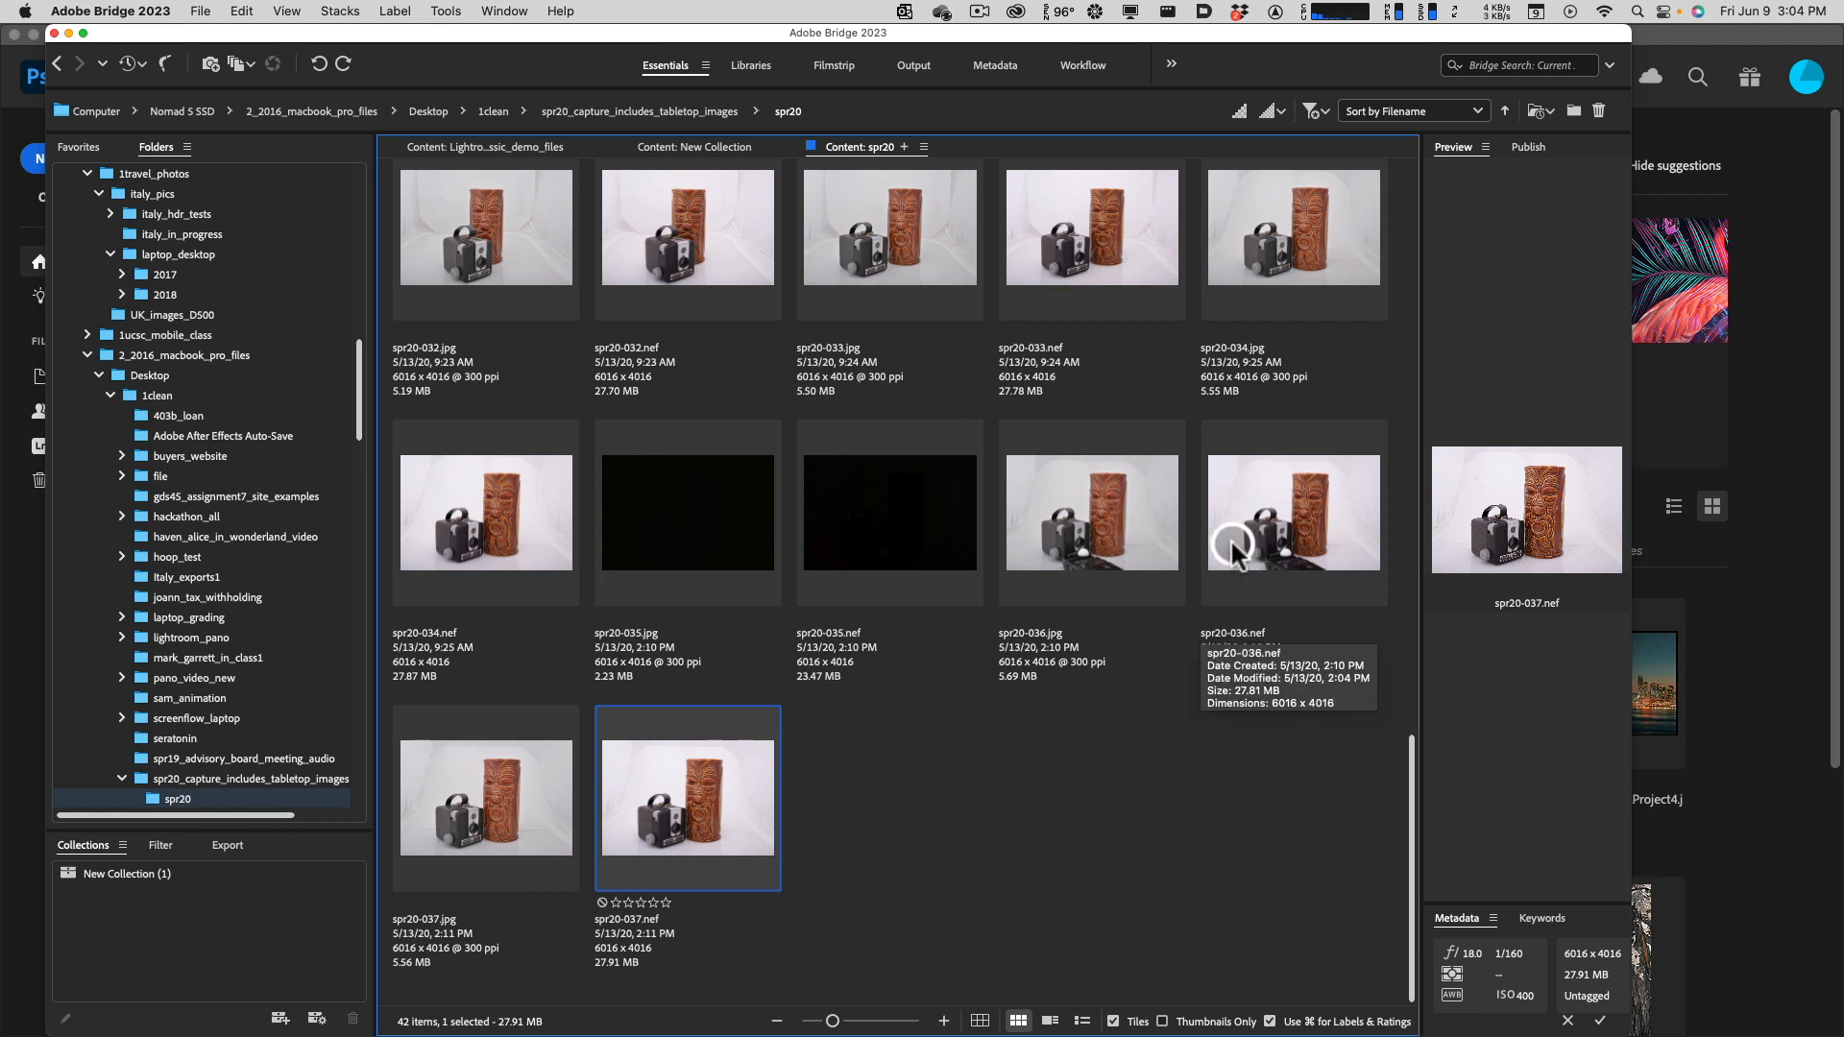
# Step: Open spr20-037.nef in Camera Raw and create an Objects mask by brushing over the black box camera
pyautogui.doubleClick(703, 818)
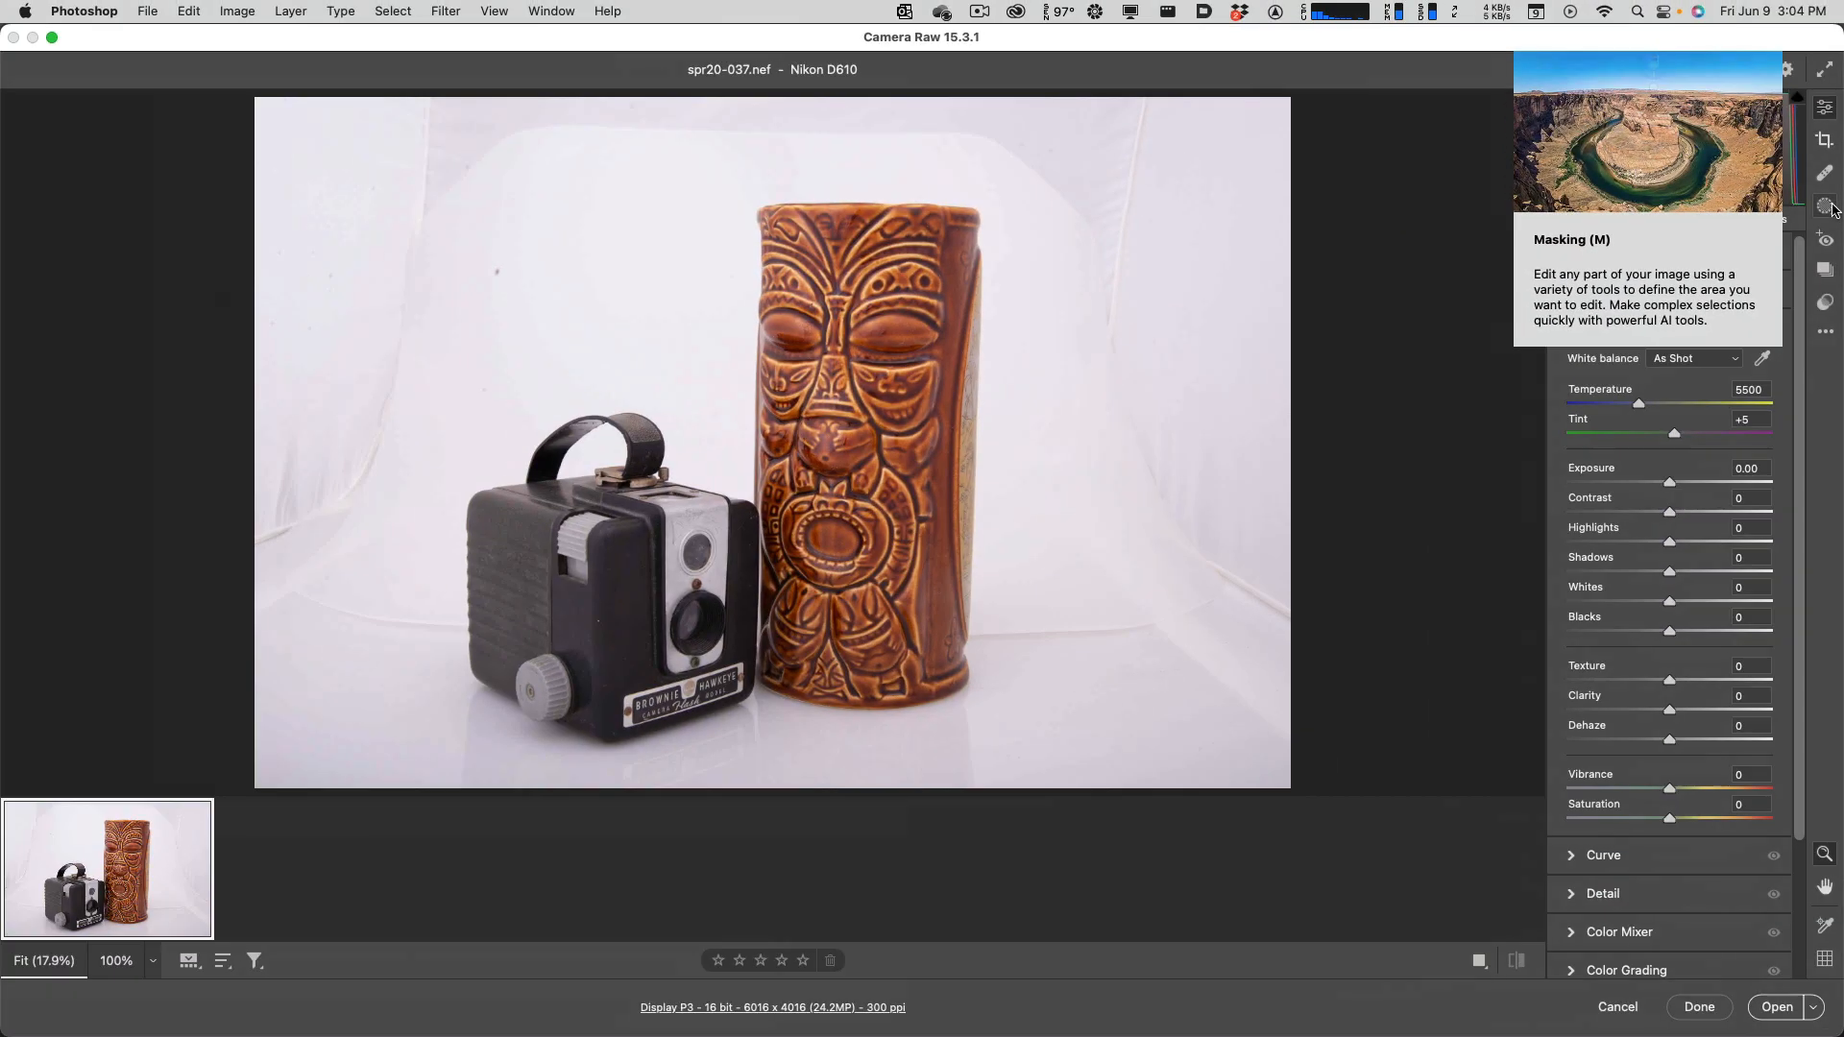
pyautogui.click(1827, 207)
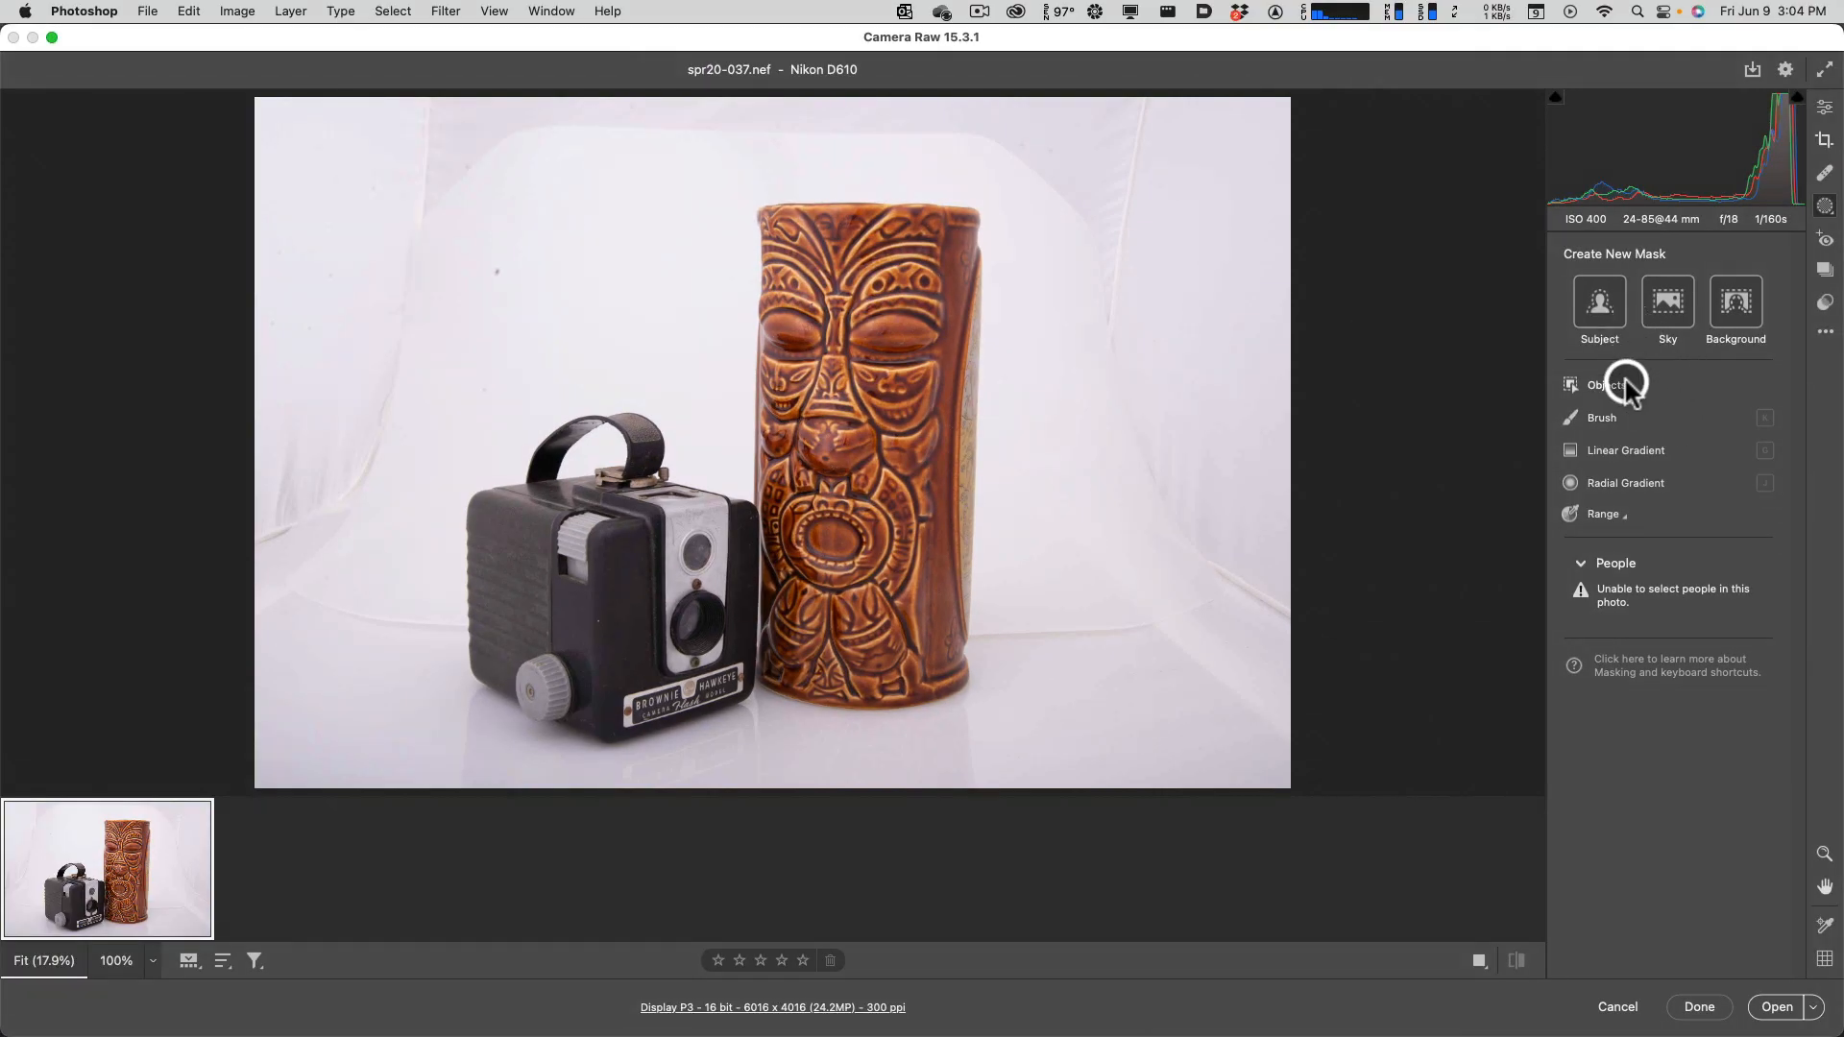
pyautogui.click(1627, 384)
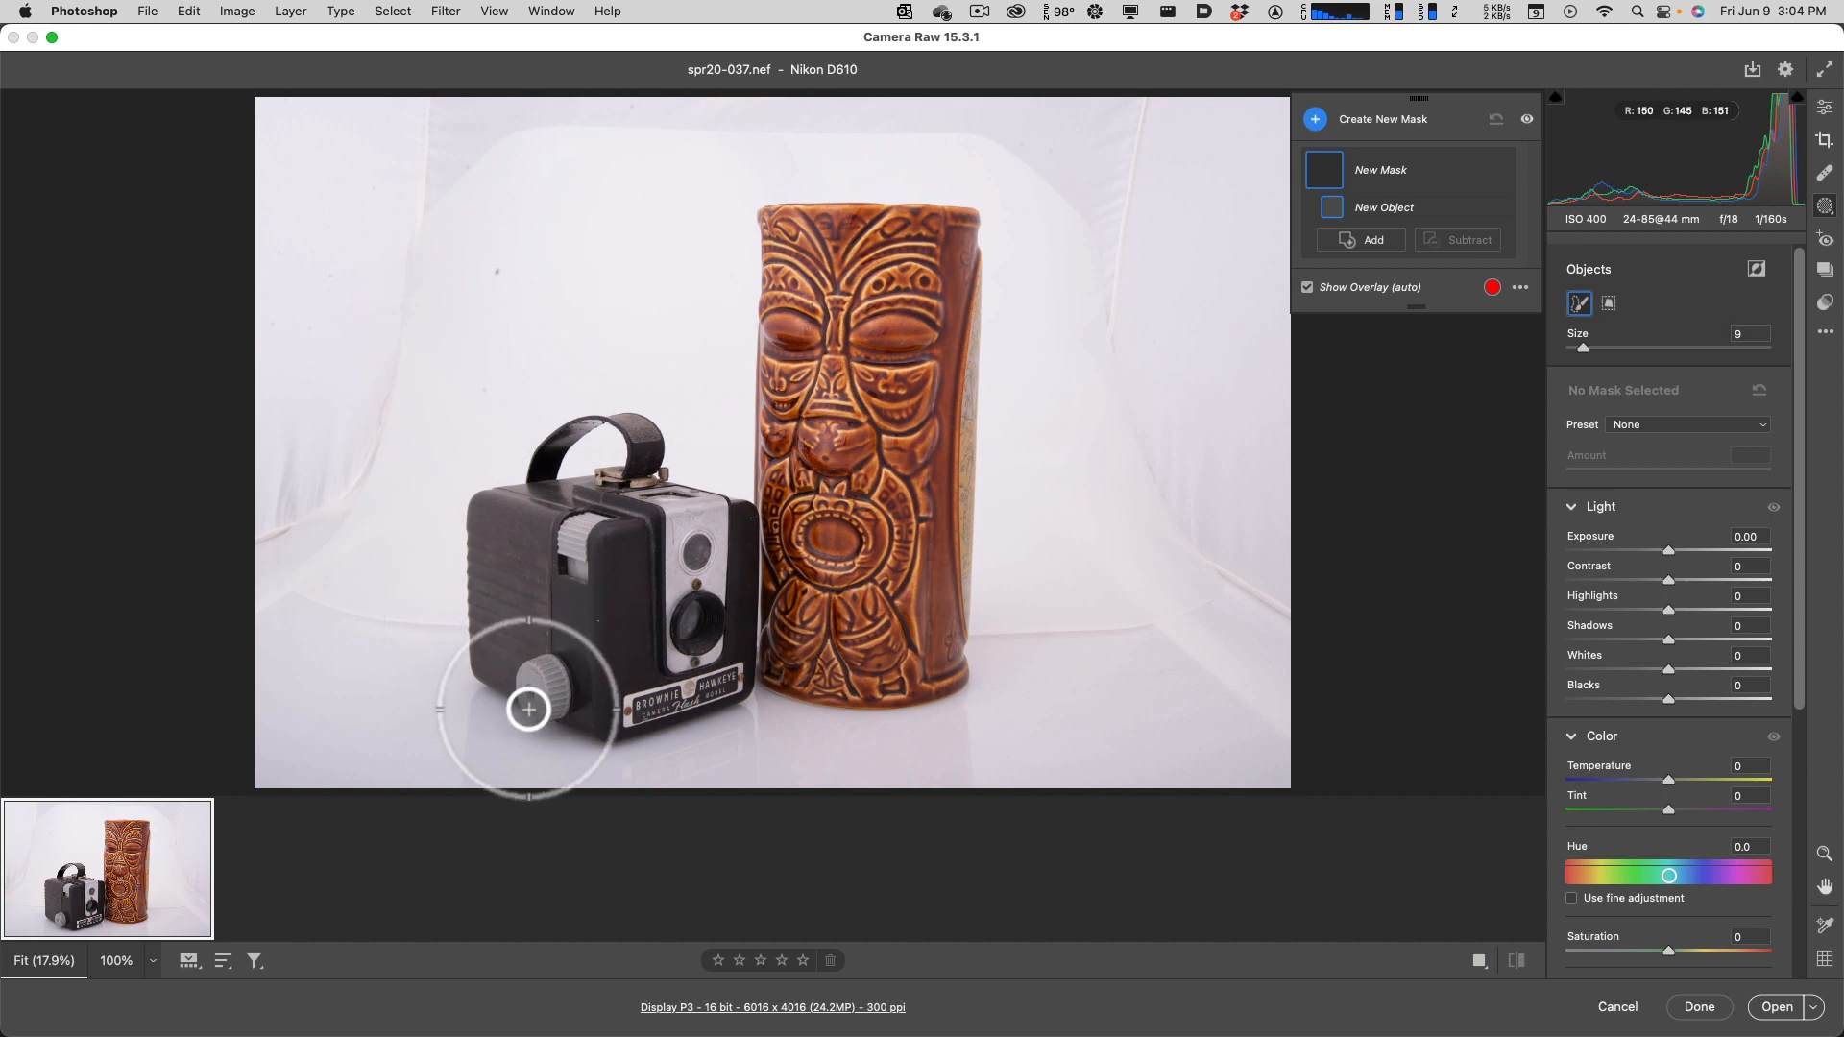
pyautogui.moveTo(725, 674)
pyautogui.mouseDown()
pyautogui.moveTo(541, 693)
pyautogui.moveTo(503, 673)
pyautogui.moveTo(491, 526)
pyautogui.moveTo(593, 449)
pyautogui.moveTo(625, 445)
pyautogui.moveTo(686, 486)
pyautogui.moveTo(732, 541)
pyautogui.moveTo(734, 648)
pyautogui.moveTo(702, 642)
pyautogui.moveTo(669, 573)
pyautogui.moveTo(621, 548)
pyautogui.moveTo(564, 575)
pyautogui.moveTo(581, 642)
pyautogui.moveTo(632, 590)
pyautogui.moveTo(605, 551)
pyautogui.moveTo(571, 548)
pyautogui.moveTo(598, 522)
pyautogui.moveTo(687, 650)
pyautogui.mouseUp()
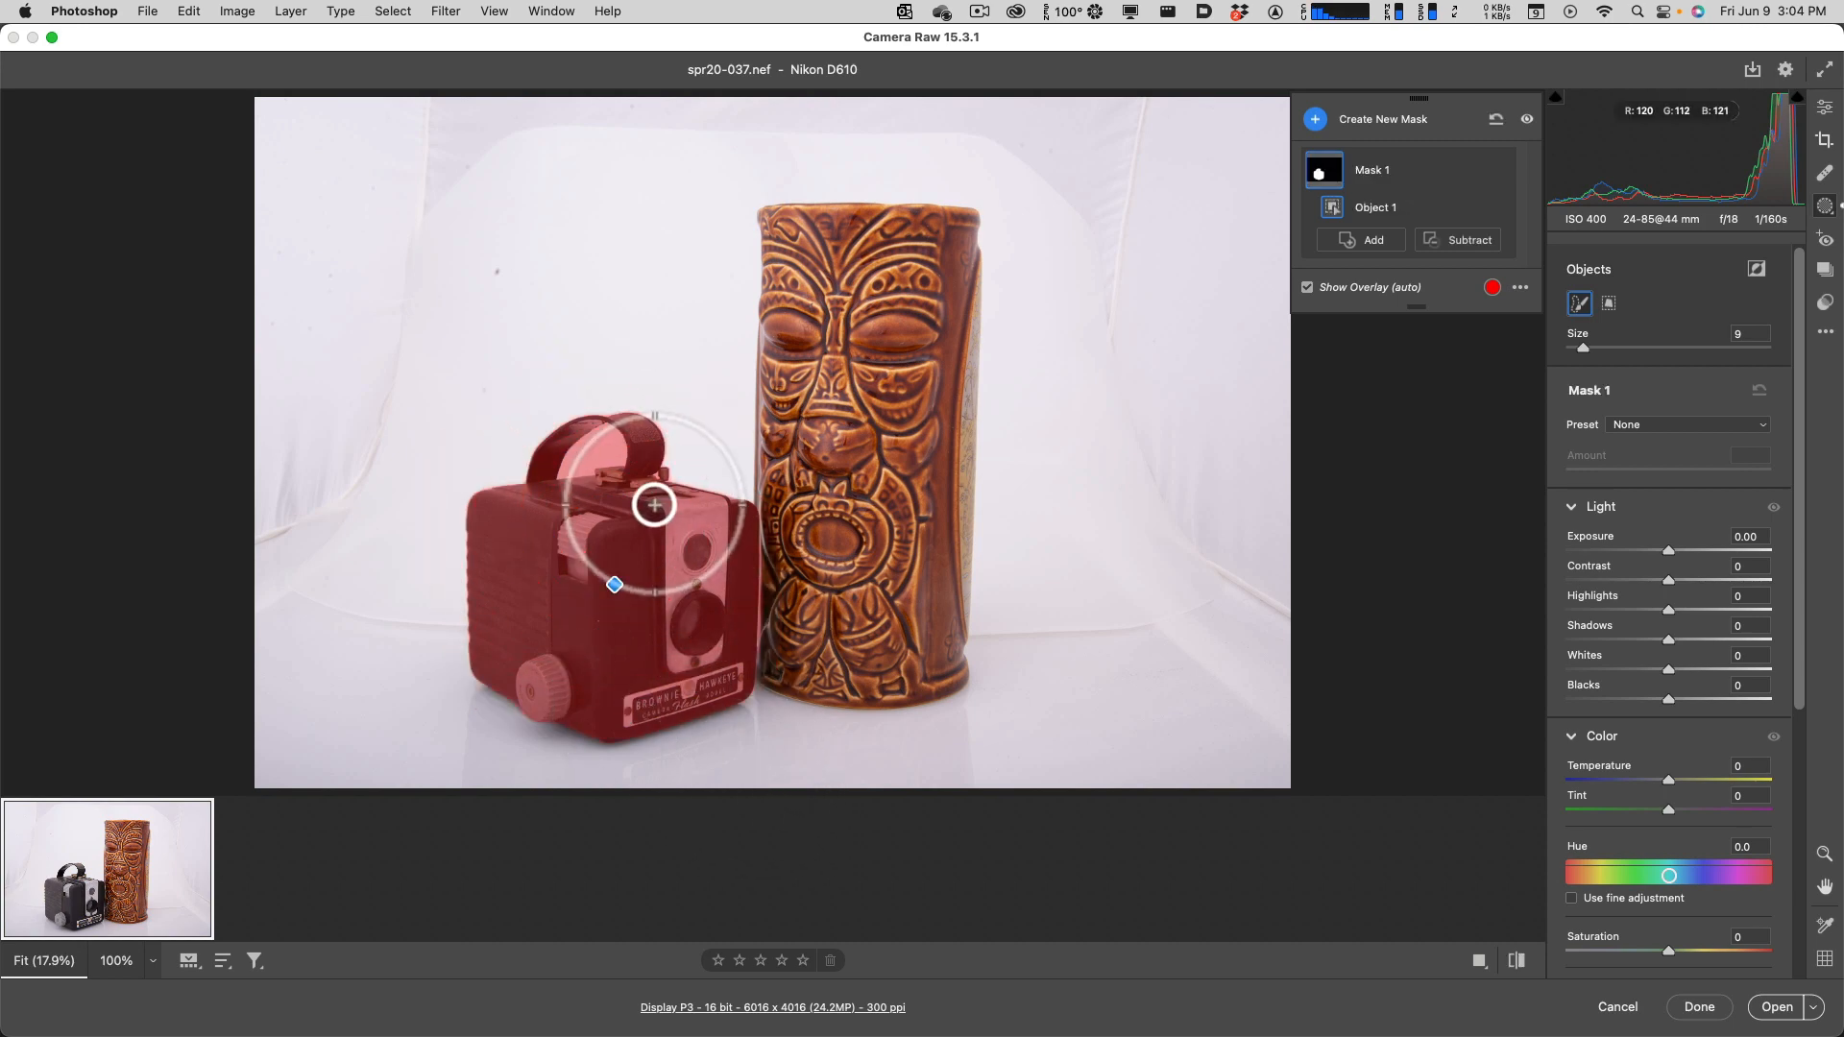
# Step: Subtract the background inside the camera's handle from Mask 1 using the Objects brush at size 4
pyautogui.press('super+equal')
pyautogui.press('super+equal')
pyautogui.press('super+equal')
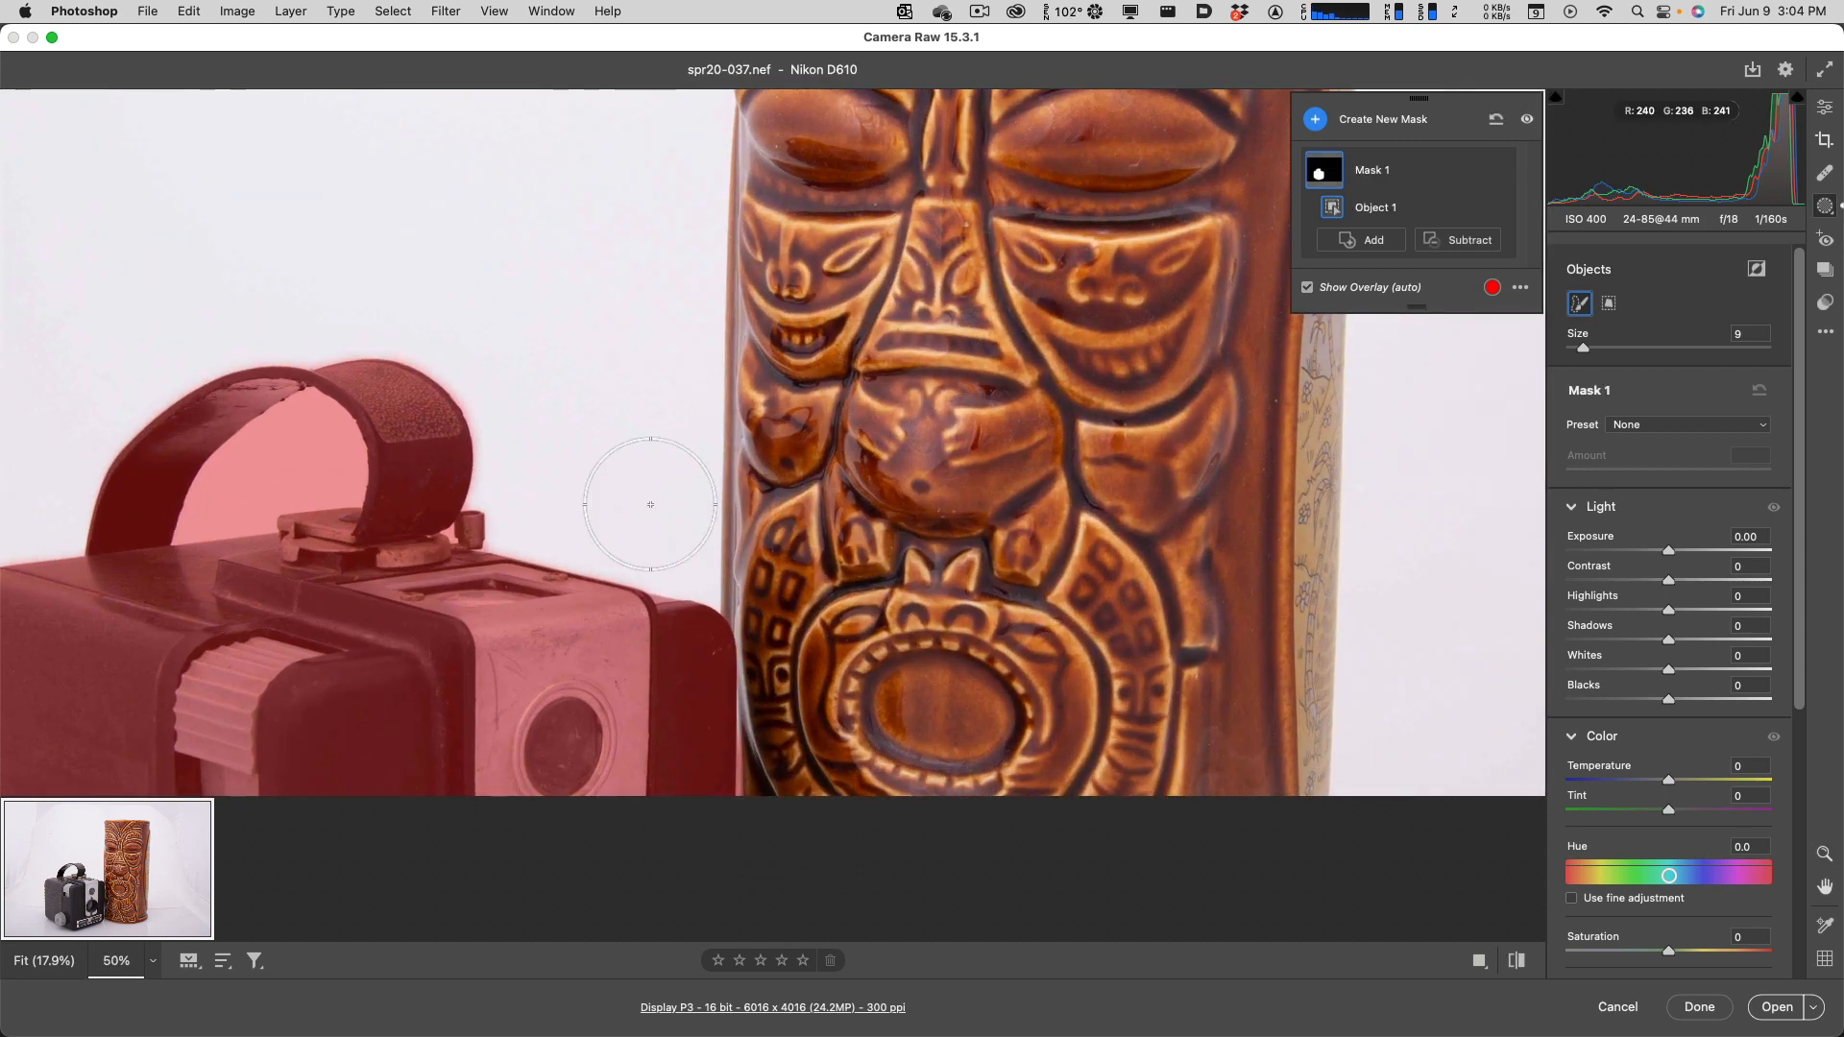
pyautogui.press('[')
pyautogui.press('[')
pyautogui.press('[')
pyautogui.press('[')
pyautogui.press('[')
pyautogui.keyDown('alt'); pyautogui.click(299, 464); pyautogui.keyUp('alt')
pyautogui.moveTo(286, 473)
pyautogui.mouseDown()
pyautogui.moveTo(210, 511)
pyautogui.moveTo(283, 448)
pyautogui.moveTo(316, 446)
pyautogui.moveTo(324, 494)
pyautogui.mouseUp()
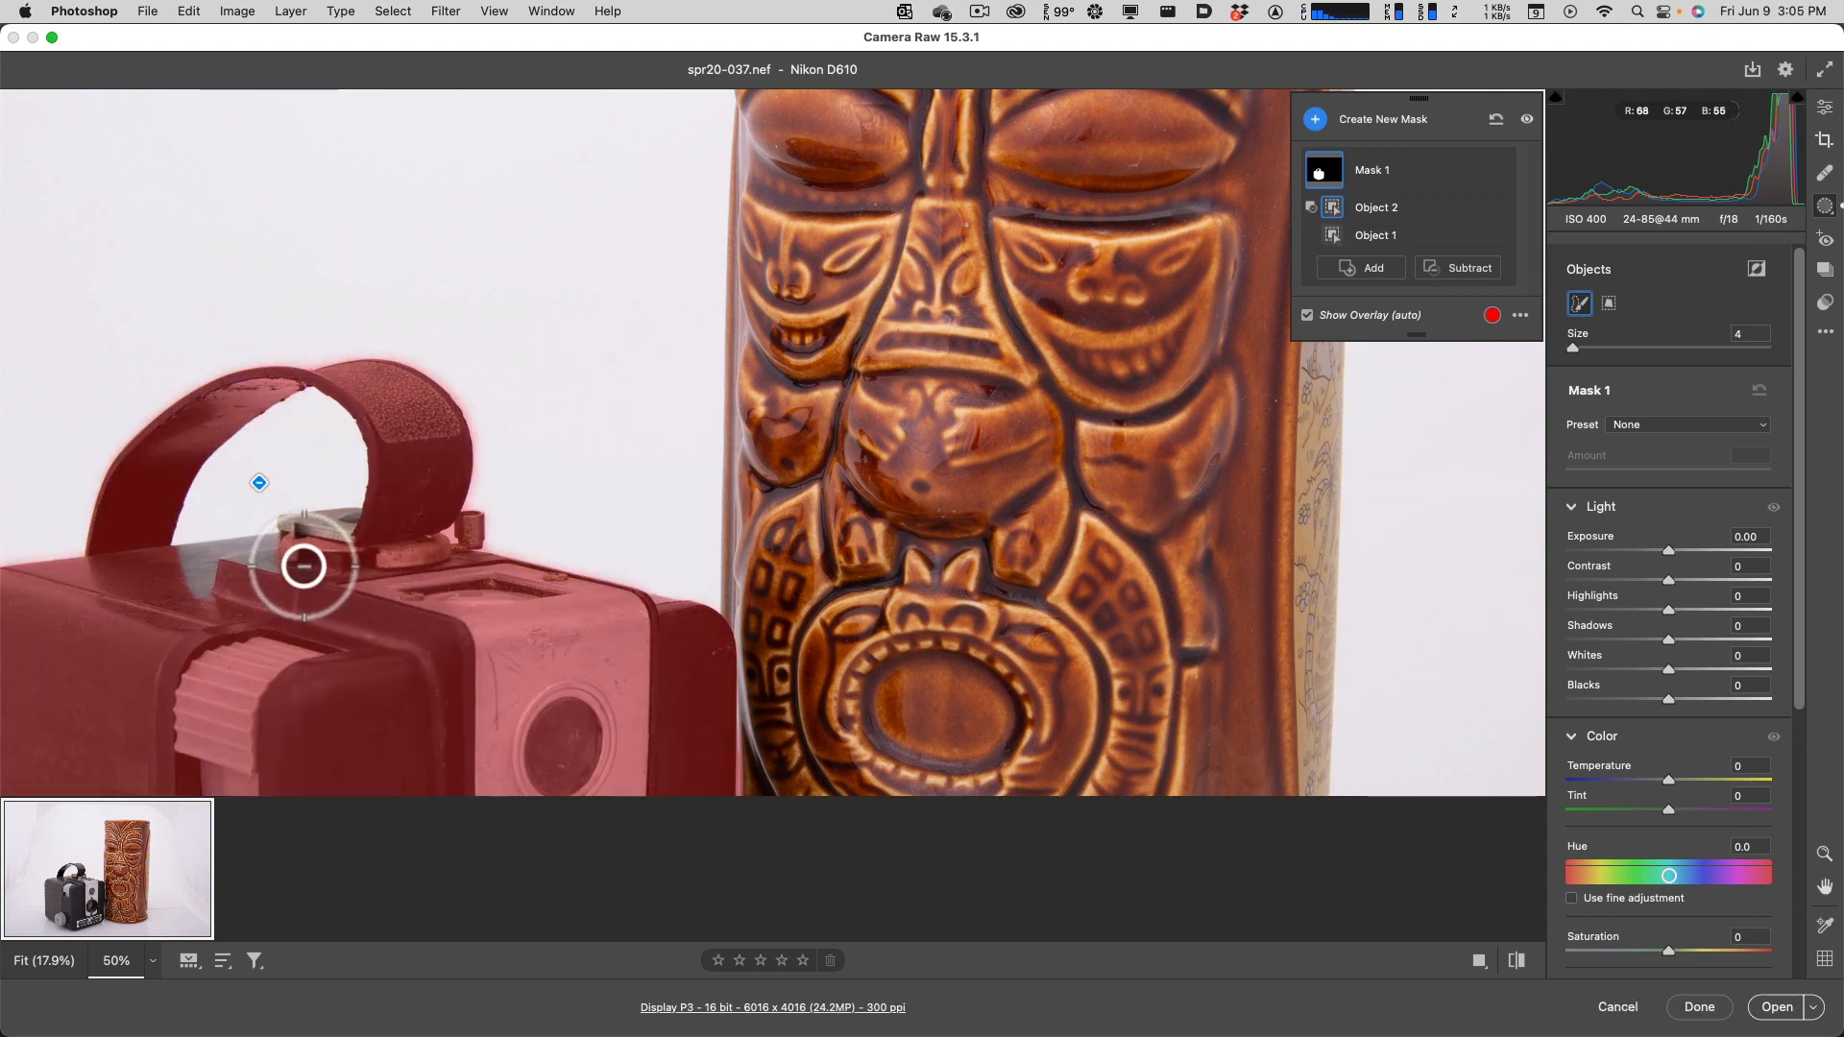
pyautogui.moveTo(303, 567)
pyautogui.mouseDown()
pyautogui.moveTo(264, 568)
pyautogui.moveTo(355, 587)
pyautogui.mouseUp()
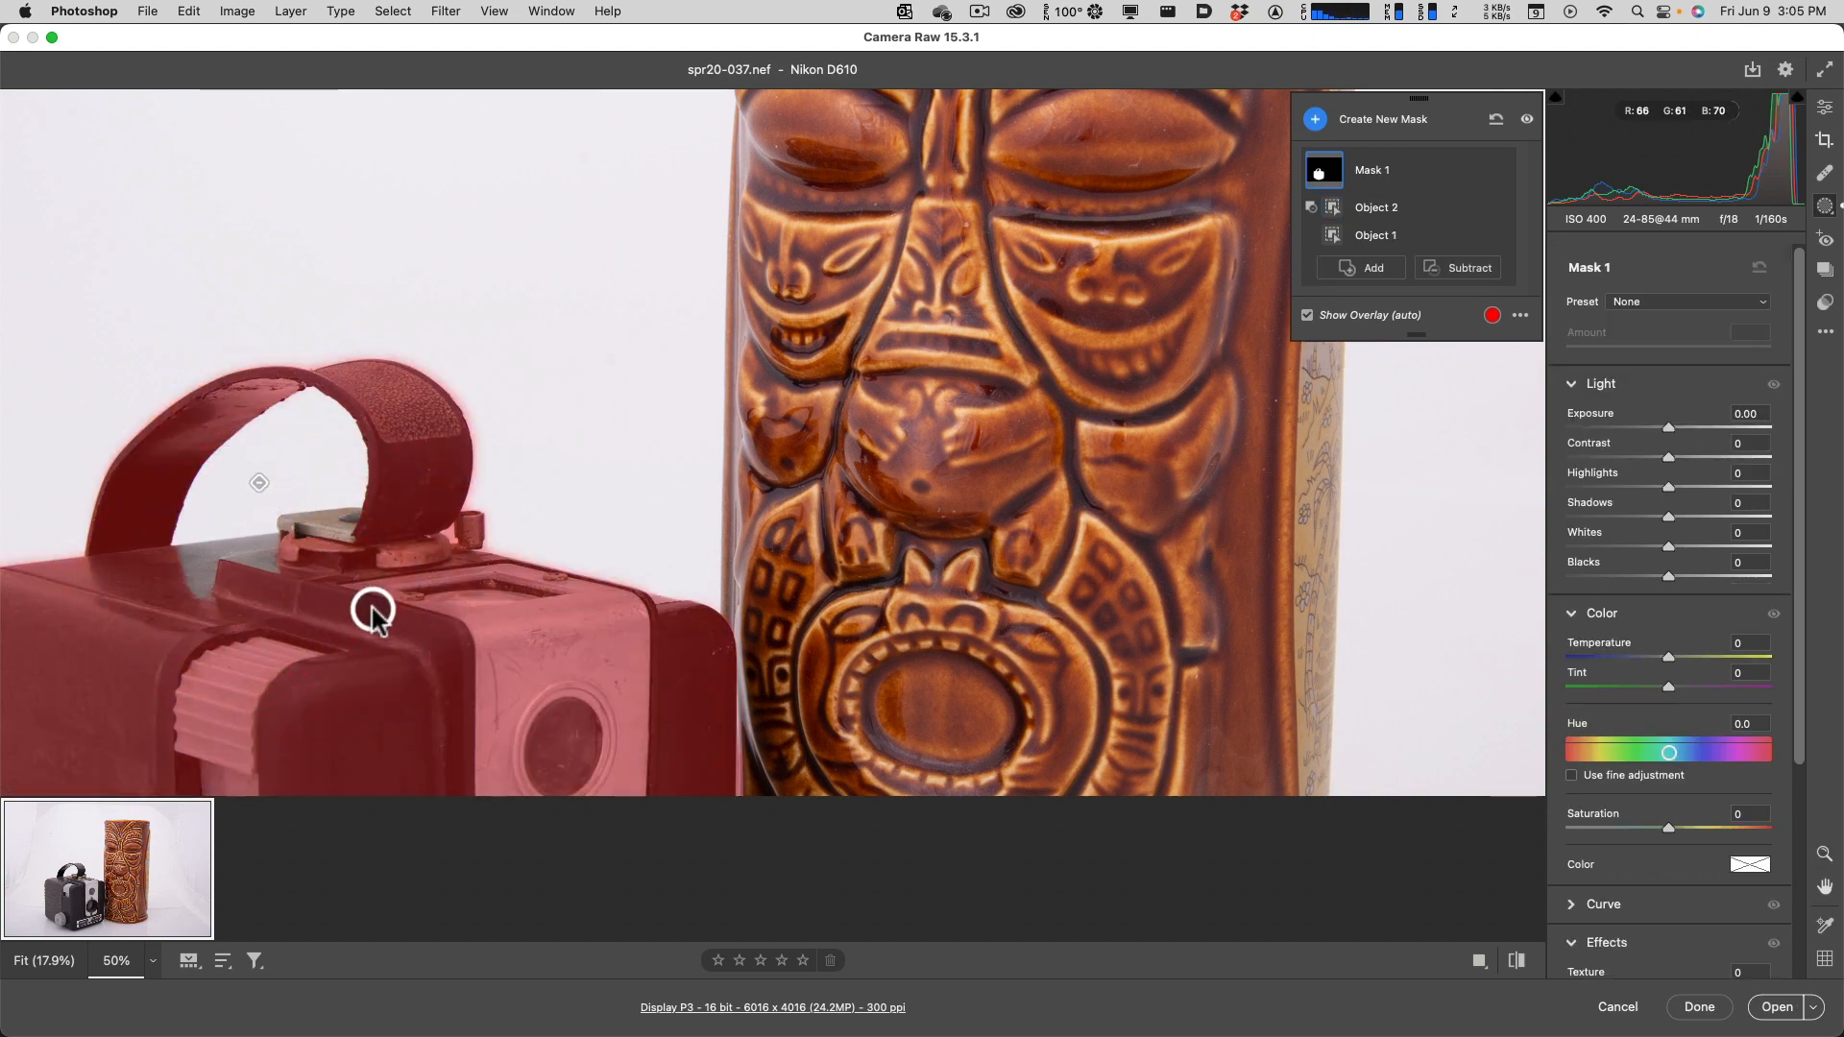
# Step: Add the missing areas on the camera's top below the handle back to Mask 1, and discard the edits to spr20-037.nef
pyautogui.scroll(-8, 315, 581)
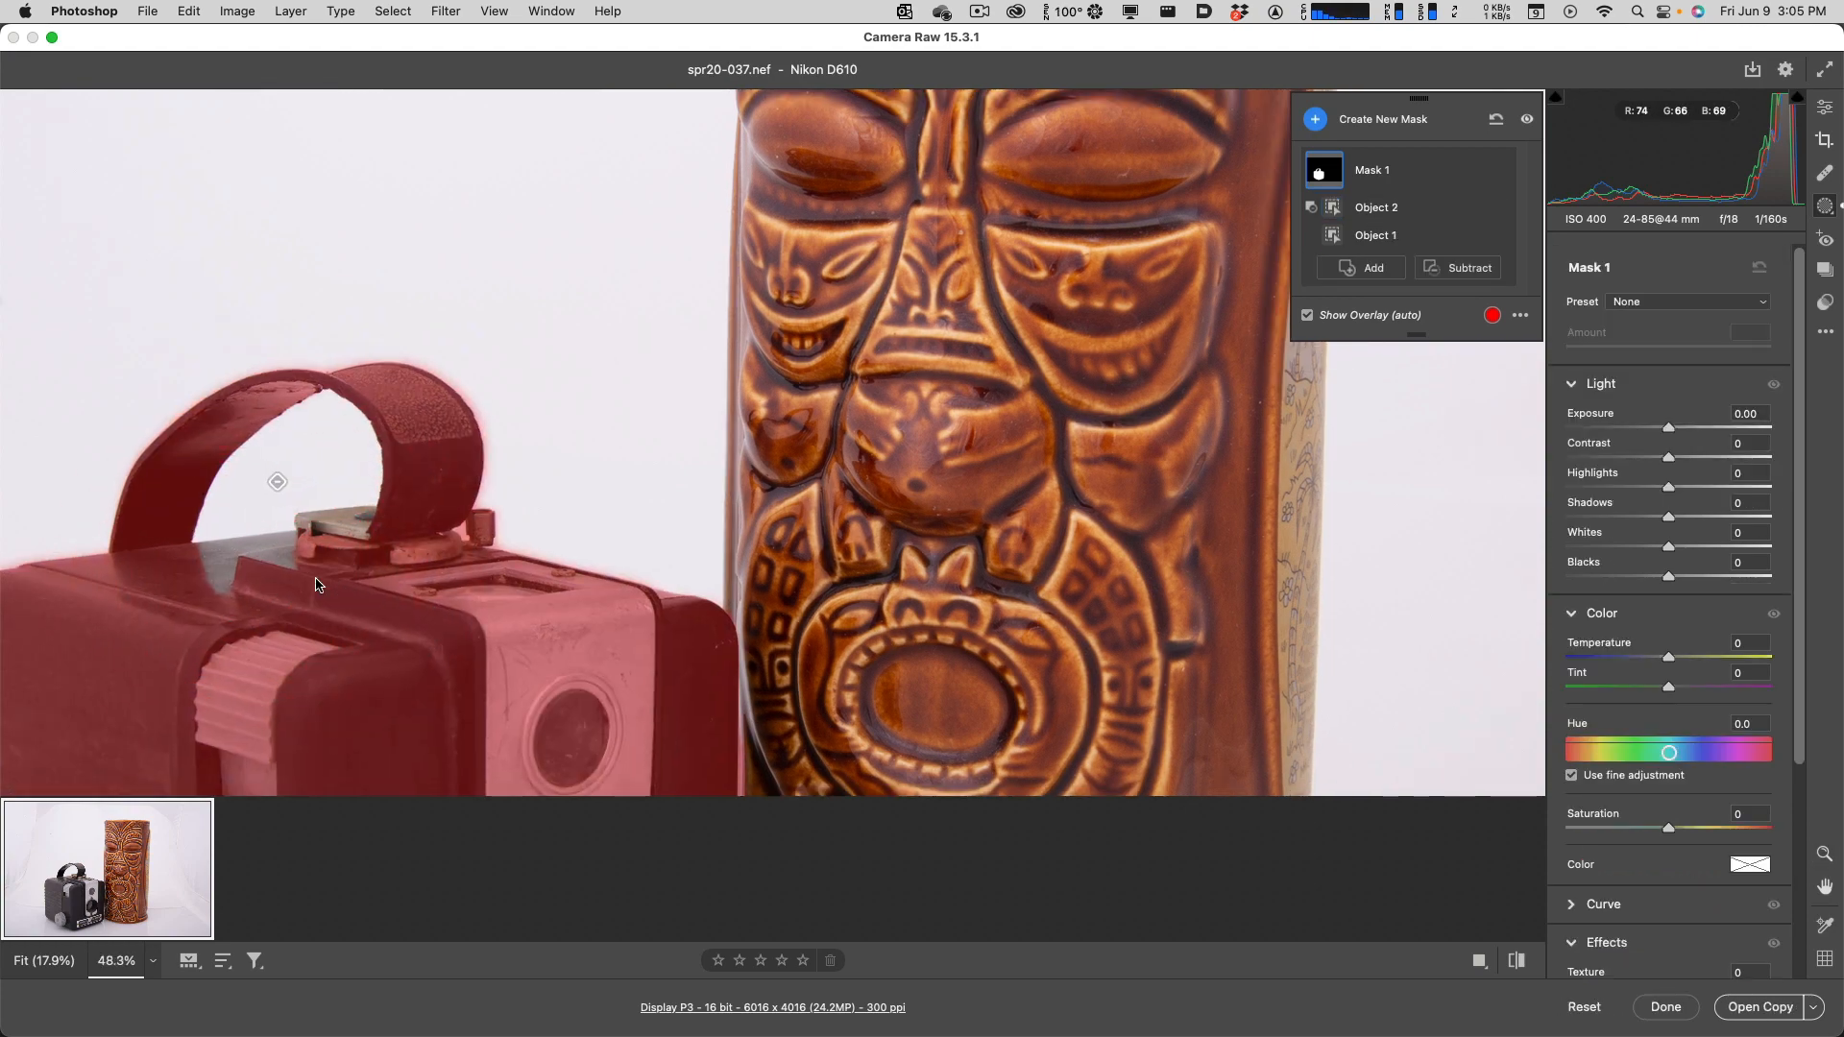
pyautogui.scroll(-2, 315, 581)
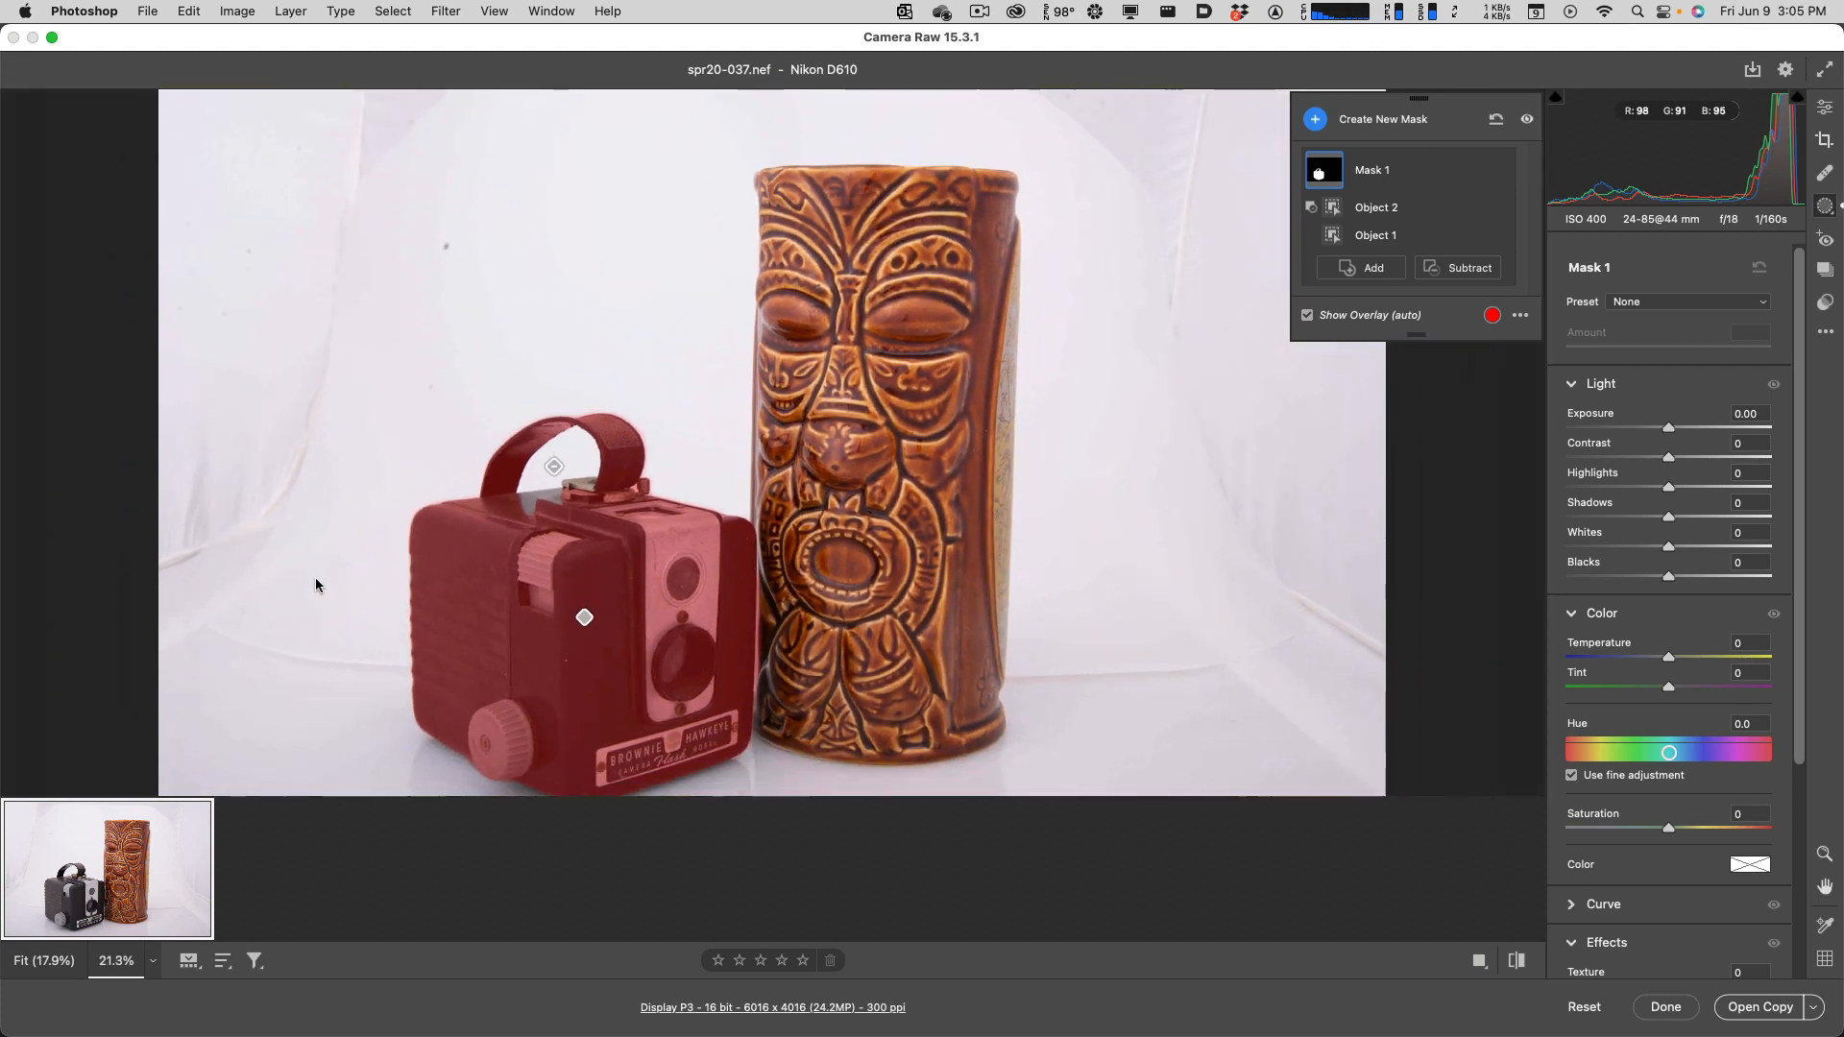
pyautogui.moveTo(680, 646); pyautogui.dragTo(674, 574)
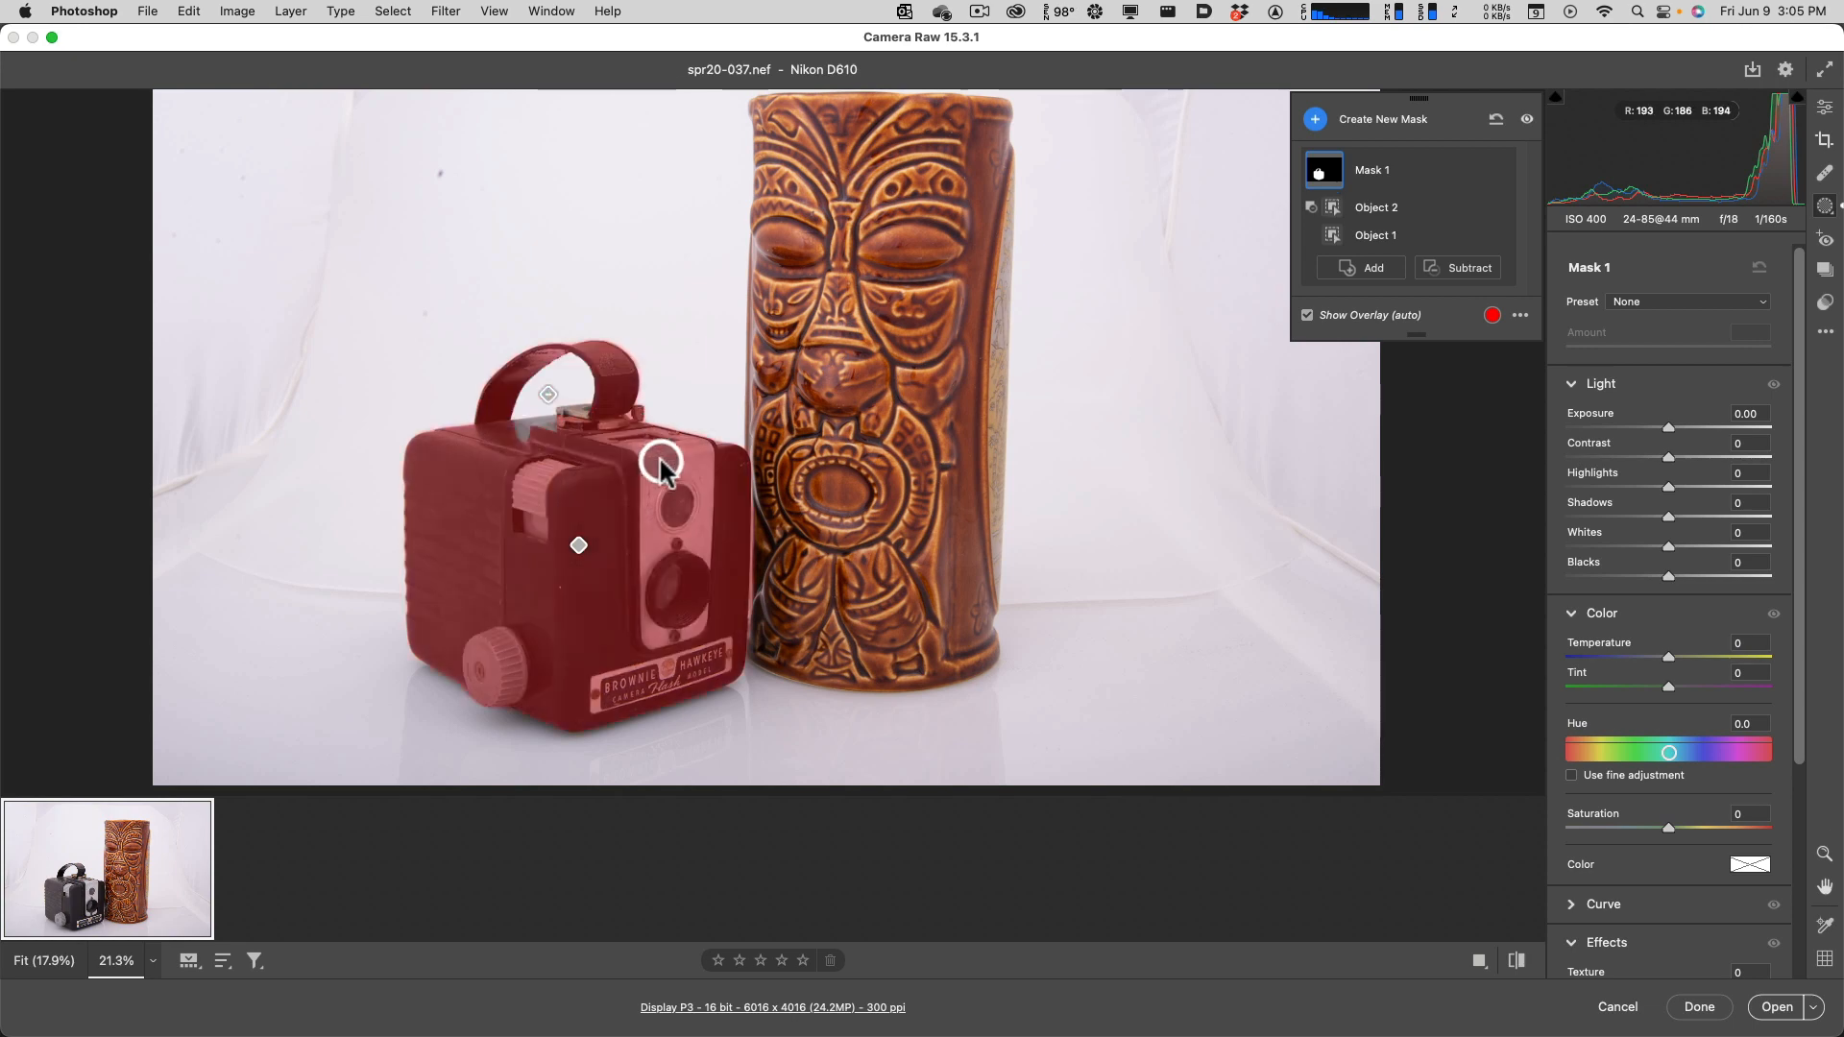
pyautogui.click(1373, 233)
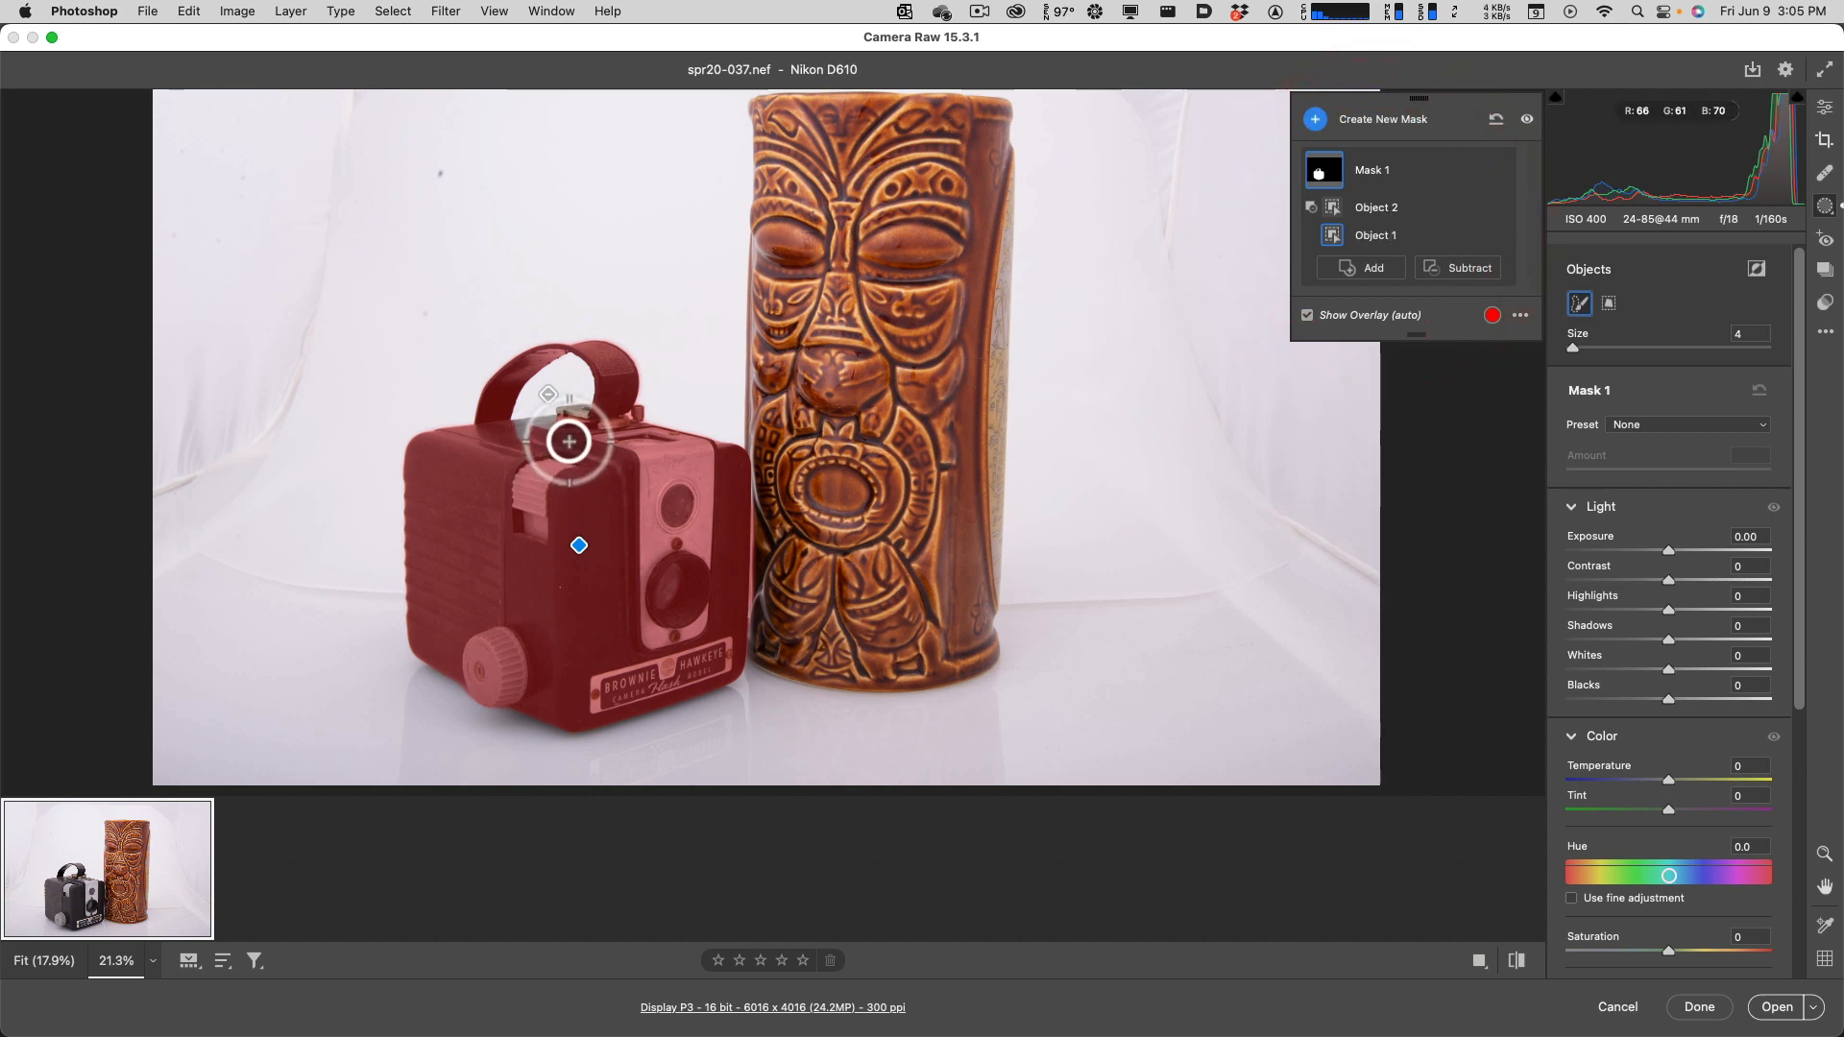
pyautogui.moveTo(569, 440)
pyautogui.mouseDown()
pyautogui.moveTo(494, 428)
pyautogui.moveTo(596, 427)
pyautogui.moveTo(535, 423)
pyautogui.moveTo(564, 425)
pyautogui.mouseUp()
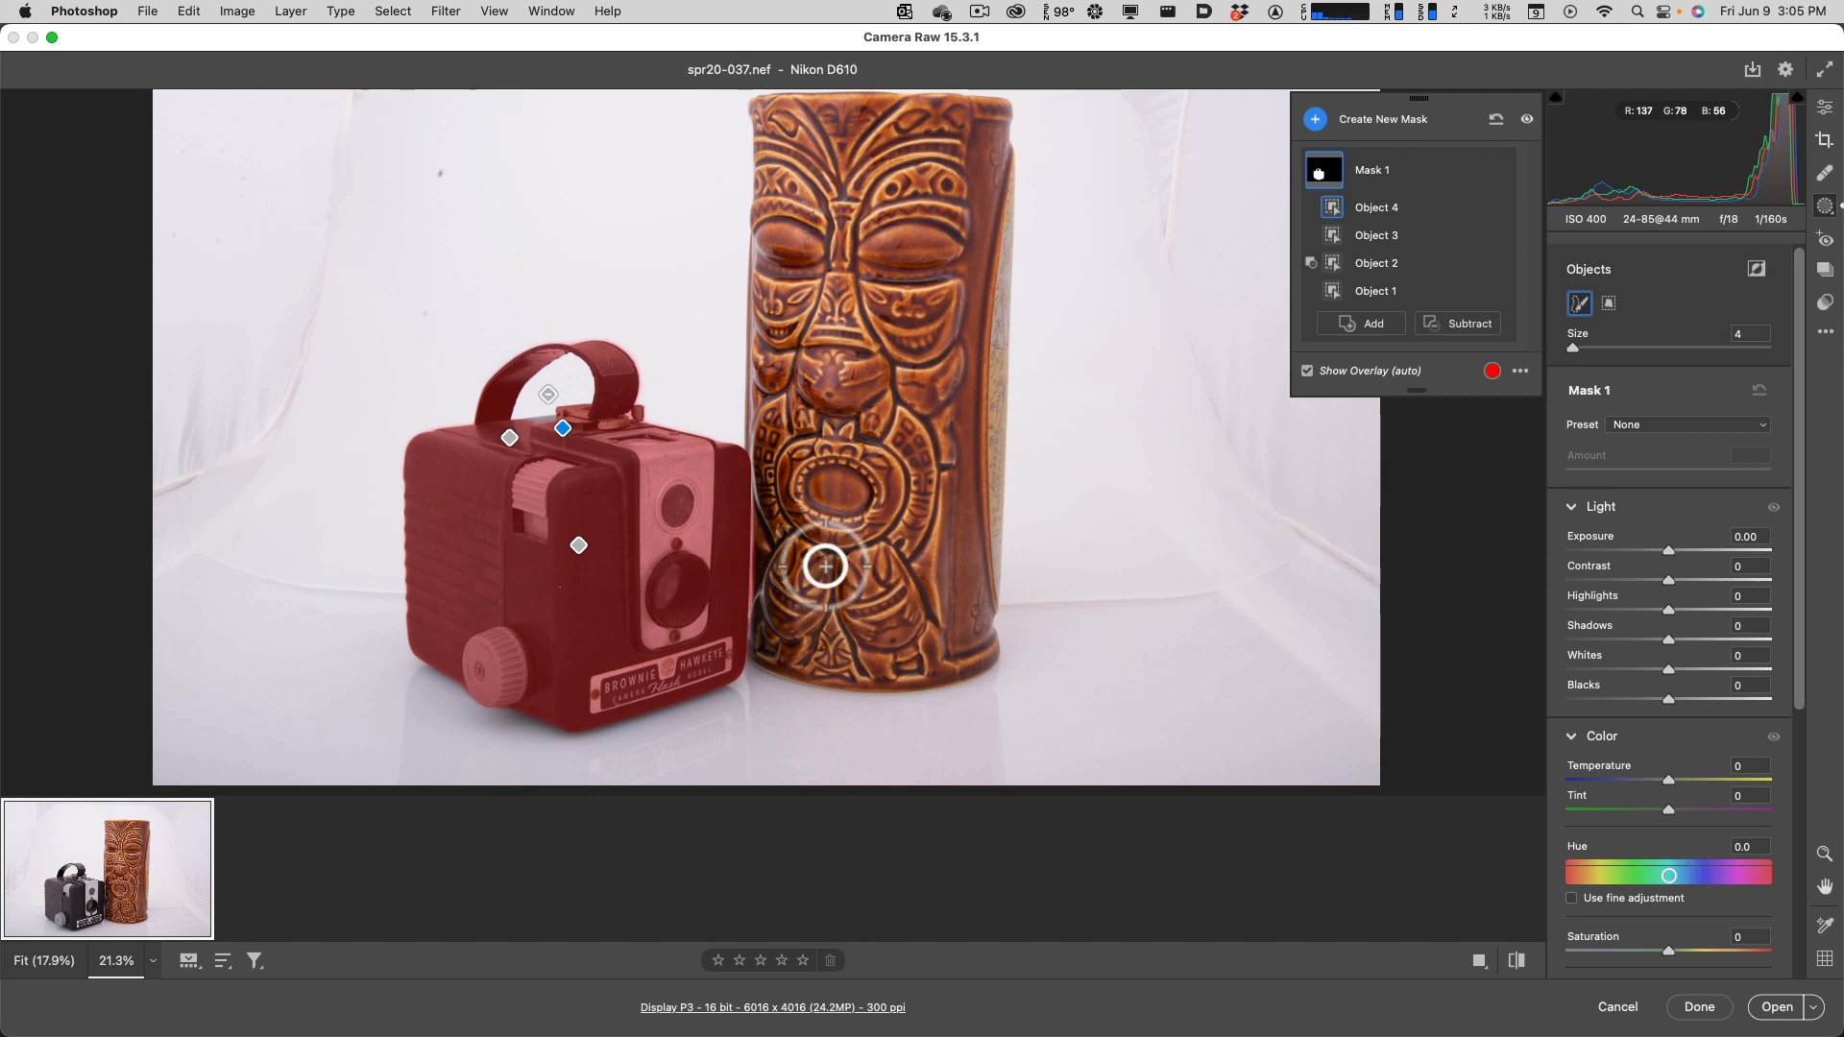
pyautogui.click(1619, 1007)
# Step: Switch to Adobe Bridge and open the group photo DSC_9468.NEF from New Collection in Camera Raw
pyautogui.middleClick(951, 559)
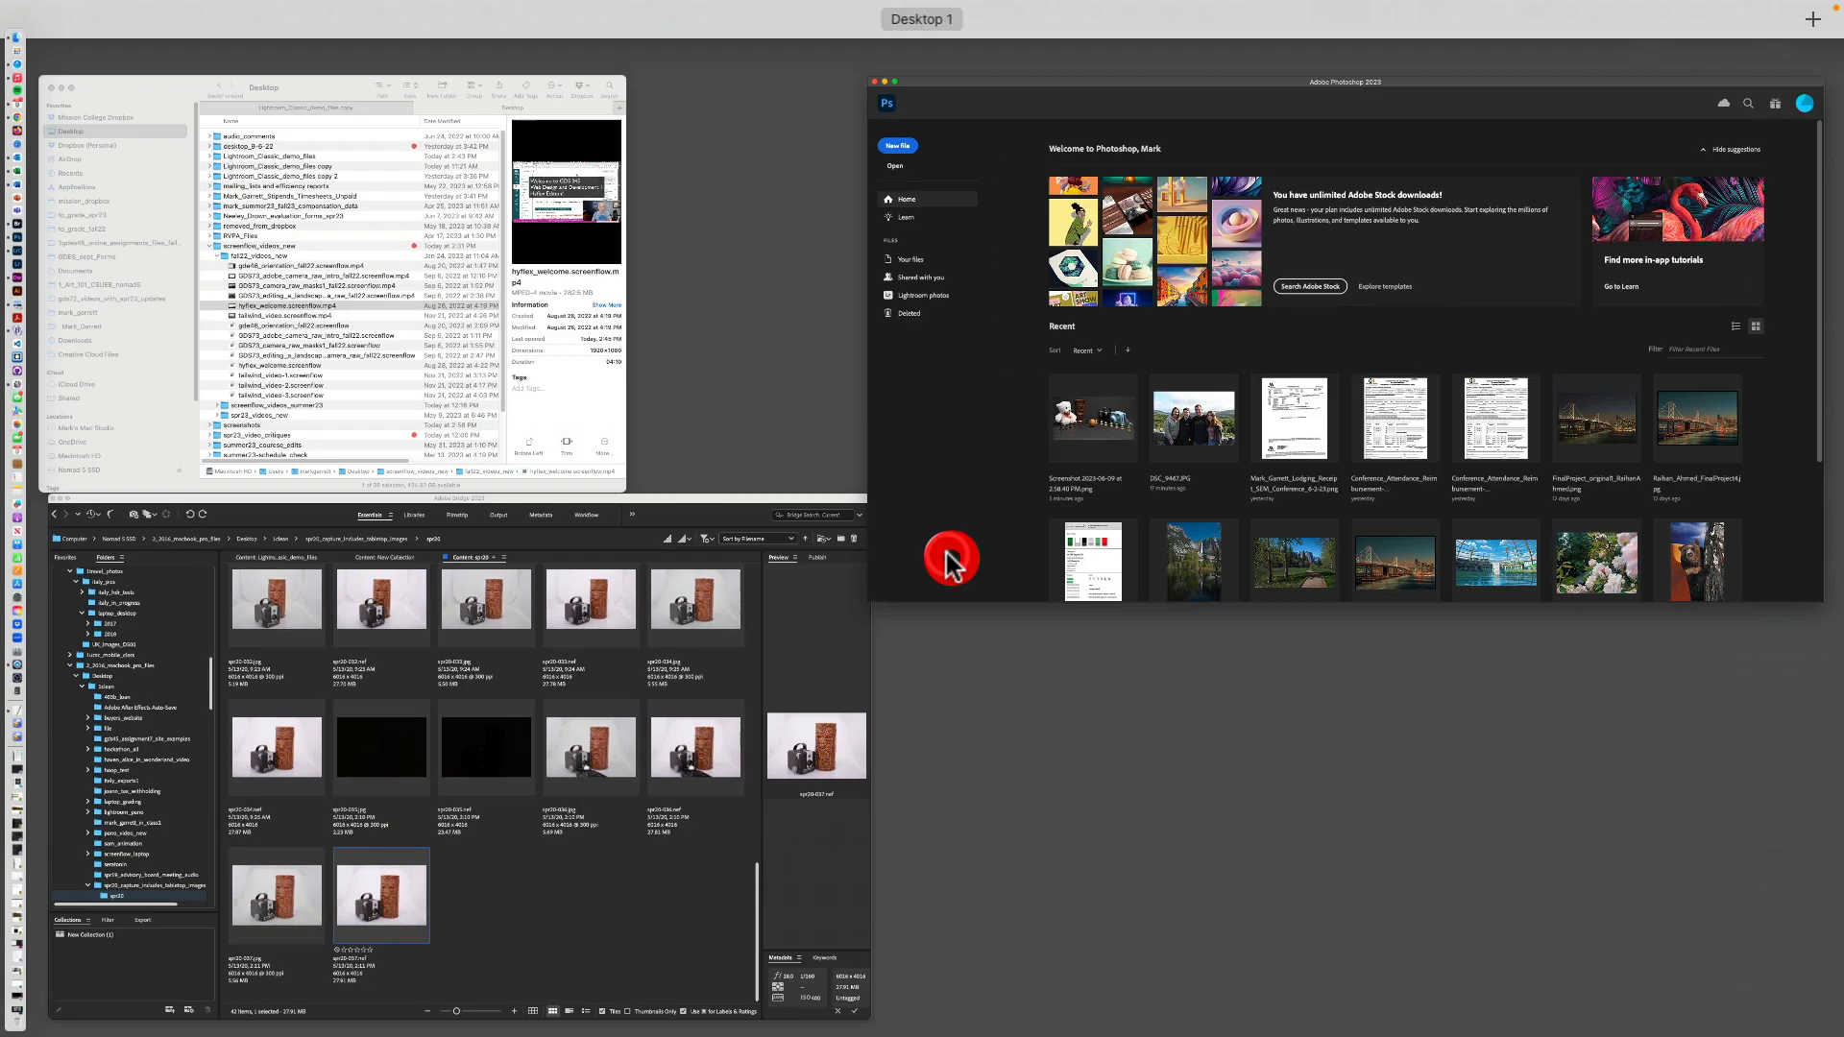
pyautogui.click(614, 629)
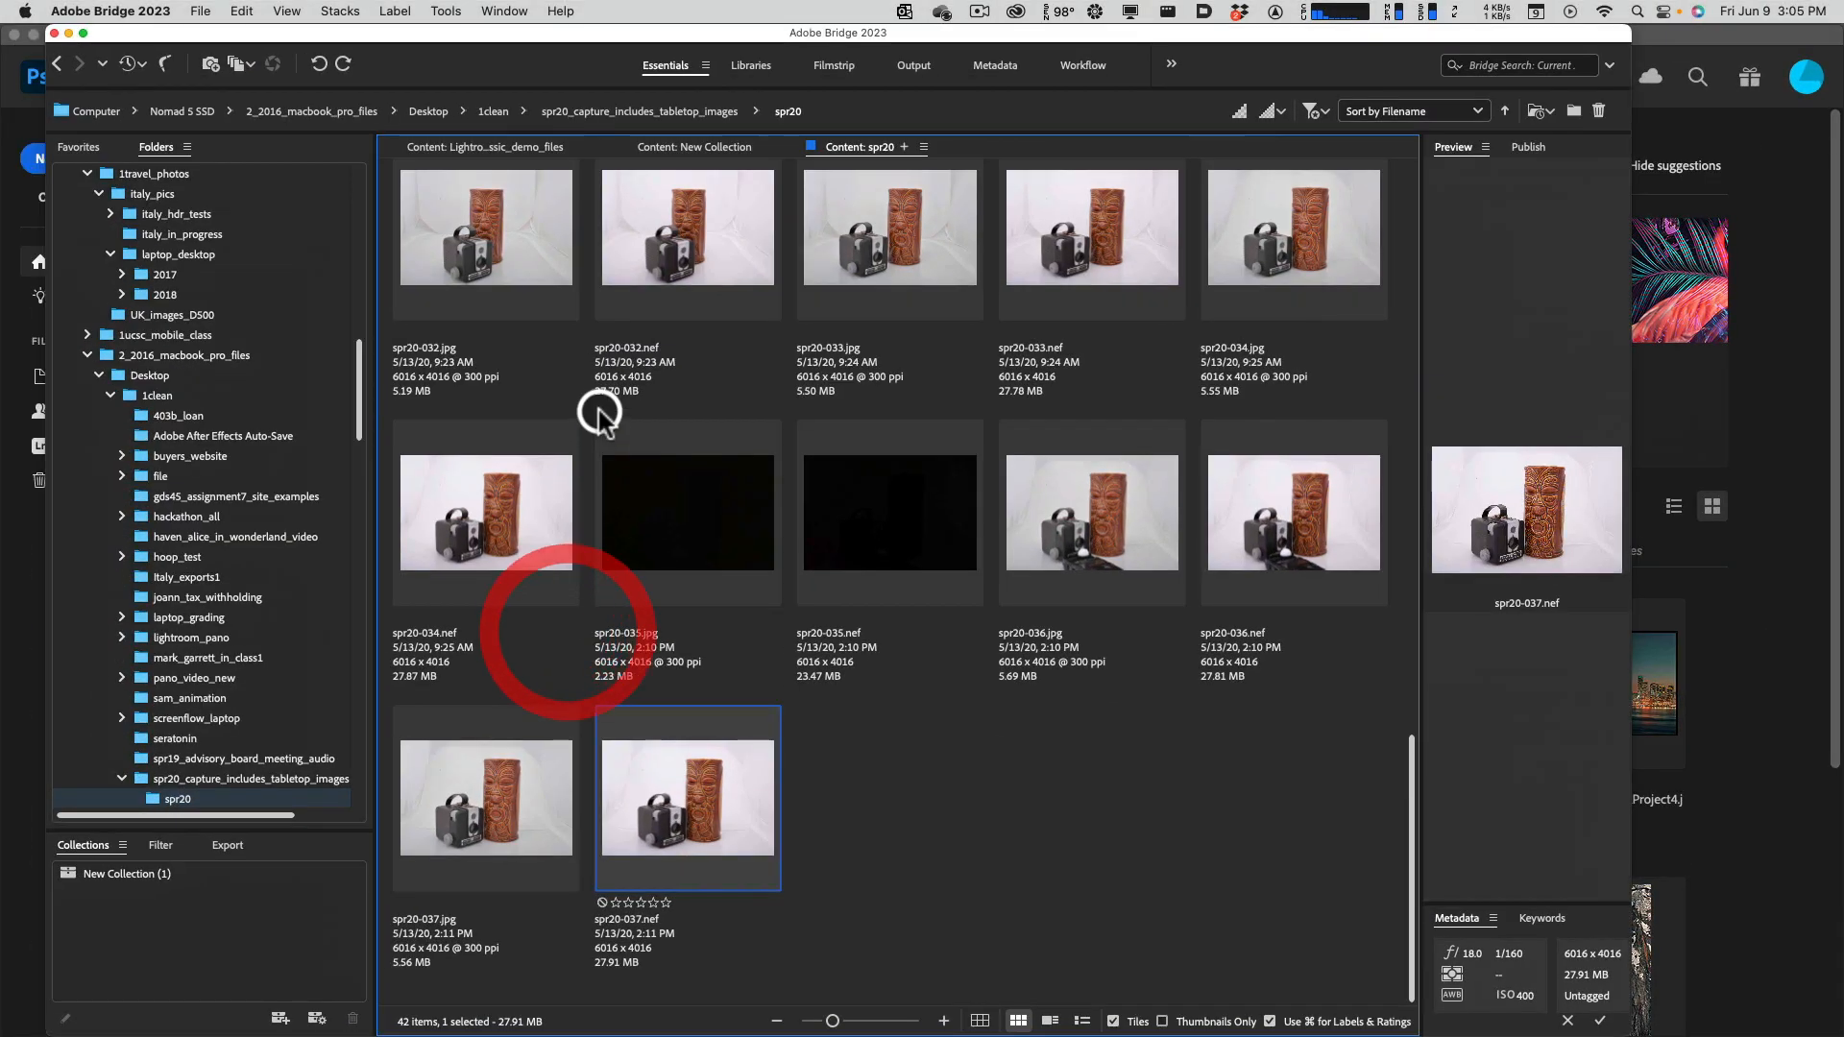
pyautogui.click(653, 113)
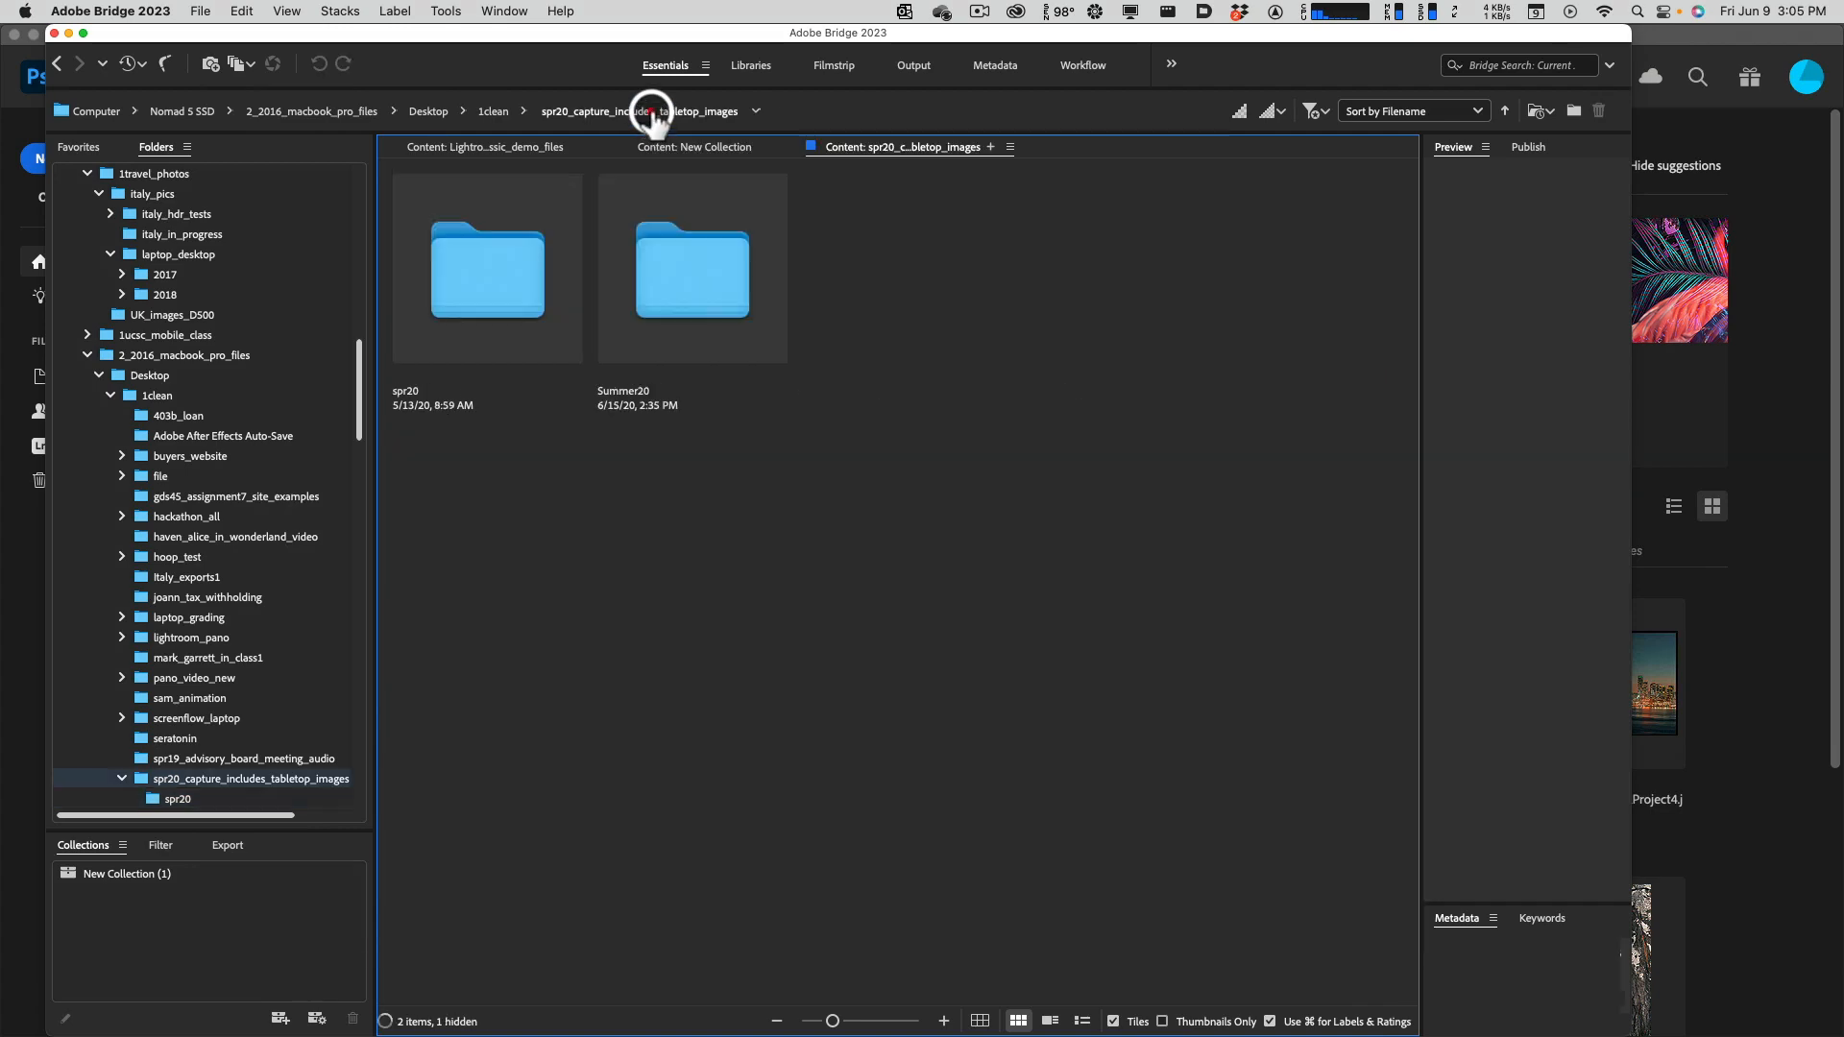
pyautogui.click(448, 148)
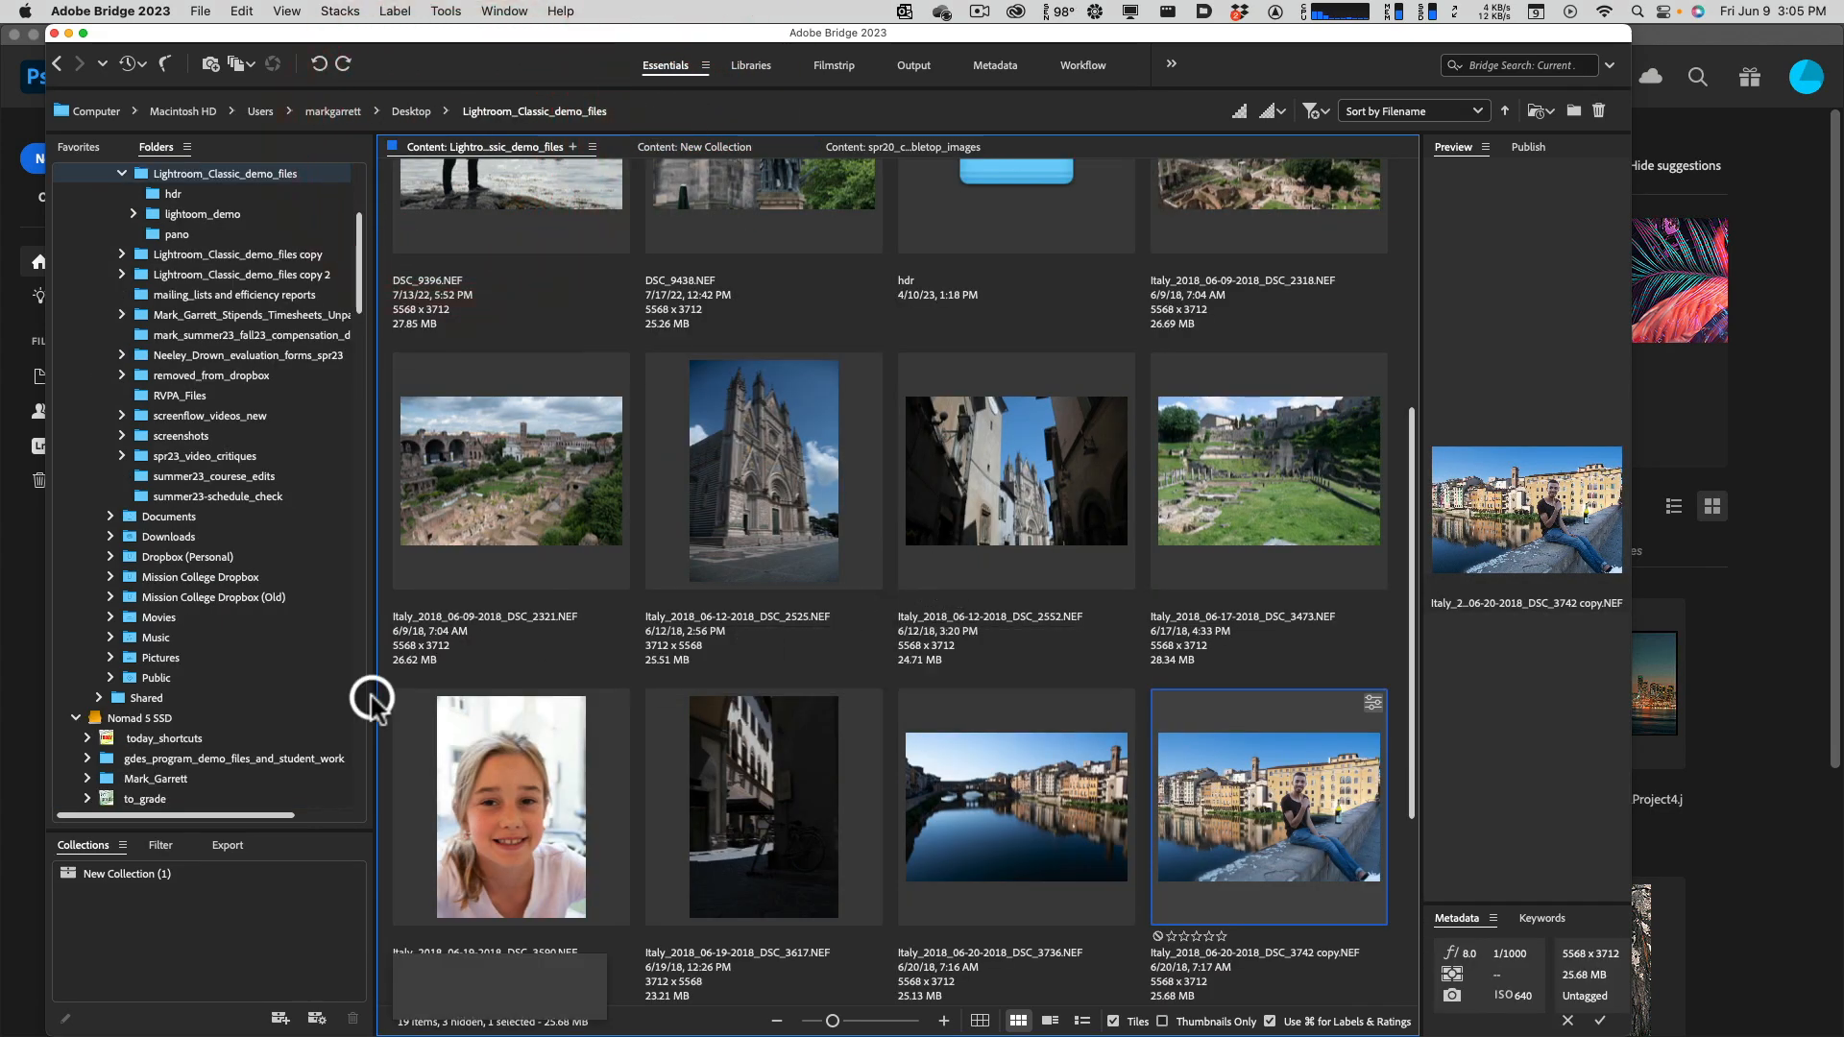
pyautogui.click(121, 876)
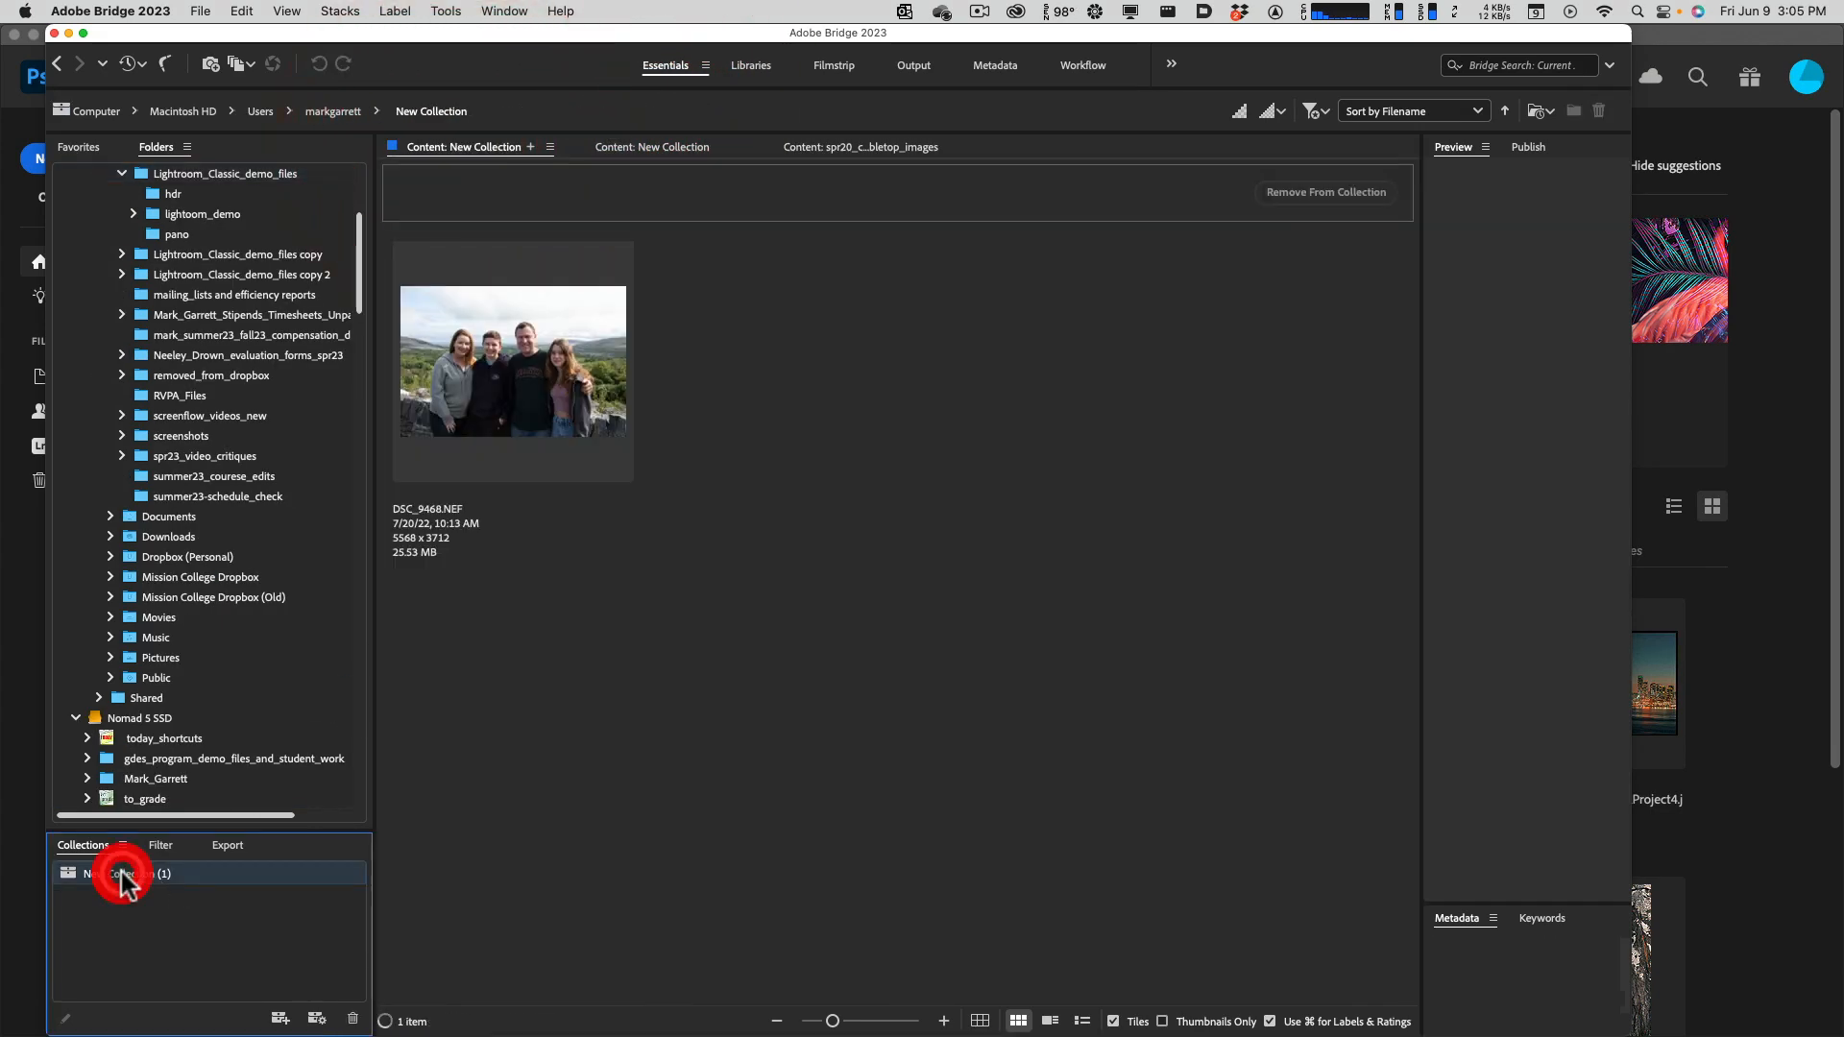
pyautogui.doubleClick(502, 399)
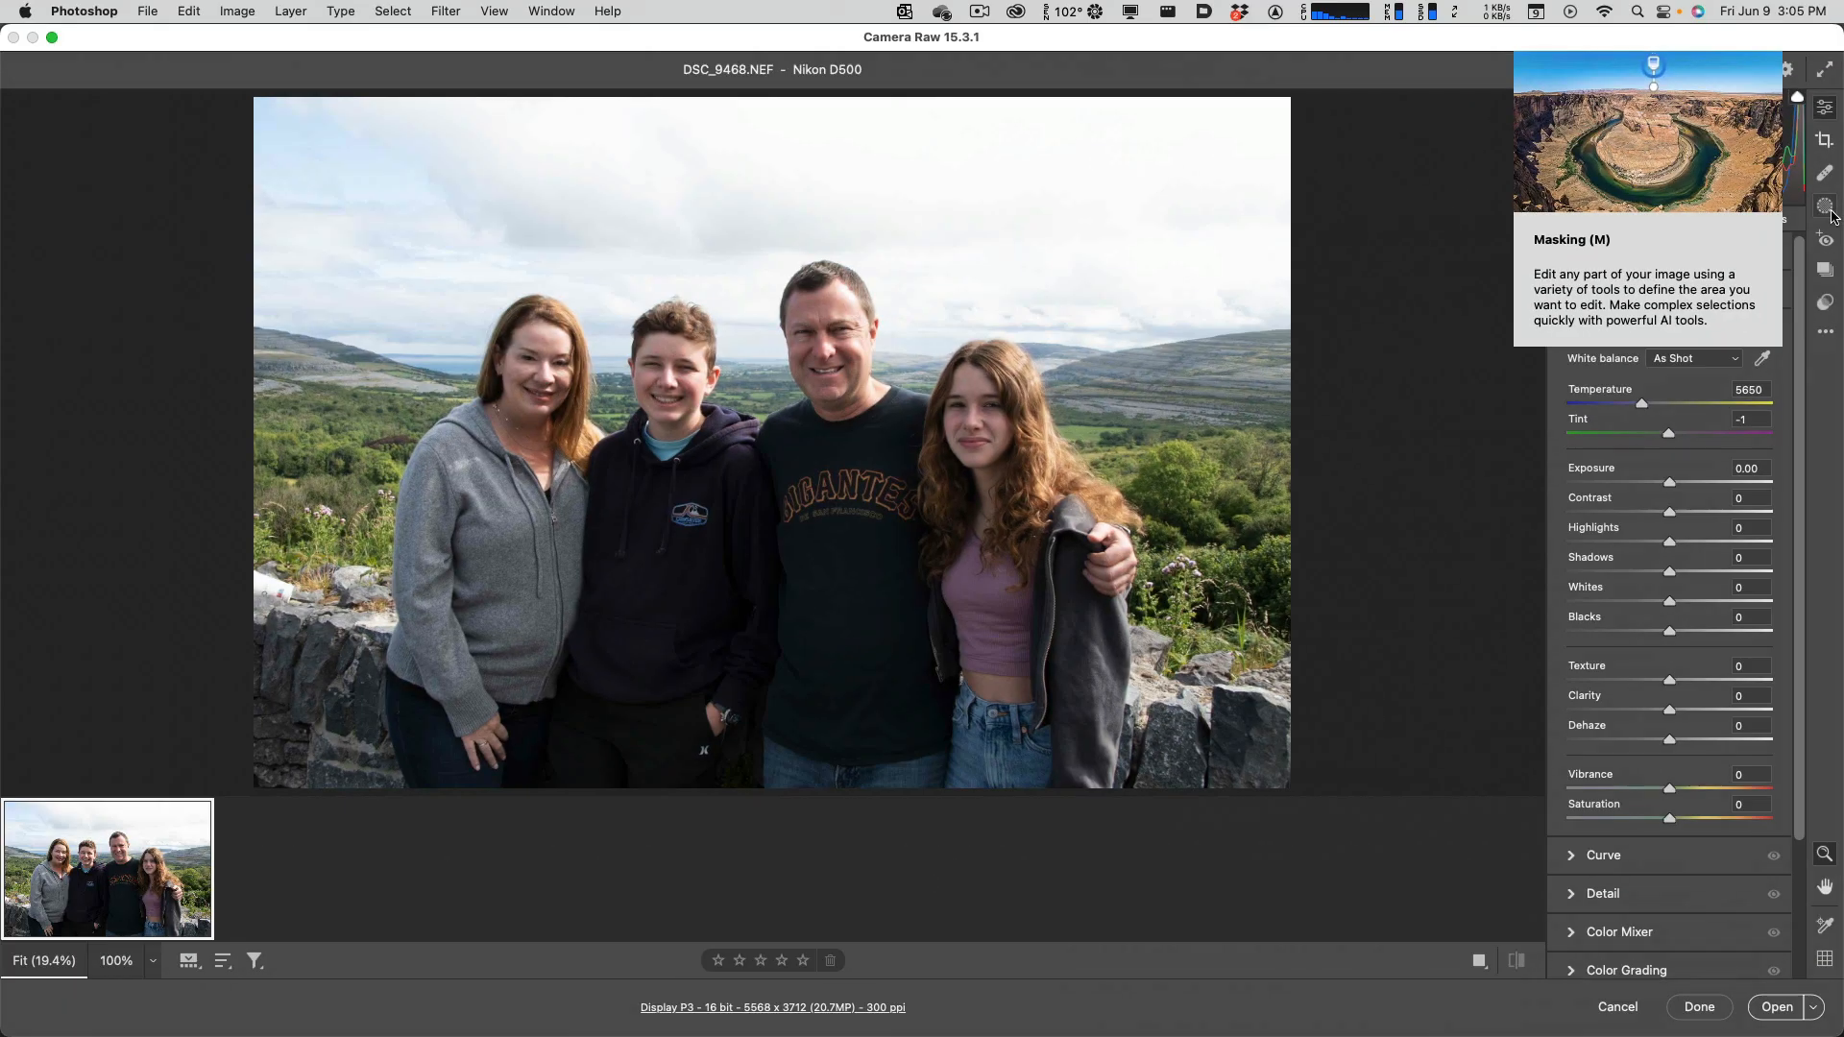
# Step: Create a People mask covering only the Facial Skin of Person 3 and set its Exposure to +0.15
pyautogui.click(1825, 207)
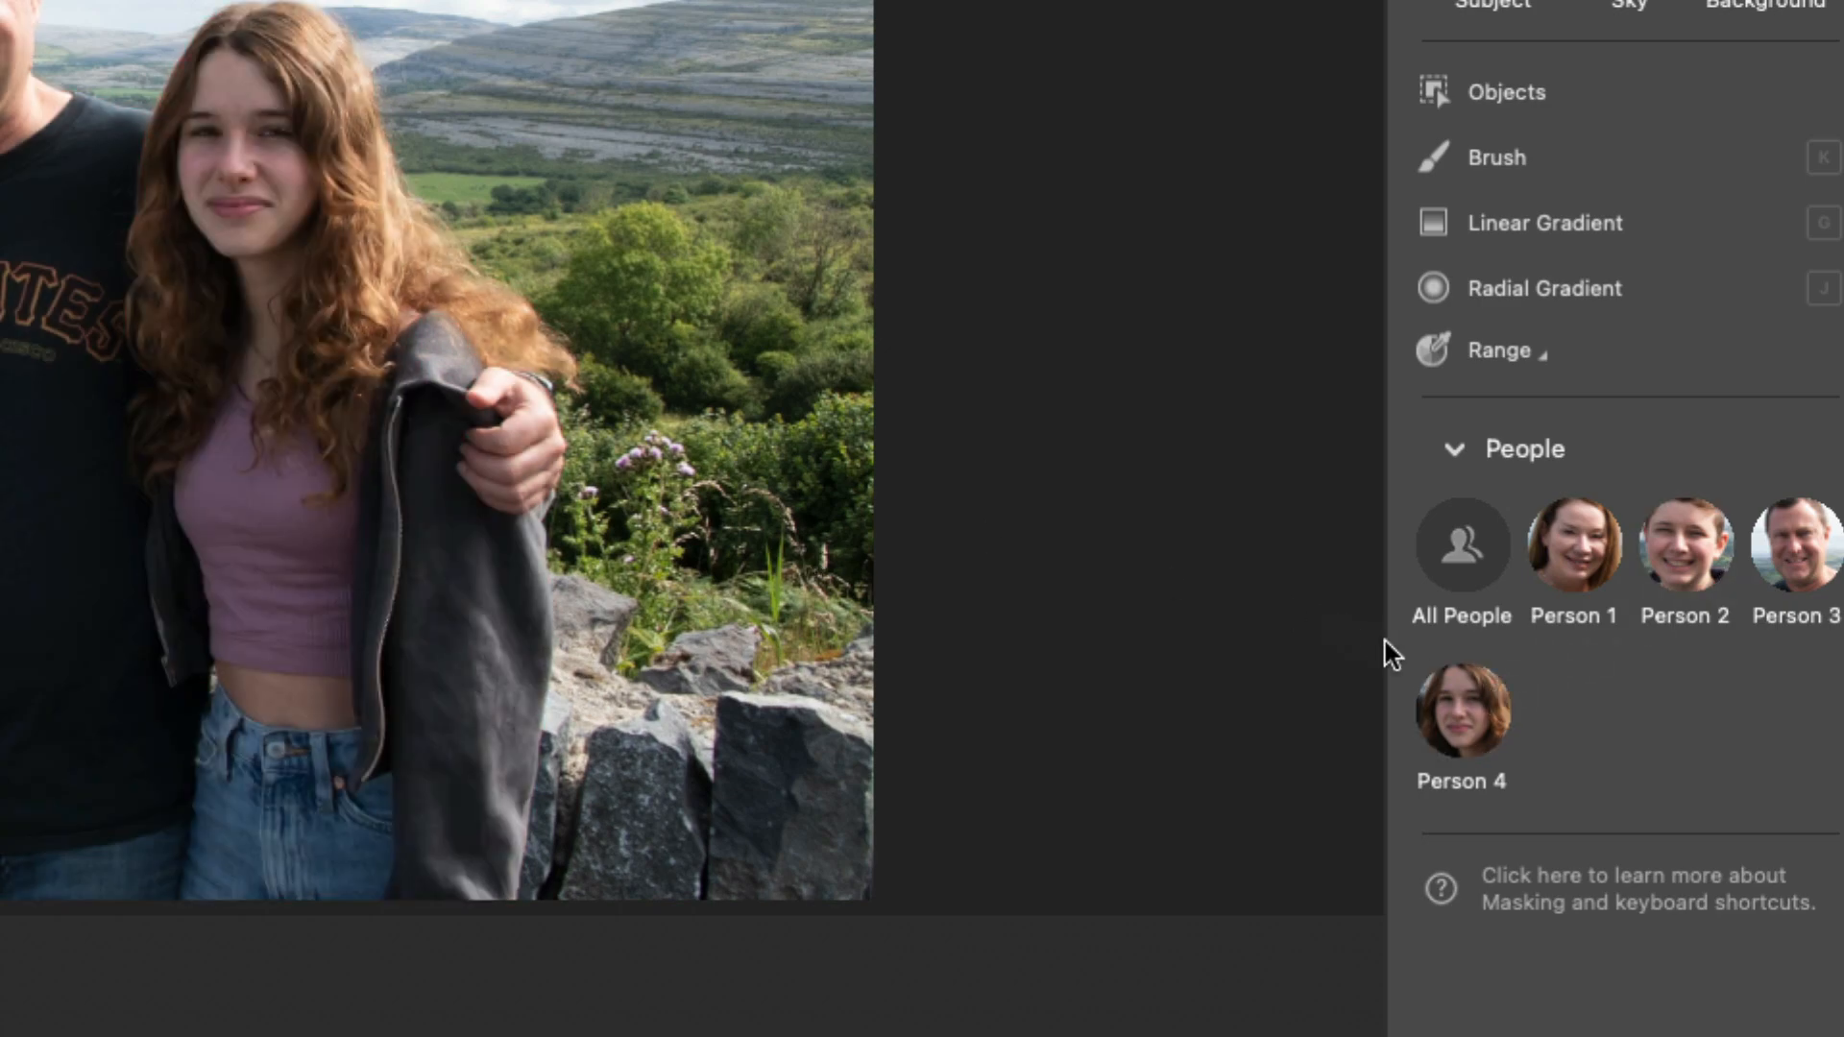
pyautogui.click(1441, 663)
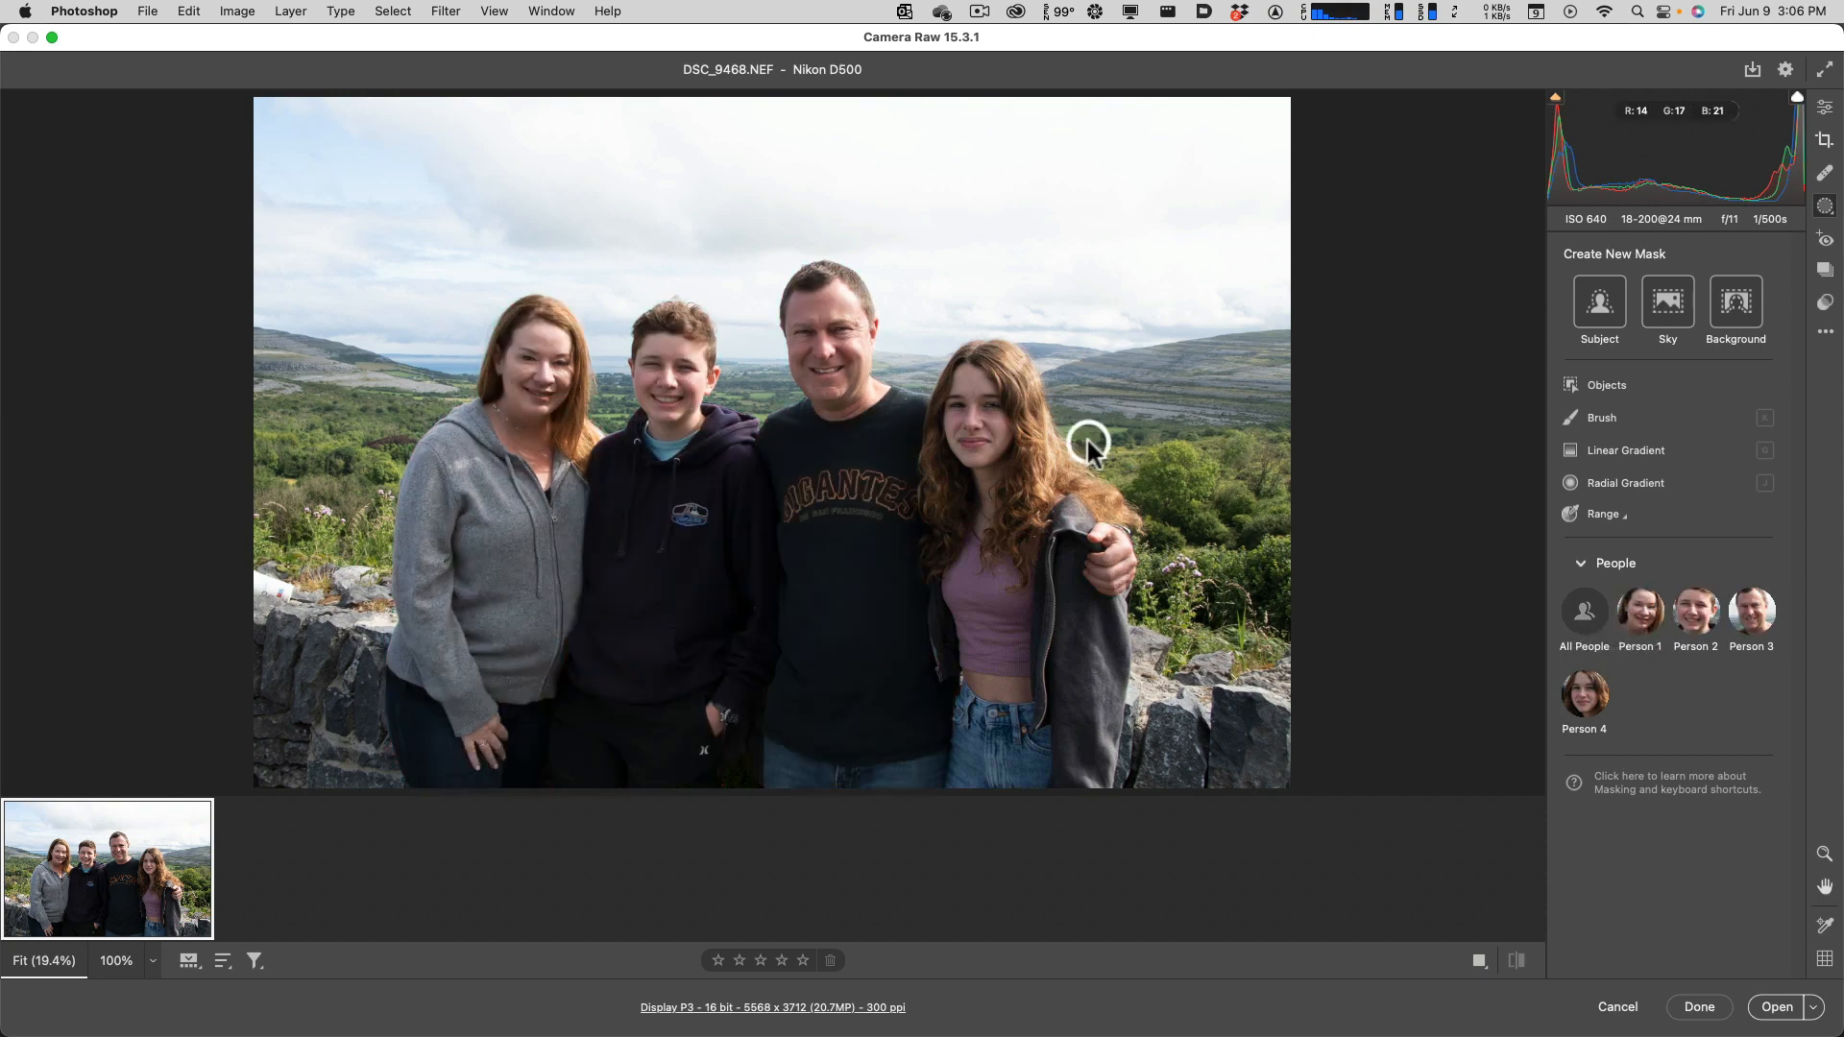
pyautogui.click(1751, 609)
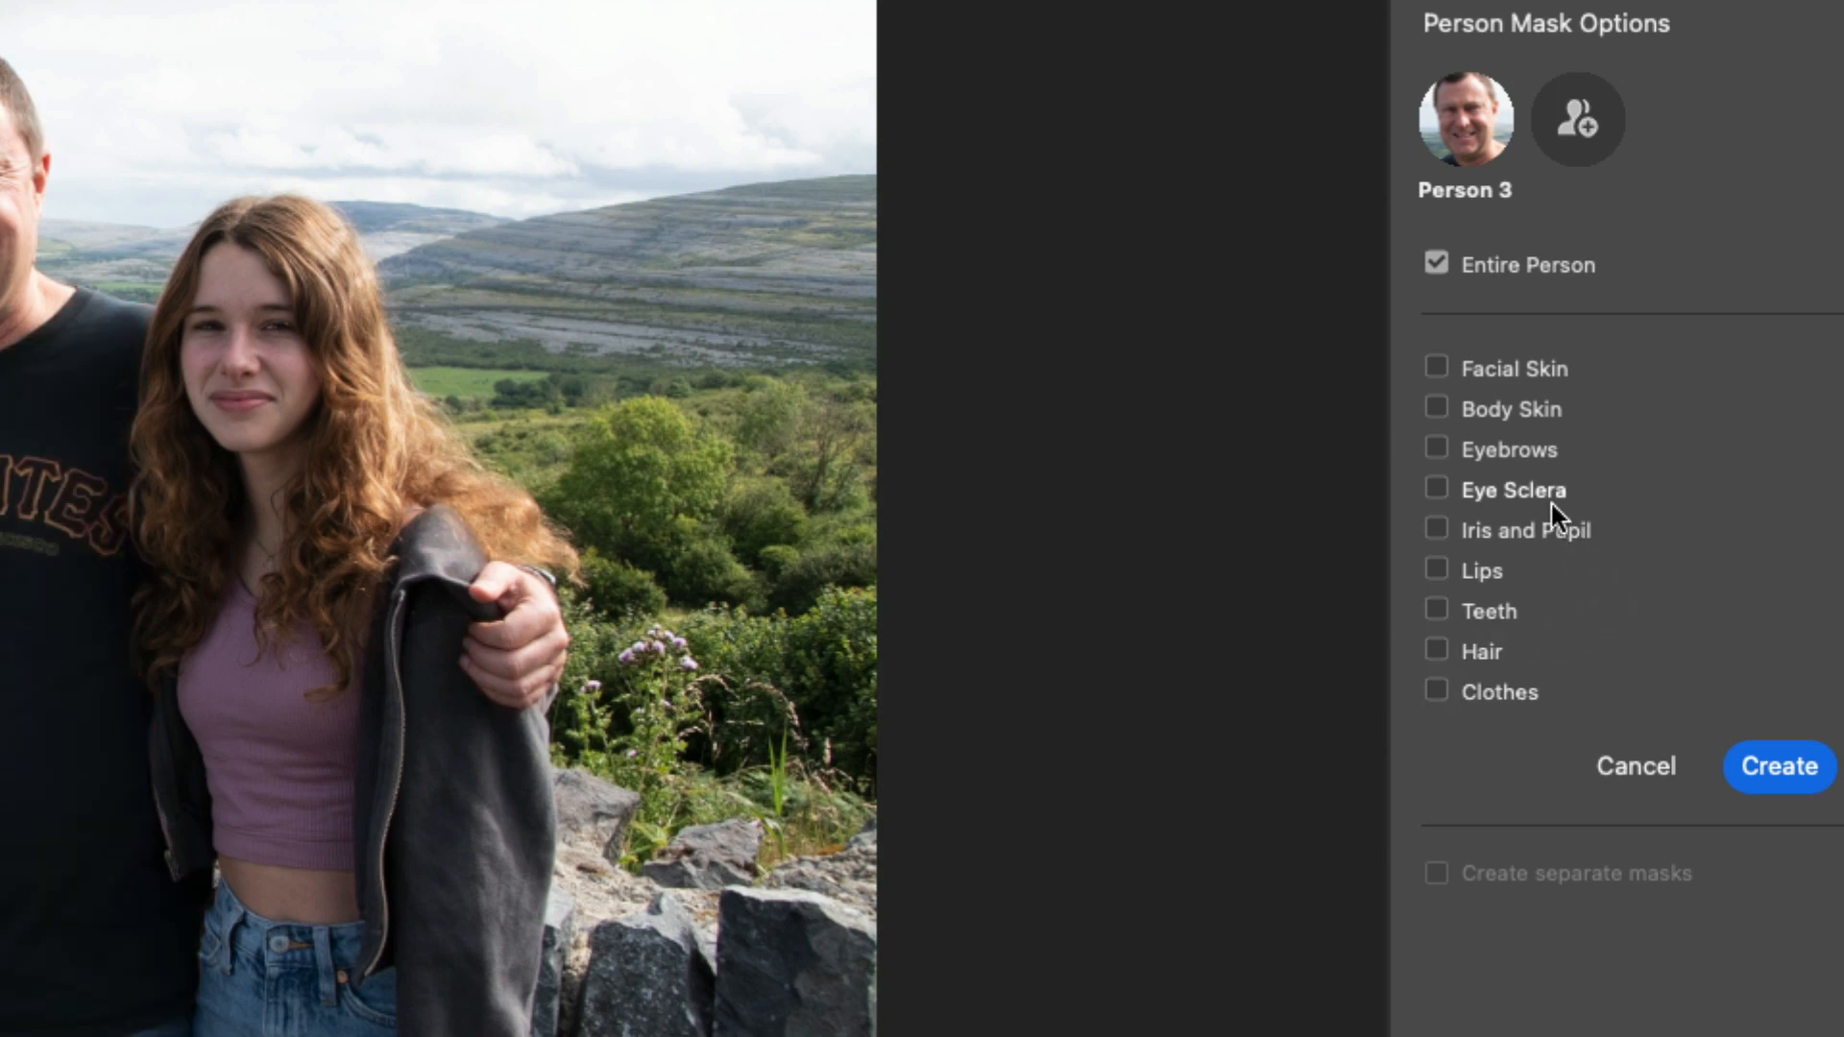
pyautogui.click(1437, 367)
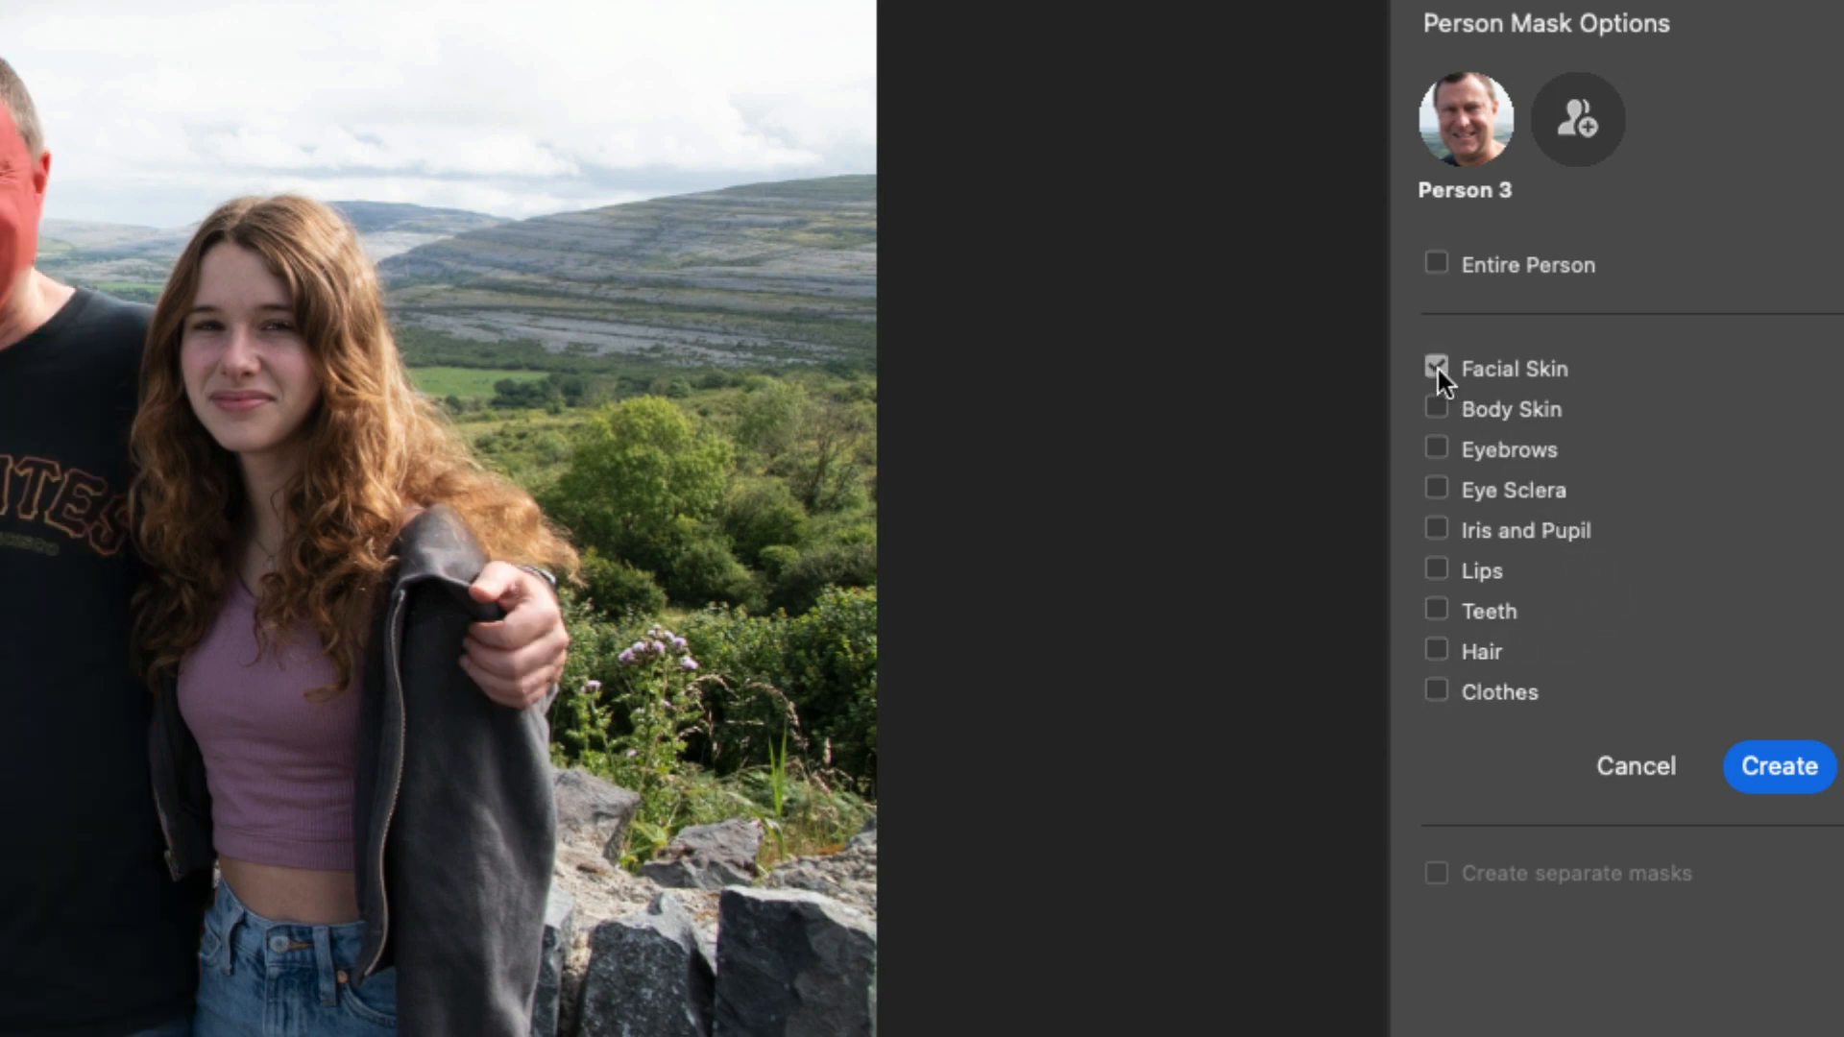
pyautogui.click(1750, 766)
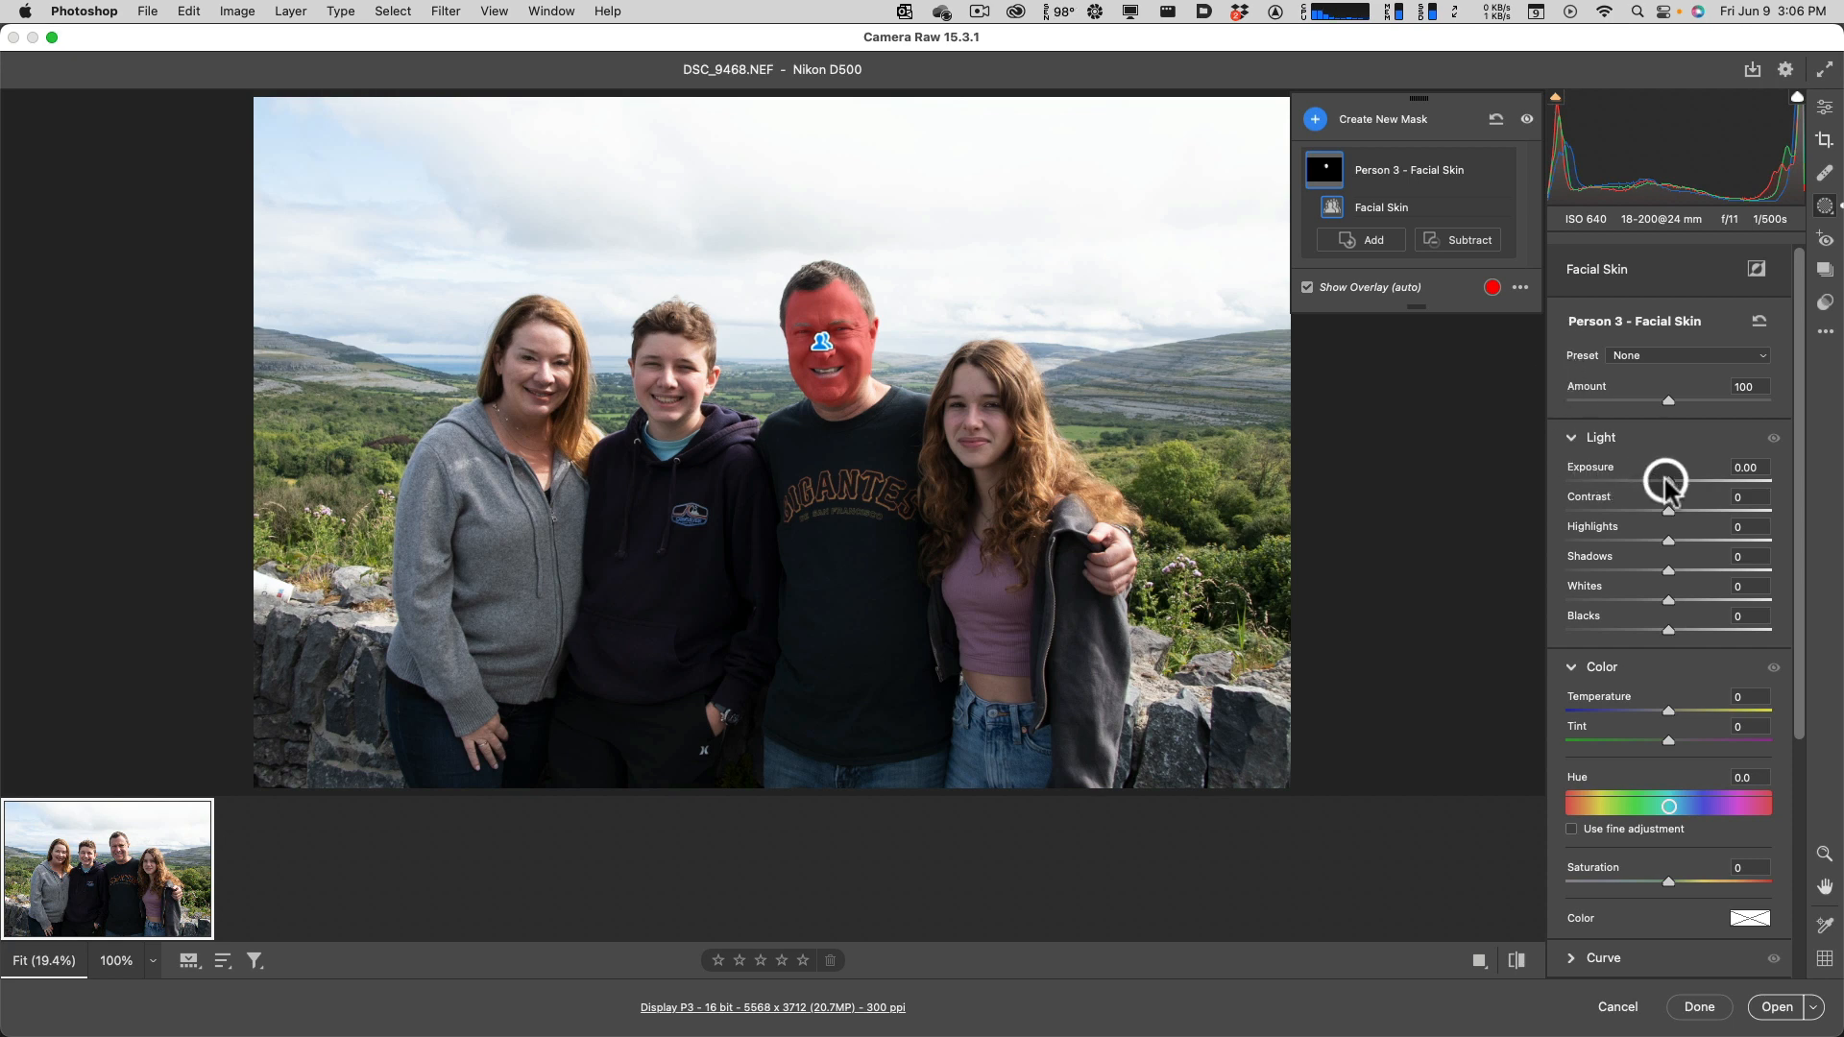
pyautogui.moveTo(1669, 487); pyautogui.dragTo(1673, 489)
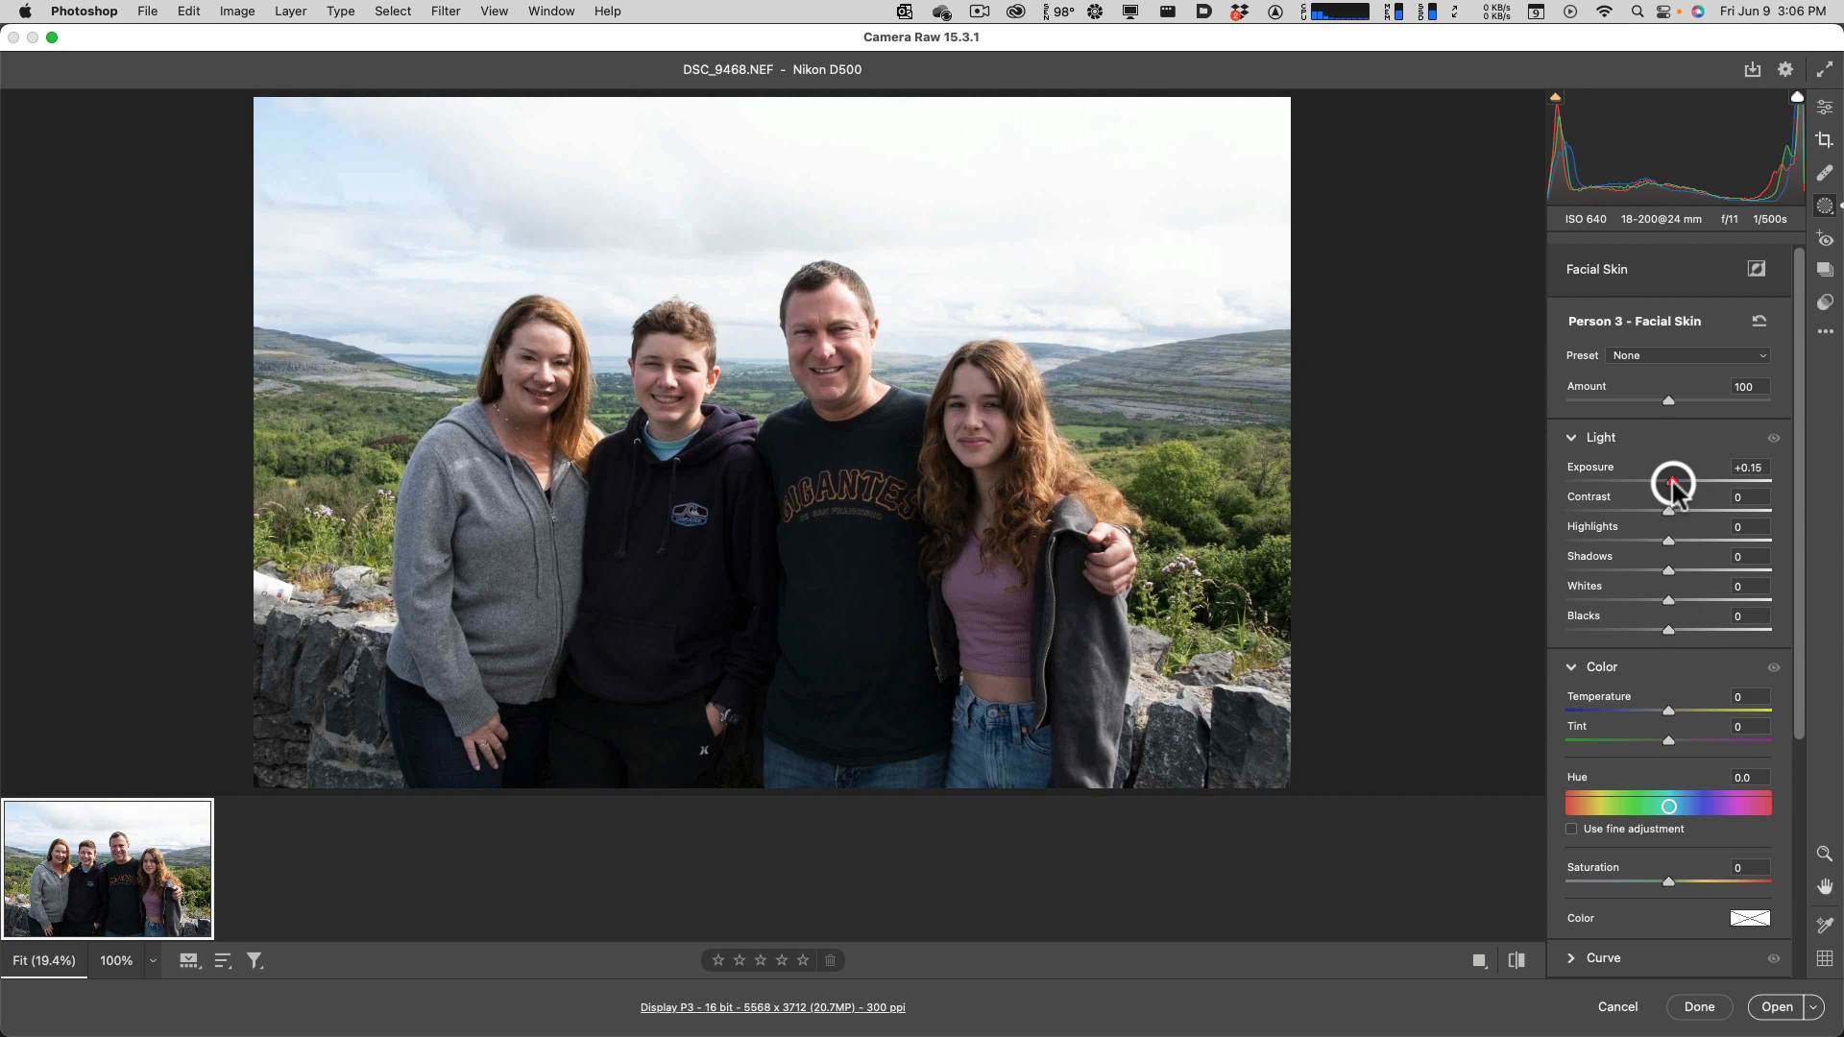
pyautogui.moveTo(1673, 483); pyautogui.dragTo(1674, 483)
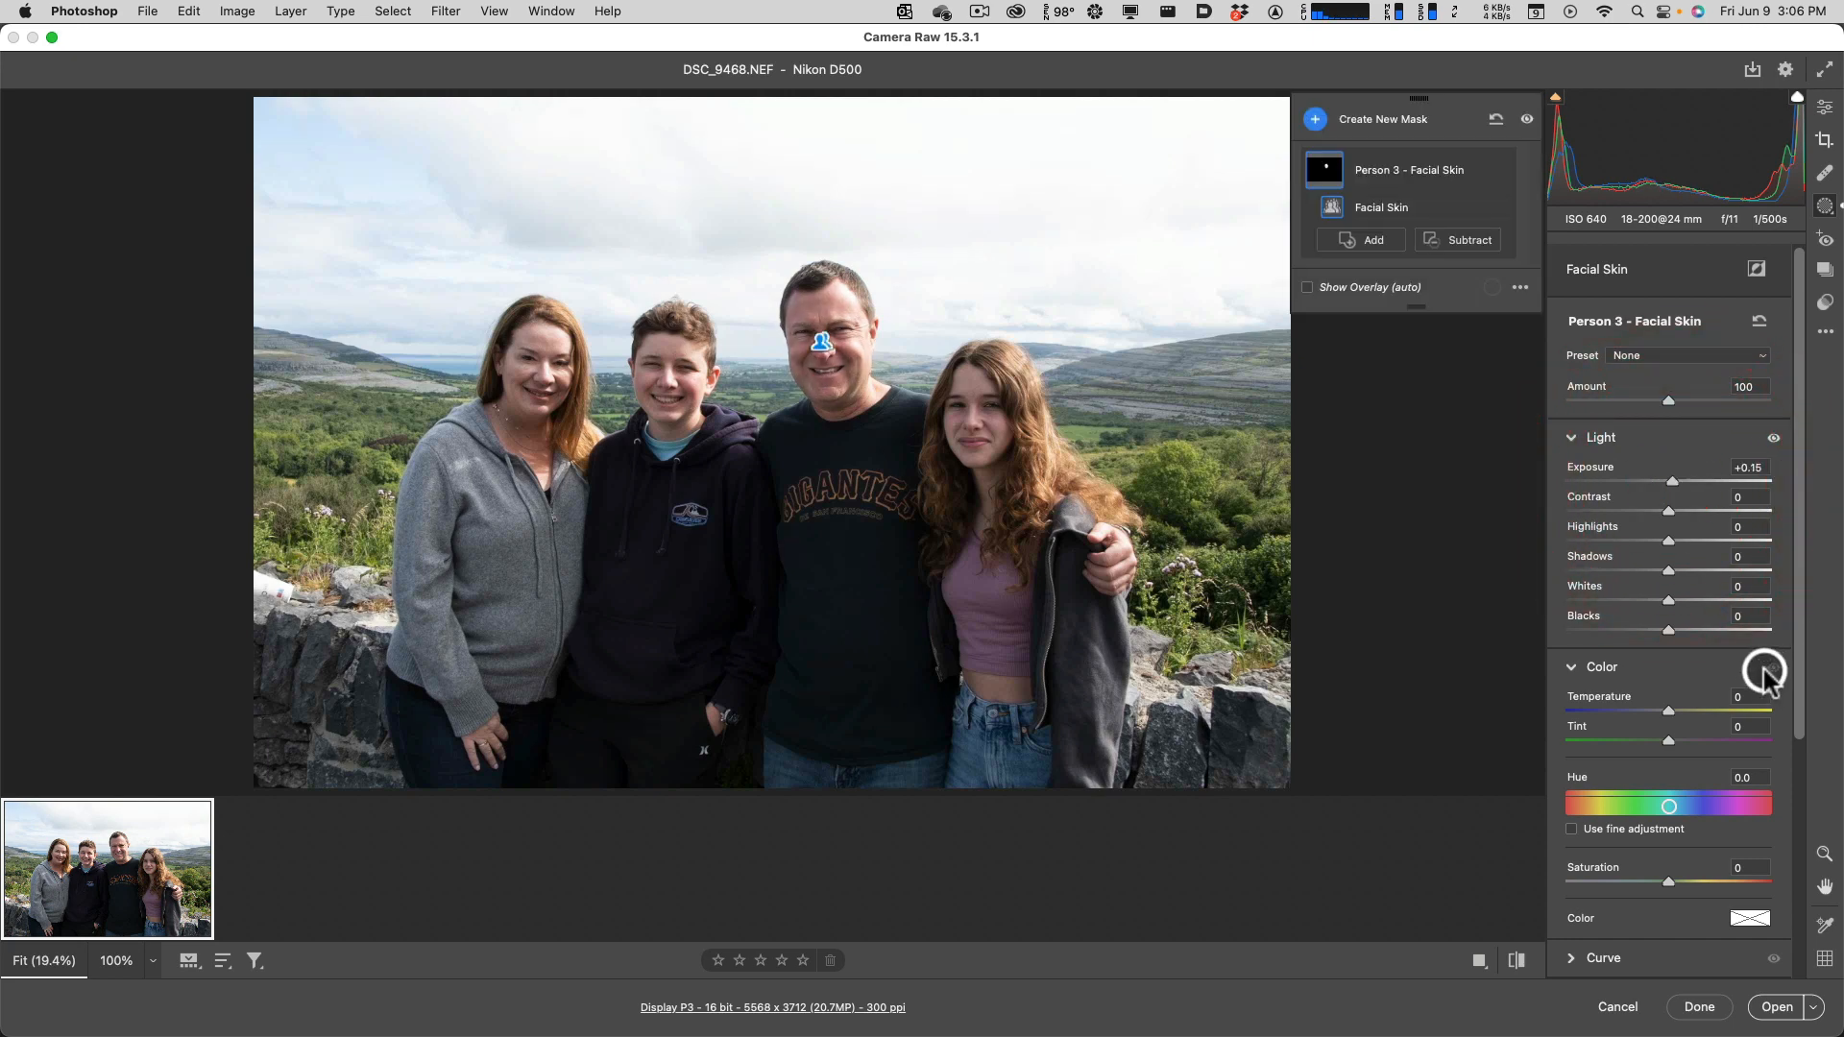